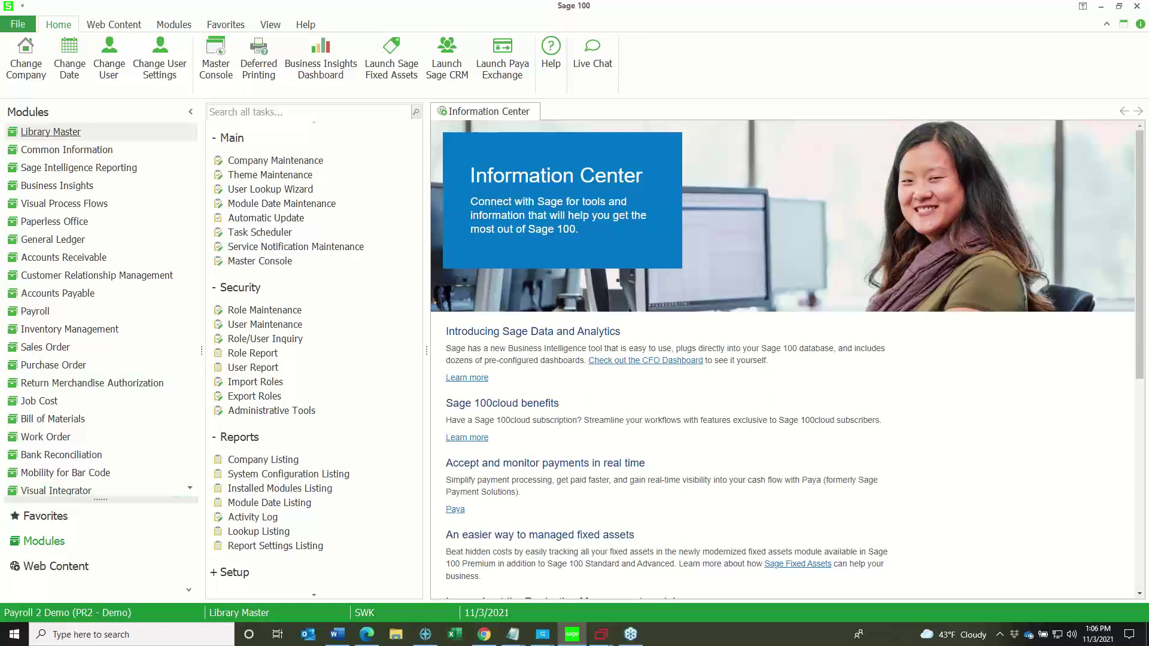
- Expand the Payroll module's Utilities tasks and check the Payroll Tax Update status, closing it without proceeding
left_click(68, 310)
scroll(68, 310, "down", 1)
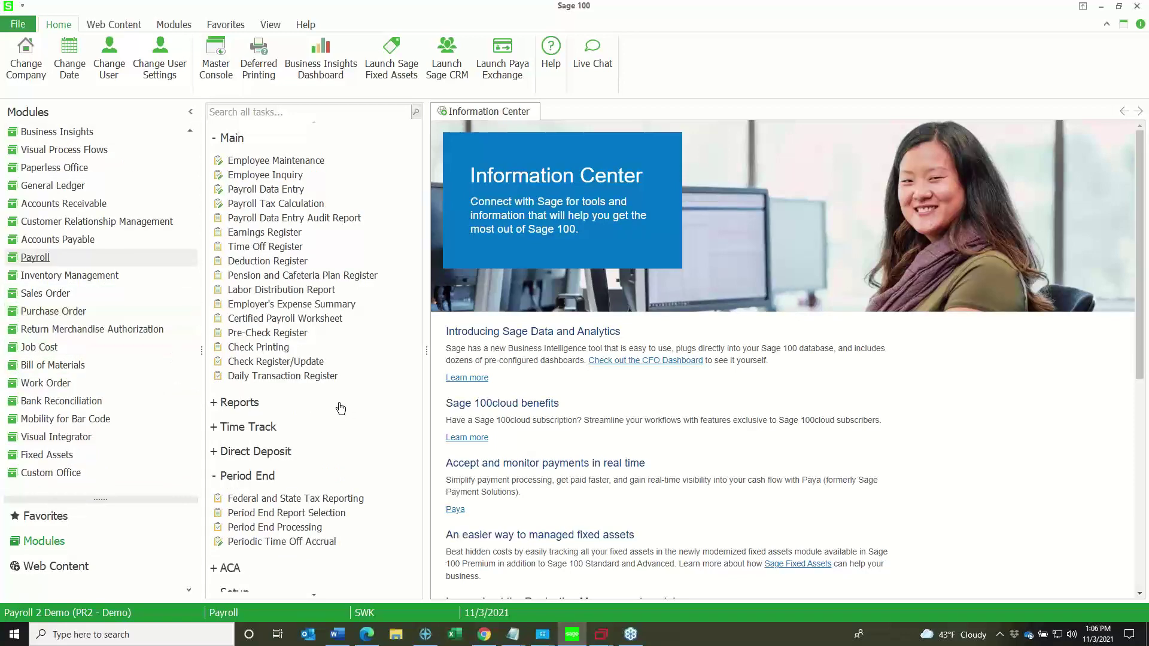
scroll(338, 411, "down", 3)
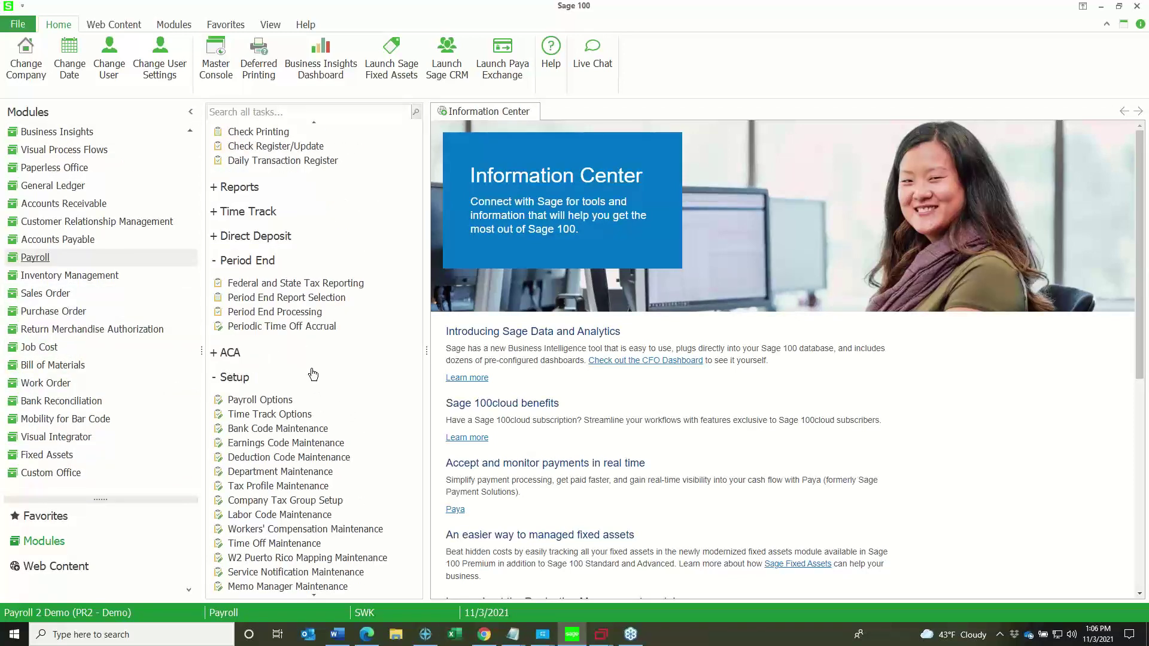
scroll(305, 380, "down", 1)
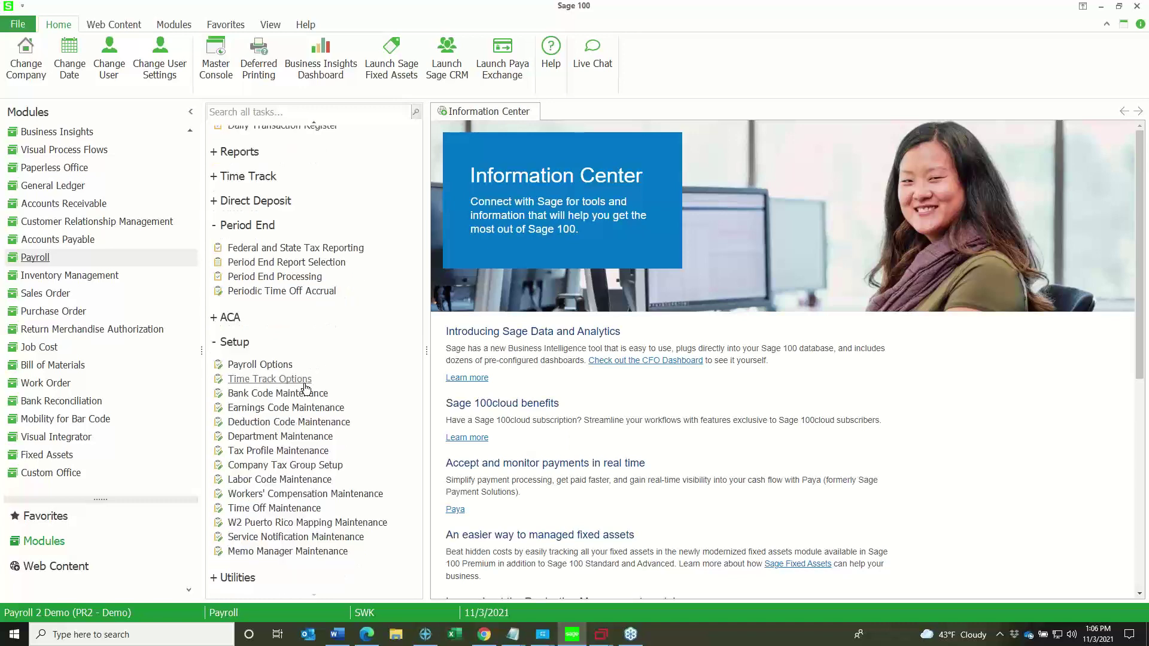
left_click(245, 577)
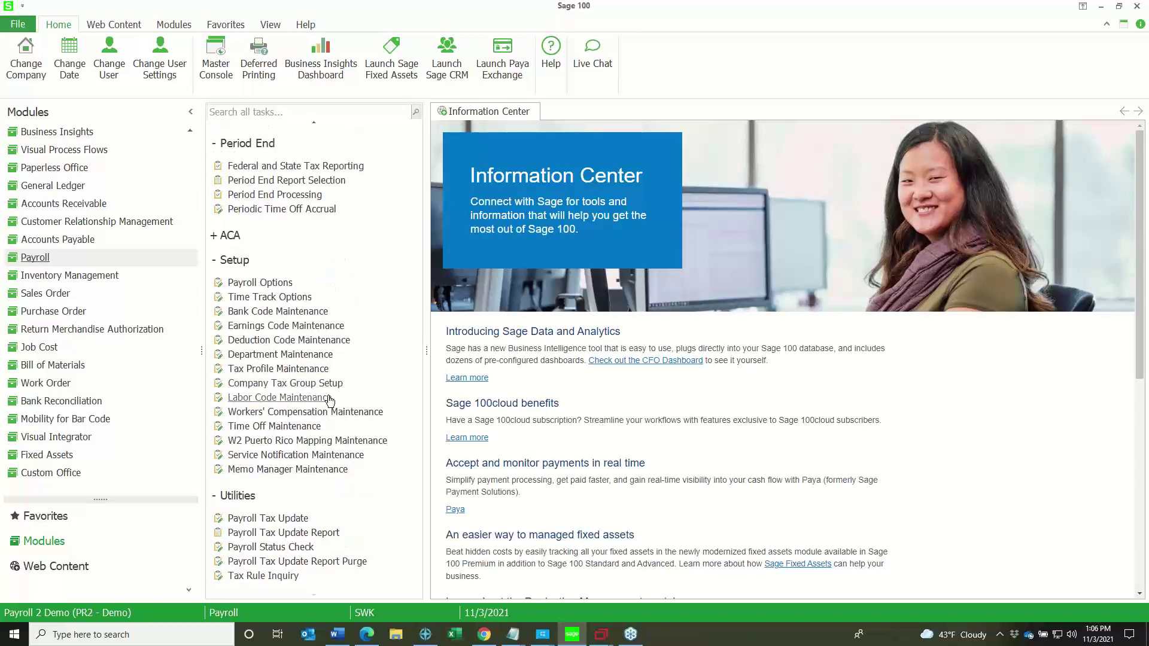
left_click(292, 518)
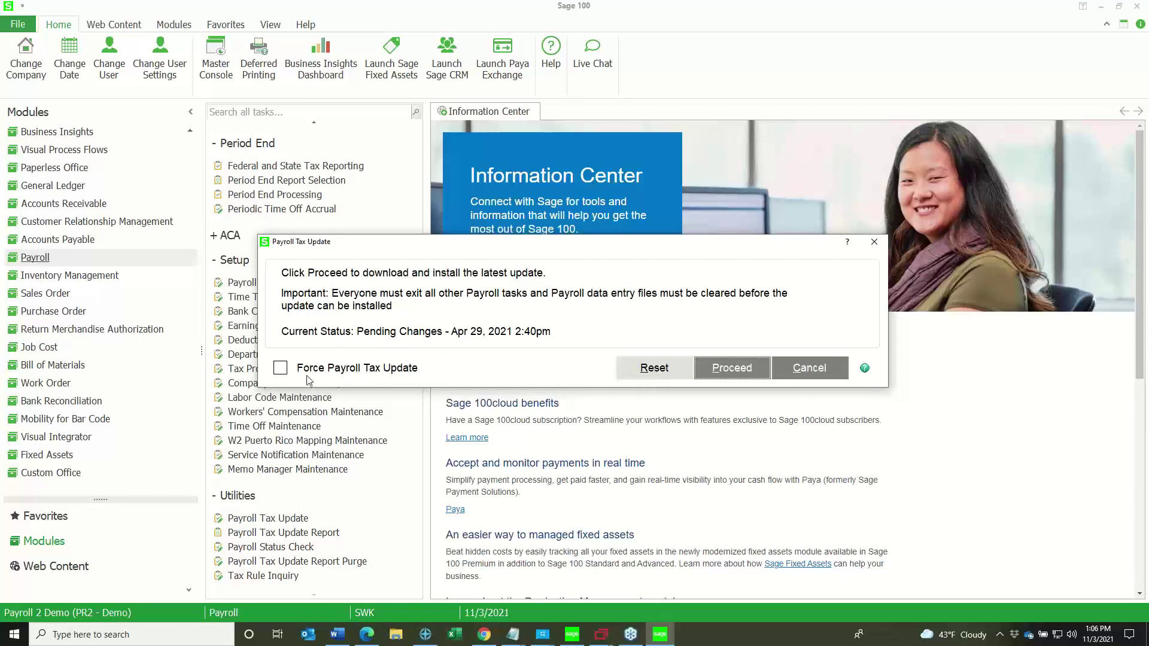
left_click(869, 249)
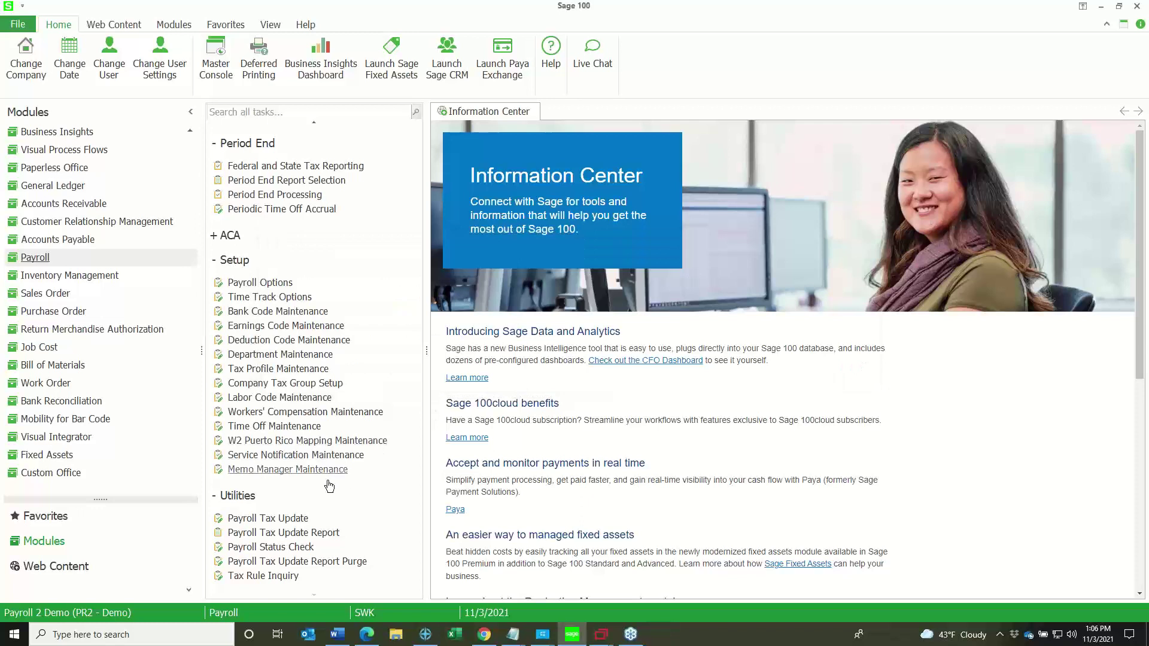
- Launch the Payroll Tax Update Report and accept downloading the available payroll tax update
left_click(322, 533)
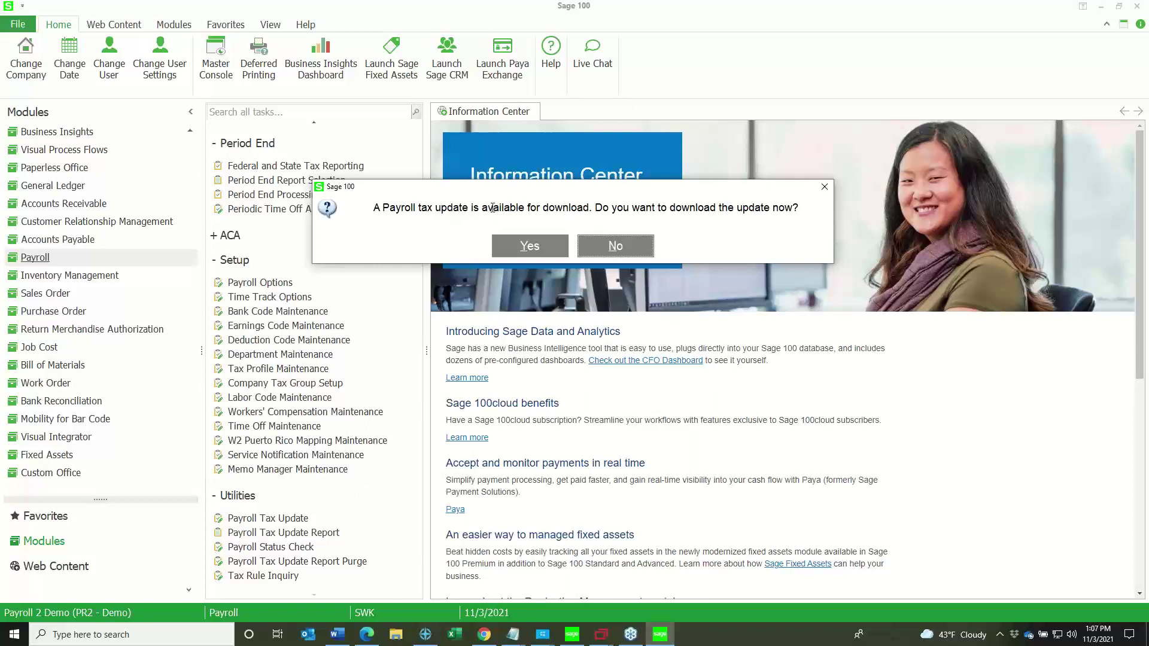
left_click(524, 247)
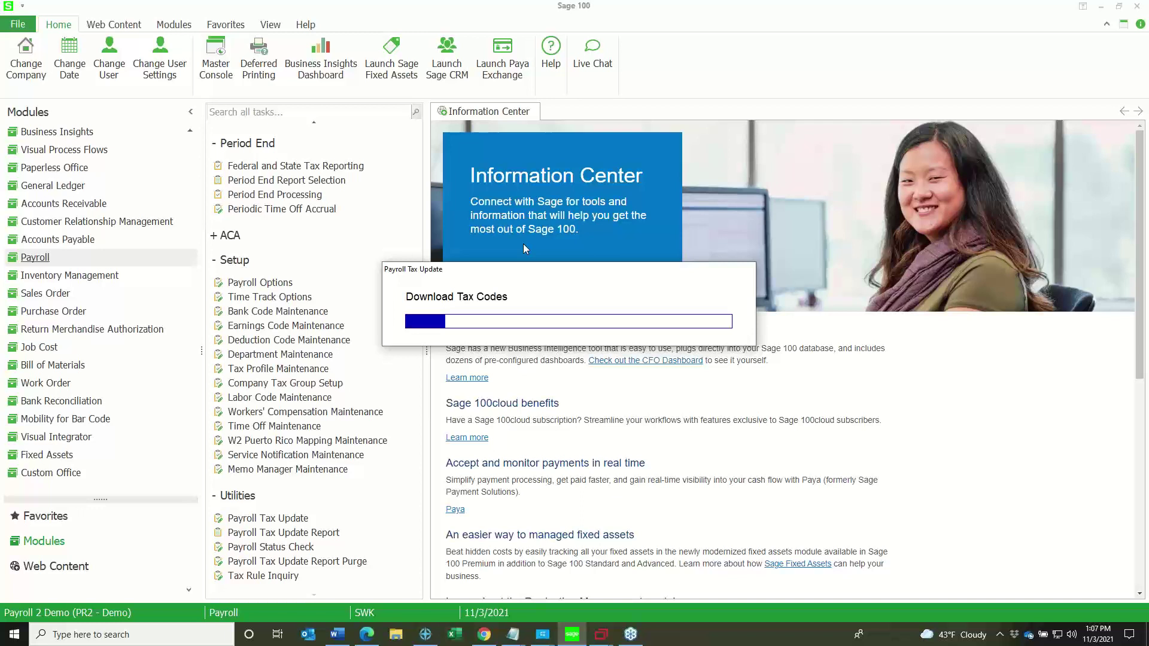
- Check the installed Sage 100 and Payroll versions in the About information and close it
left_click(308, 29)
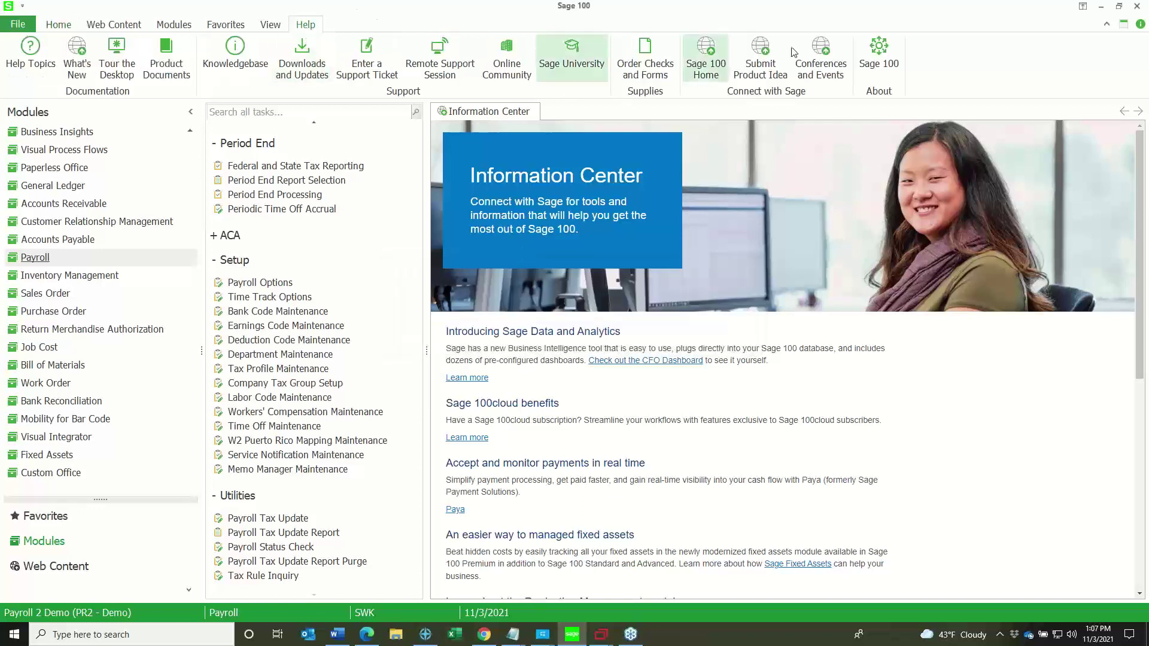
left_click(880, 60)
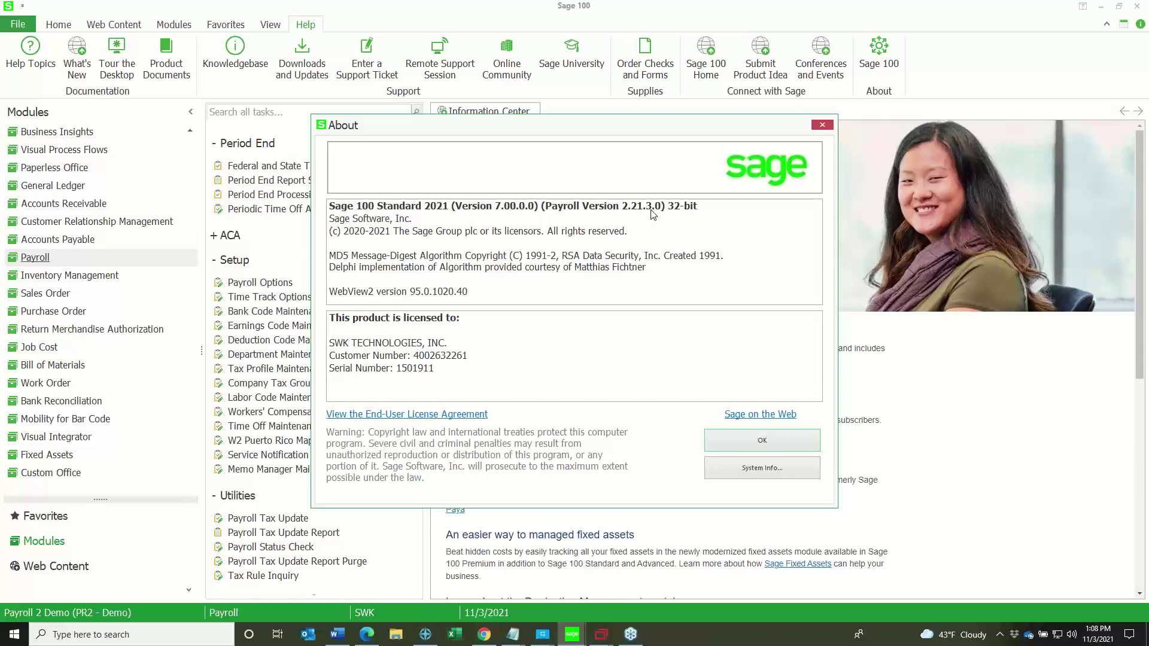
left_click(822, 125)
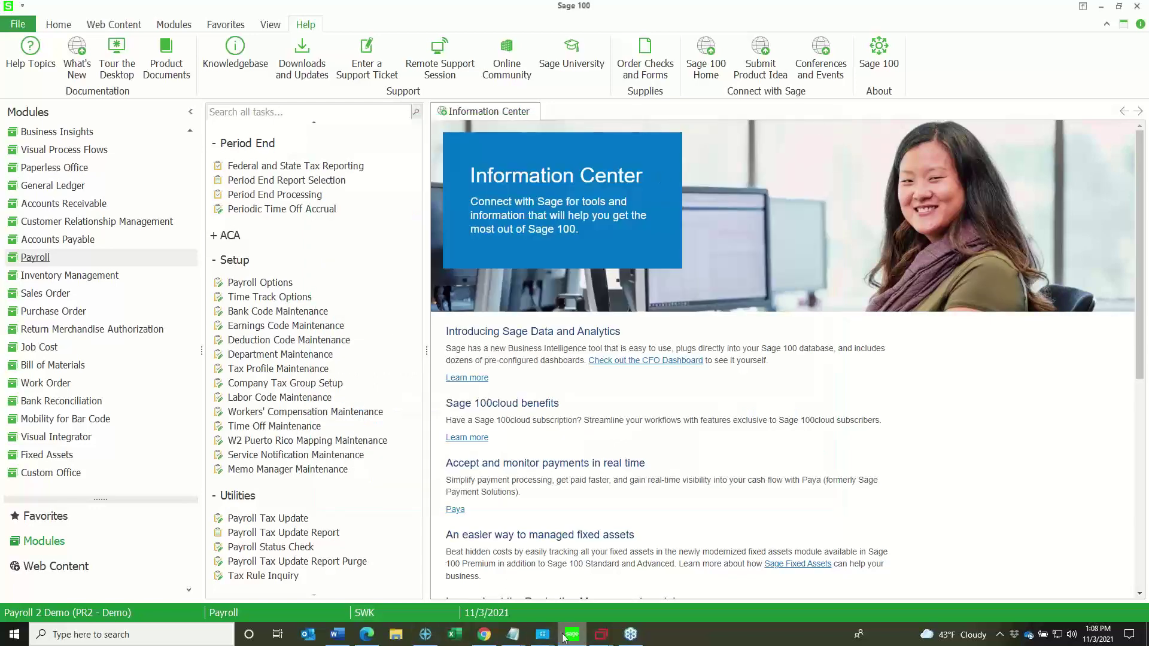
- Preview the Payroll Tax Update Report with its window kept open after preview, declining to install the update
left_click(287, 533)
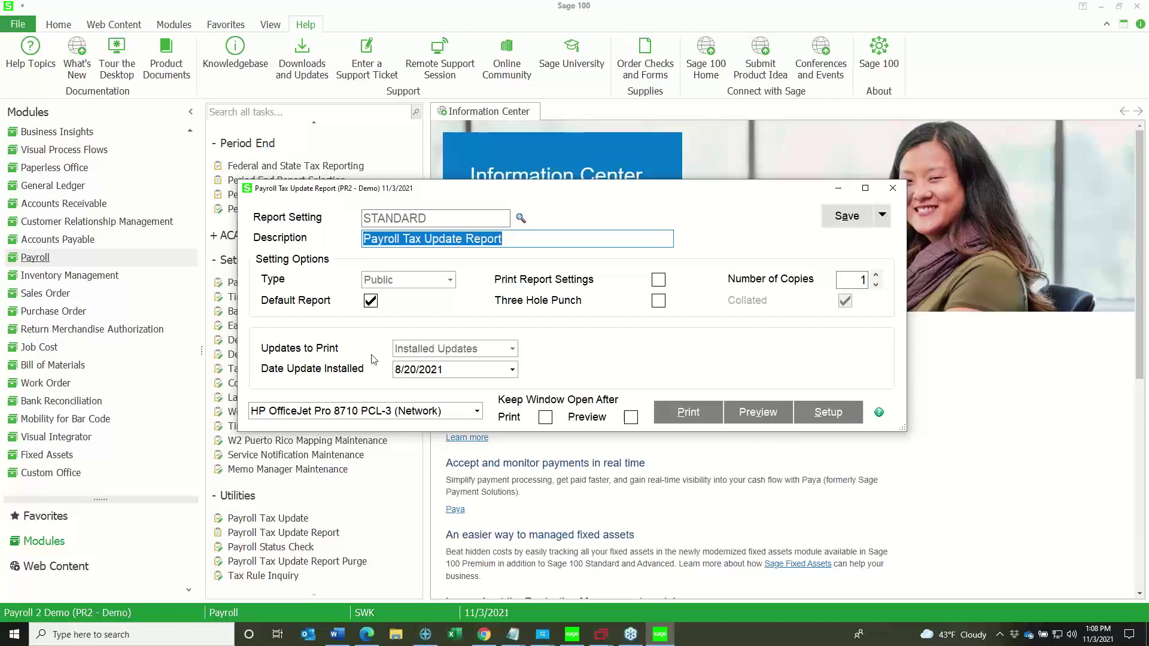
left_click(631, 417)
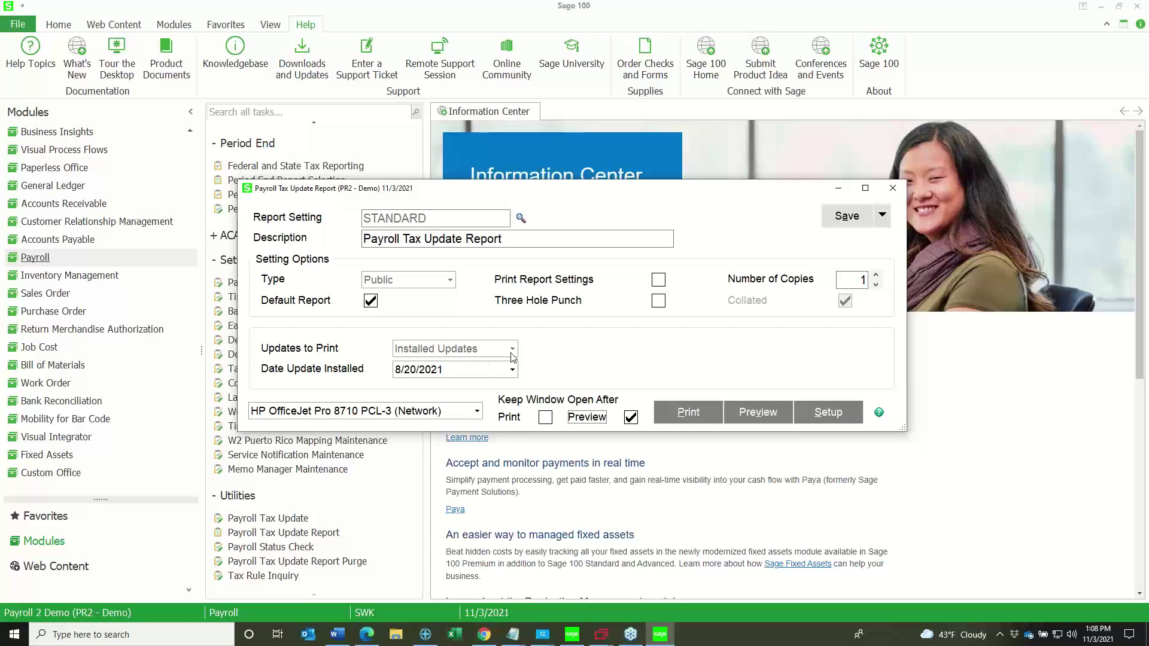
left_click(763, 419)
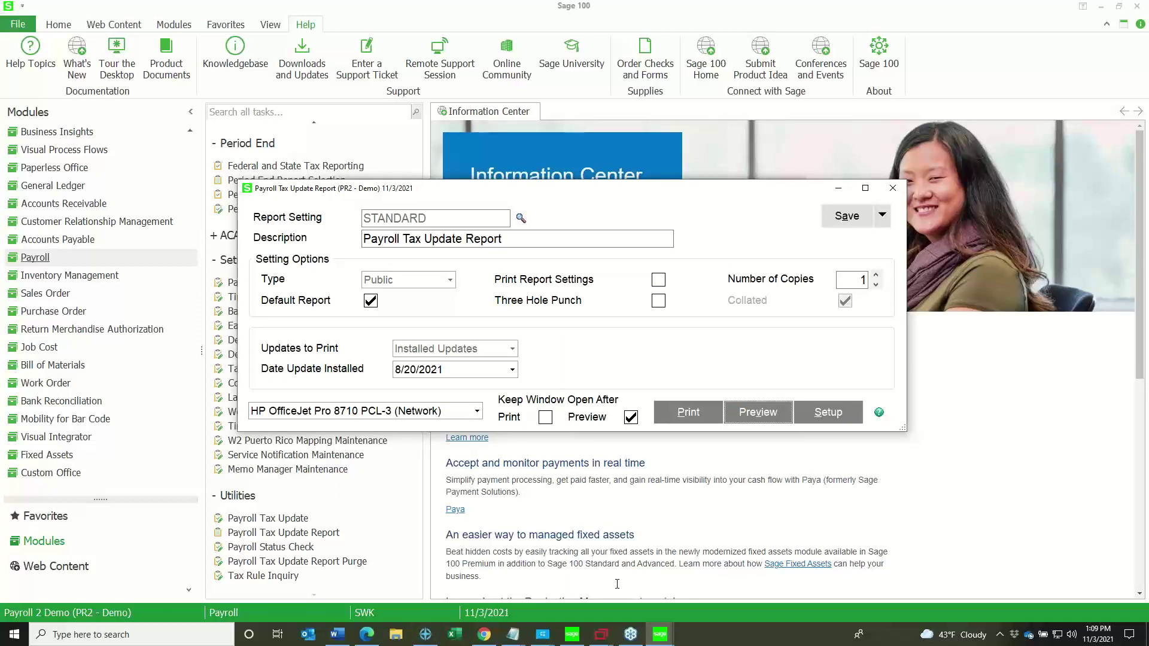
mouse_move(659, 634)
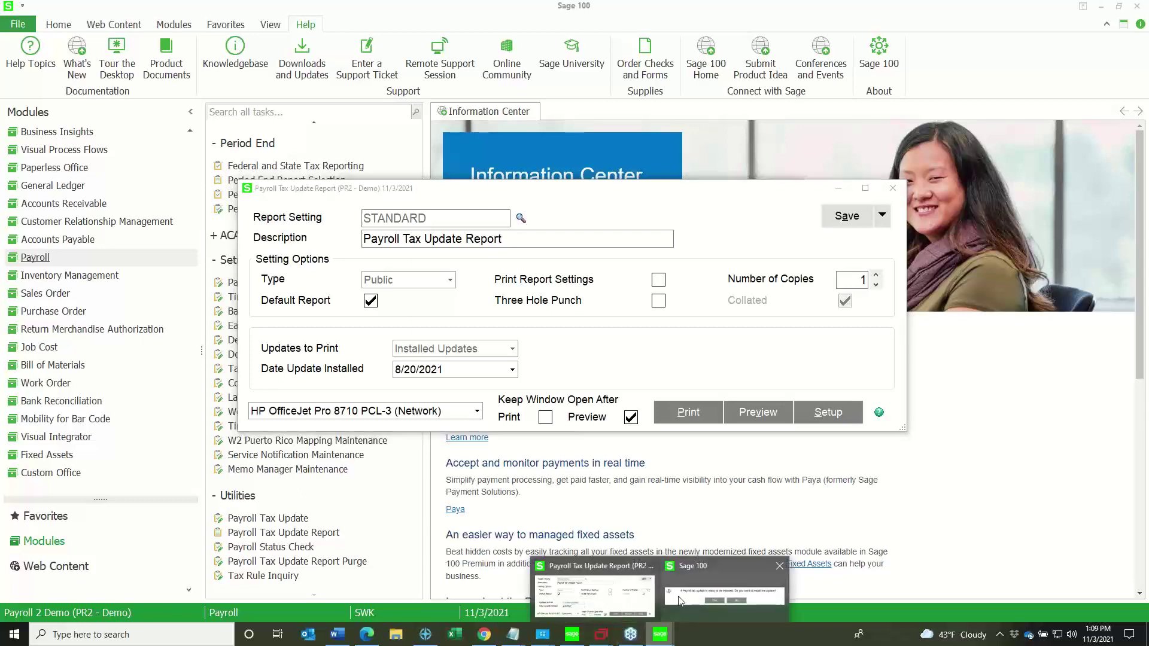
left_click(722, 590)
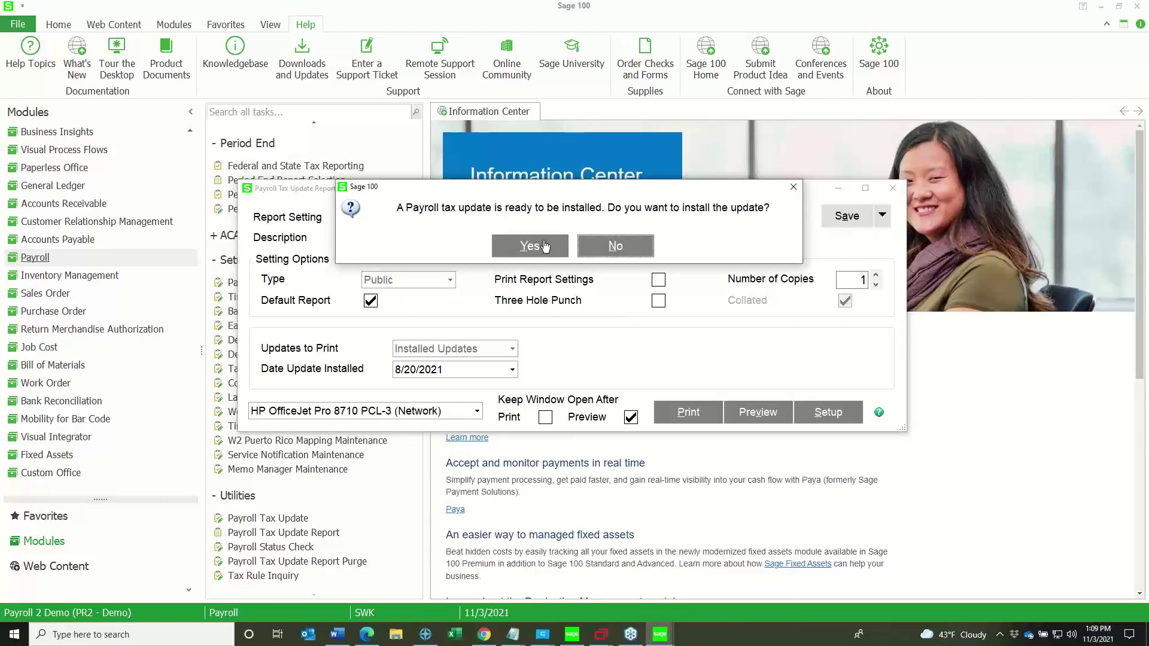
left_click(602, 252)
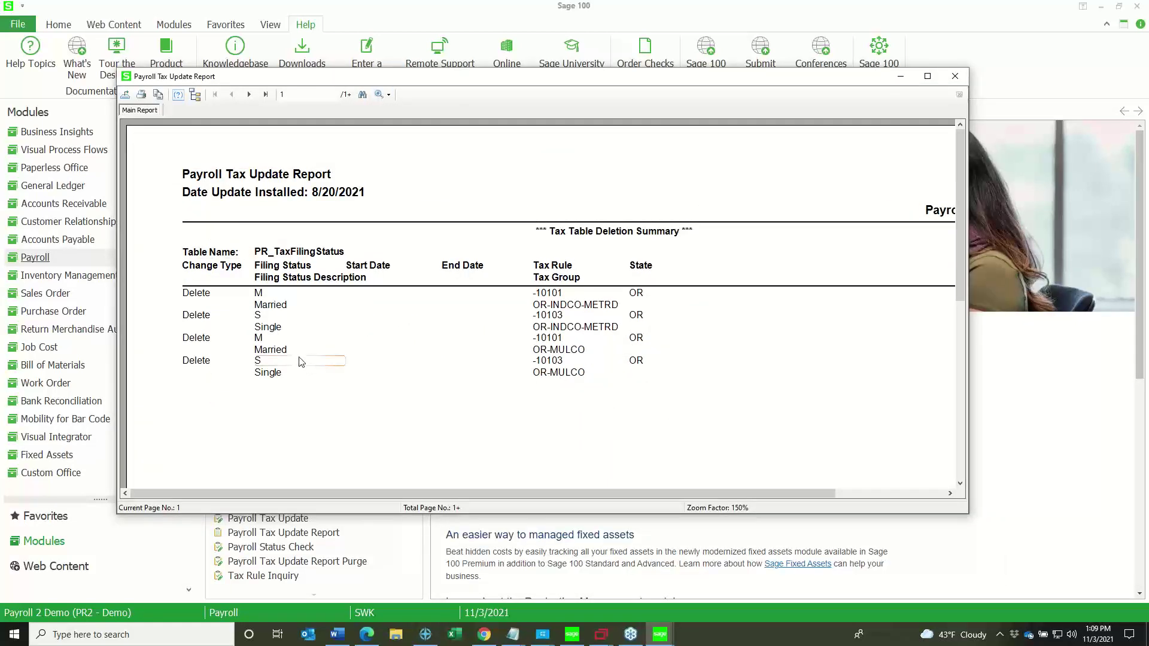
- Read through the Payroll Tax Update Report's pages of tax table deletions and additions, and close the preview and report windows
left_click(571, 324)
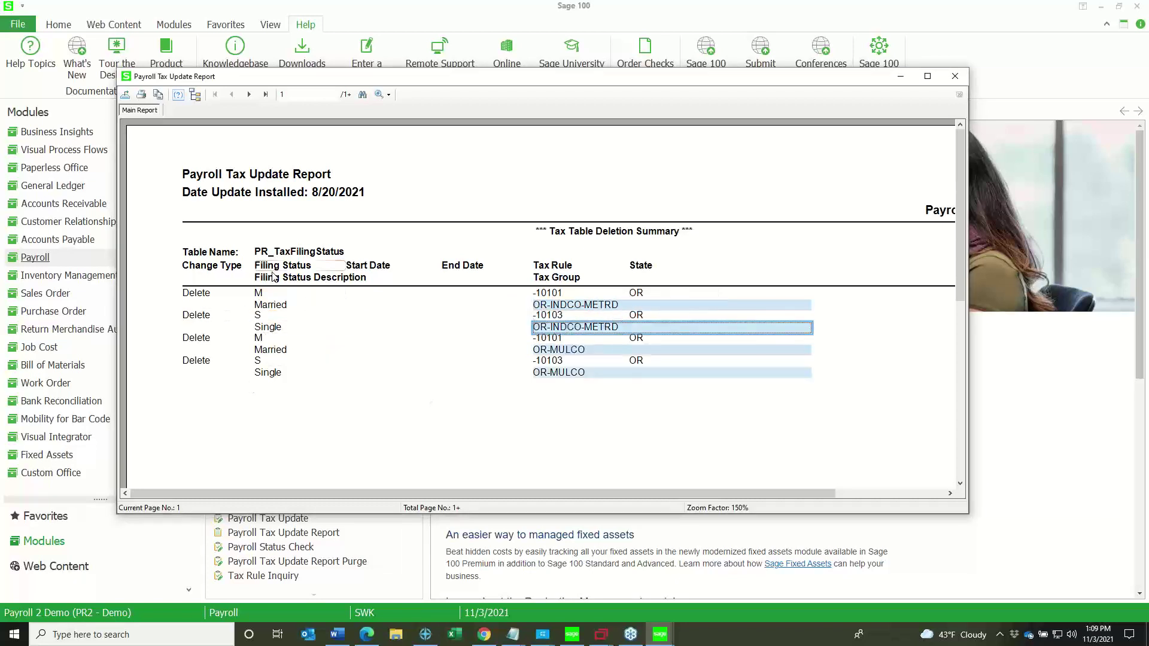
left_click(248, 95)
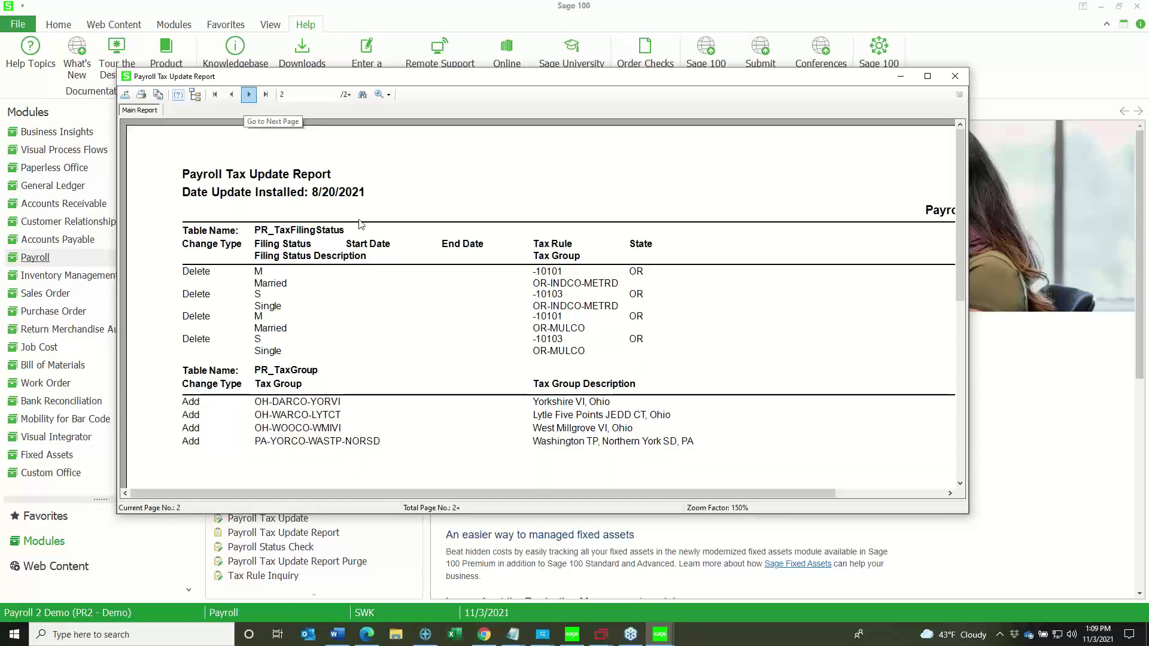
left_click(579, 404)
left_click(581, 428)
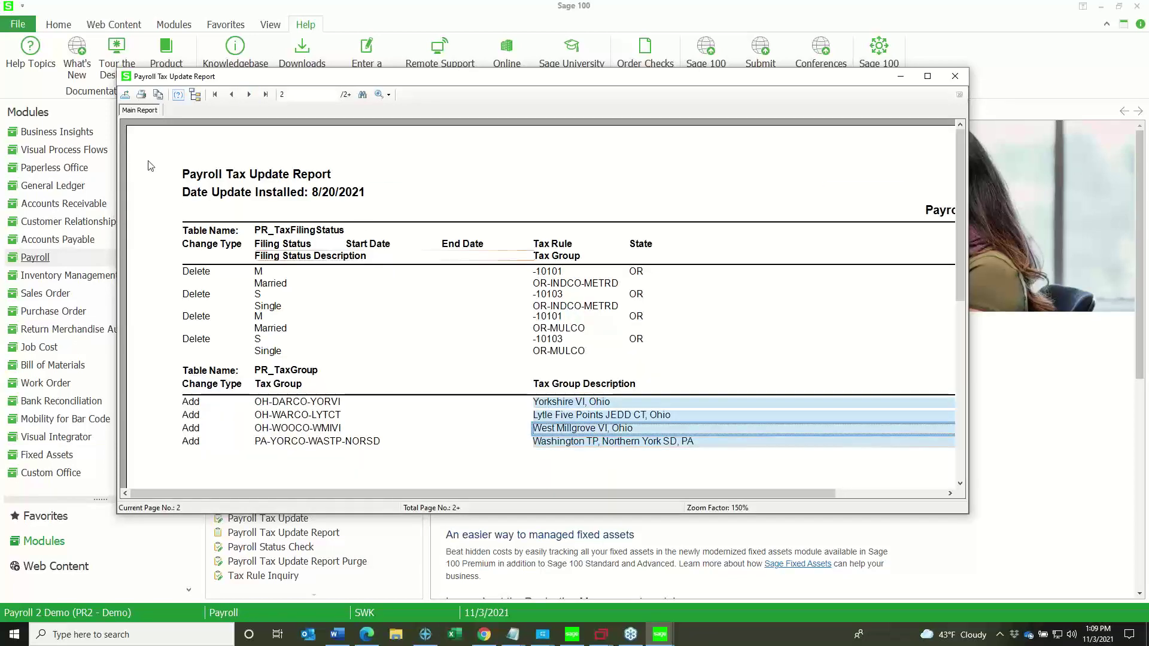
double_click(249, 96)
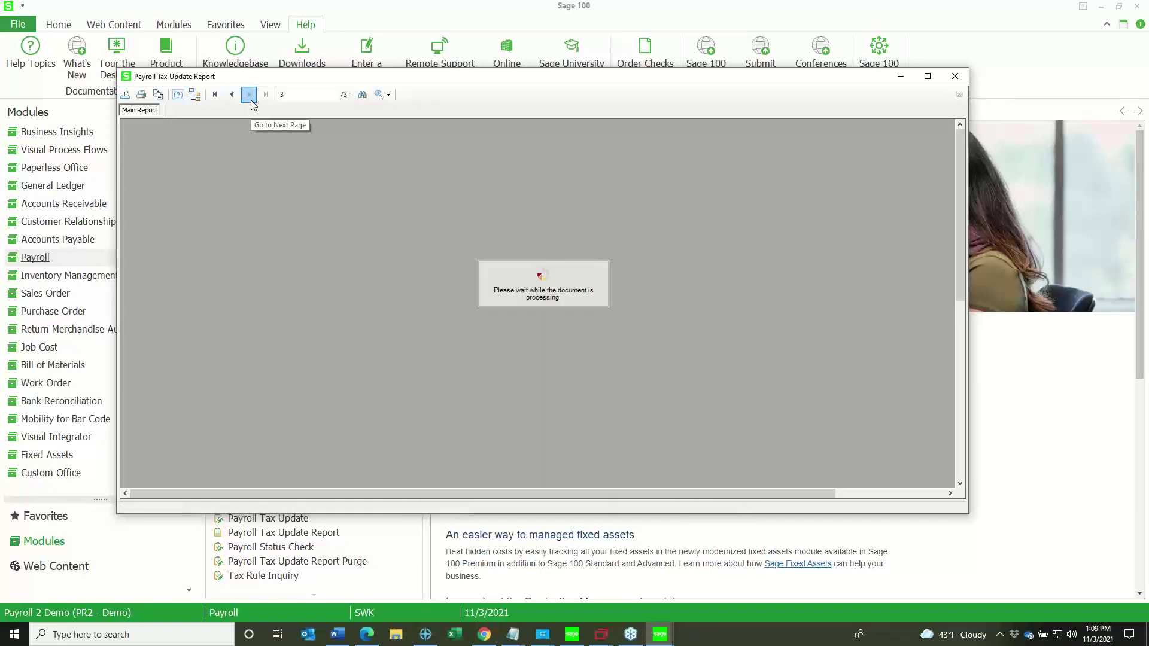
scroll(250, 122, "down", 10)
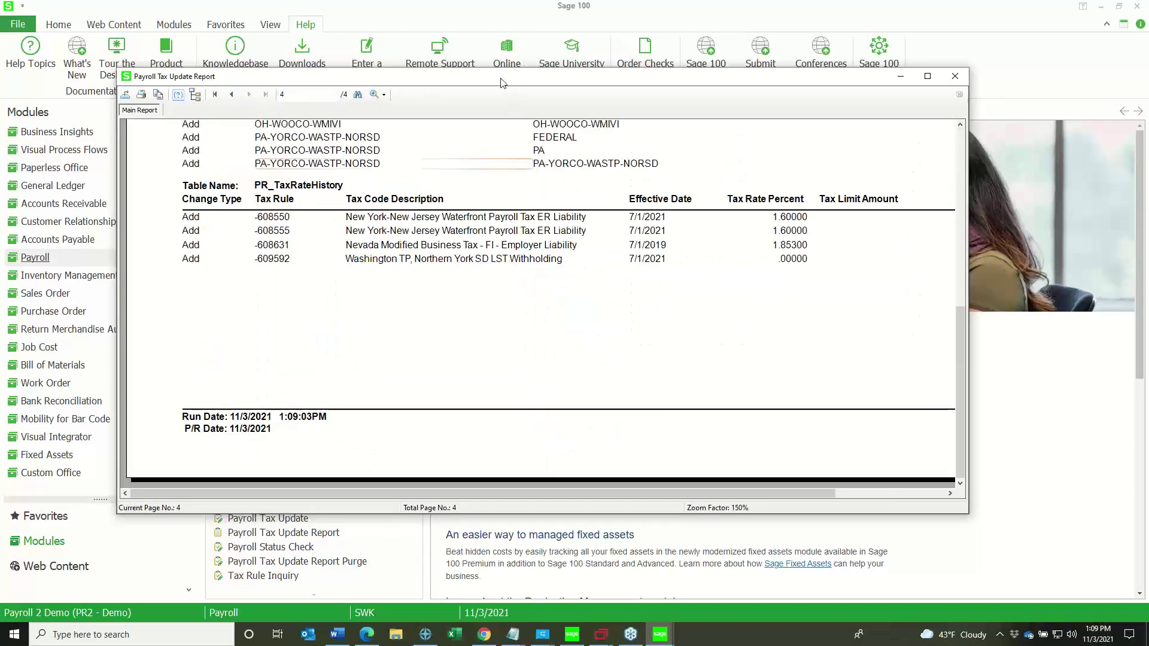
left_click_drag(503, 81, 296, 55)
left_click(748, 50)
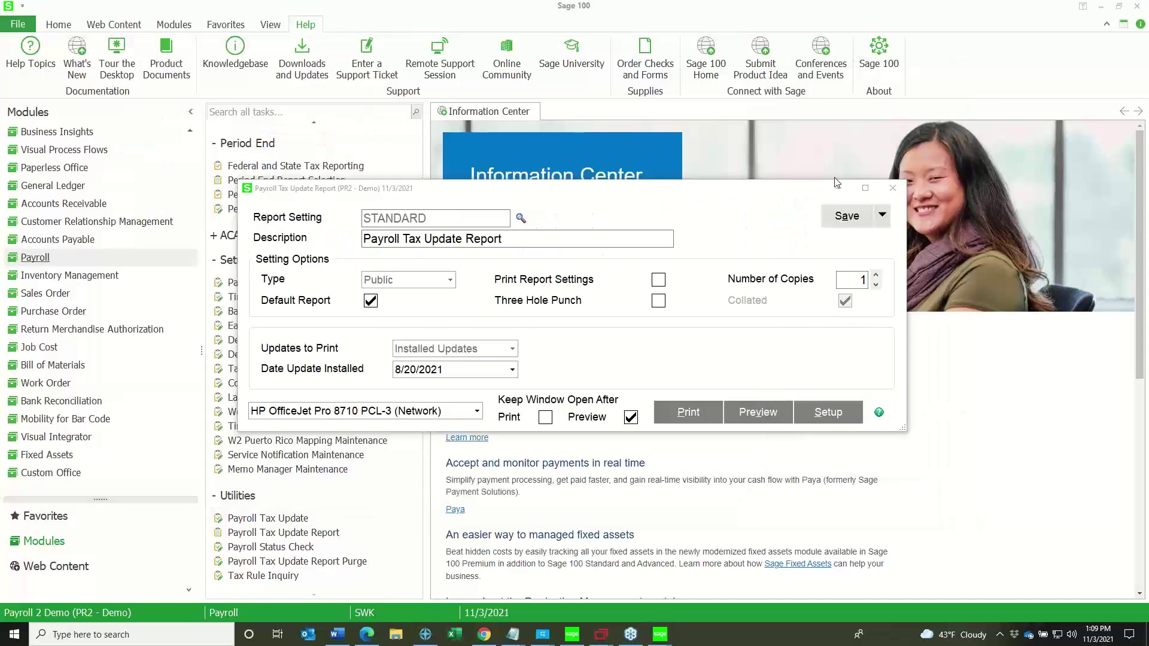
left_click(892, 188)
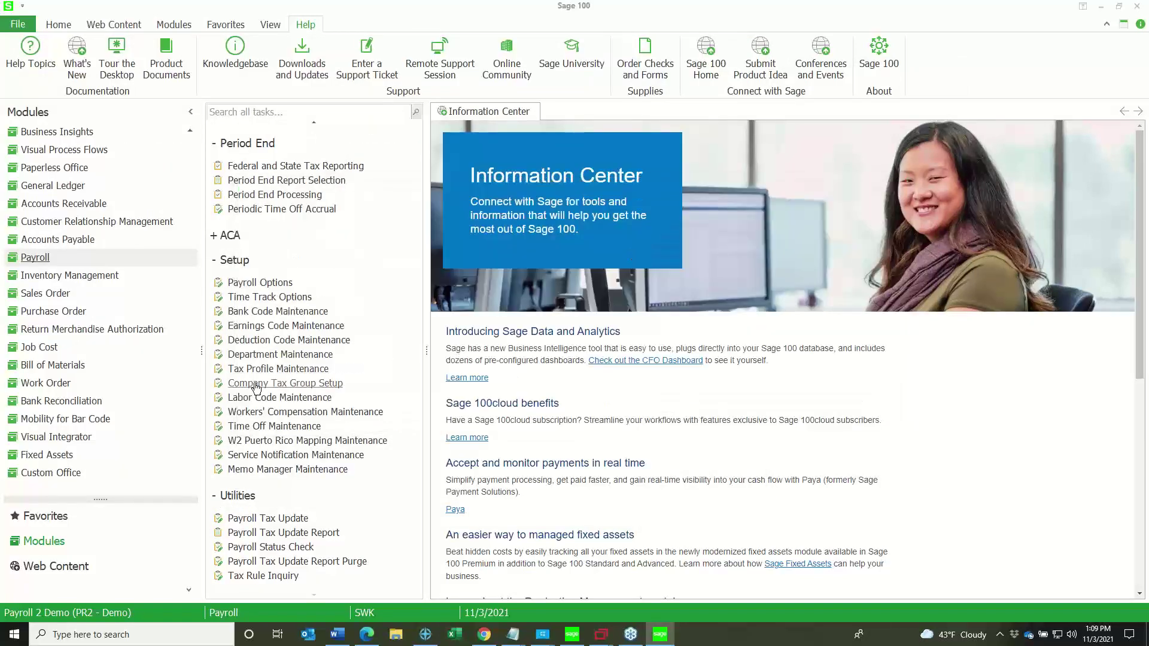
- Reopen the Payroll Tax Update Report, choose Installed Updates, browse the install dates, select 8/20/2021, and close without previewing
left_click(263, 532)
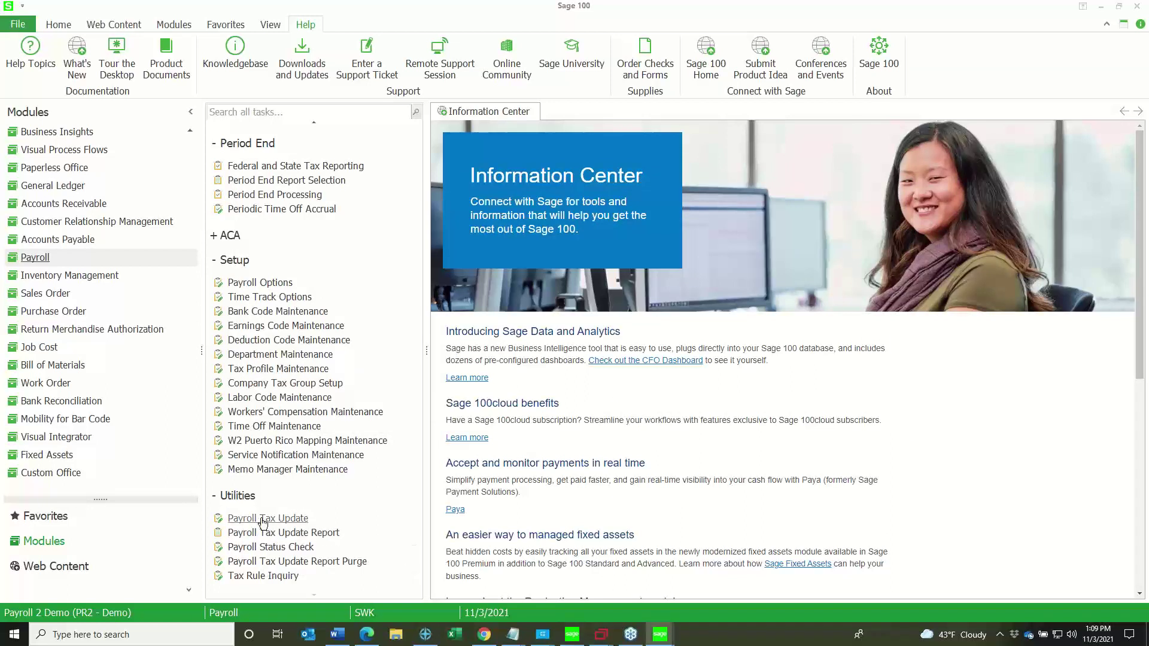
left_click(261, 522)
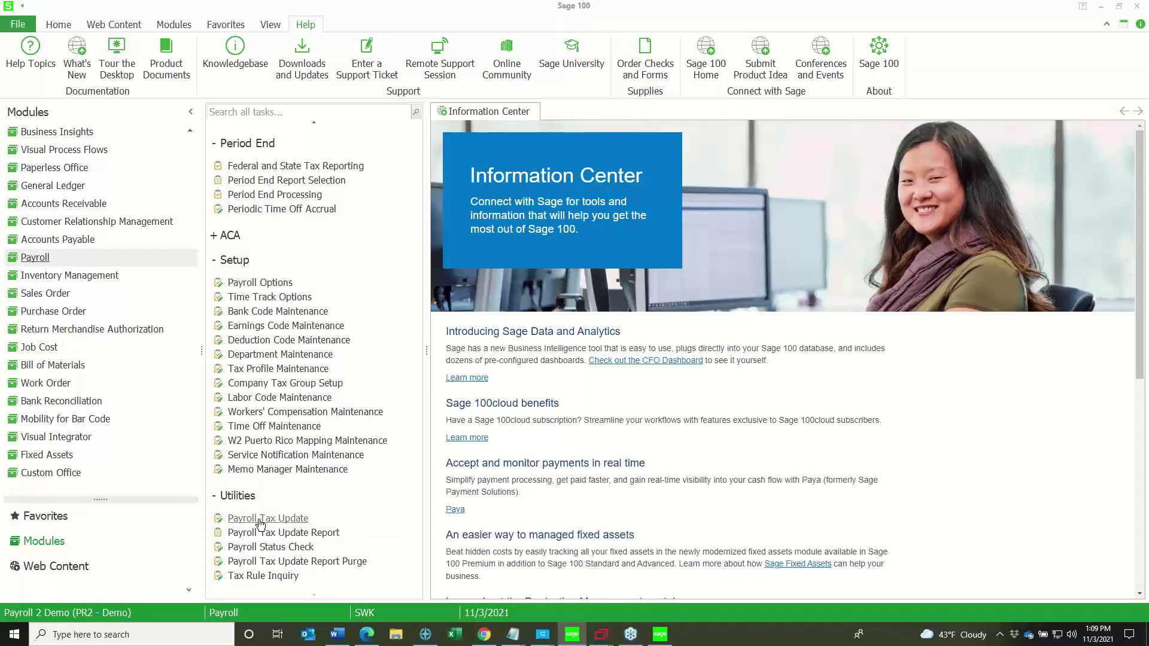
left_click(250, 534)
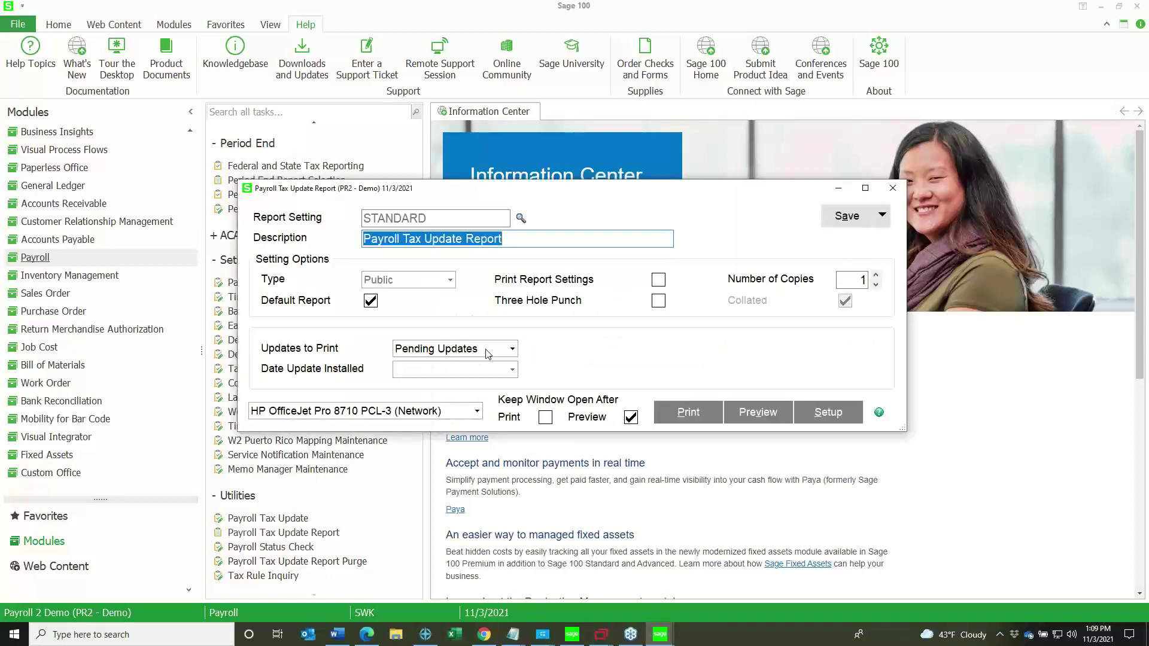
left_click(488, 351)
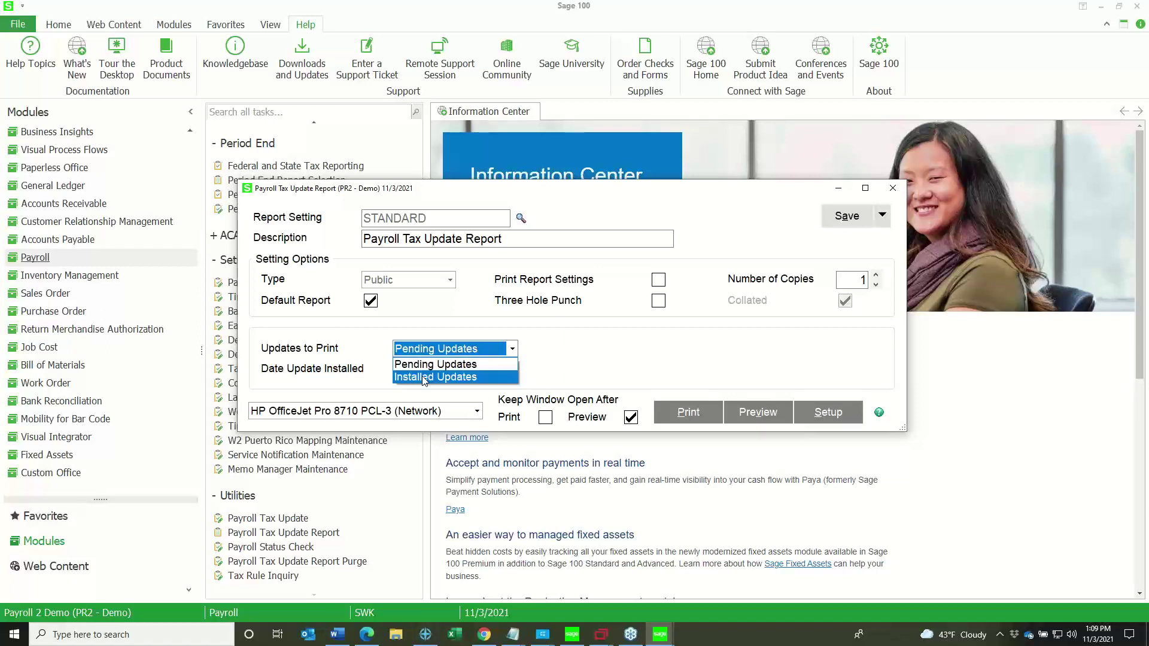
left_click(423, 378)
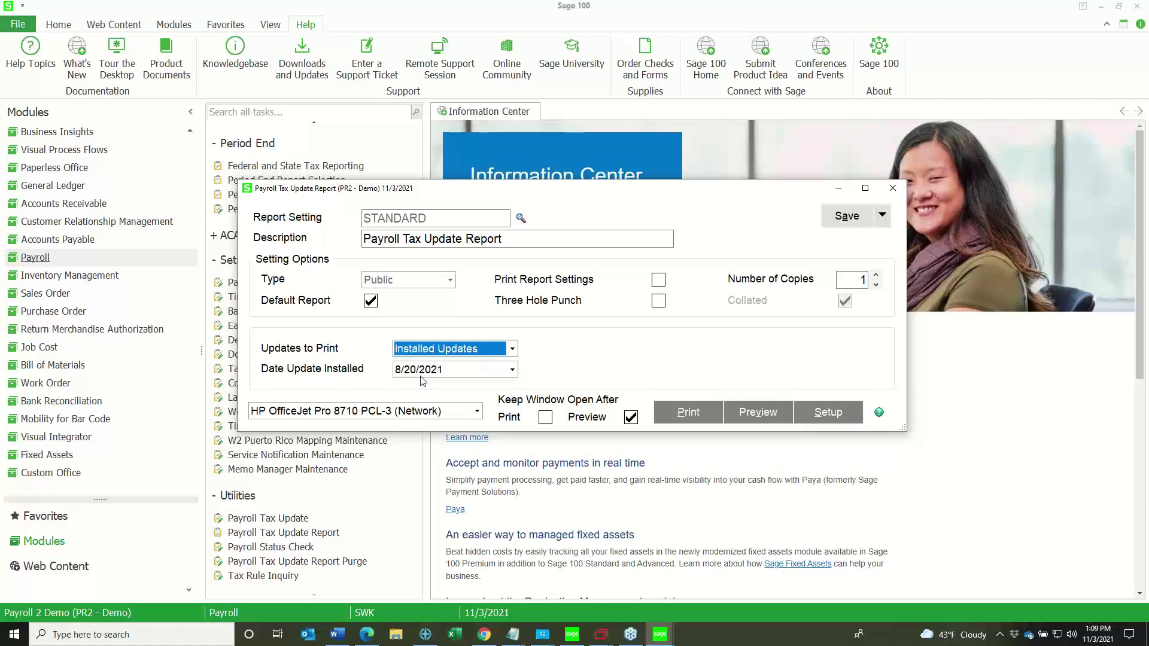
left_click(455, 375)
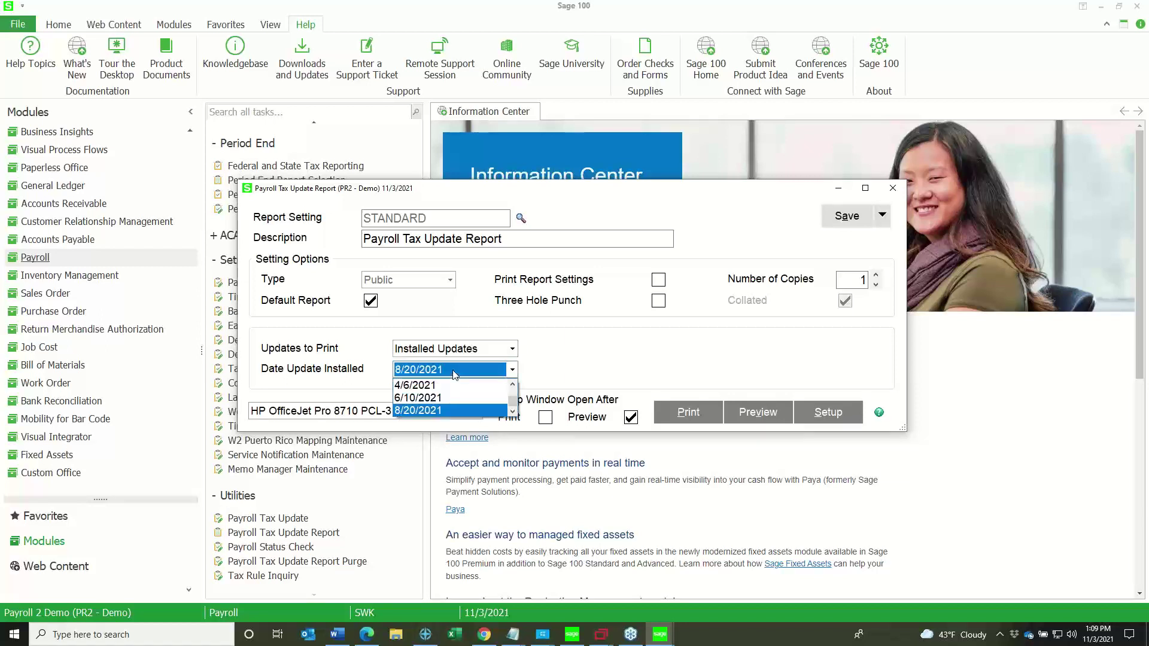
scroll(458, 390, "up", 4)
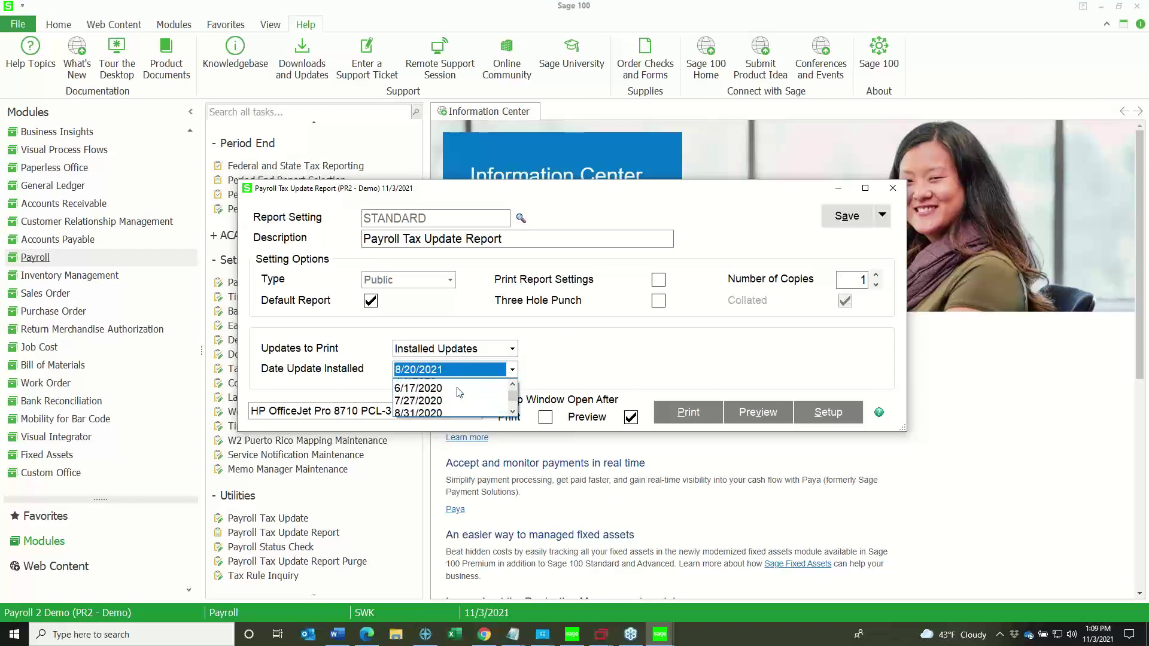
scroll(457, 395, "down", 4)
left_click(421, 413)
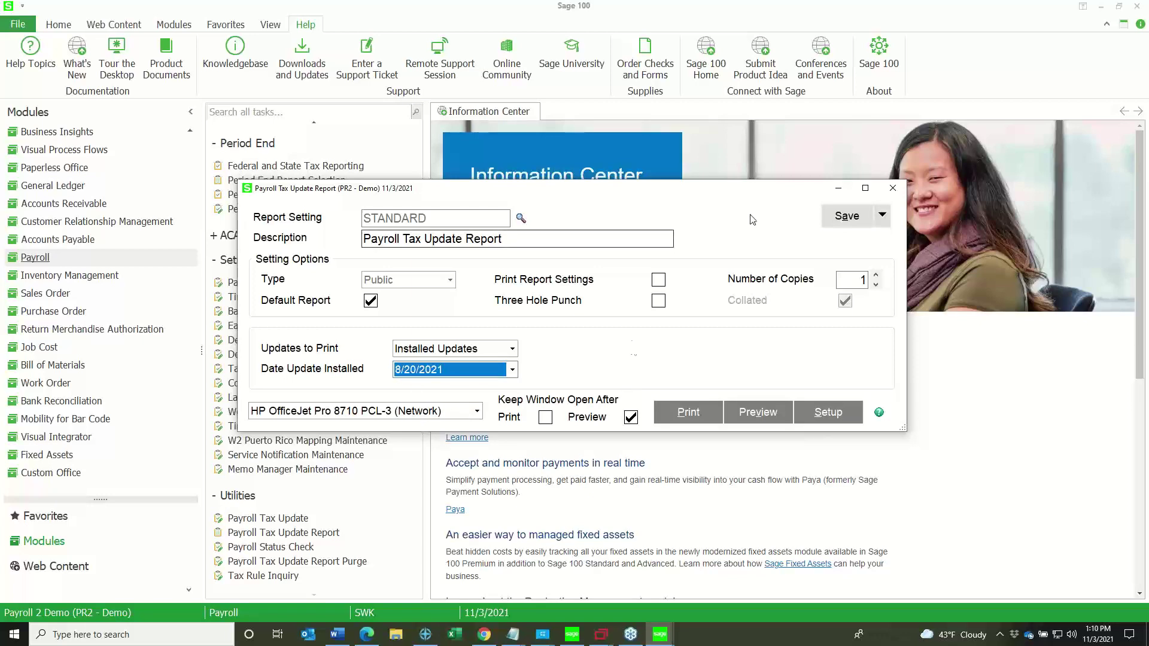
left_click(896, 191)
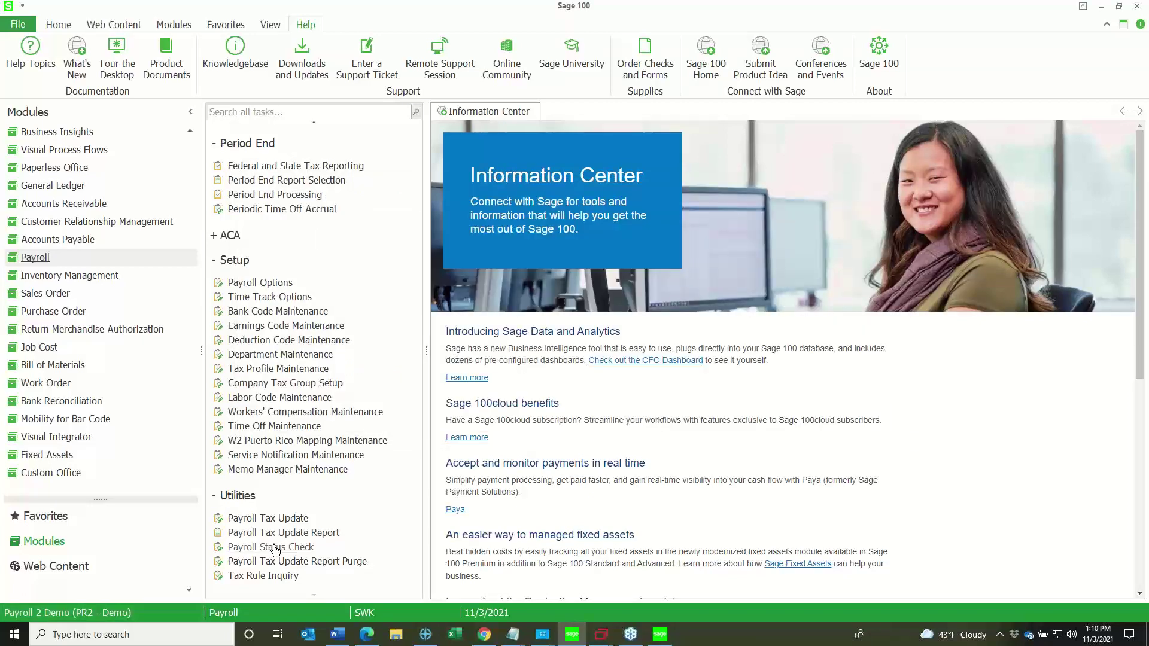
- Run the Setup test in Payroll Status Check and open the error details for Tax Profiles
left_click(273, 547)
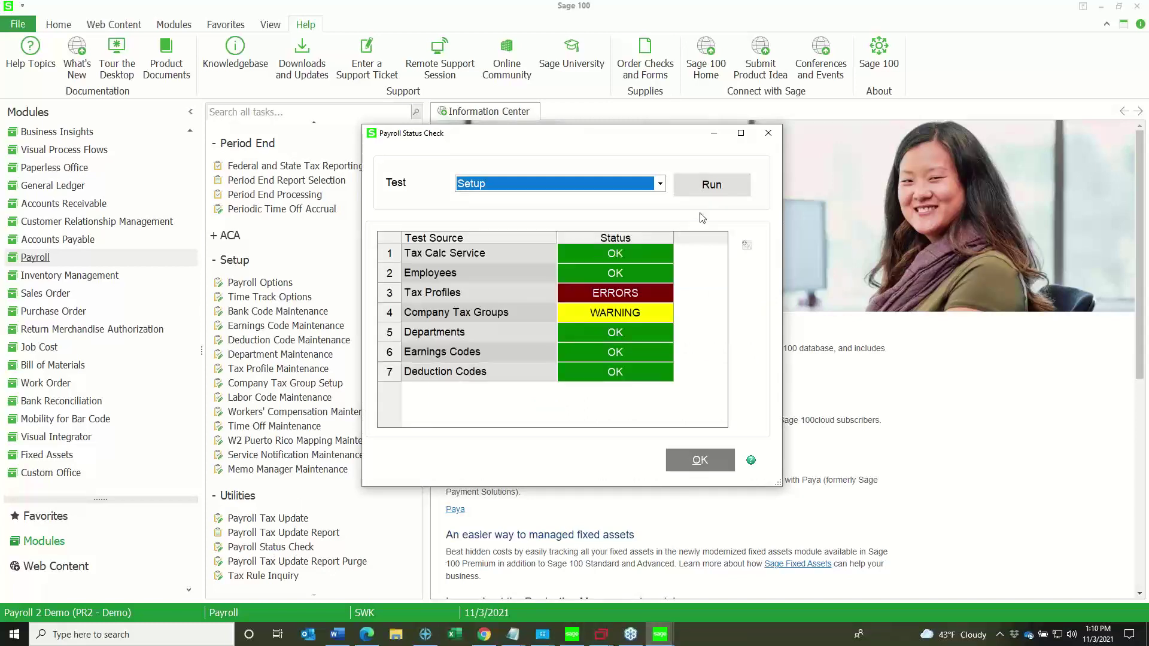
double_click(616, 299)
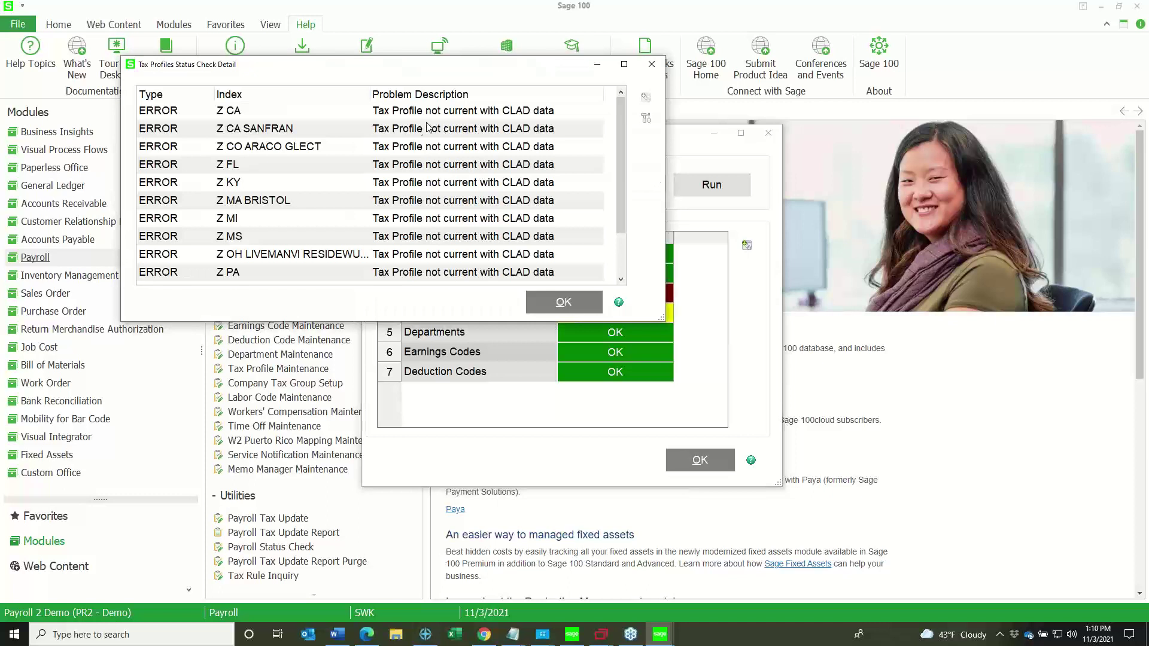
- Review the Tax Profiles errors and the Company Tax Groups warning details, and close the Payroll Status Check
scroll(234, 271, "down", 1)
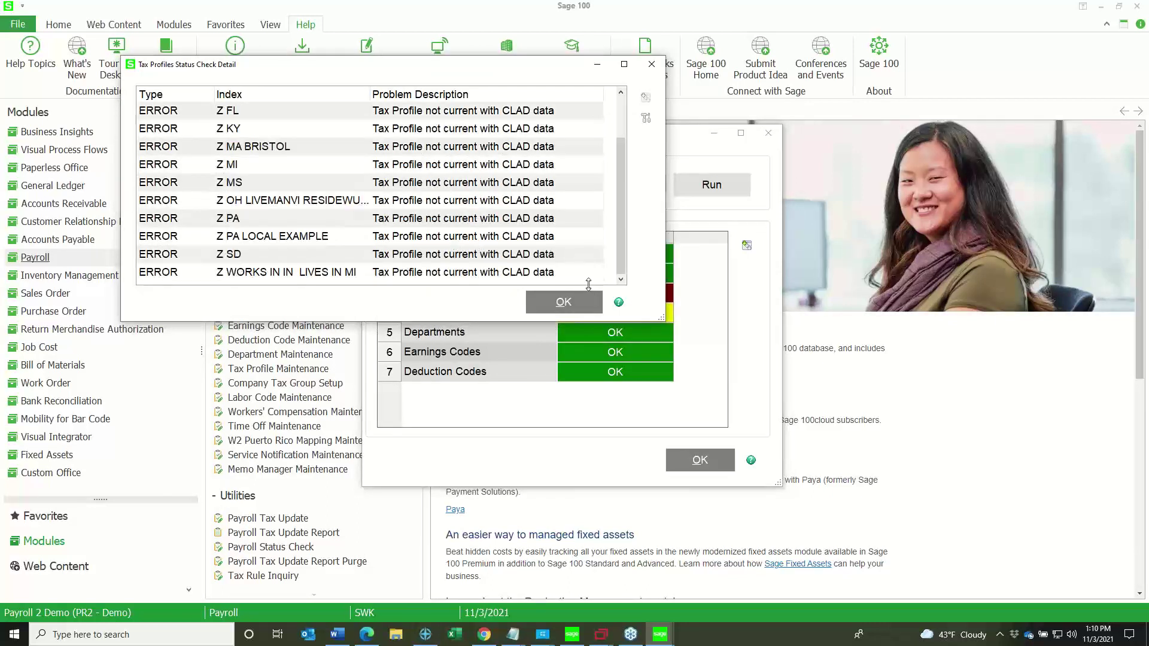
left_click(563, 303)
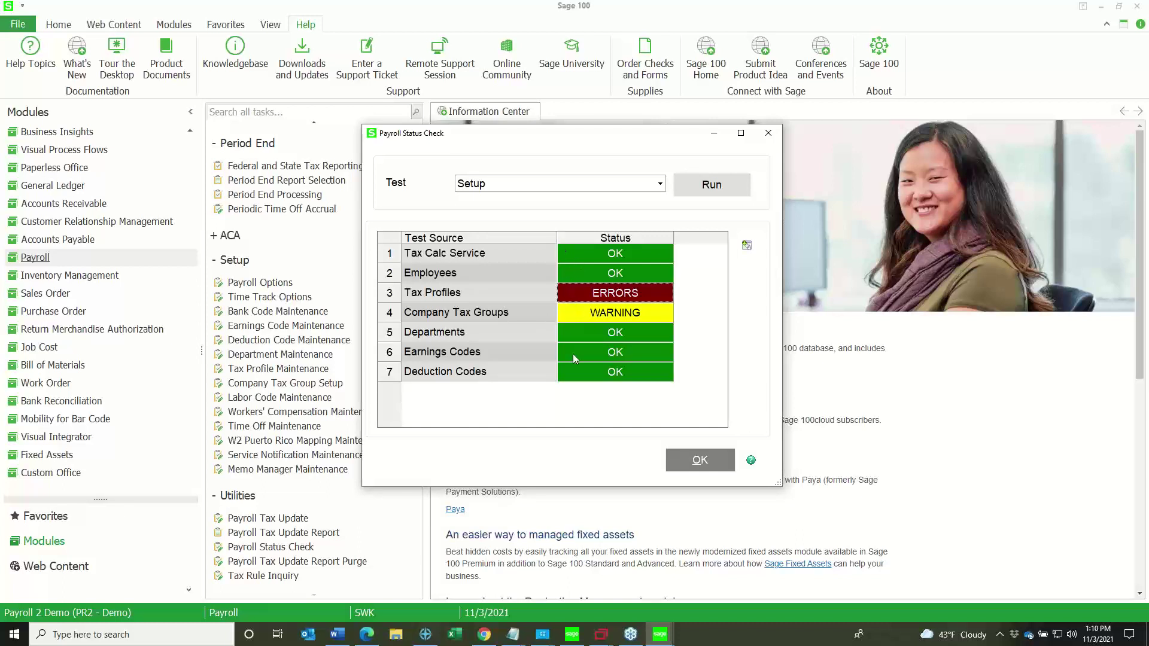
double_click(595, 311)
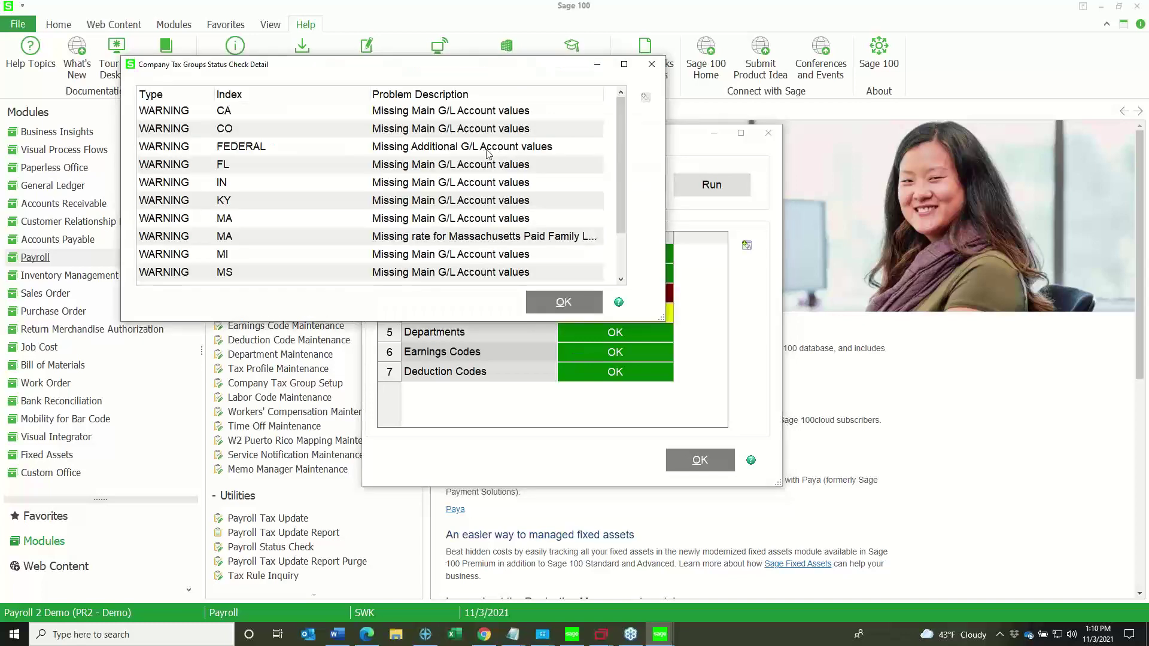
left_click_drag(458, 132, 461, 210)
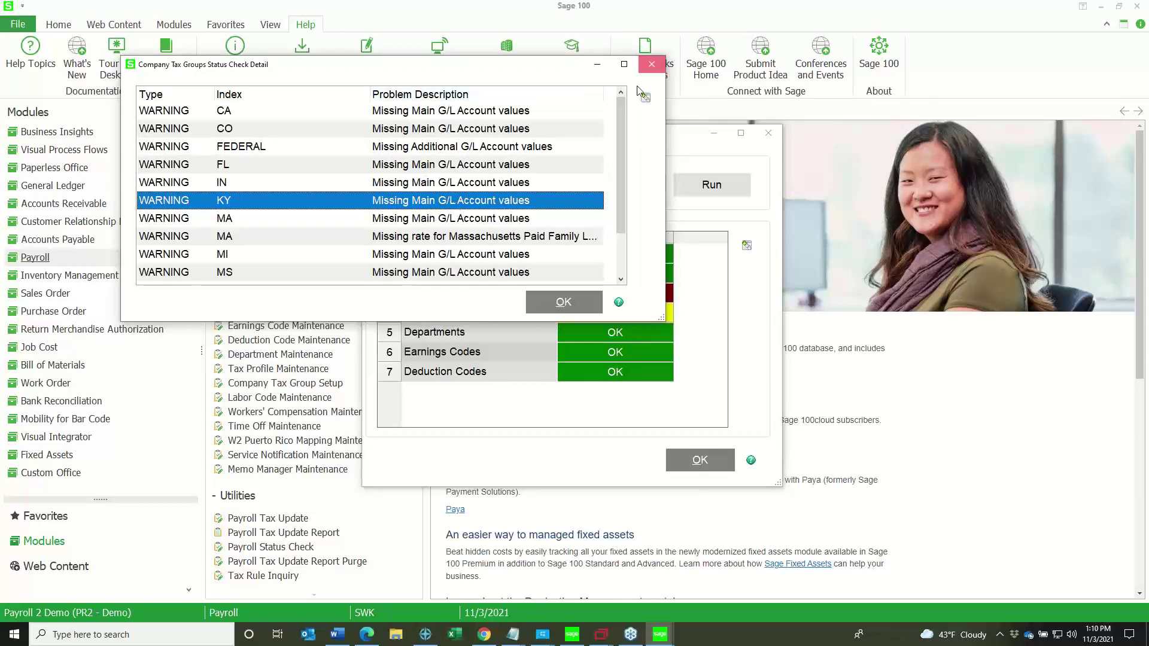
left_click(652, 67)
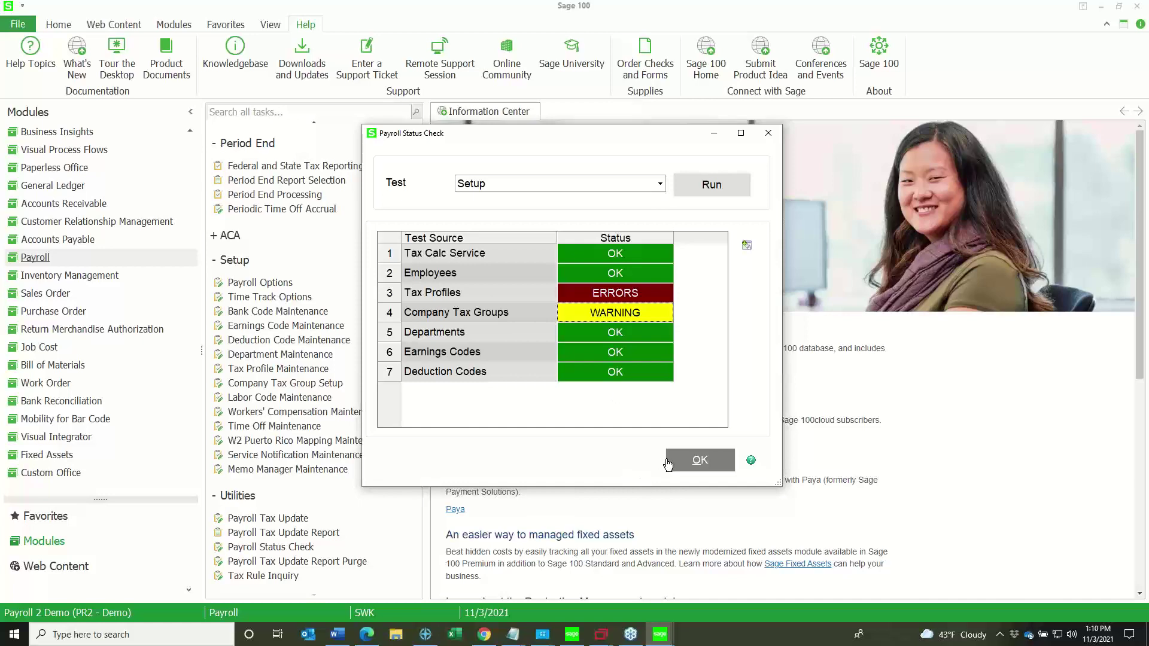
left_click(769, 133)
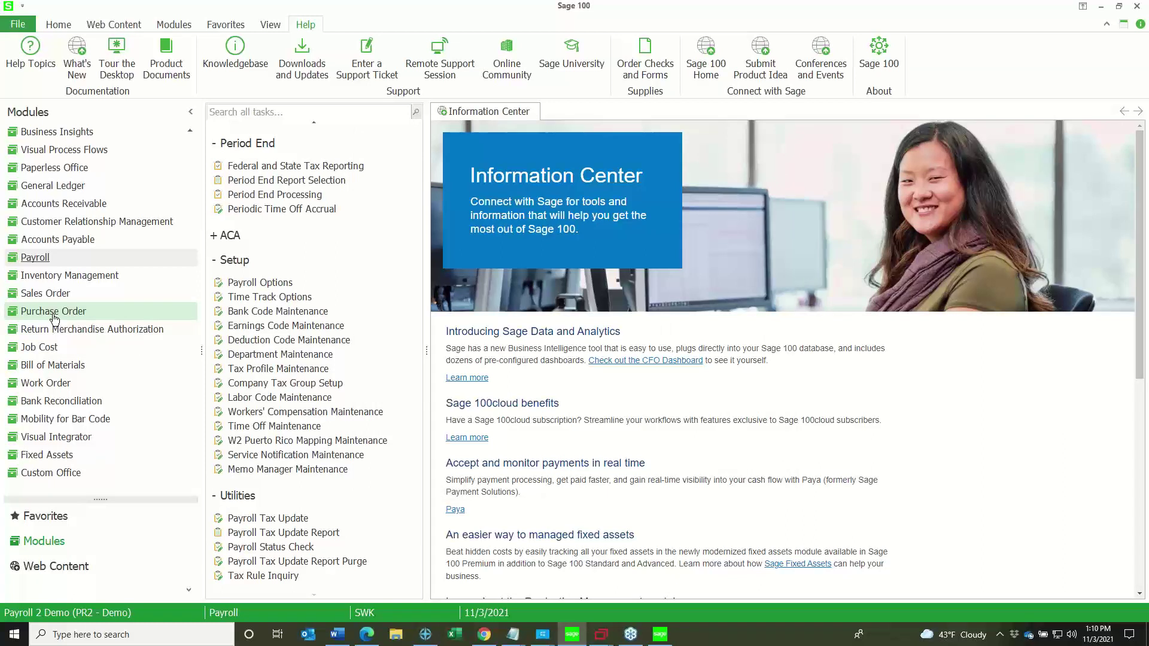
- Switch to the browser's Sage City page and open the Payroll & AP Year-end Checklist from the Sage 100 Year-end Center
left_click(366, 634)
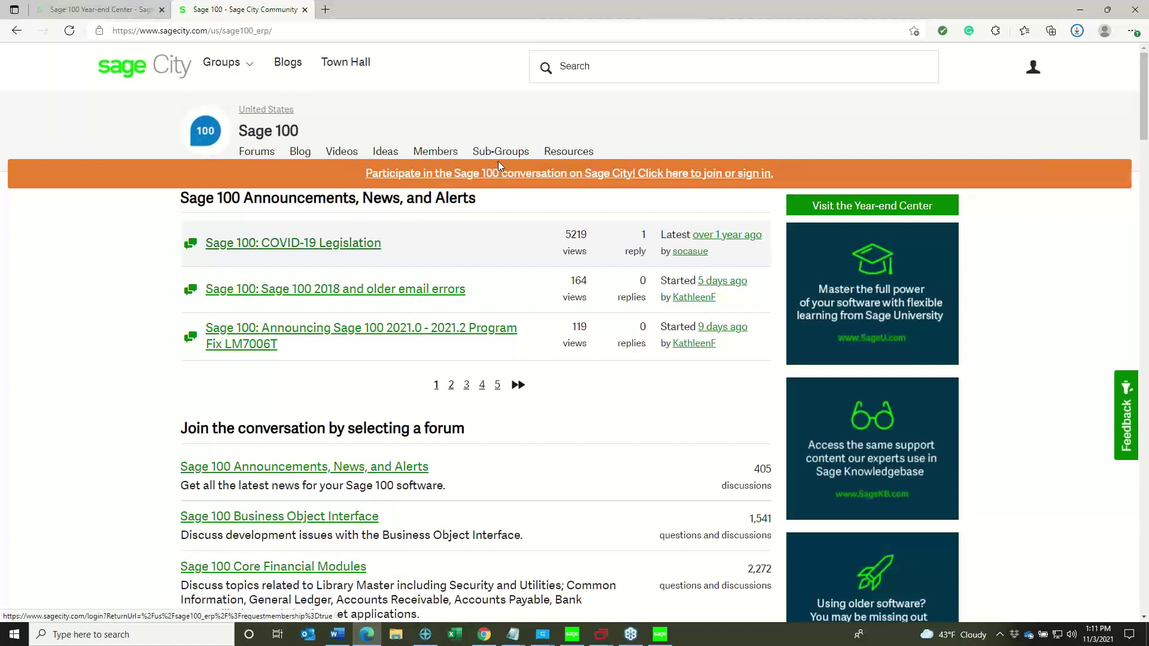
mouse_move(219, 59)
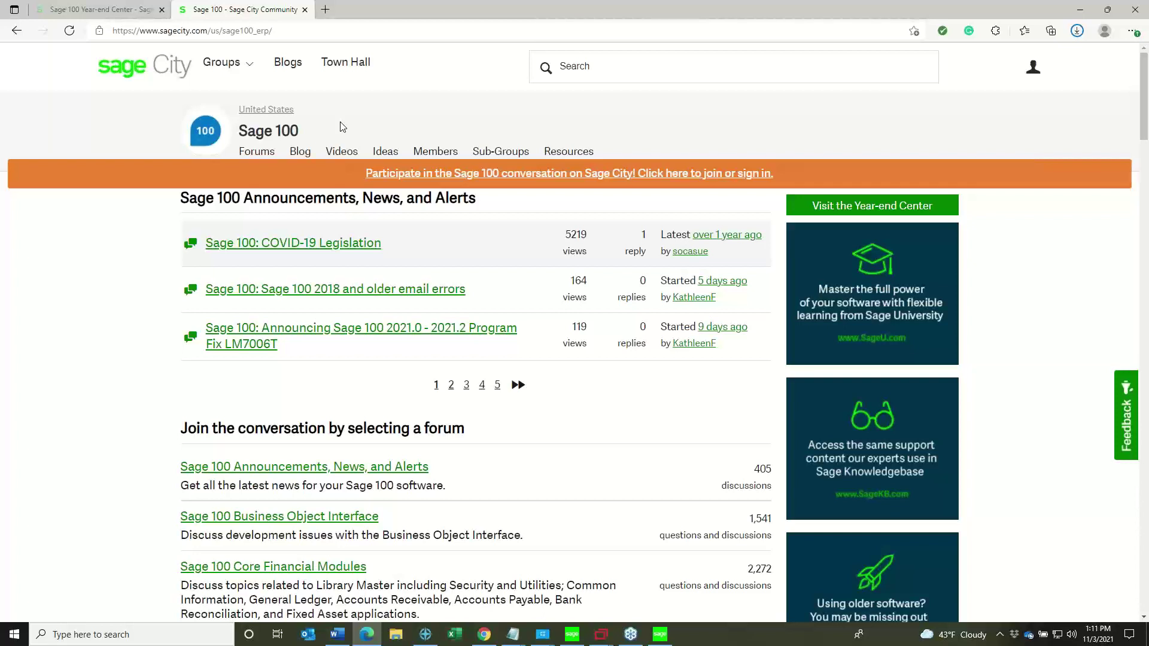
left_click(278, 30)
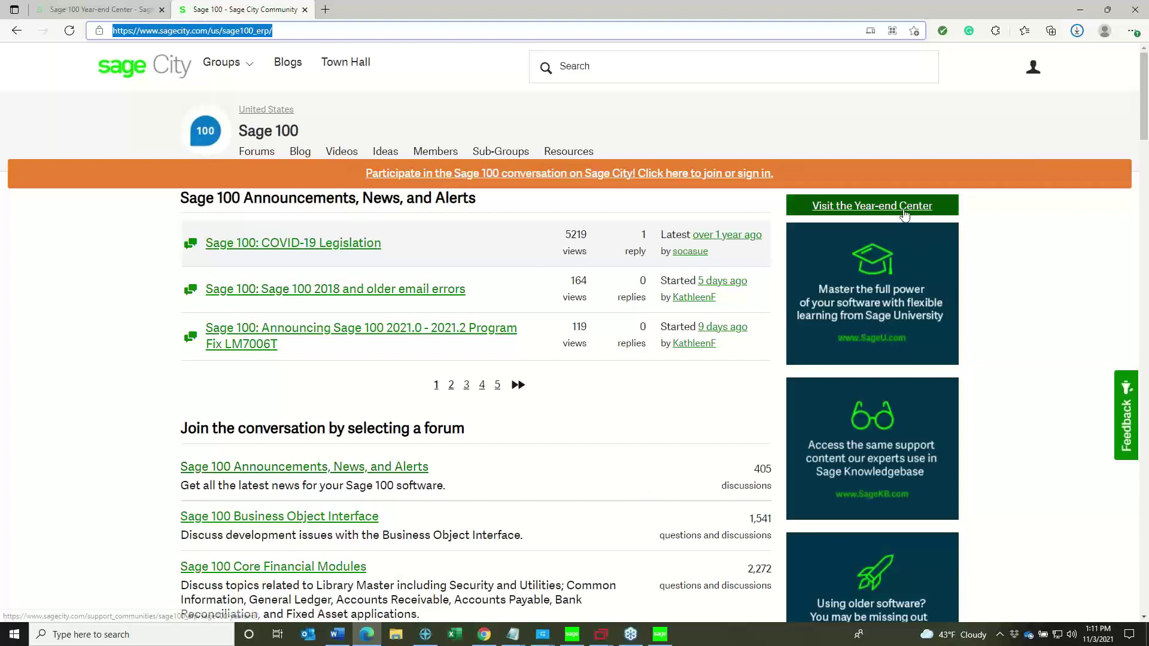
left_click(867, 205)
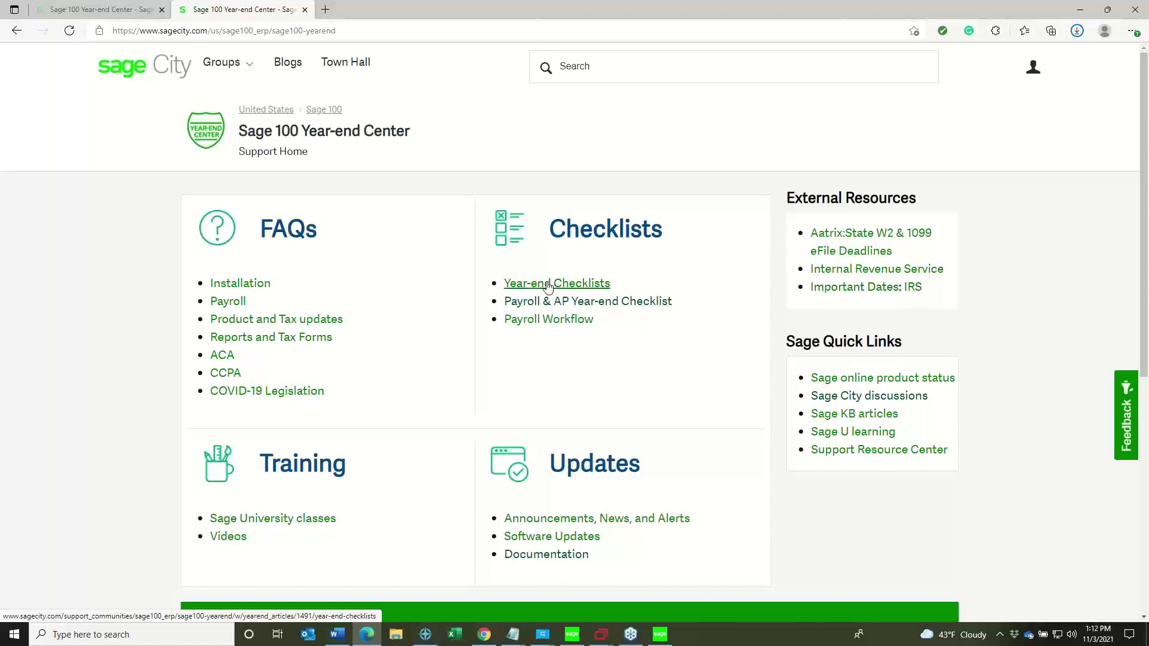
left_click(535, 302)
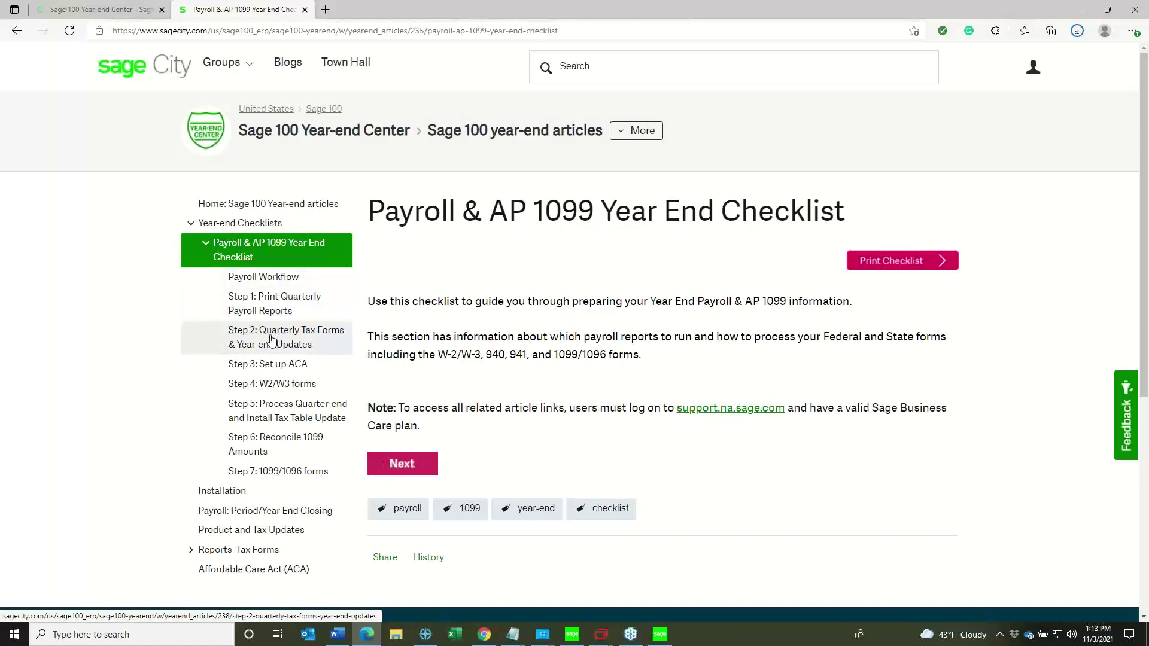
- Advance to the checklist's Payroll Workflow page and look through the quarter and year-end processing flowchart
left_click(413, 474)
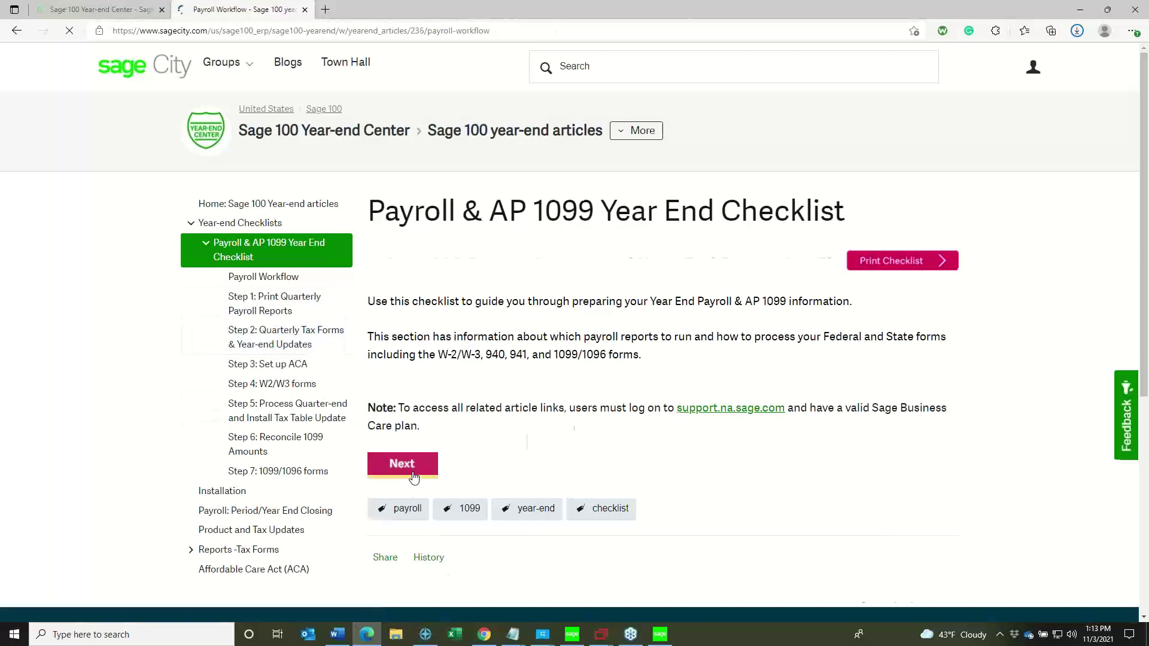
scroll(424, 439, "down", 3)
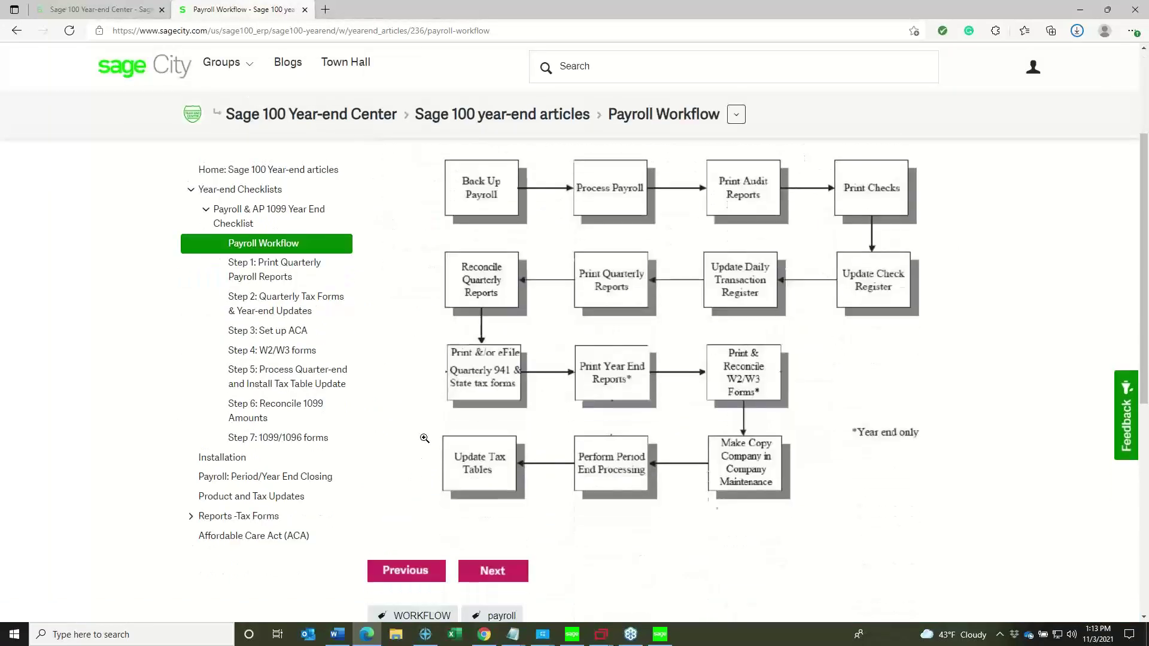
scroll(425, 439, "up", 1)
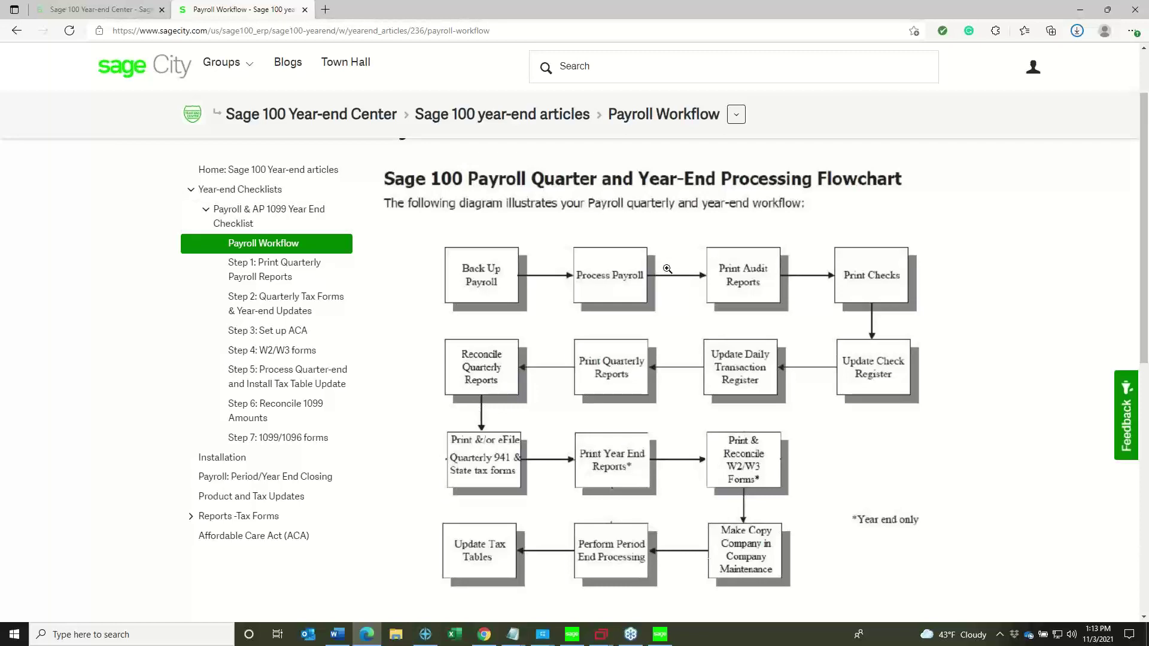
scroll(474, 410, "down", 4)
- Read through Step 1 on quarterly payroll reports and Step 2 on tax forms and updates, and continue to Step 3: Set up ACA
left_click(512, 412)
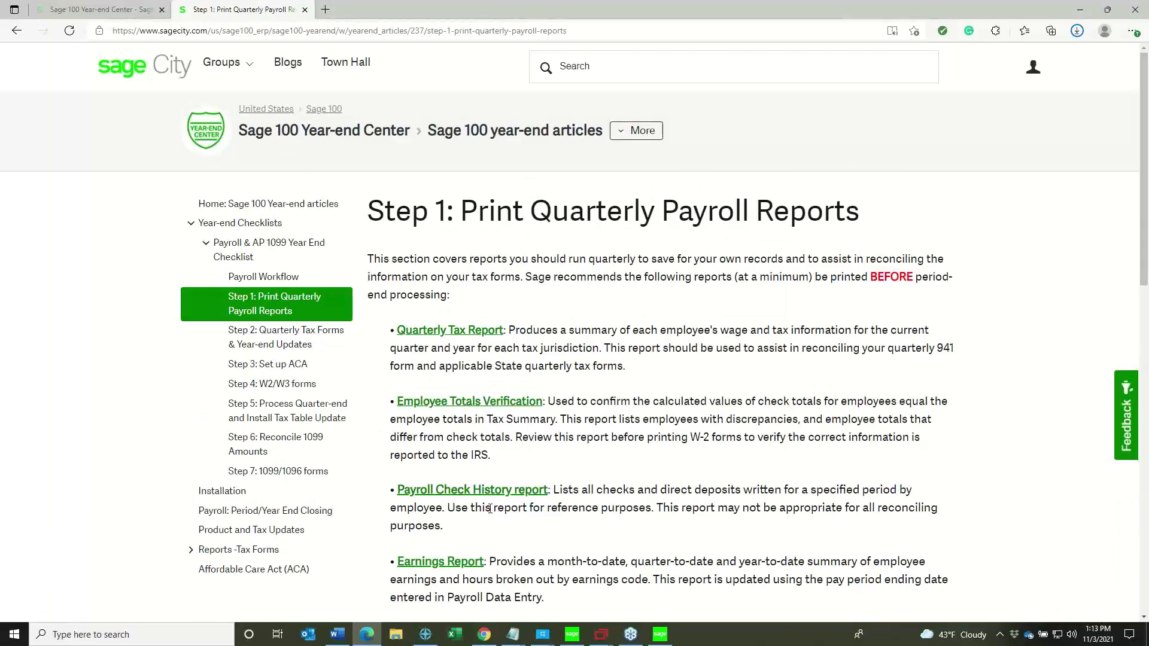
scroll(489, 508, "down", 5)
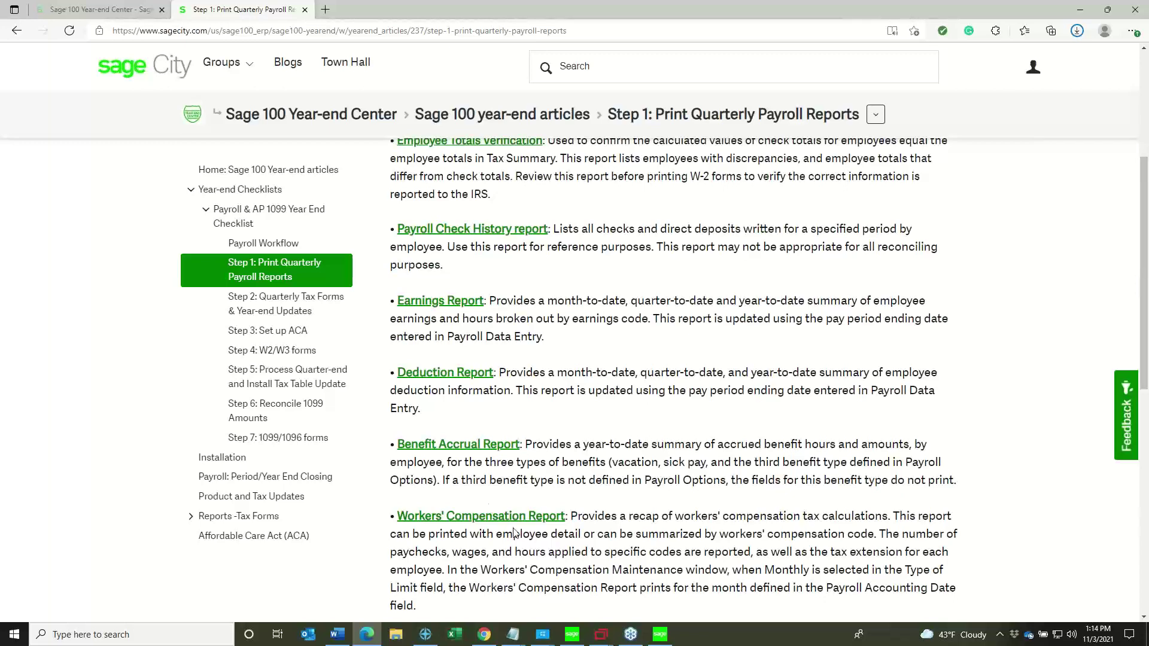
scroll(490, 508, "down", 3)
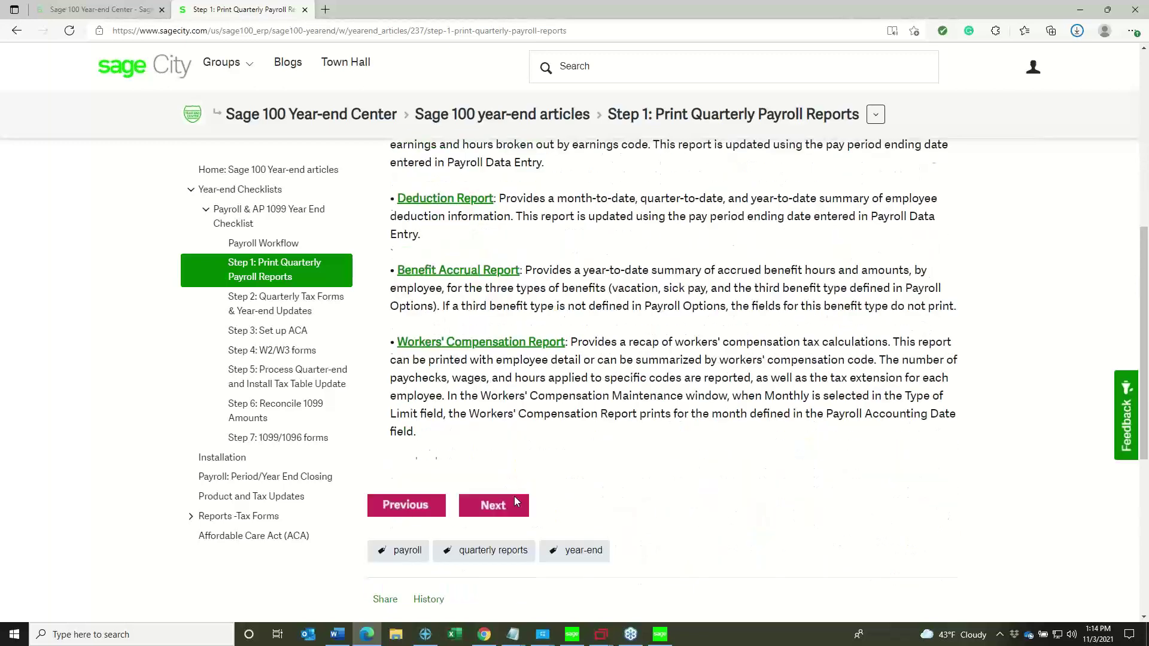
left_click(485, 515)
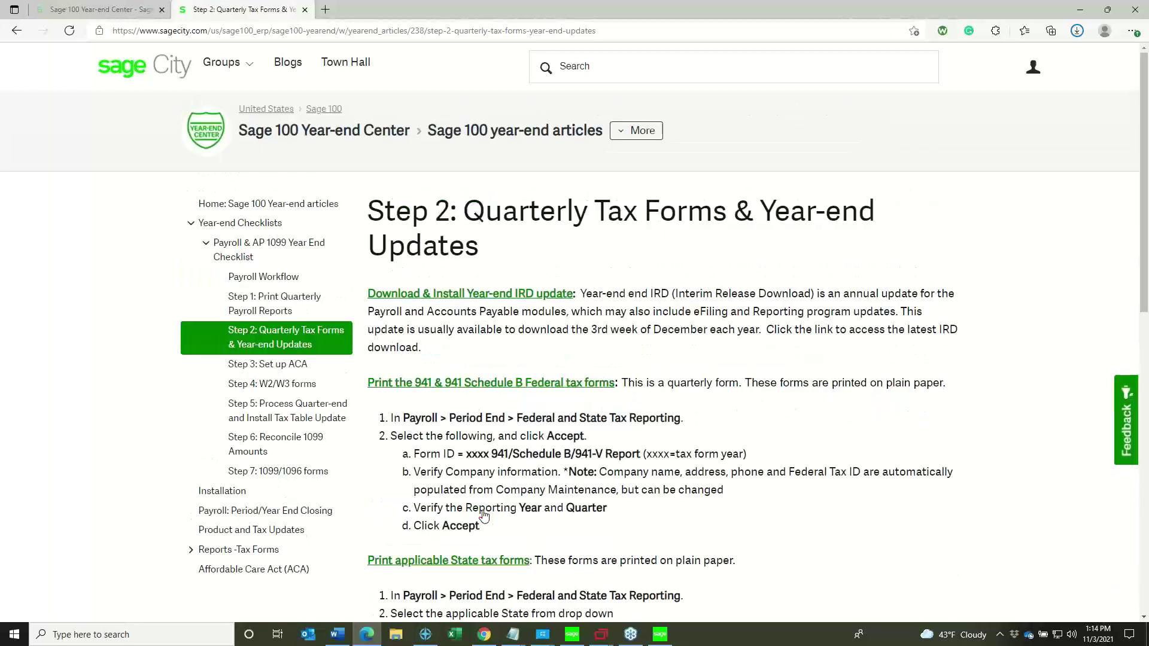
scroll(484, 515, "down", 3)
scroll(484, 514, "down", 3)
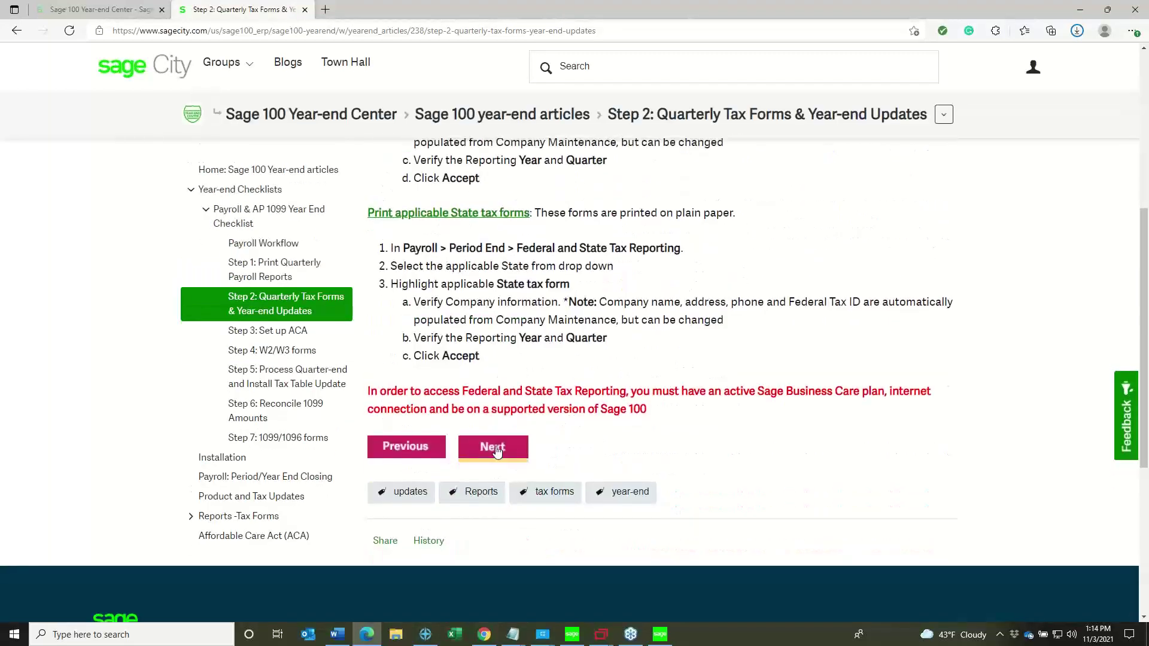
left_click(494, 449)
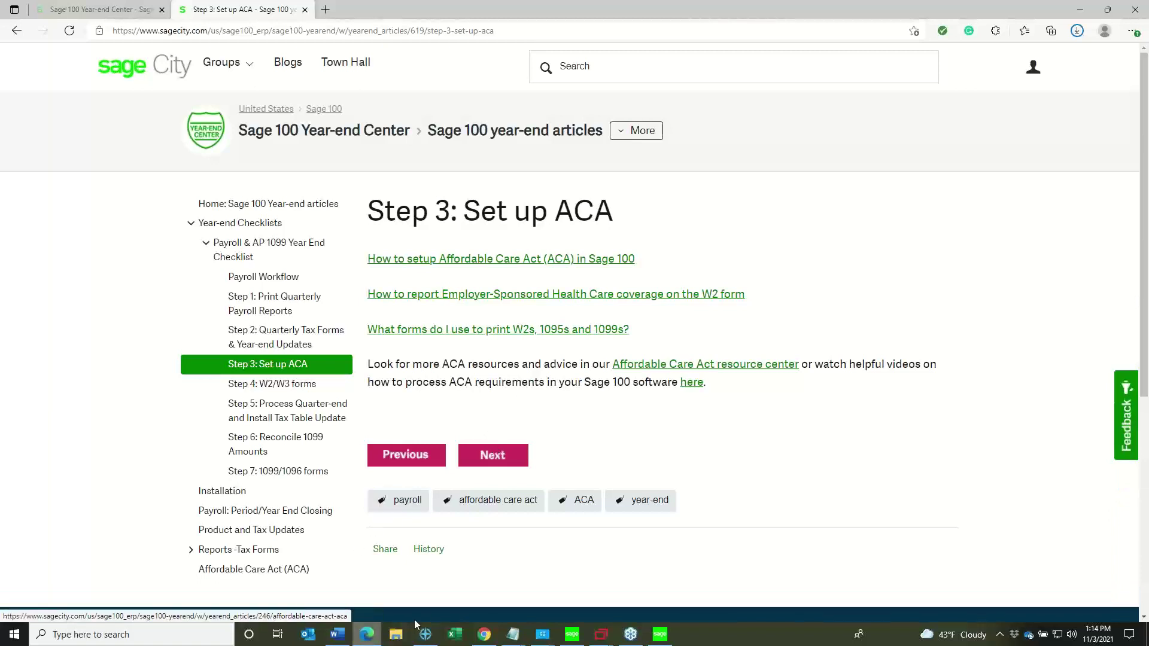
- Return to the Payroll & AP 1099 Year End Checklist overview page and minimize the browser to get back to Sage 100
mouse_move(428, 640)
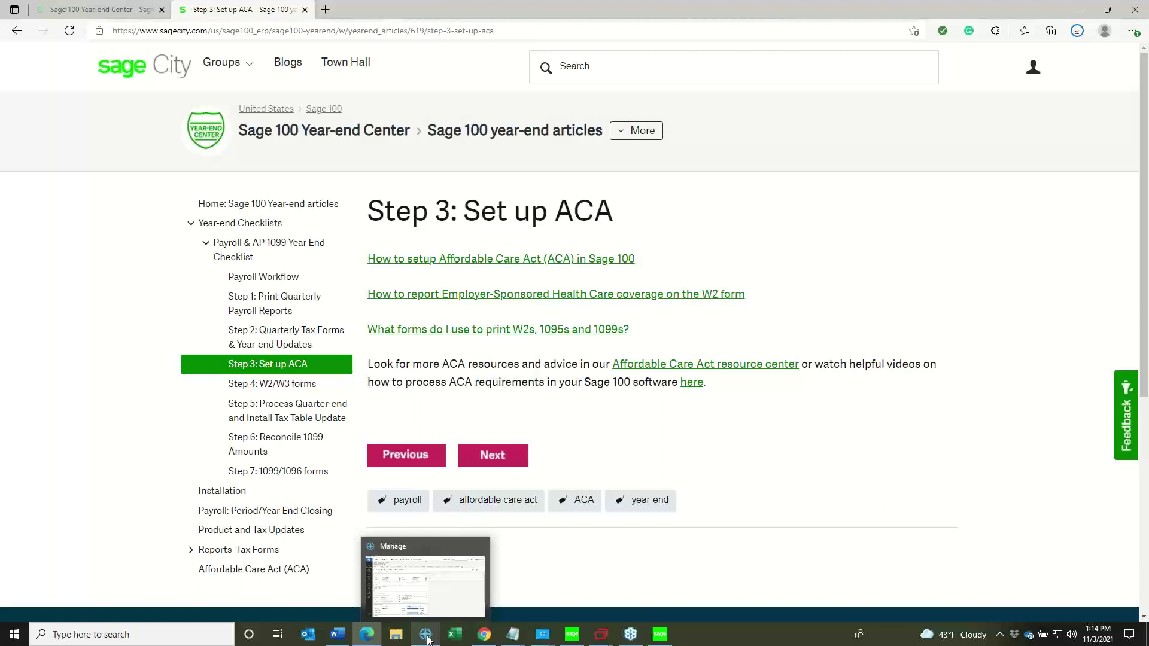
left_click(263, 254)
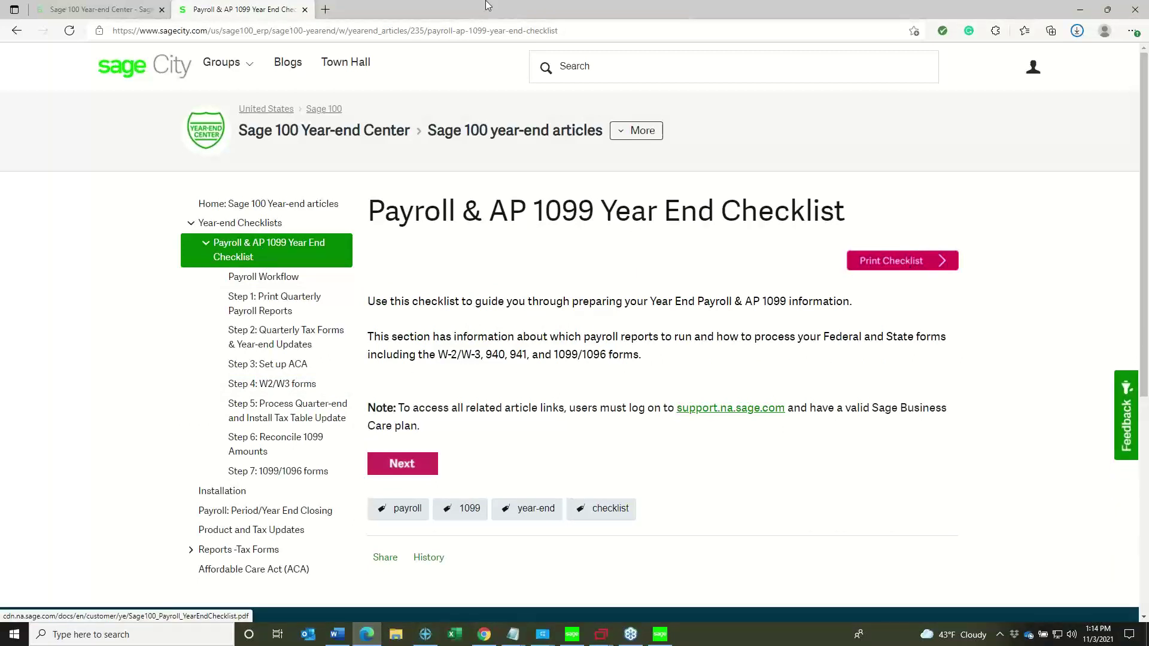
left_click(1078, 10)
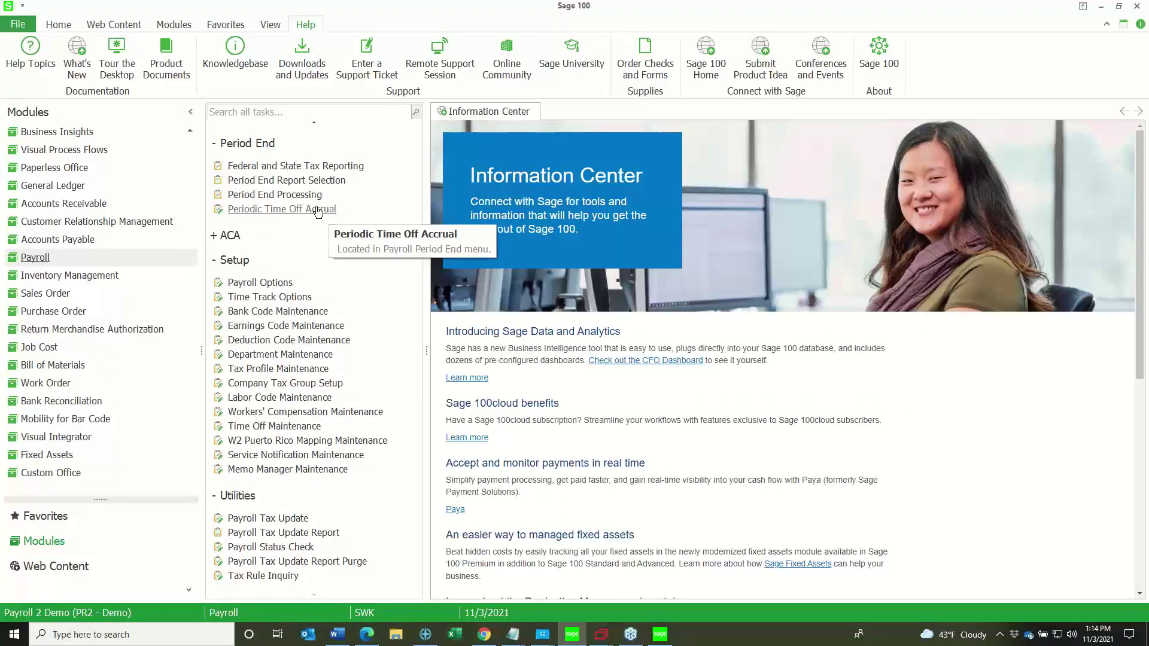
- In Library Master's Company Maintenance, enter new company code P21 with the name "Payroll backup of PR2 for 2021" and company type Archive
scroll(95, 173, "up", 3)
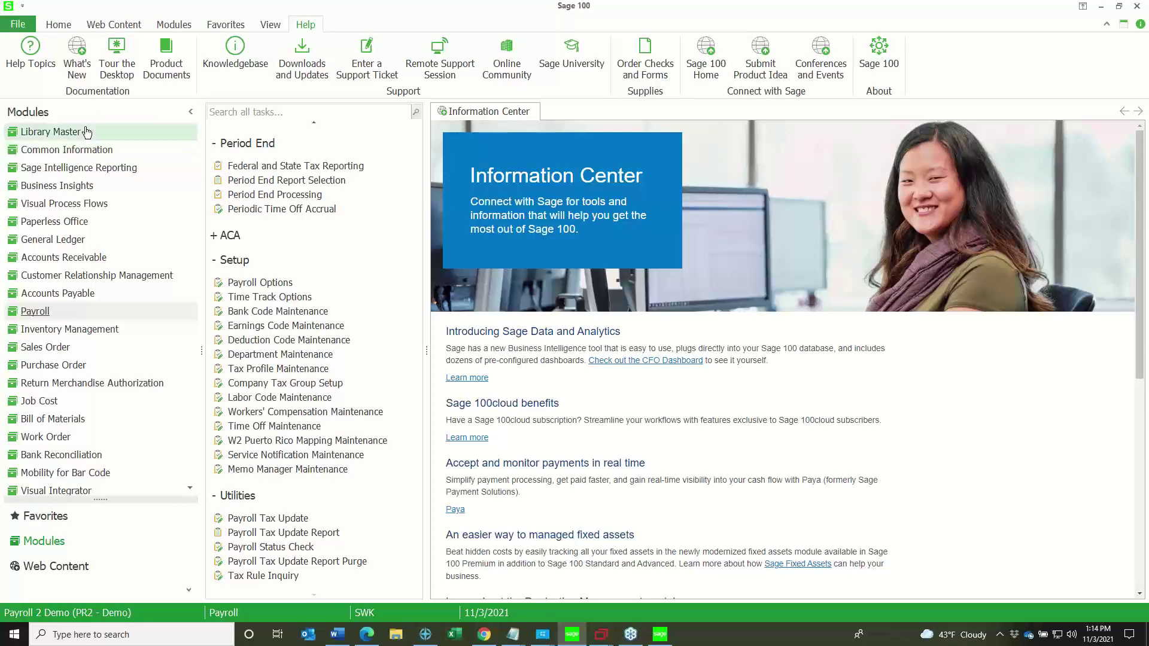
left_click(84, 131)
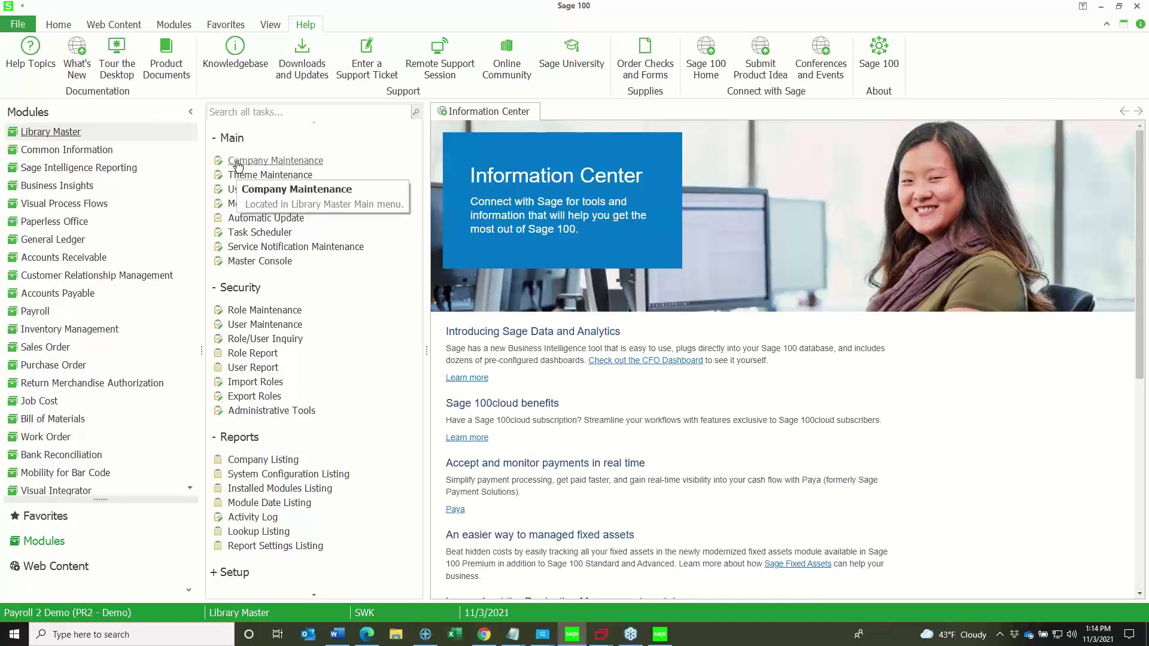
left_click(249, 162)
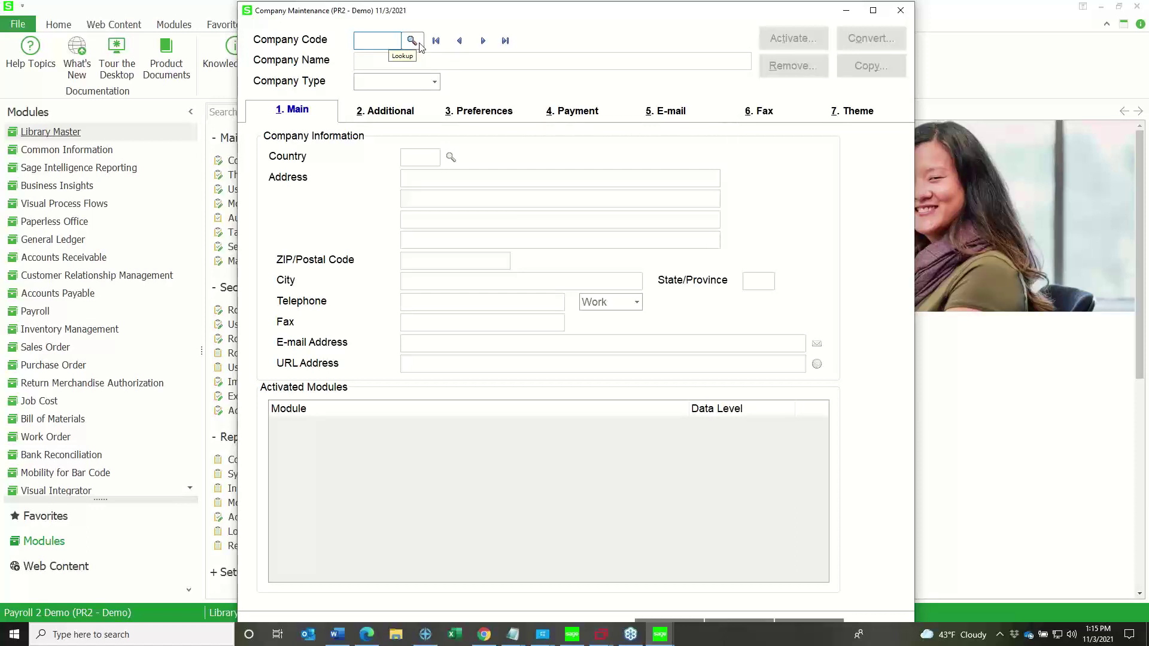
type("P21")
key("Tab")
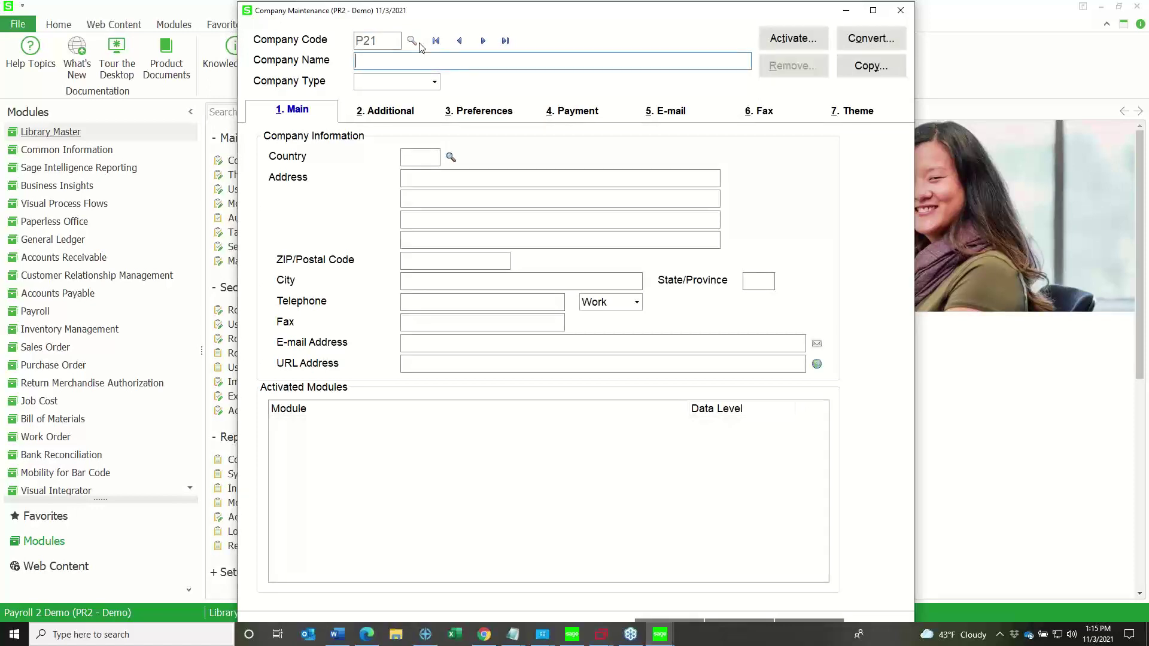
type("Payroll ")
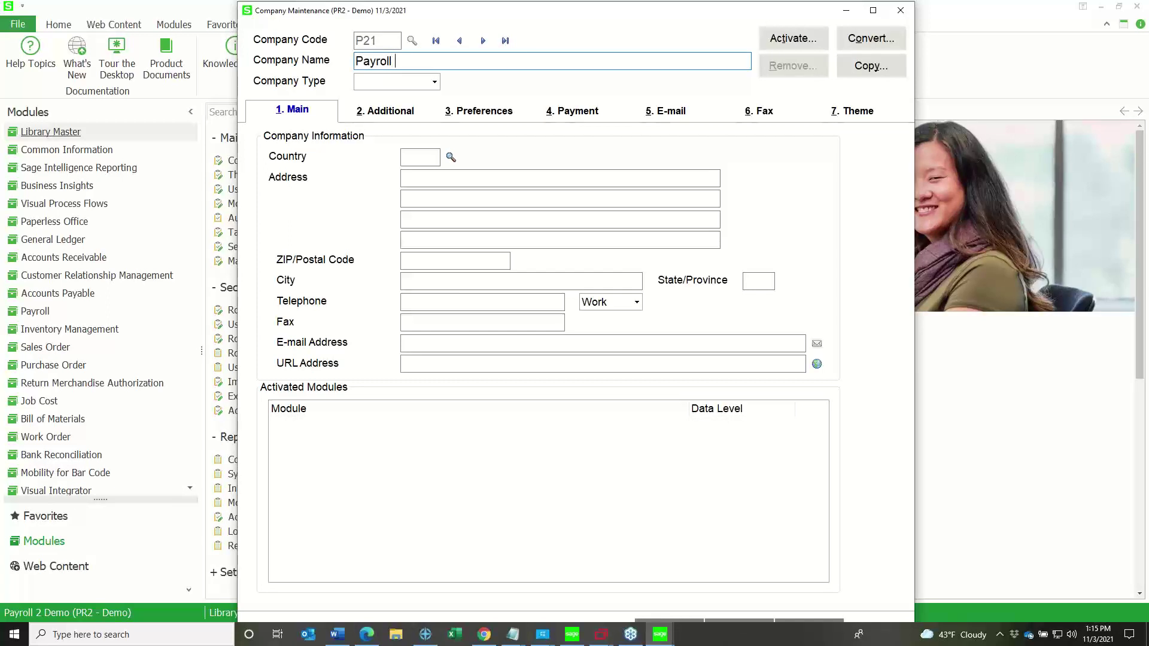
type("backup of PR2 for 2021")
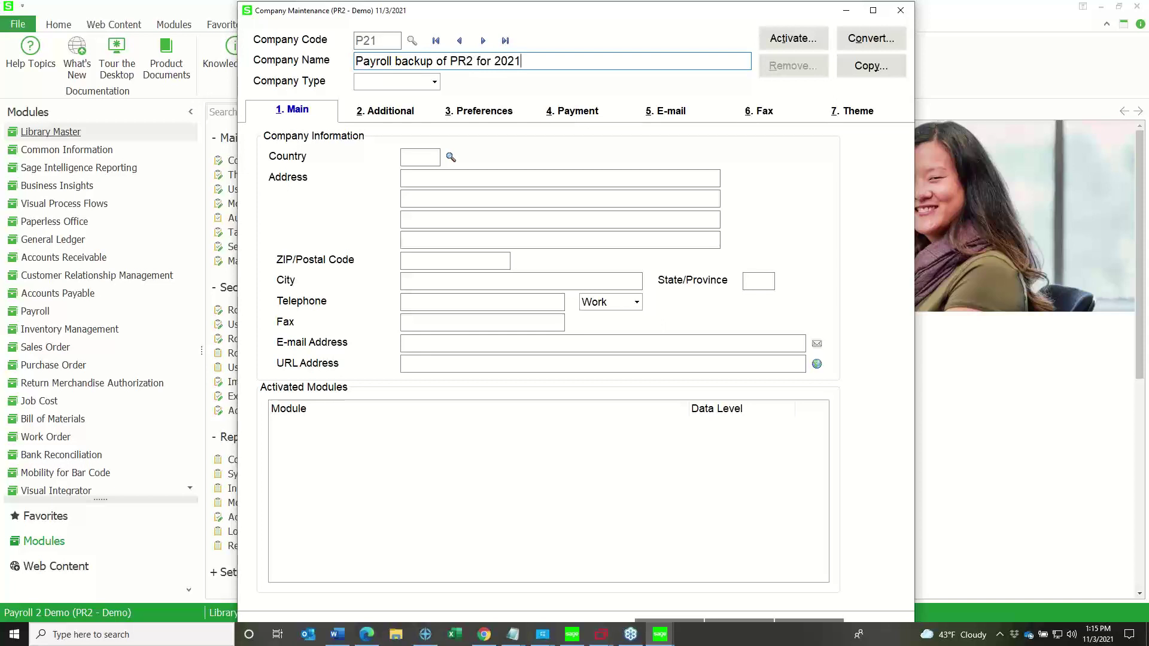
left_click(421, 85)
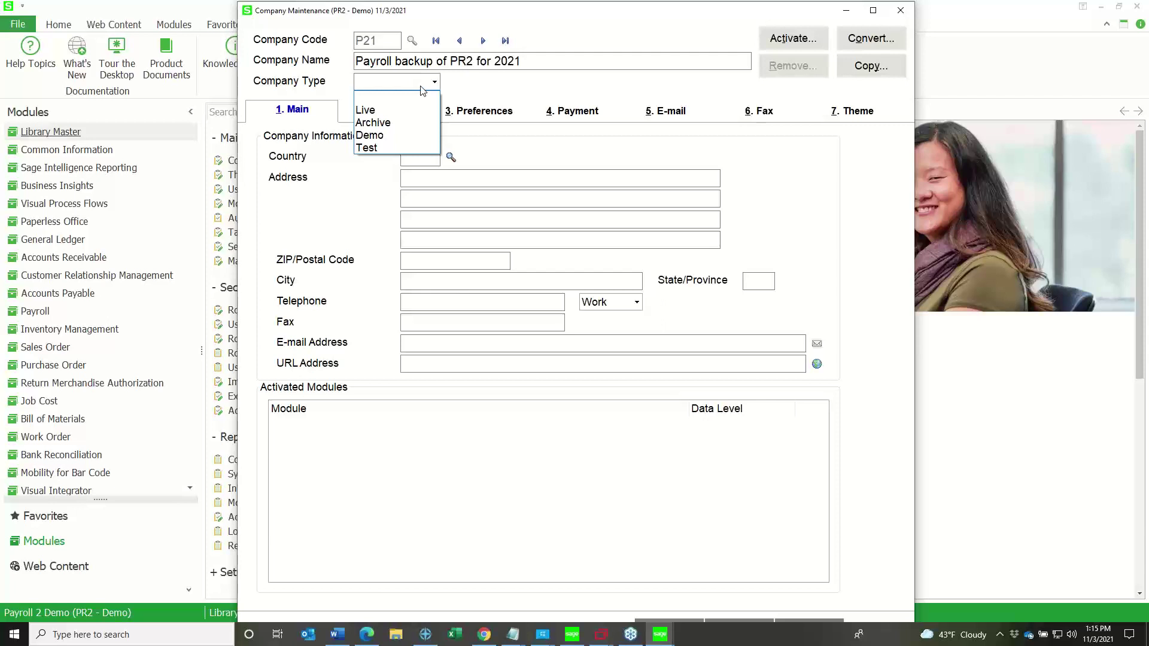
left_click(390, 124)
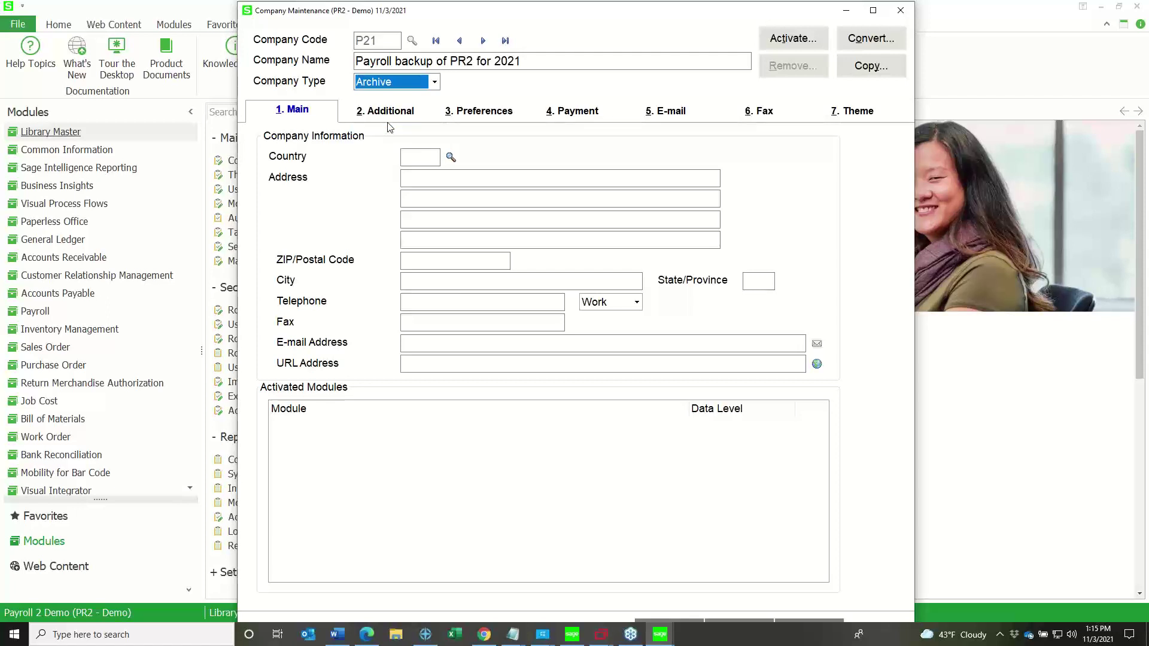
- Start copying data into company P21, saving its record and accepting the integration warning, and set PR2 as the source company
left_click(892, 71)
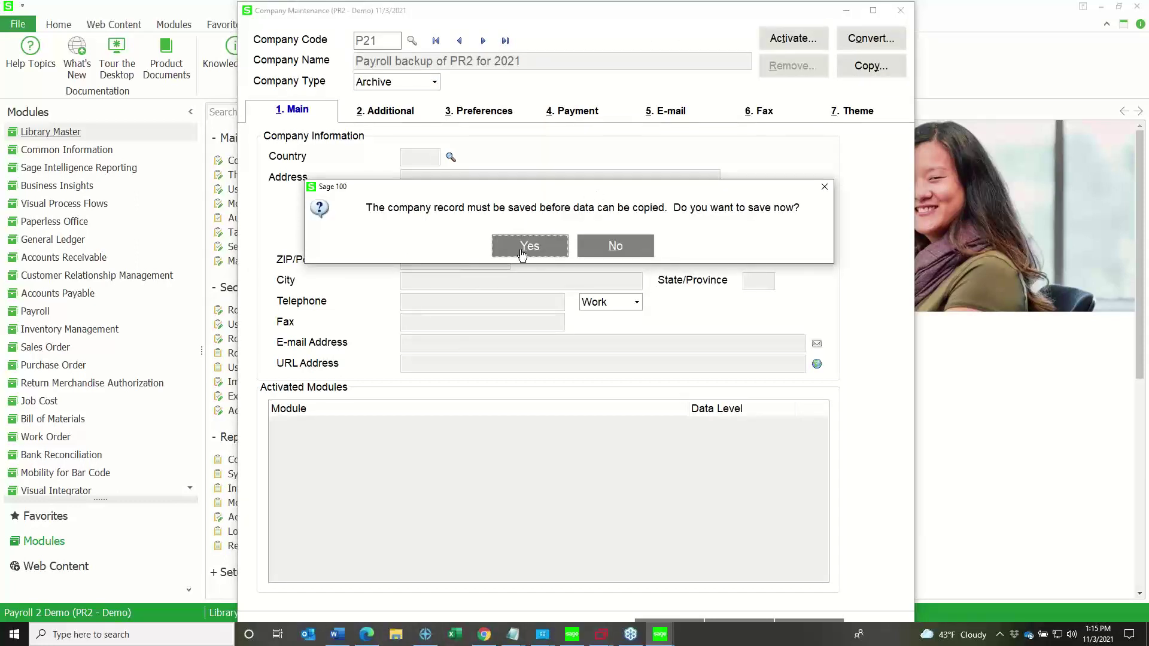
left_click(520, 254)
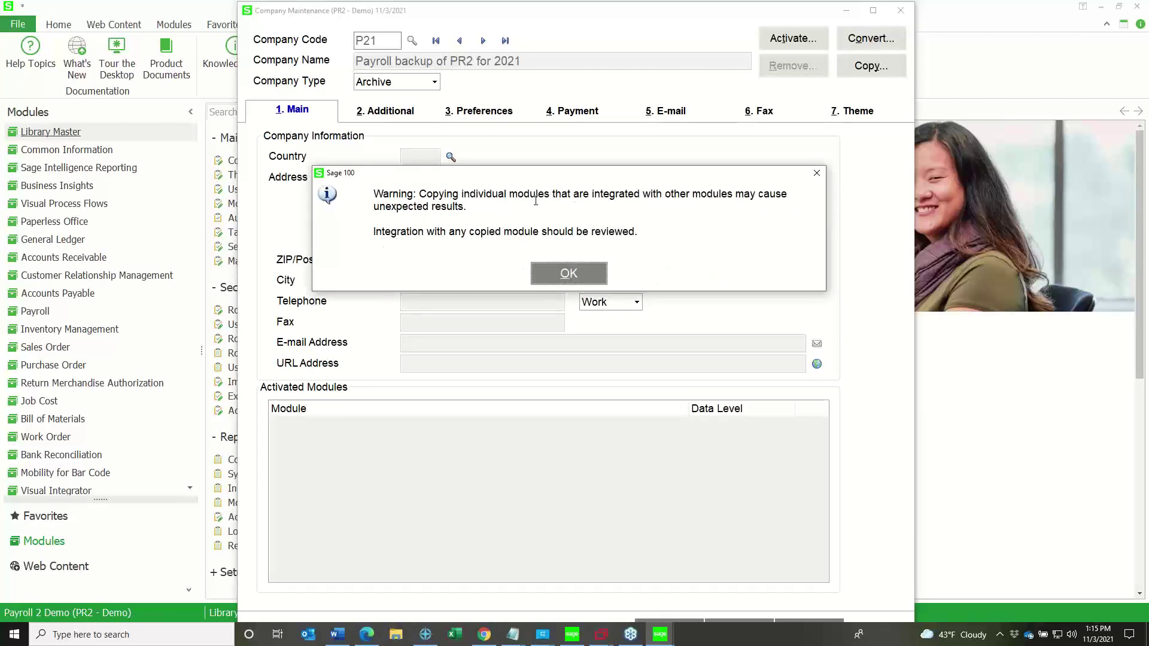
left_click(569, 275)
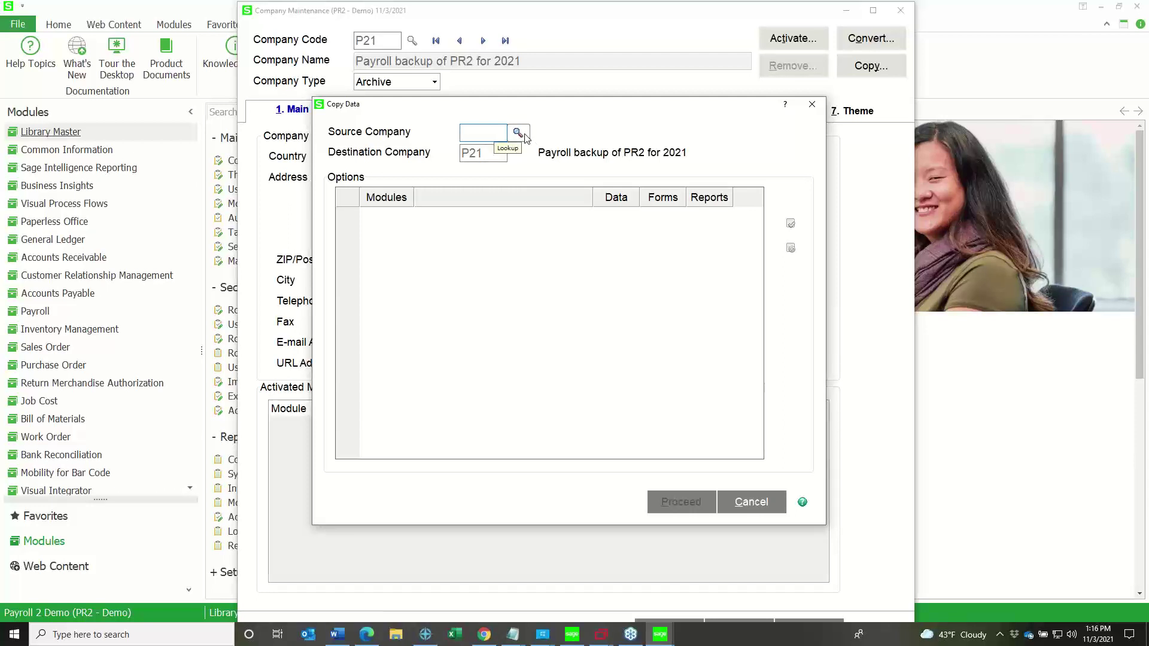
type("PR2")
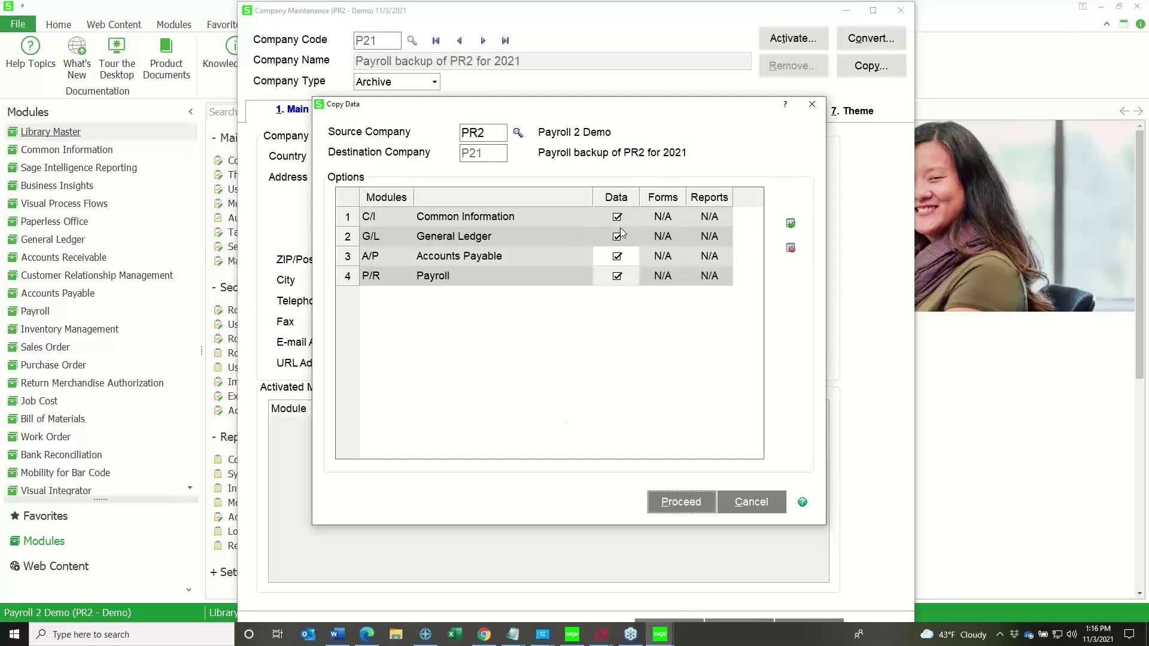
- Exclude Accounts Payable from the copy and copy all remaining module data files from PR2 to company P21
left_click(616, 258)
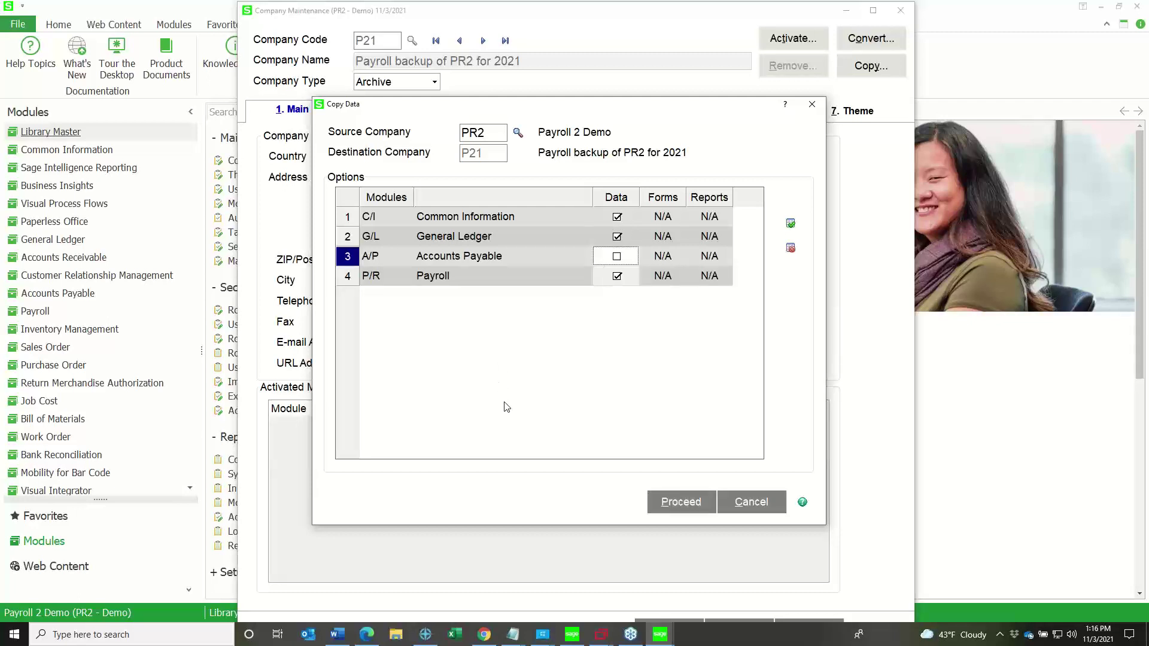
left_click(672, 510)
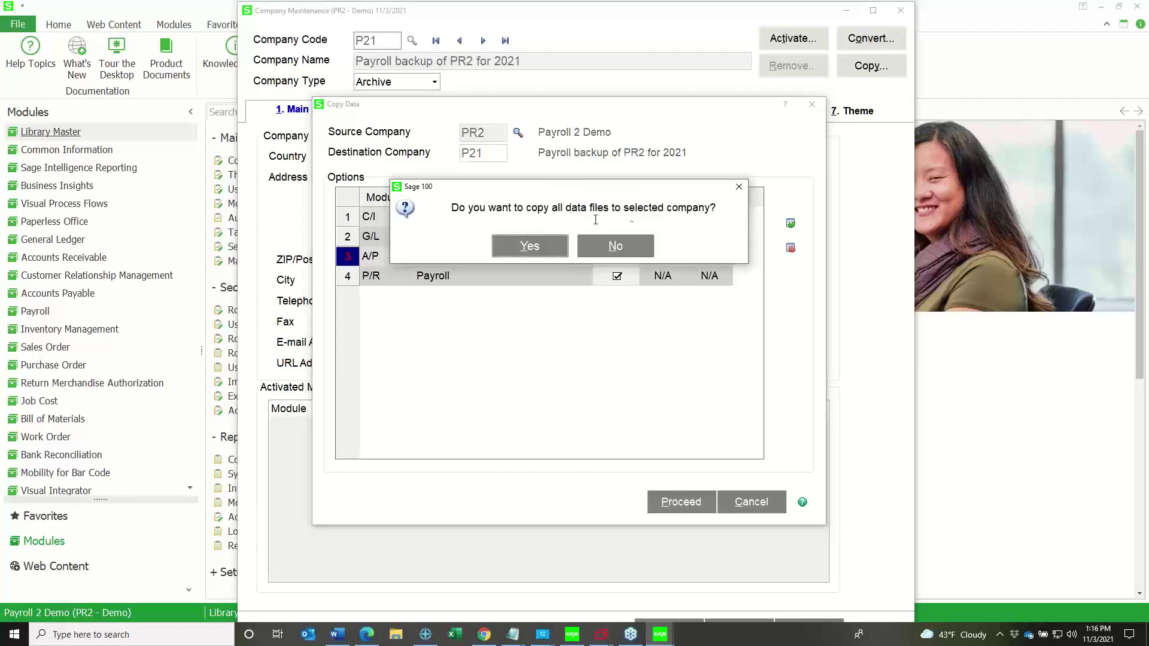
key("Return")
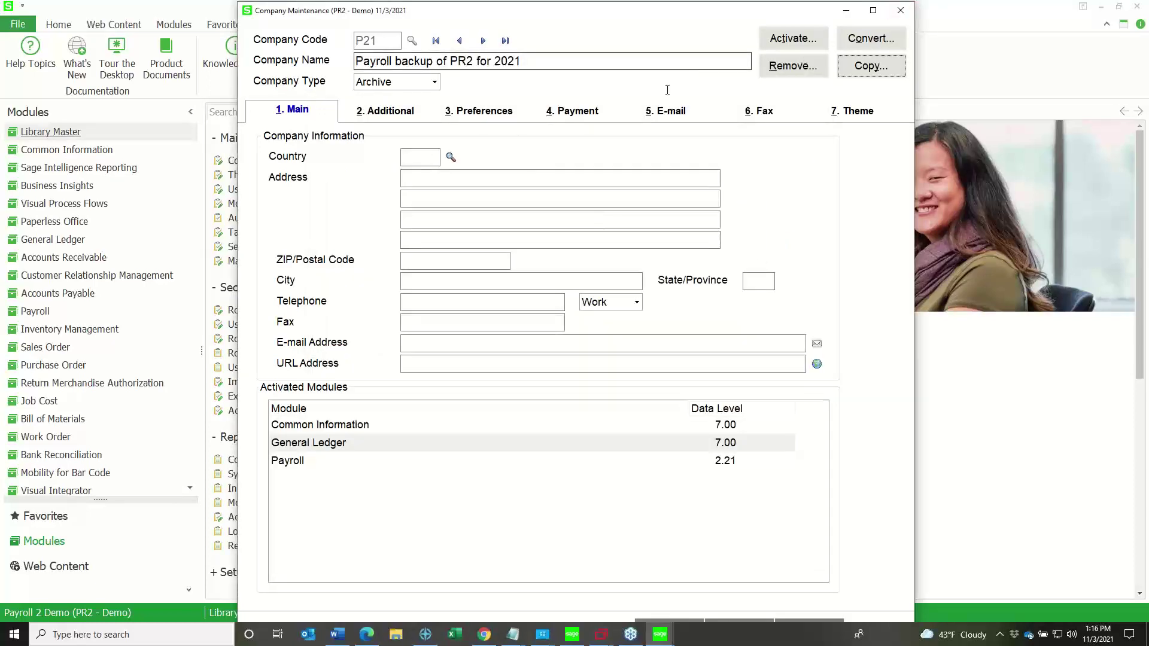
- Accept the P21 company record and close Company Maintenance
double_click(688, 15)
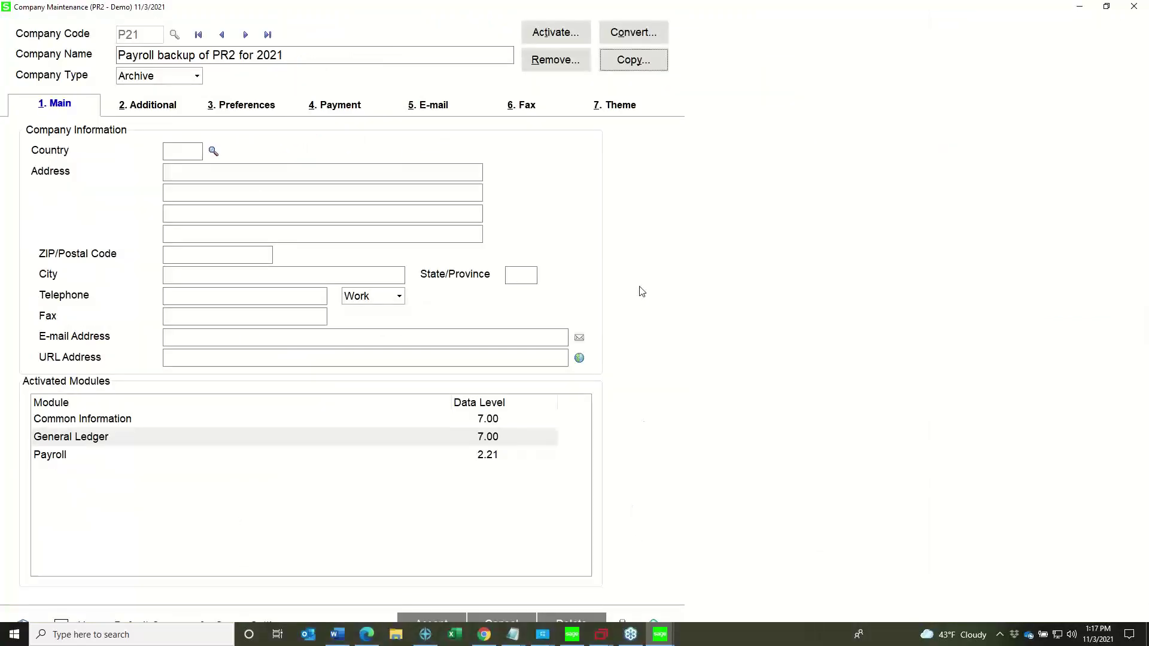
left_click(443, 618)
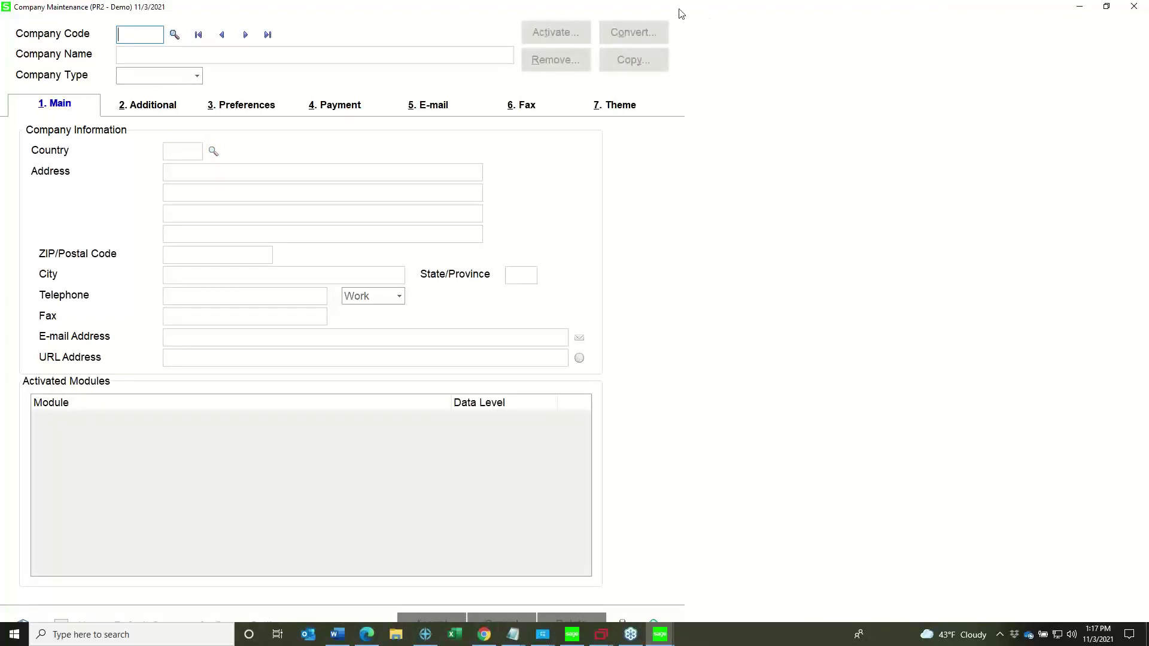
key("super+Down")
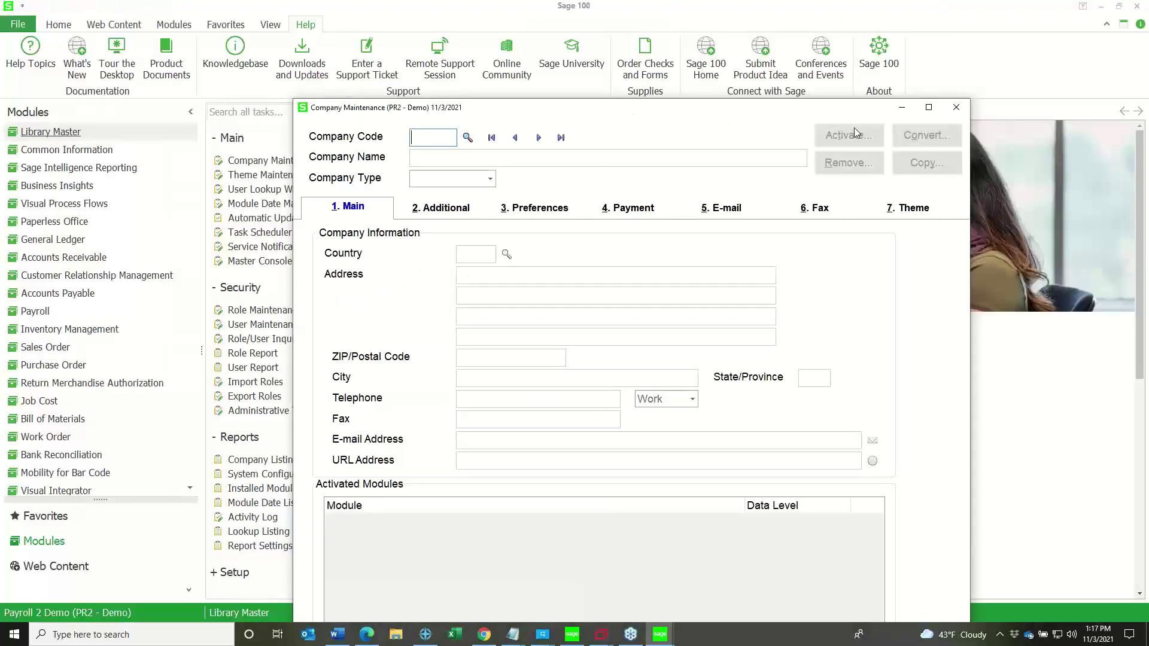
left_click(956, 108)
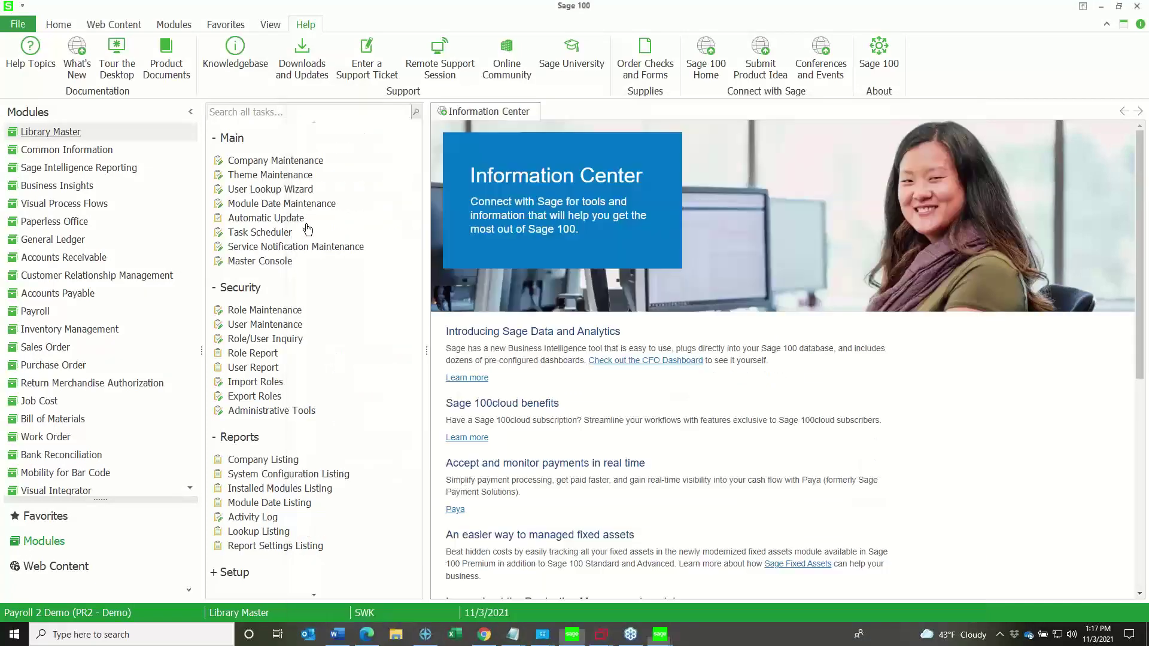
- Look up archive company P21 in the list of companies available to access, and leave without switching from PR2
double_click(66, 613)
left_click(243, 136)
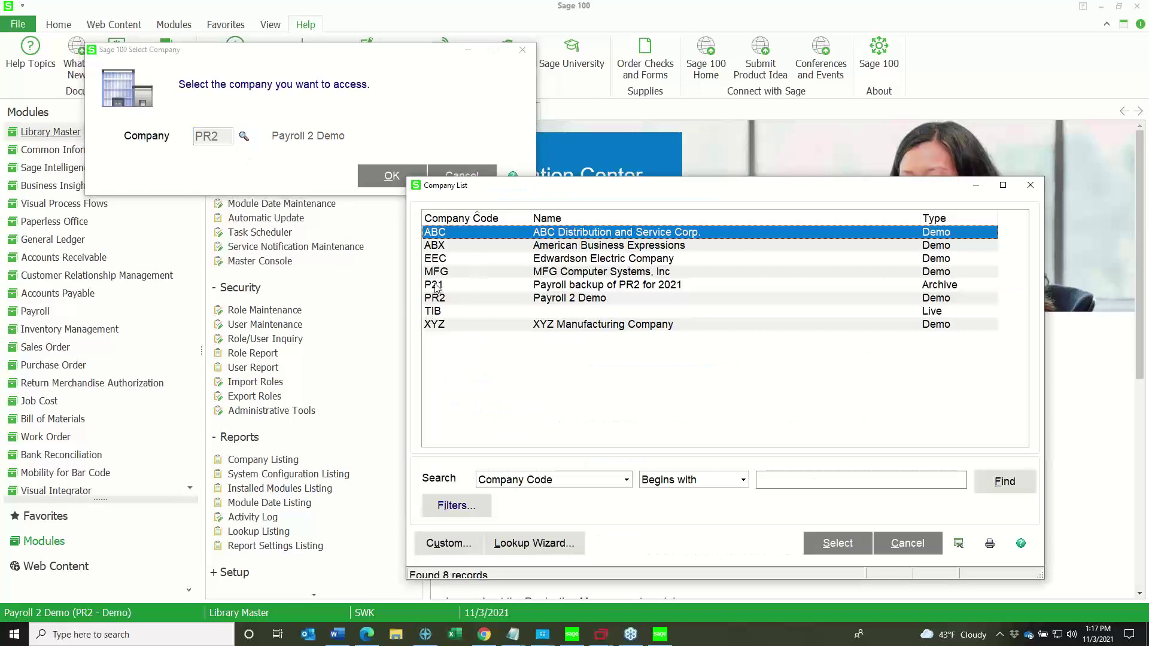
left_click(435, 284)
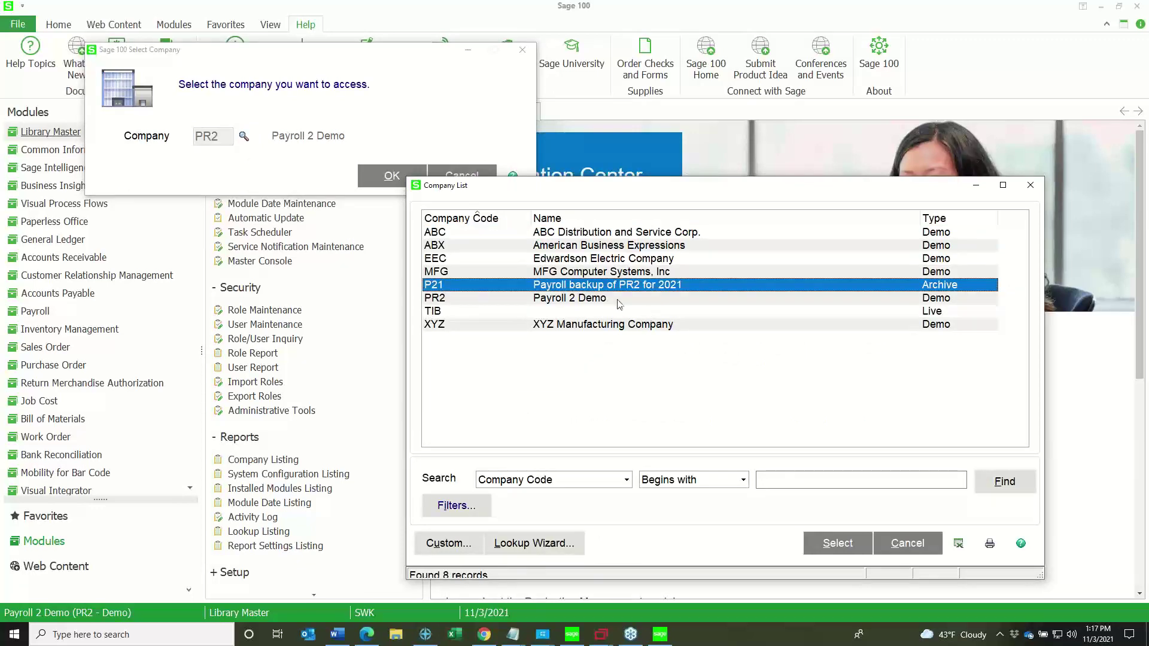
left_click_drag(661, 190, 381, 189)
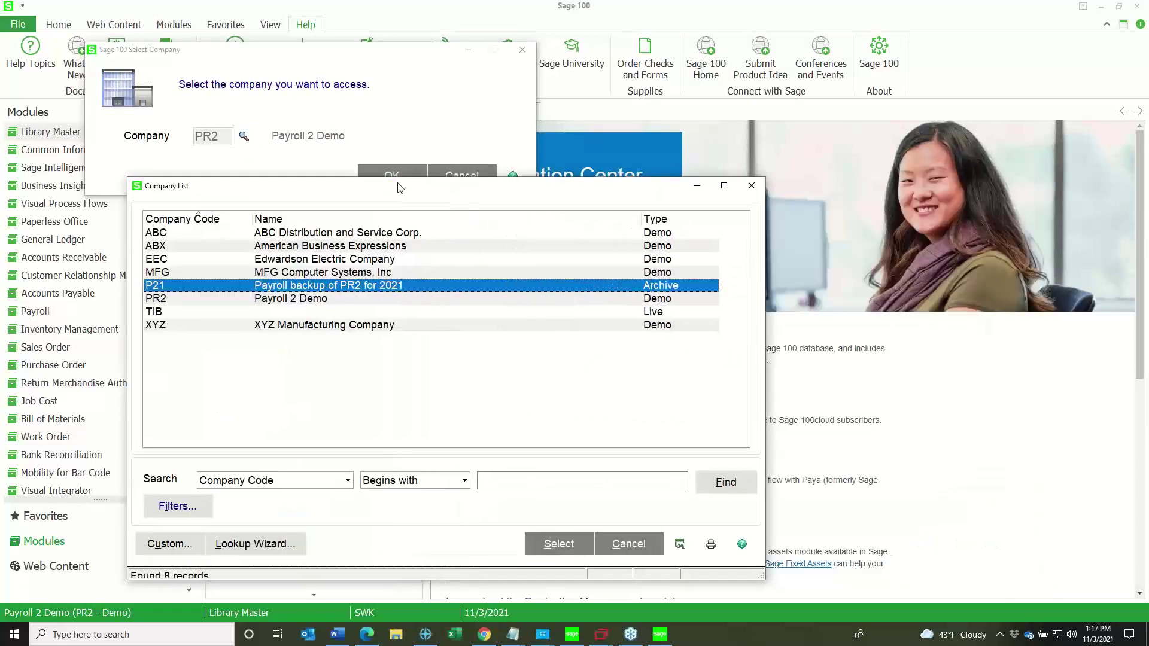
left_click(751, 185)
left_click(463, 173)
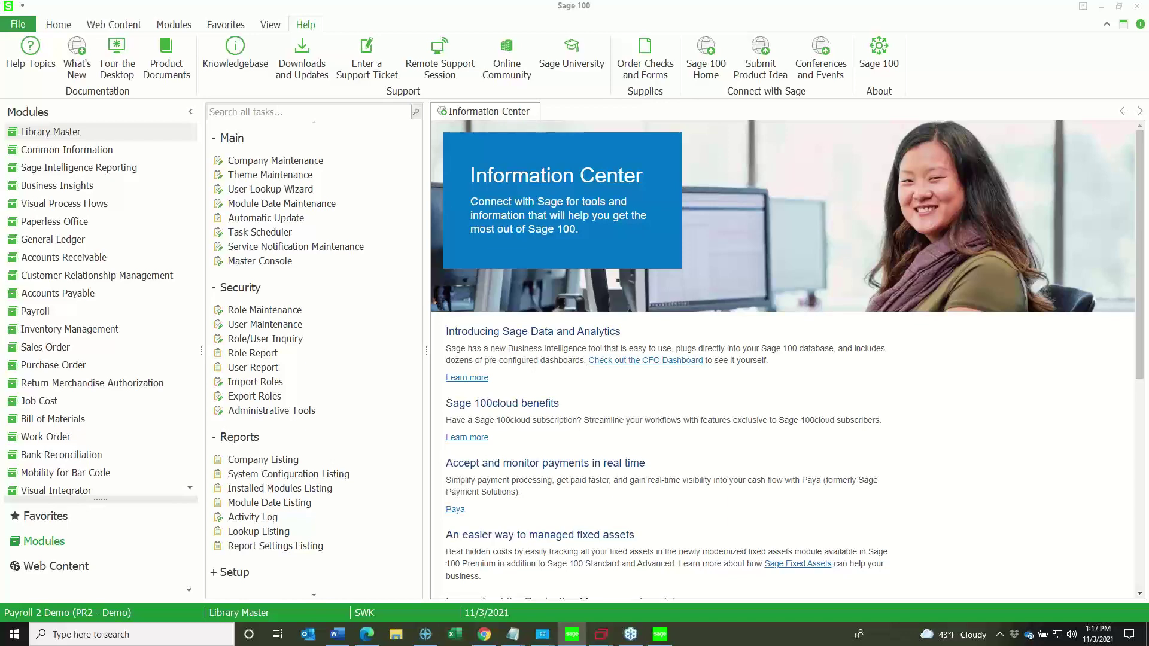
- Open Federal and State Tax Reporting in the Payroll module's Period End tasks, review the form types and choose Federal
left_click(42, 312)
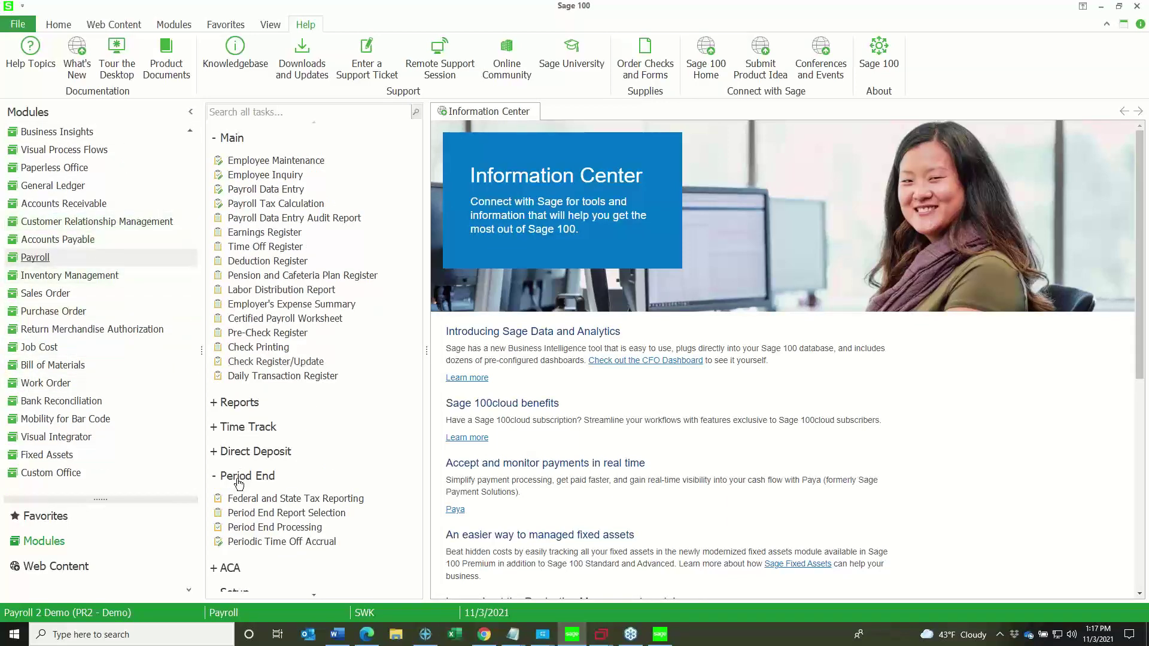
scroll(233, 483, "down", 3)
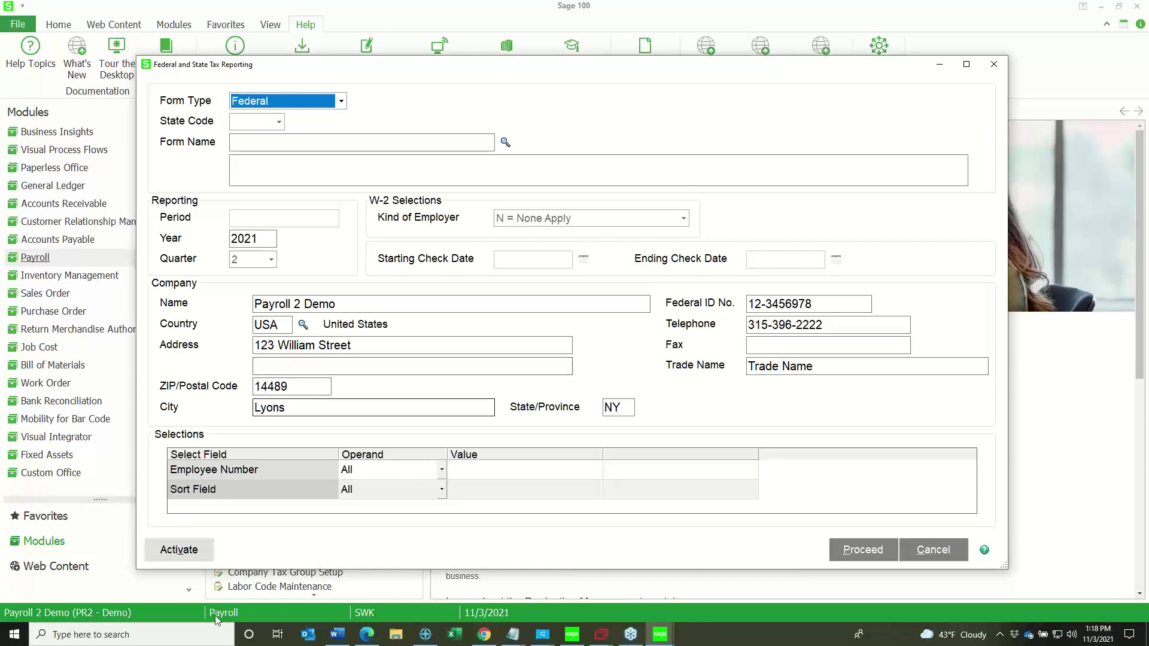
left_click(342, 102)
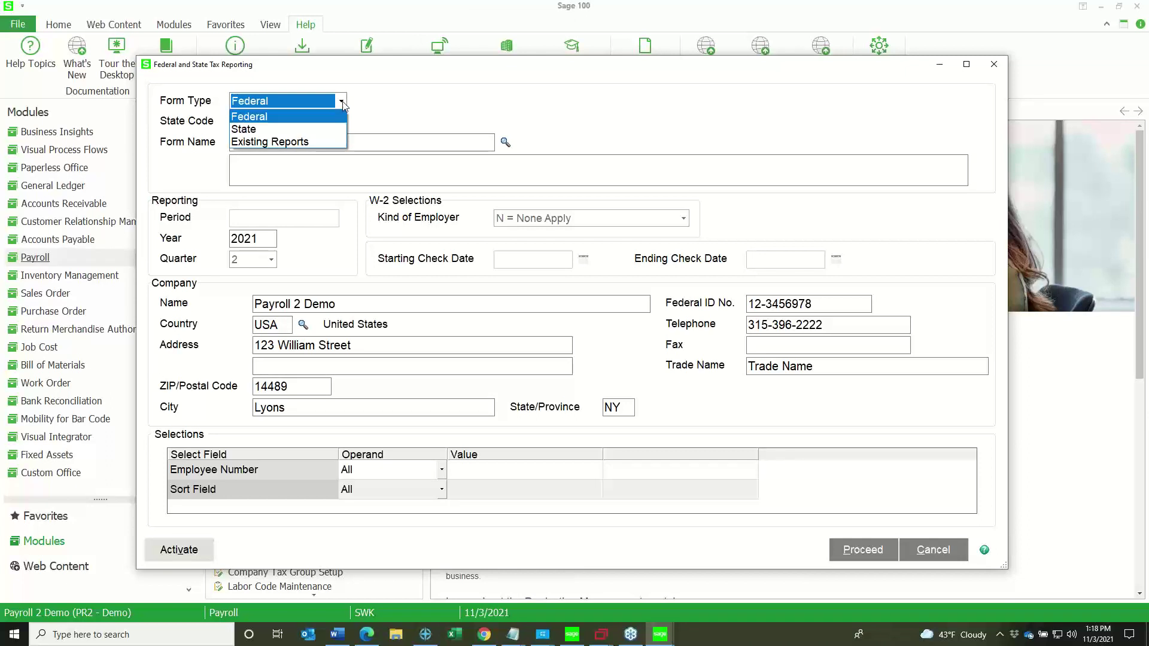
left_click(343, 102)
left_click(342, 102)
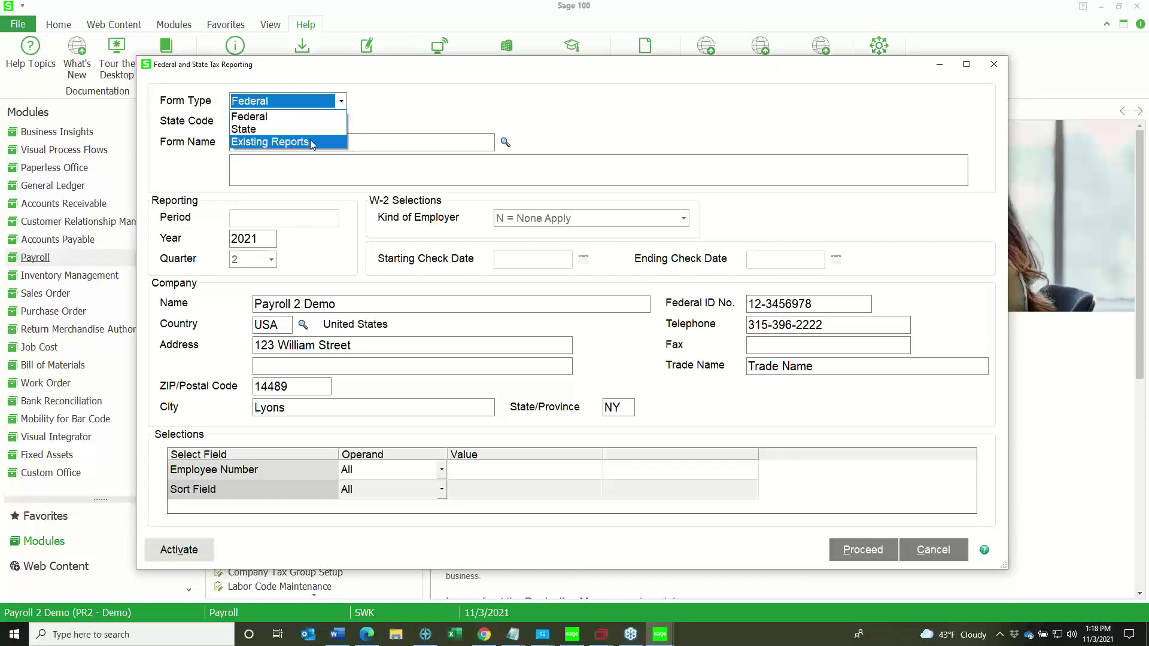
left_click(333, 117)
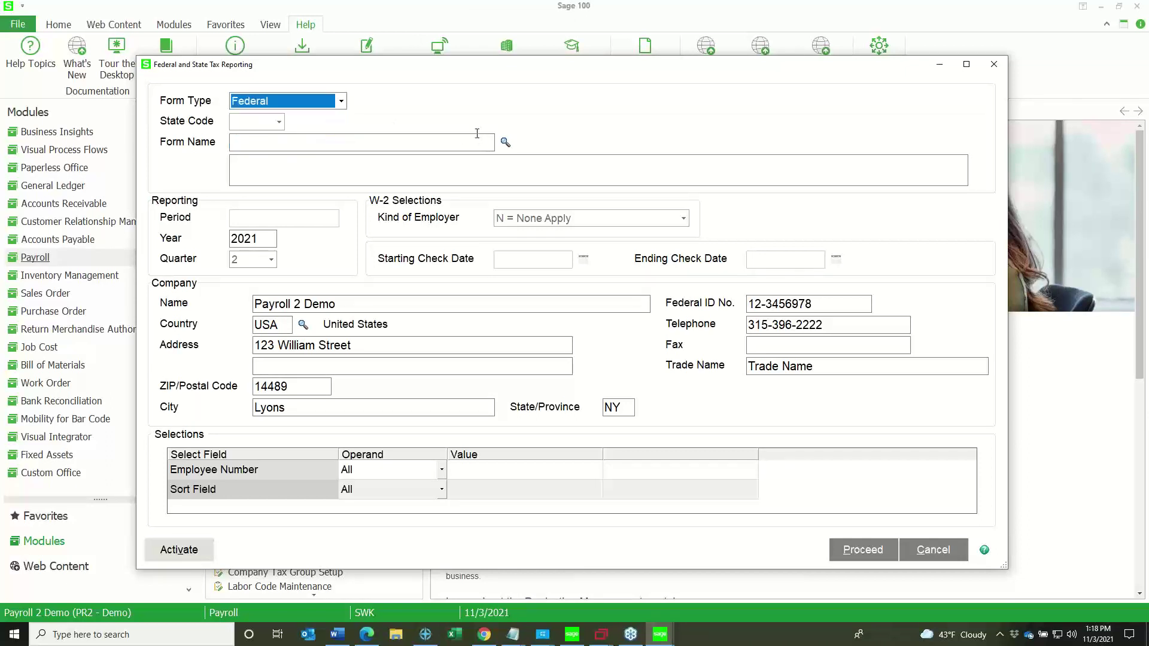
- Select the 2020 W-2/W-3 form from the federal tax reporting forms
left_click(505, 143)
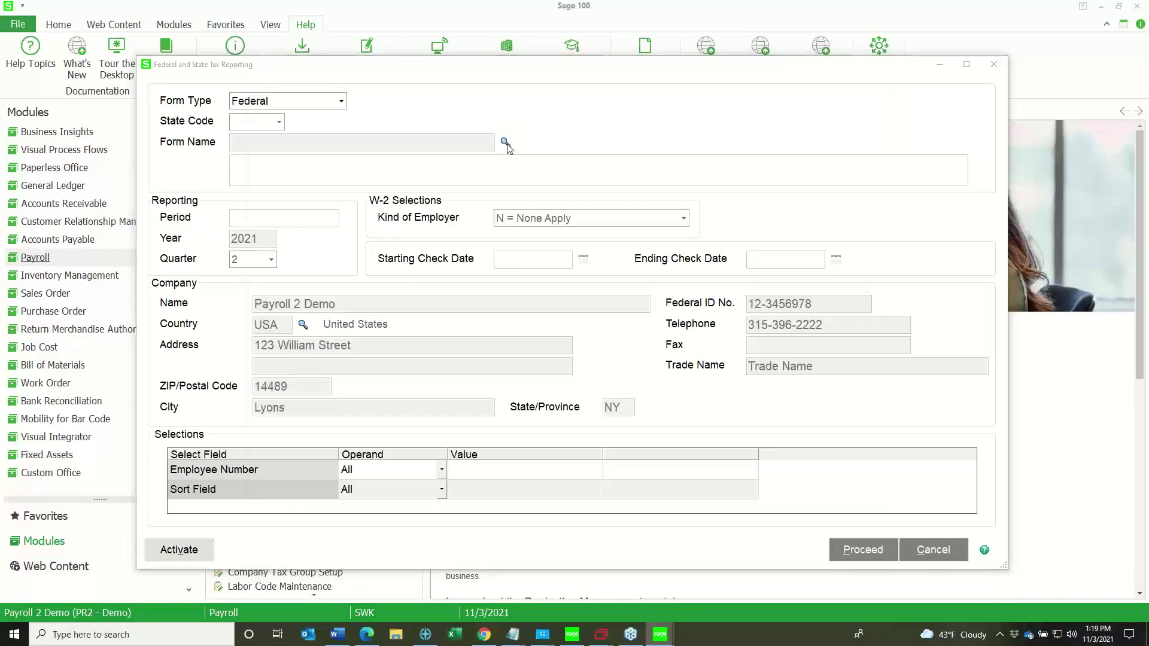
scroll(341, 323, "down", 5)
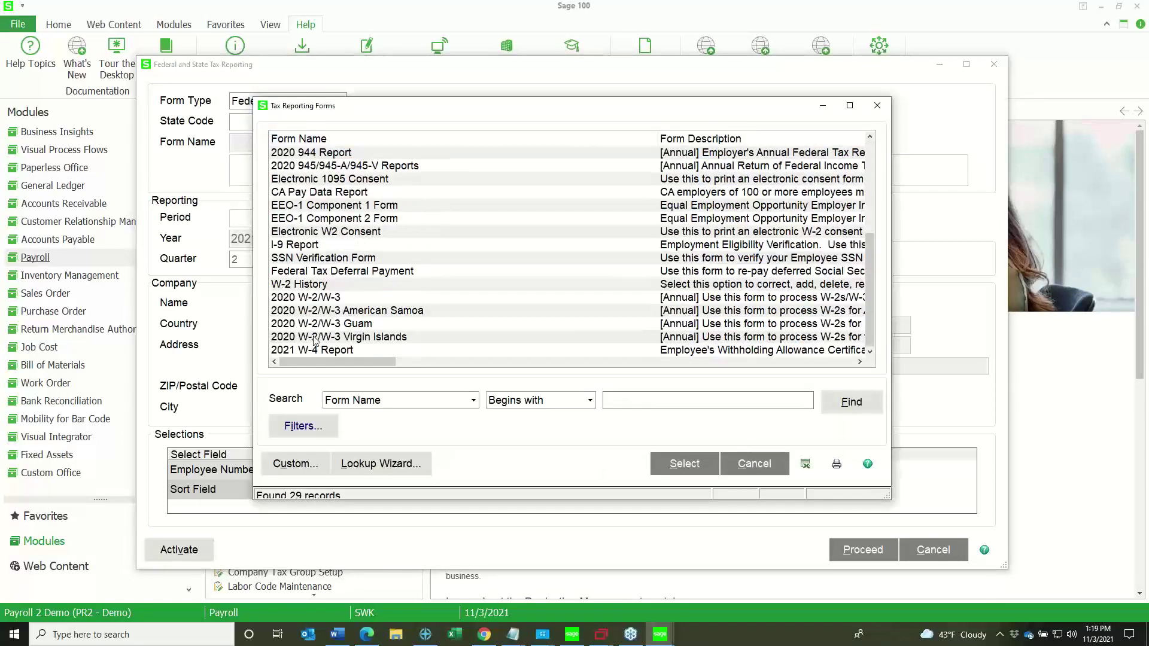
left_click(305, 298)
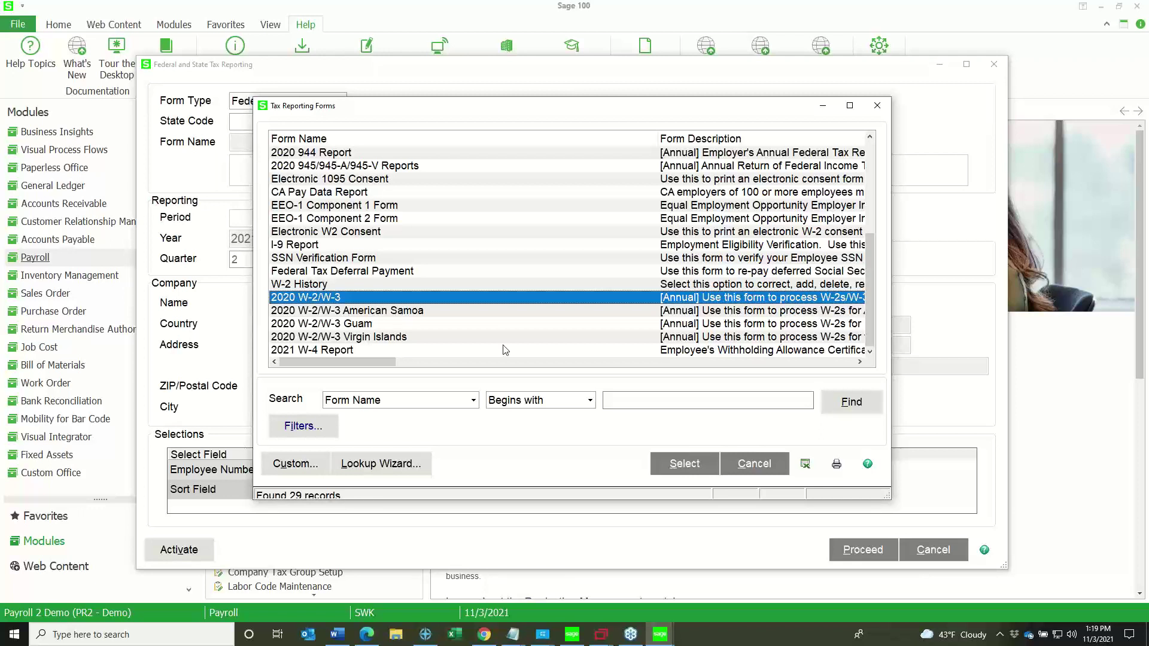
left_click(684, 467)
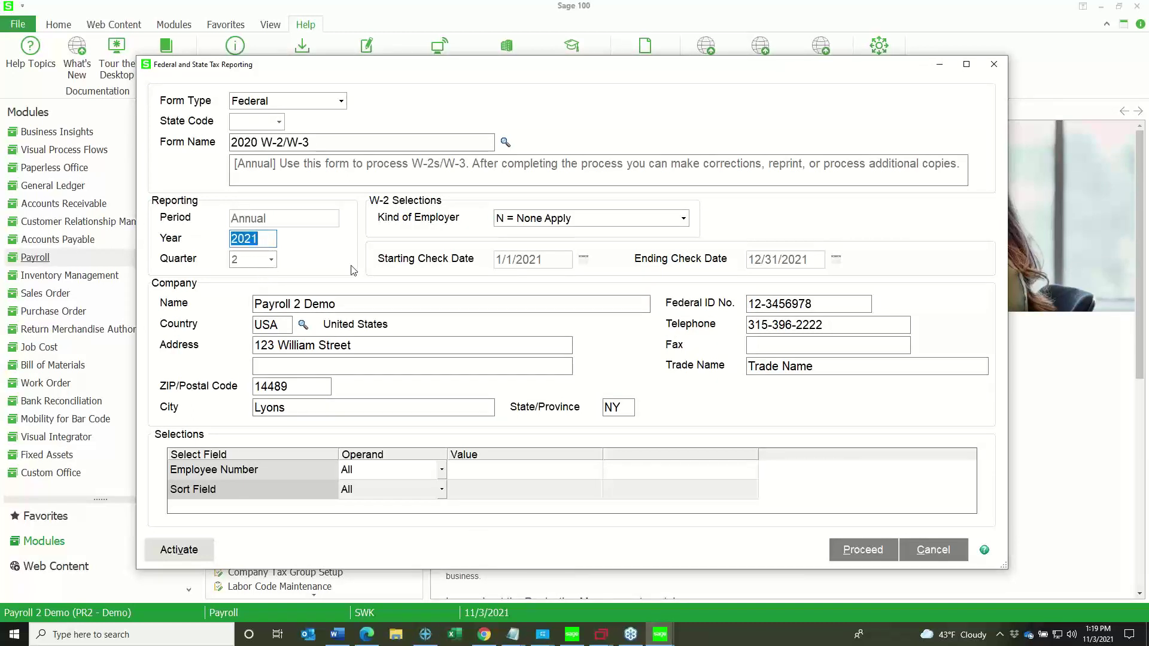
- Review the Kind of Employer options, keeping N = None Apply, and check the company's Name and Trade Name fields
left_click(572, 223)
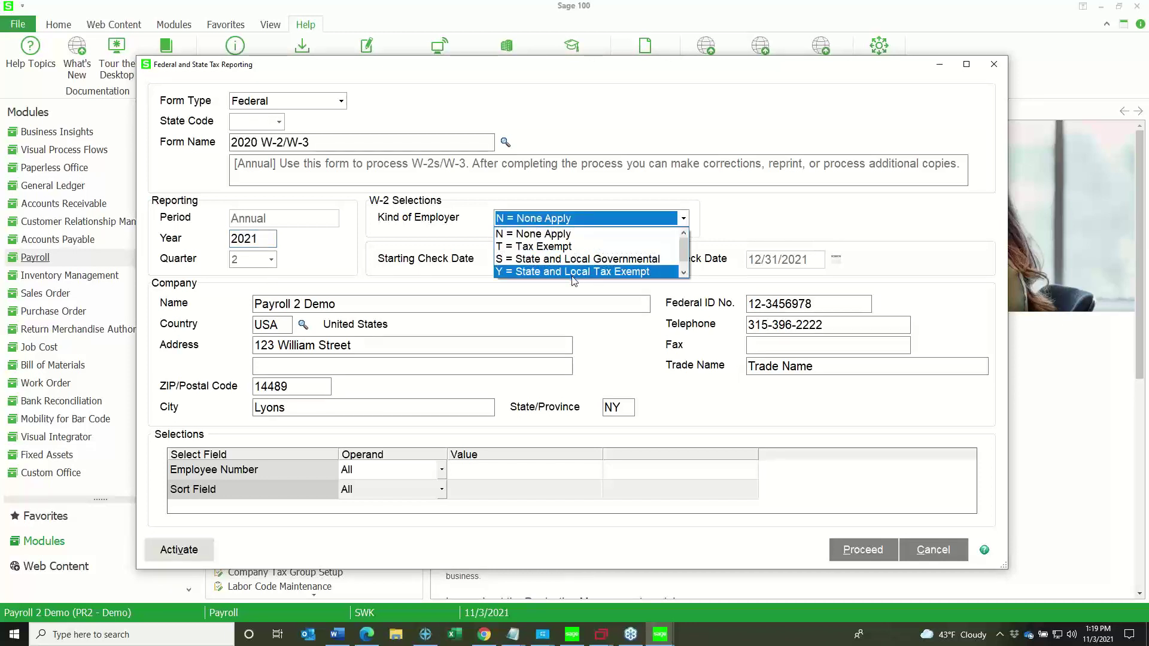
left_click(466, 240)
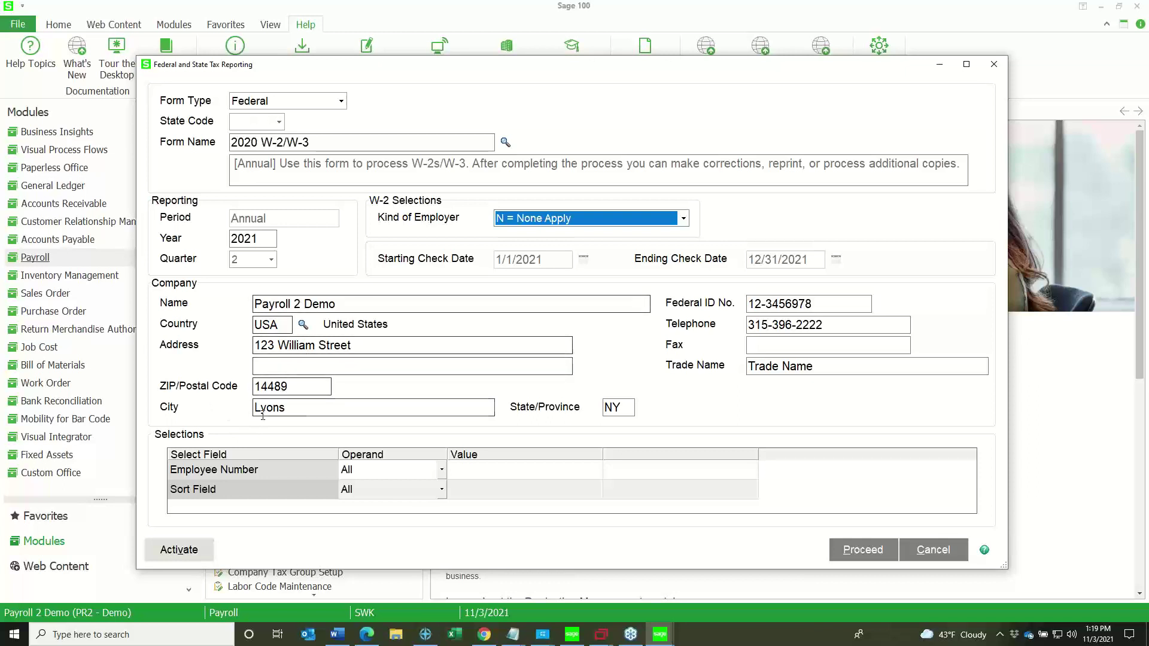
left_click_drag(842, 366, 670, 367)
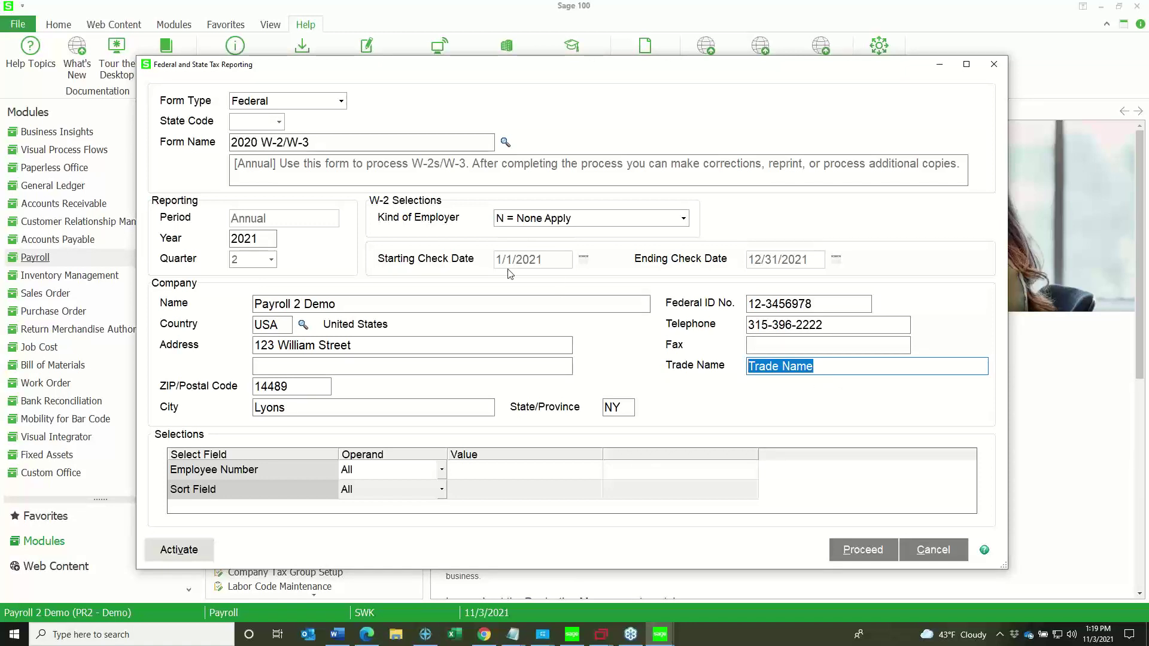
left_click_drag(336, 304, 189, 283)
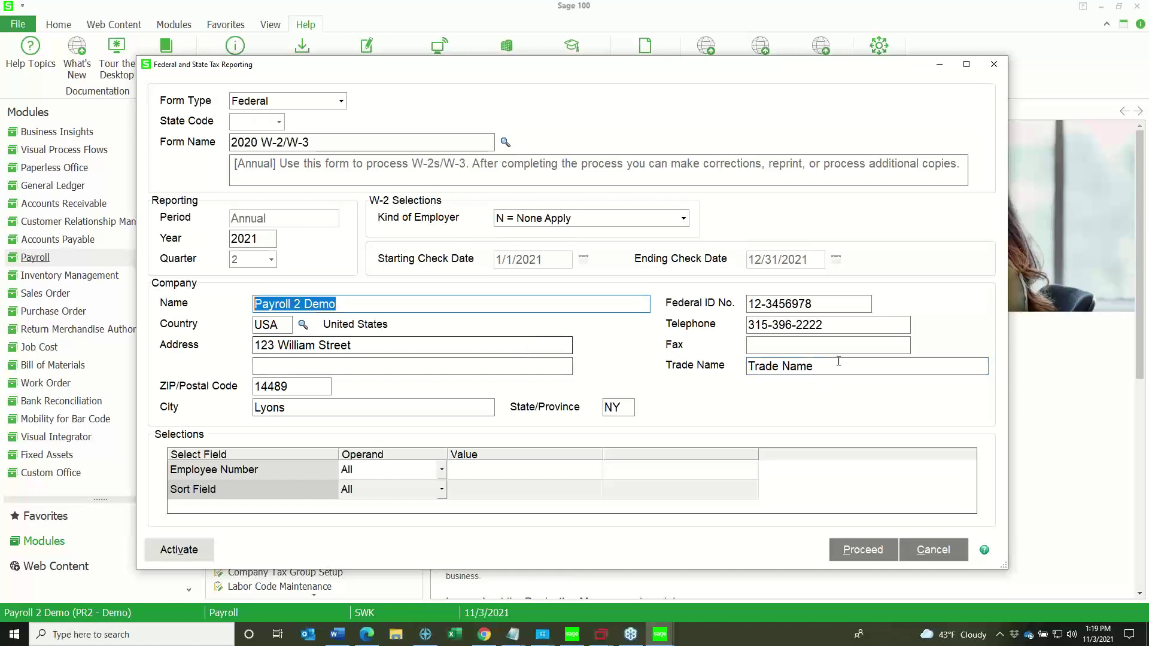
left_click_drag(814, 367, 693, 353)
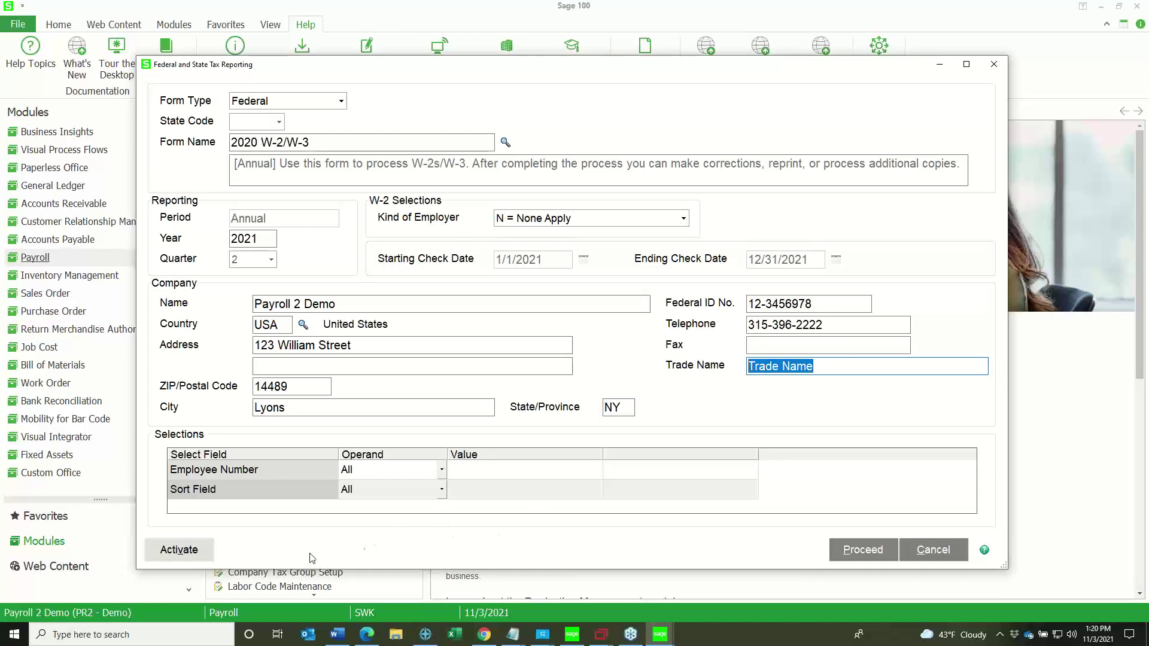
- Limit the W-2 selection to the first employee in the employee list and proceed with the form
left_click(546, 470)
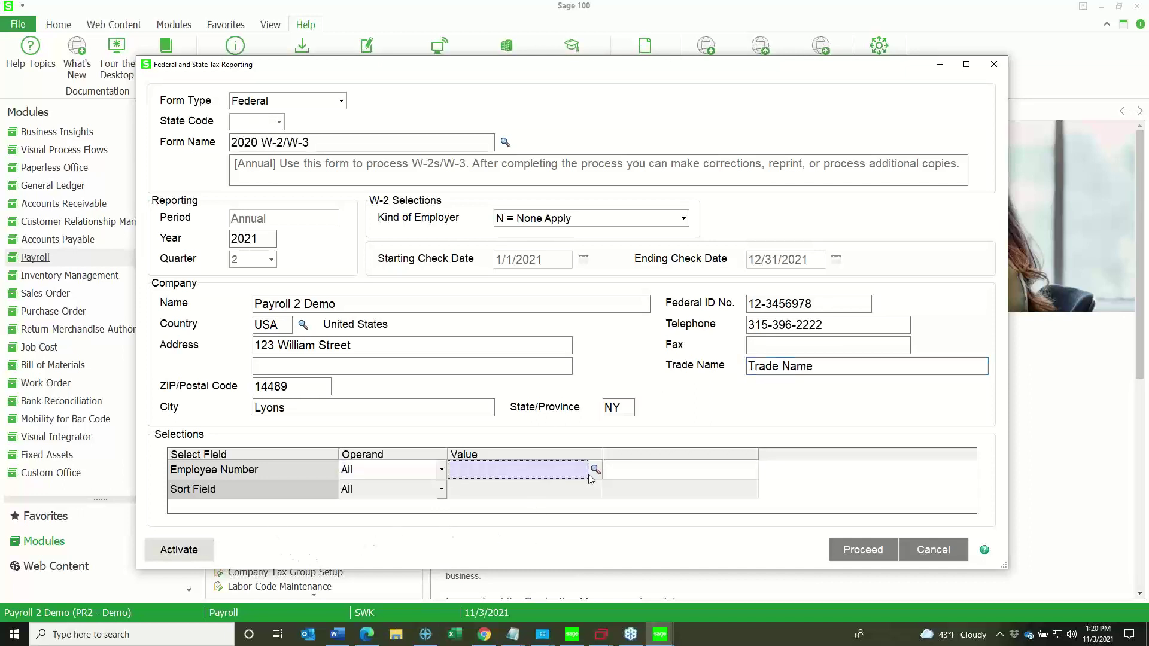
left_click(595, 470)
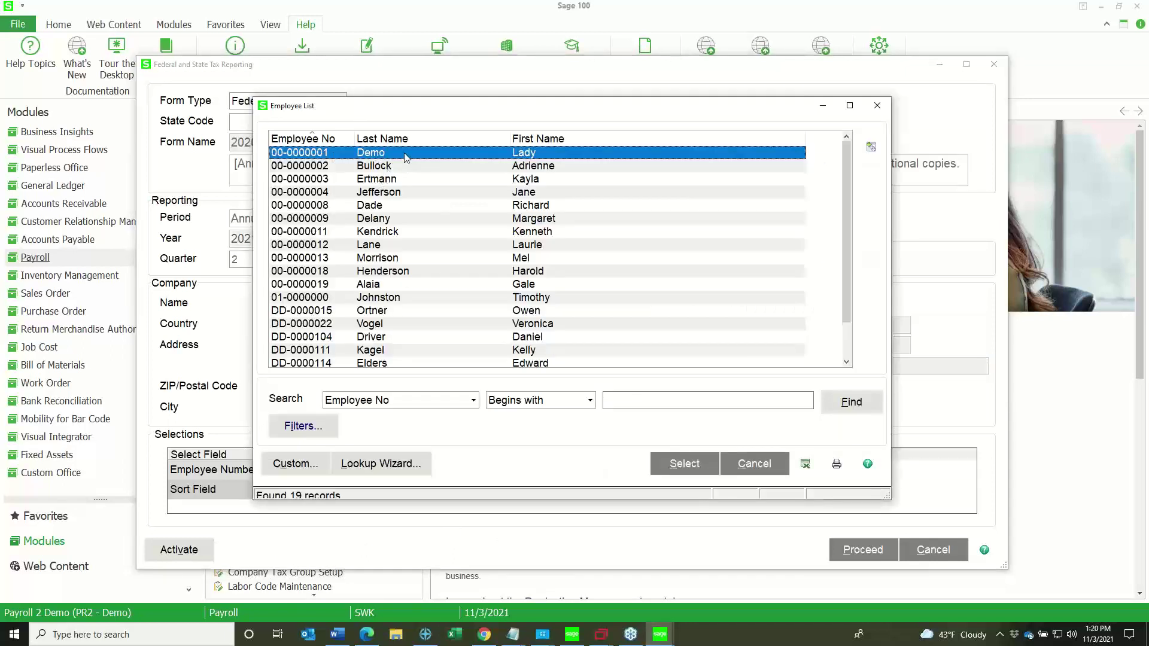
left_click(690, 471)
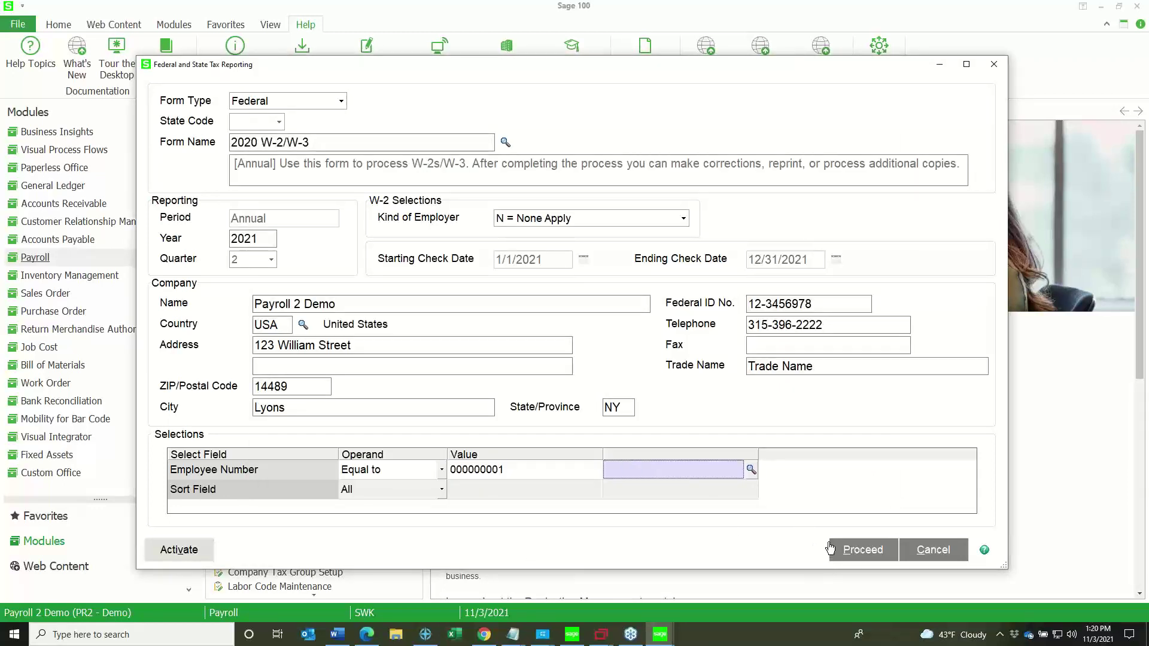
left_click(872, 550)
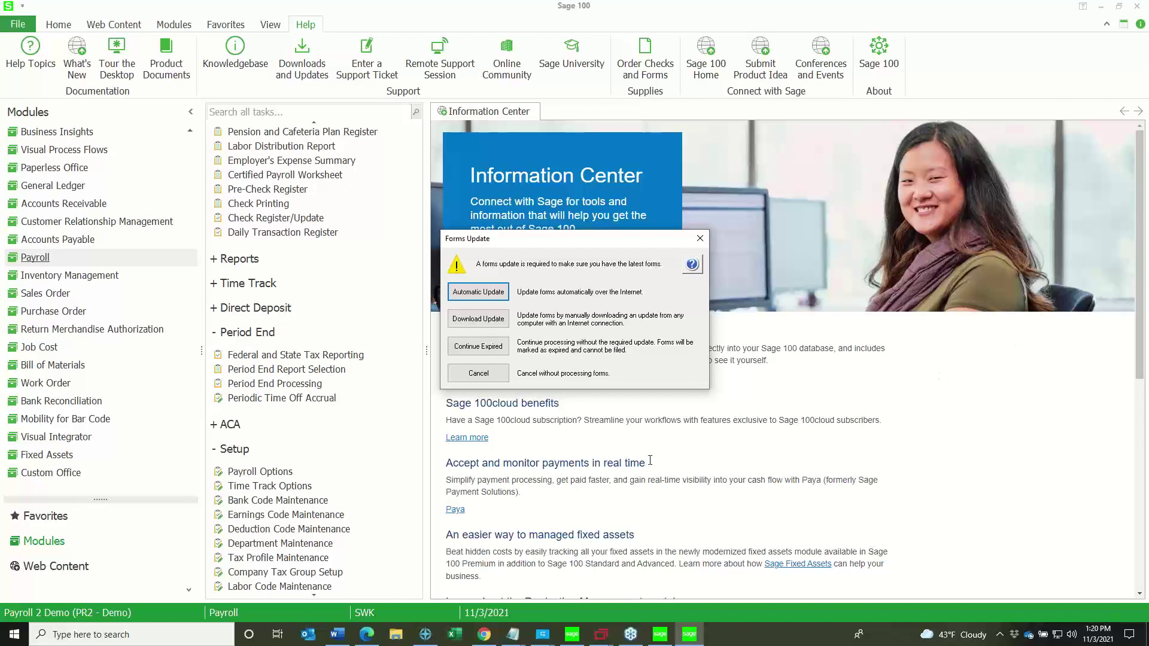
- Run the automatic tax forms update over the Internet, install the listed form updates and close the update client
left_click(479, 293)
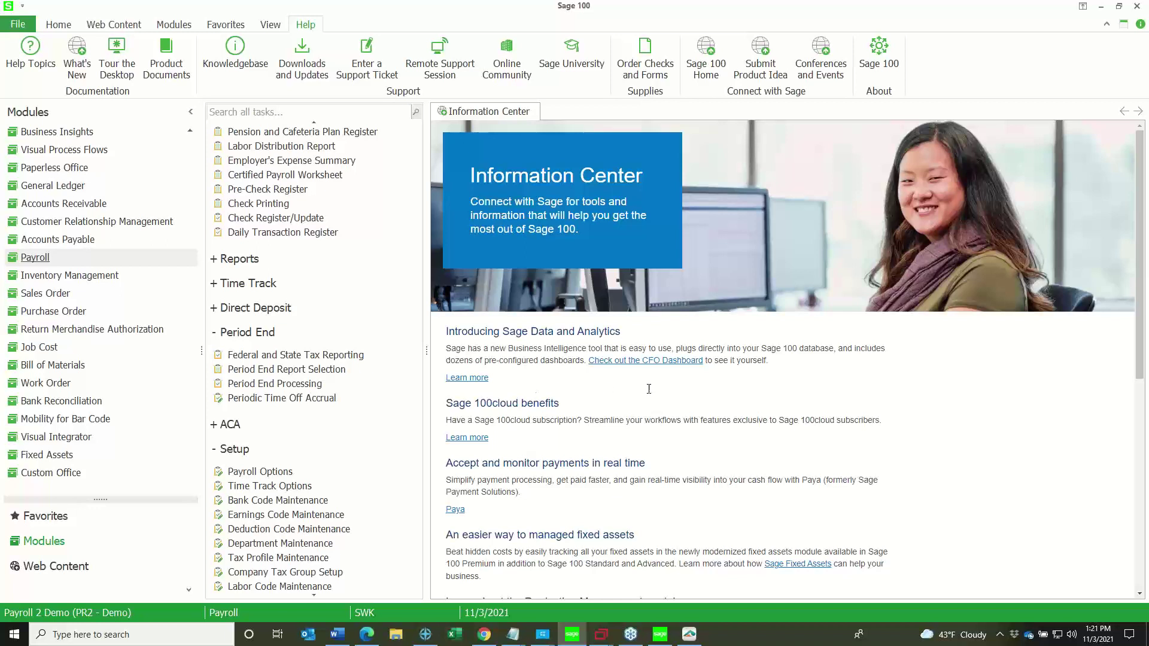
left_click(688, 634)
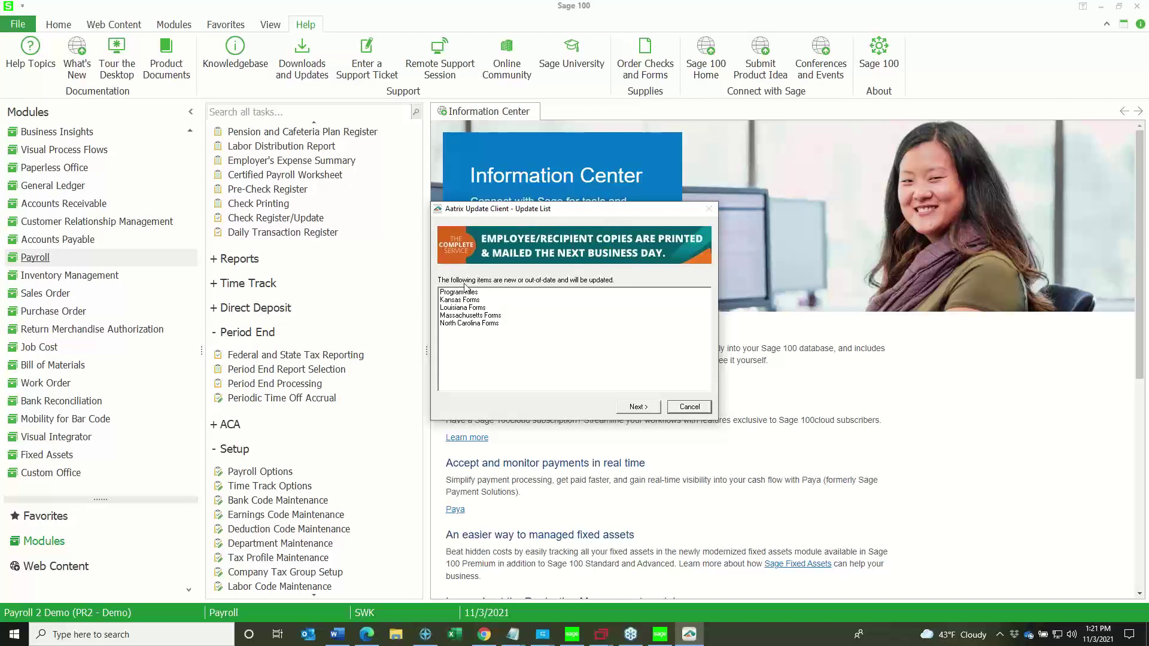
left_click(634, 407)
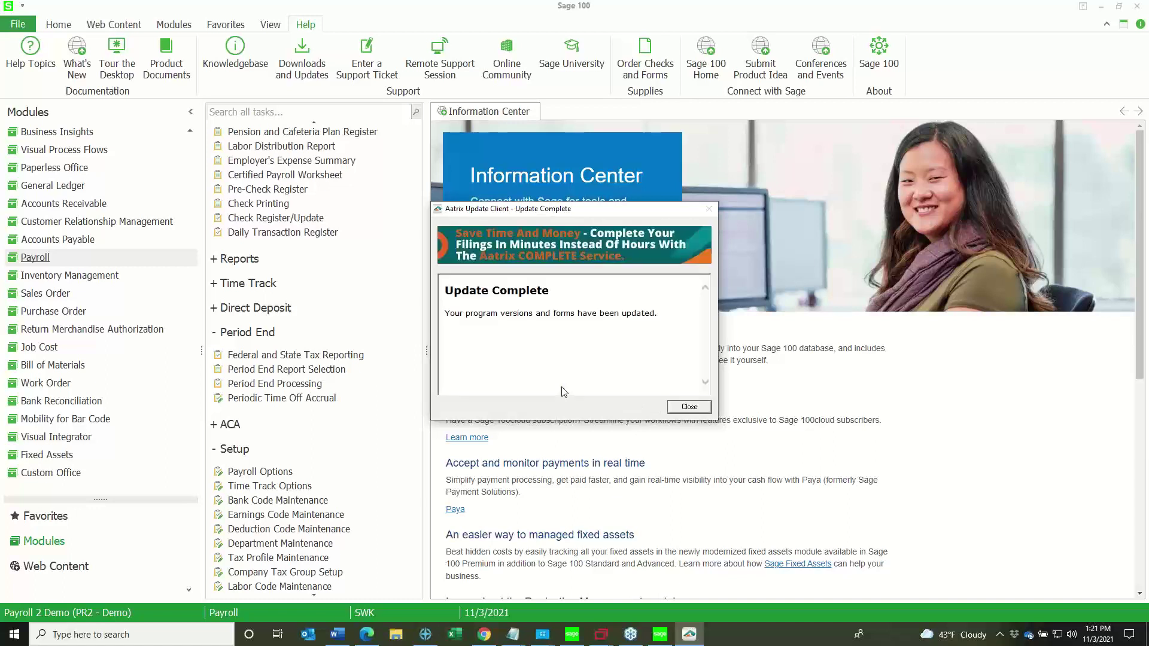
left_click(690, 408)
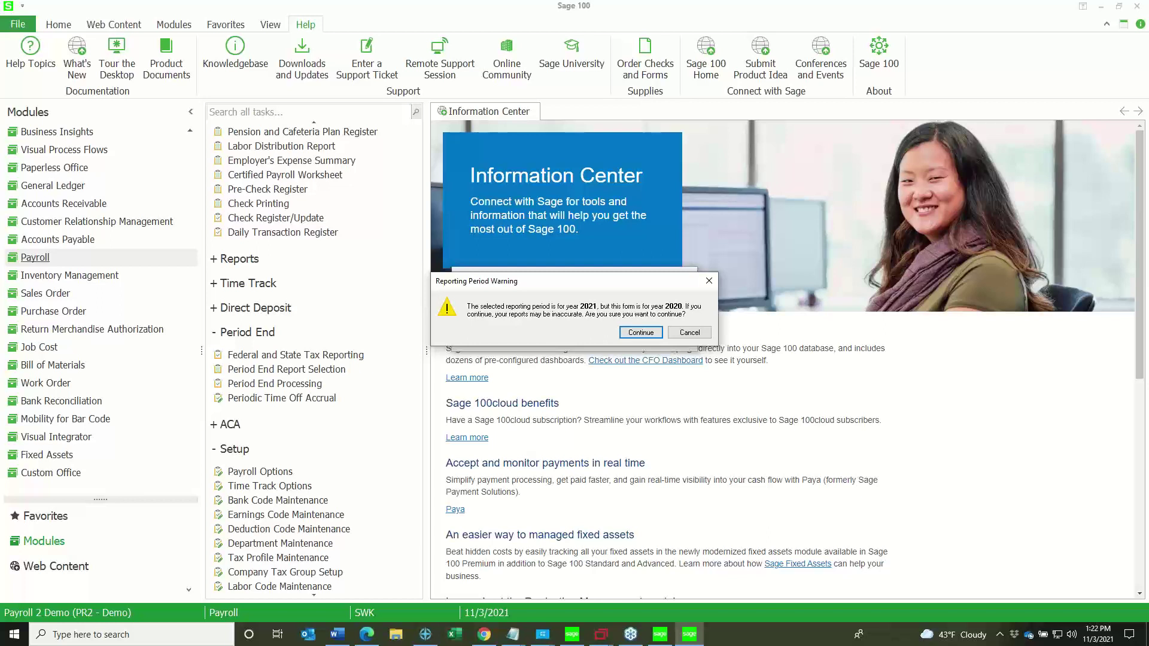
- Continue with the 2020 form and start the W-2 process over, answering that no copies have been distributed
left_click(639, 332)
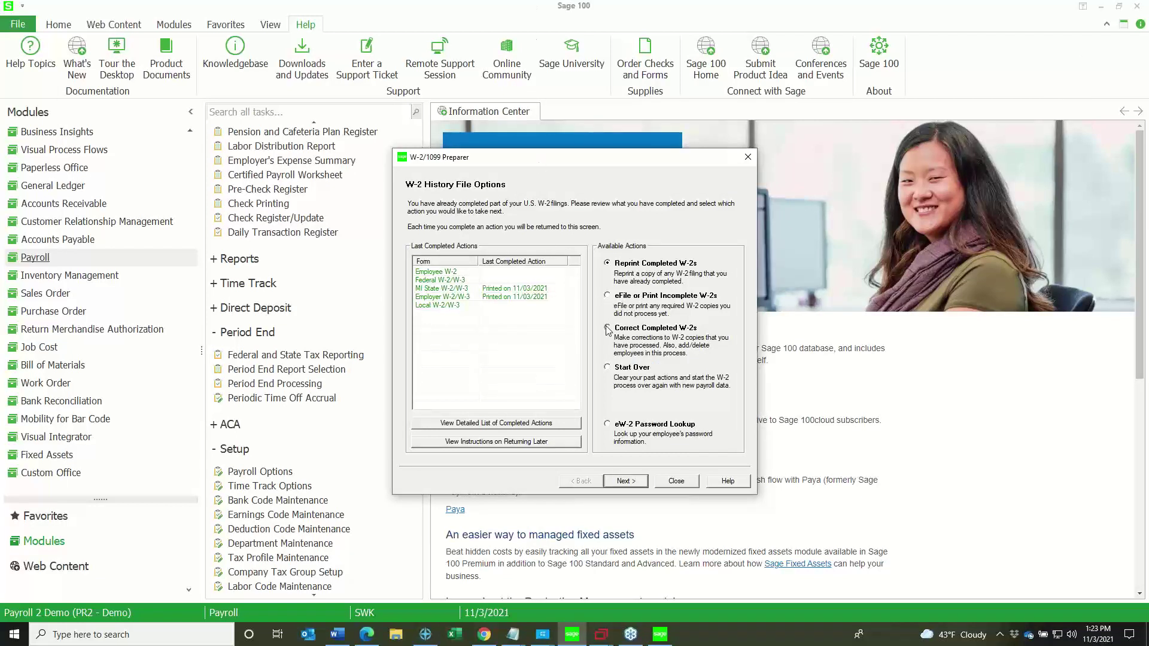
left_click(609, 370)
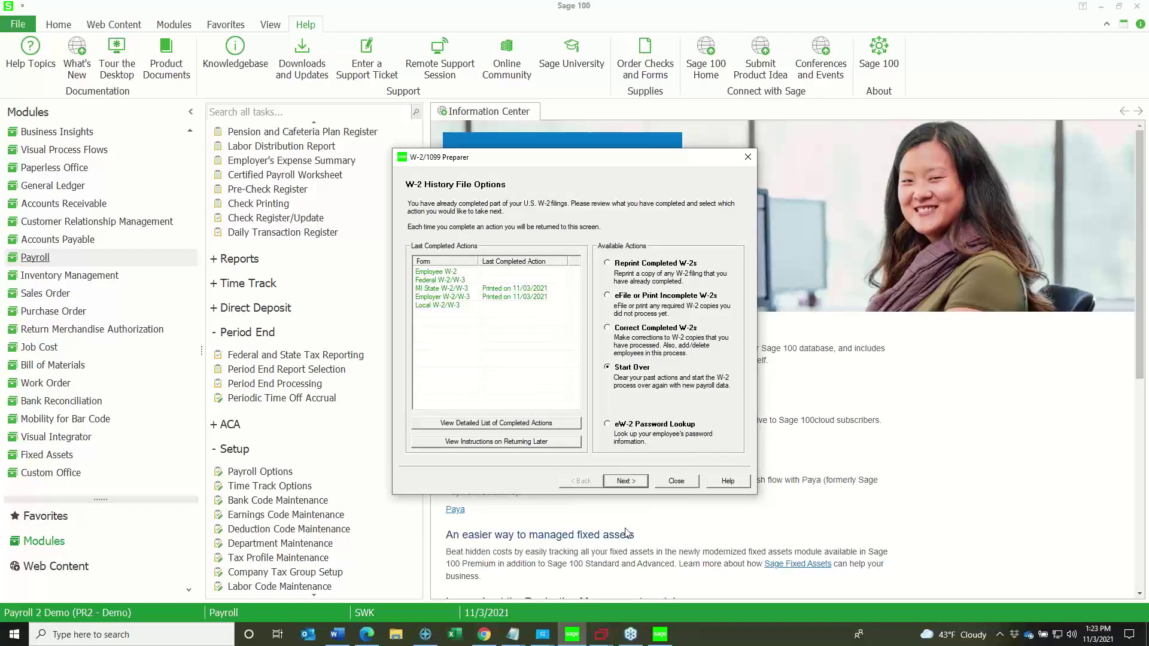
left_click(626, 483)
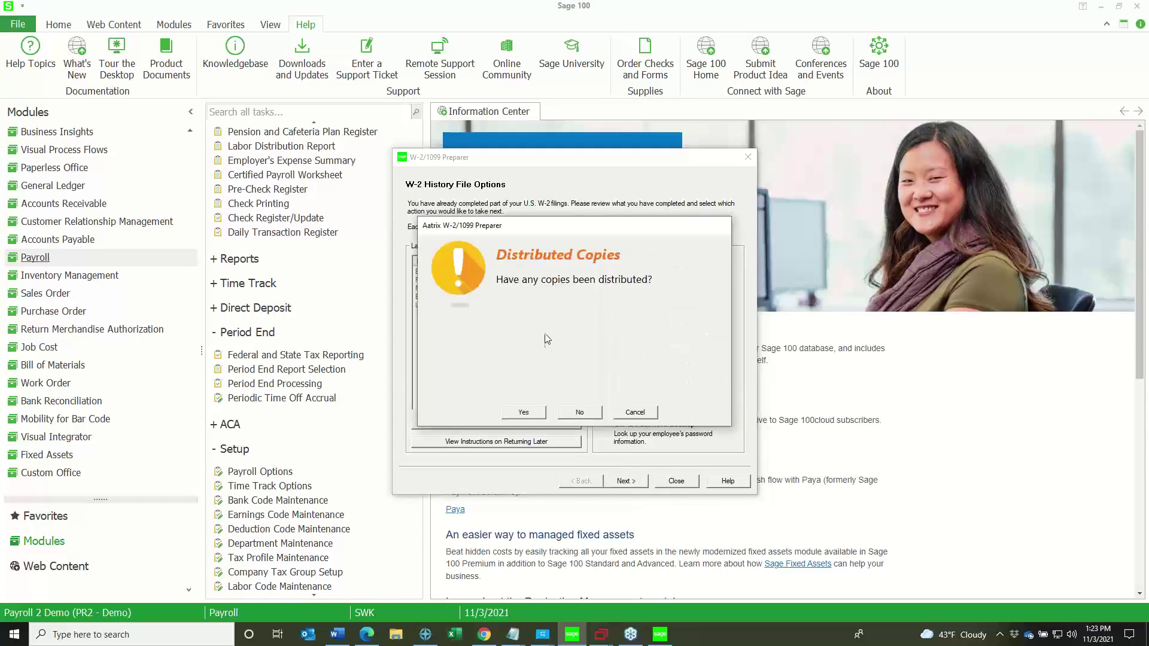
left_click(580, 415)
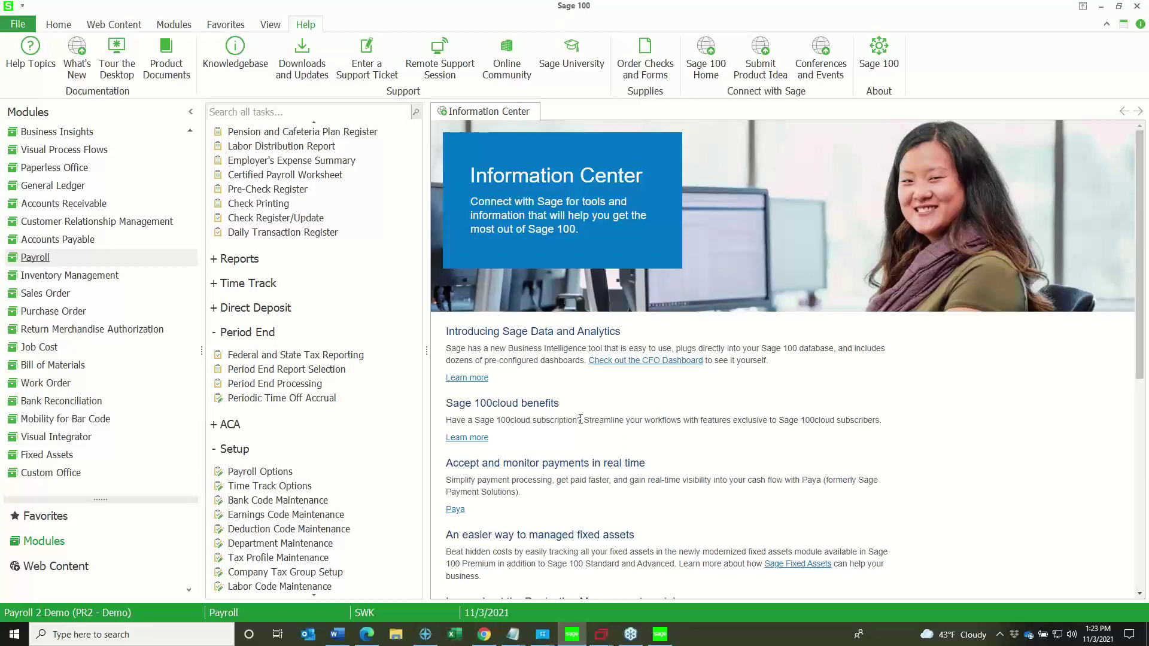
- Bring up the W-2 Setup Wizard and decline the test drive so W-2/W-3 processing starts directly
mouse_move(663, 635)
left_click(693, 639)
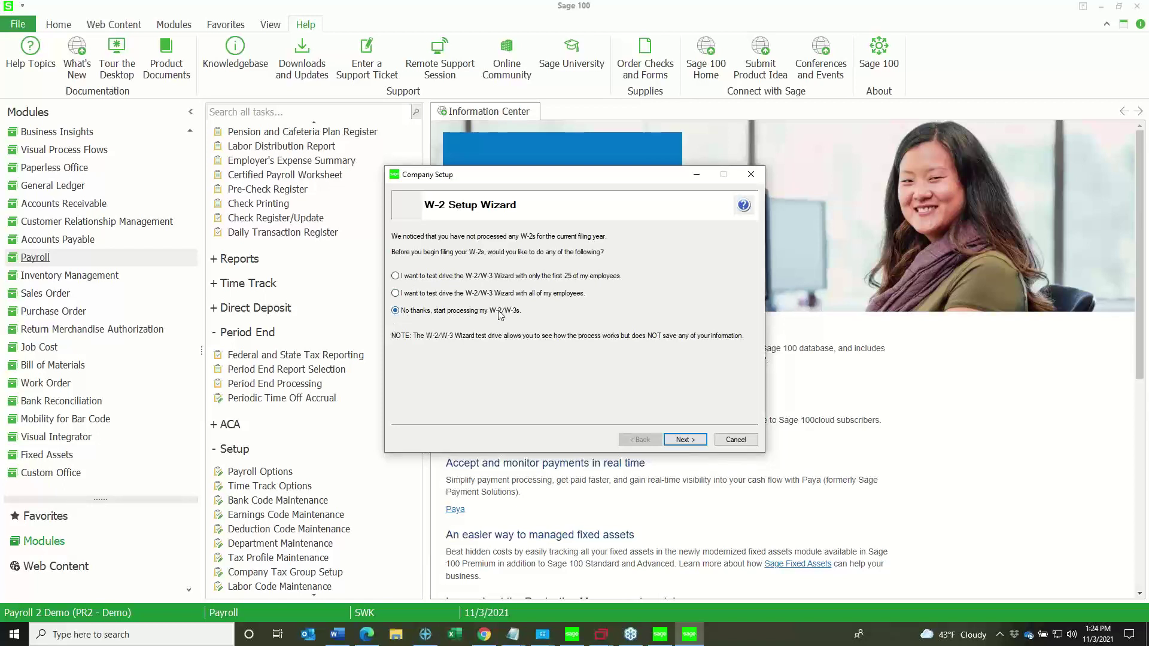
left_click(681, 441)
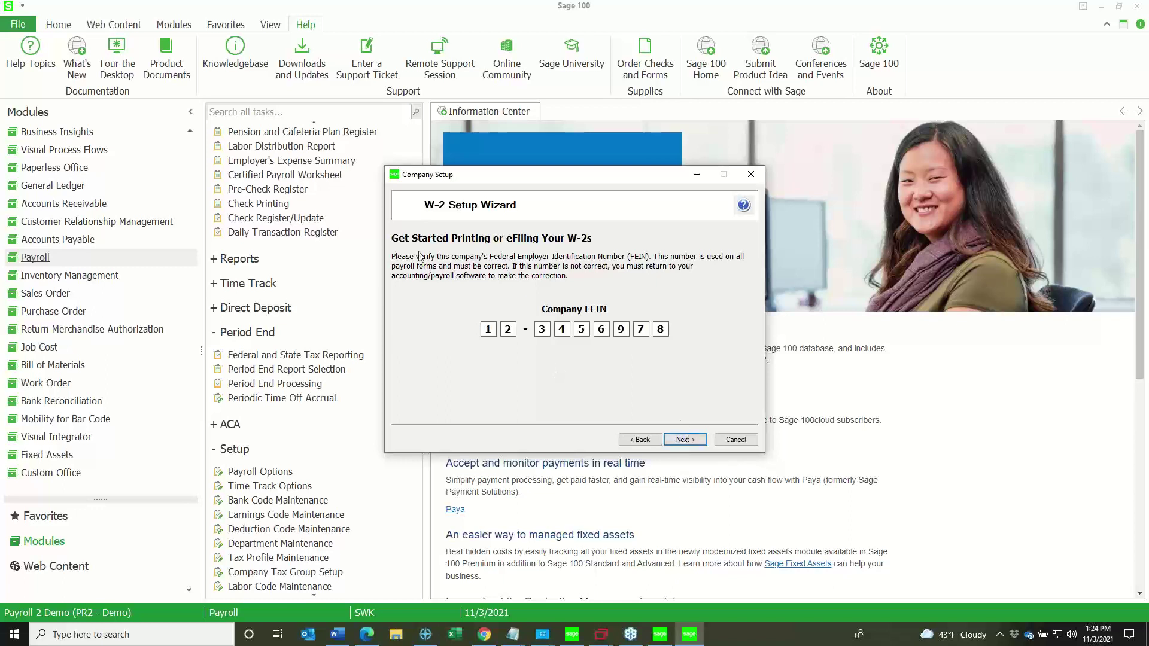
- Open company PR2 in Library Master's Company Maintenance and show its additional contact and tax reporting information
scroll(57, 141, "up", 1)
left_click(58, 132)
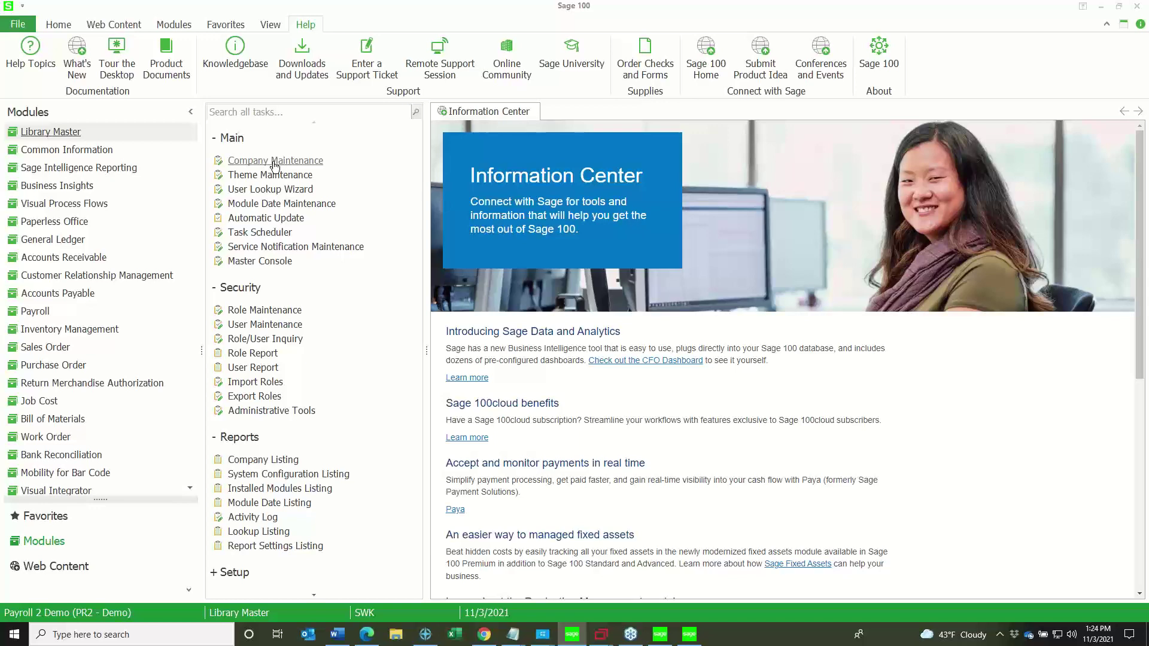
type("PR2")
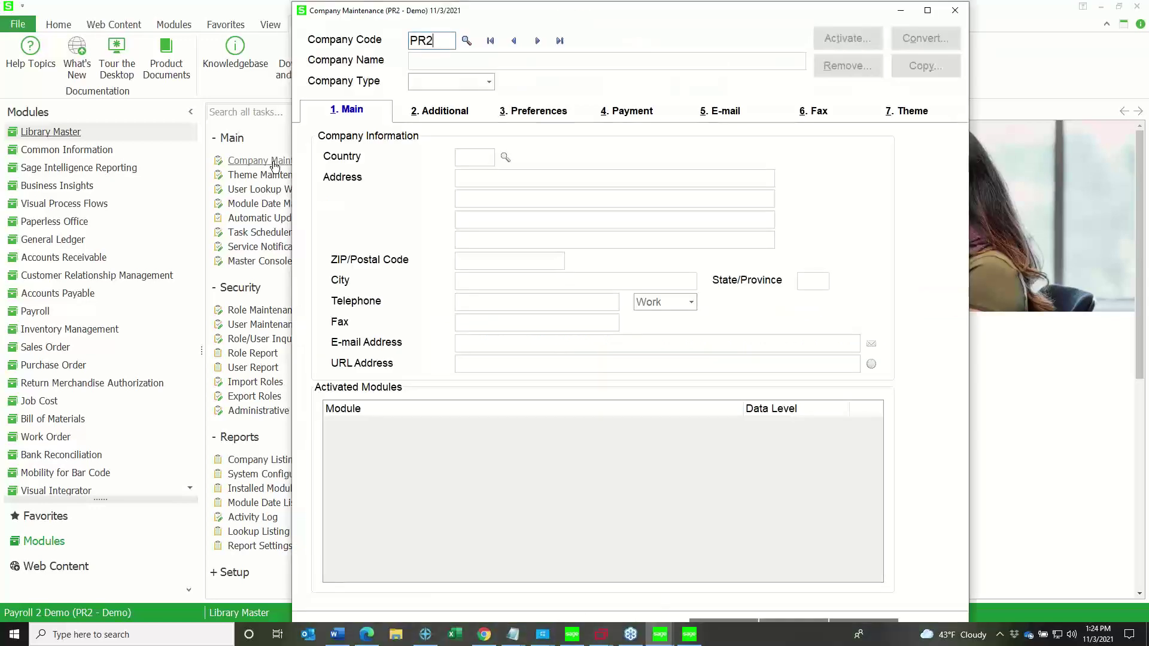
key("Tab")
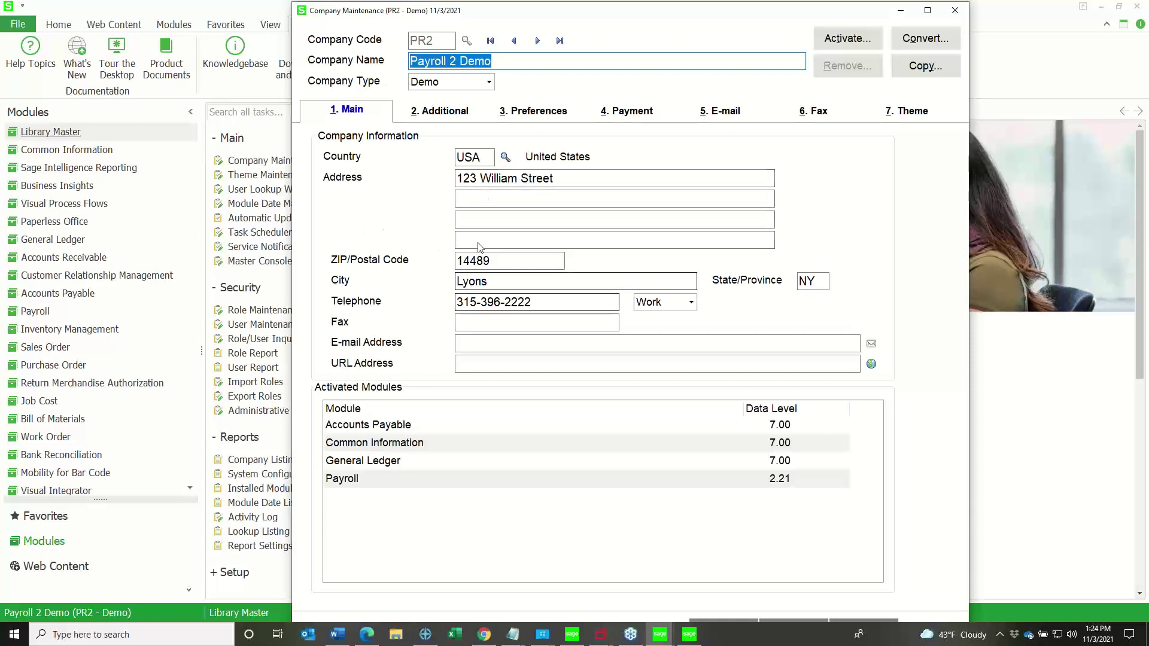
key("alt+2")
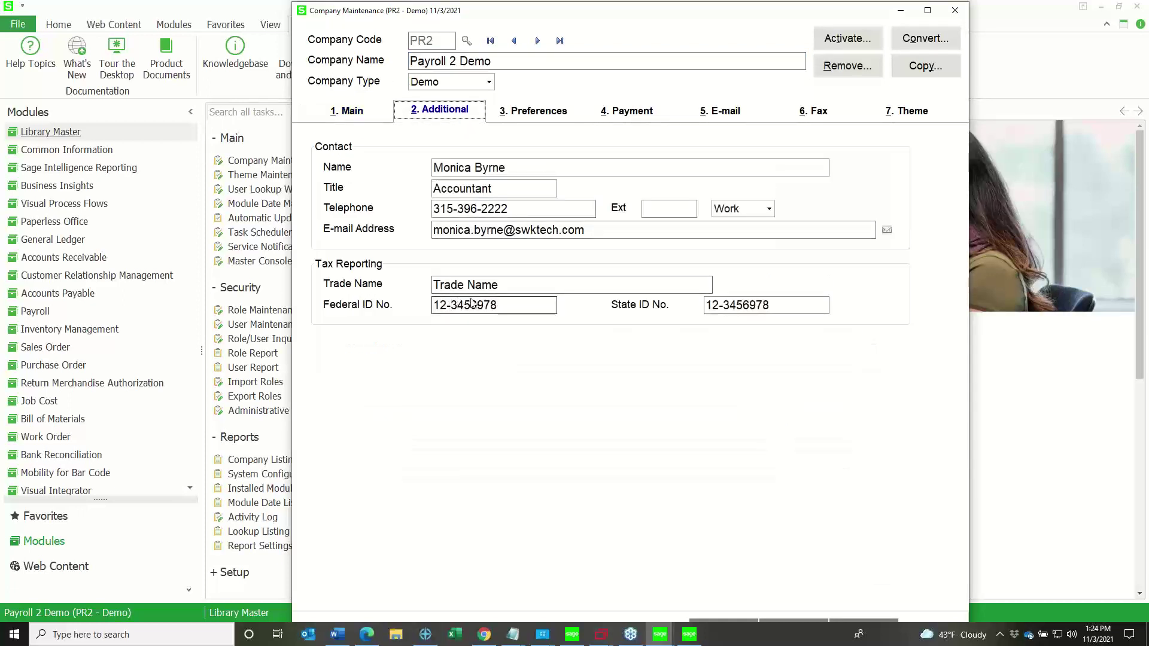
- Check the company's Trade Name, Federal ID No. and State ID No. fields, and close Company Maintenance
left_click(508, 303)
left_click(521, 285)
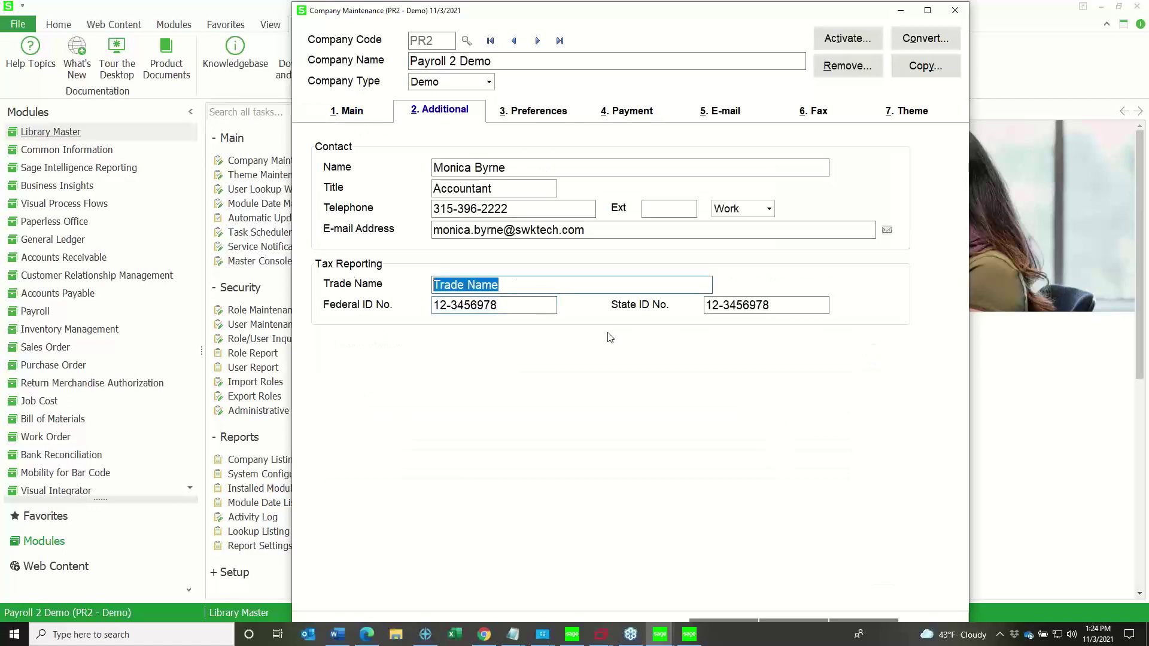
left_click_drag(554, 305, 390, 305)
left_click(781, 310)
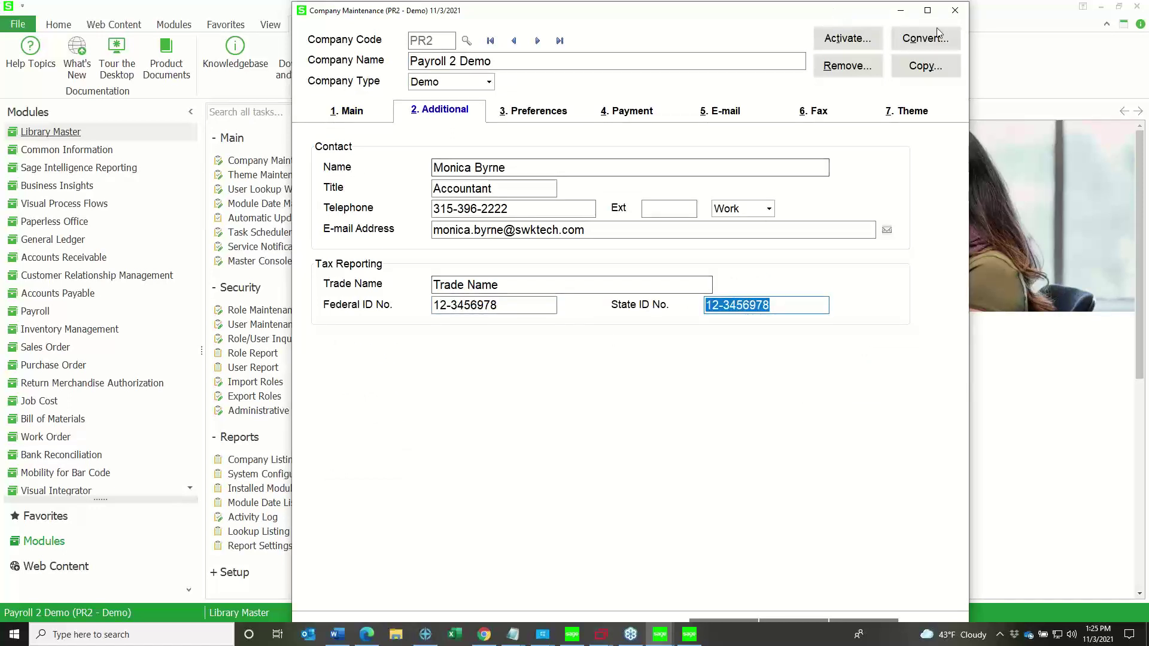
left_click(953, 12)
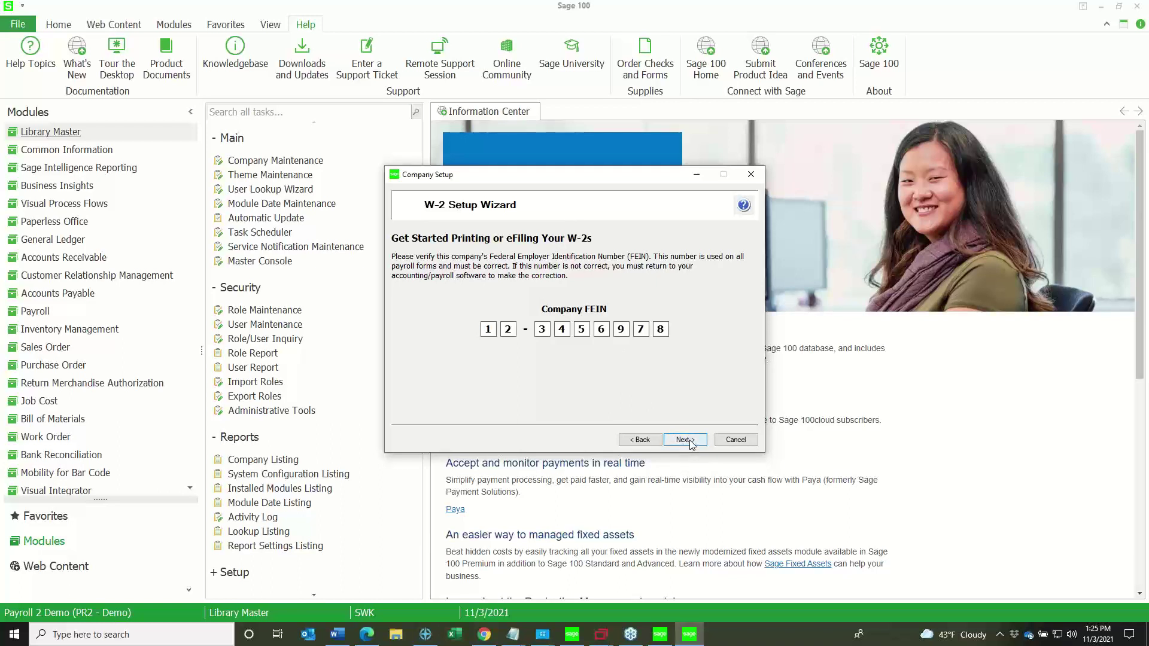
- Accept the company FEIN and answer that a single payroll data file is used for this EIN
left_click(685, 440)
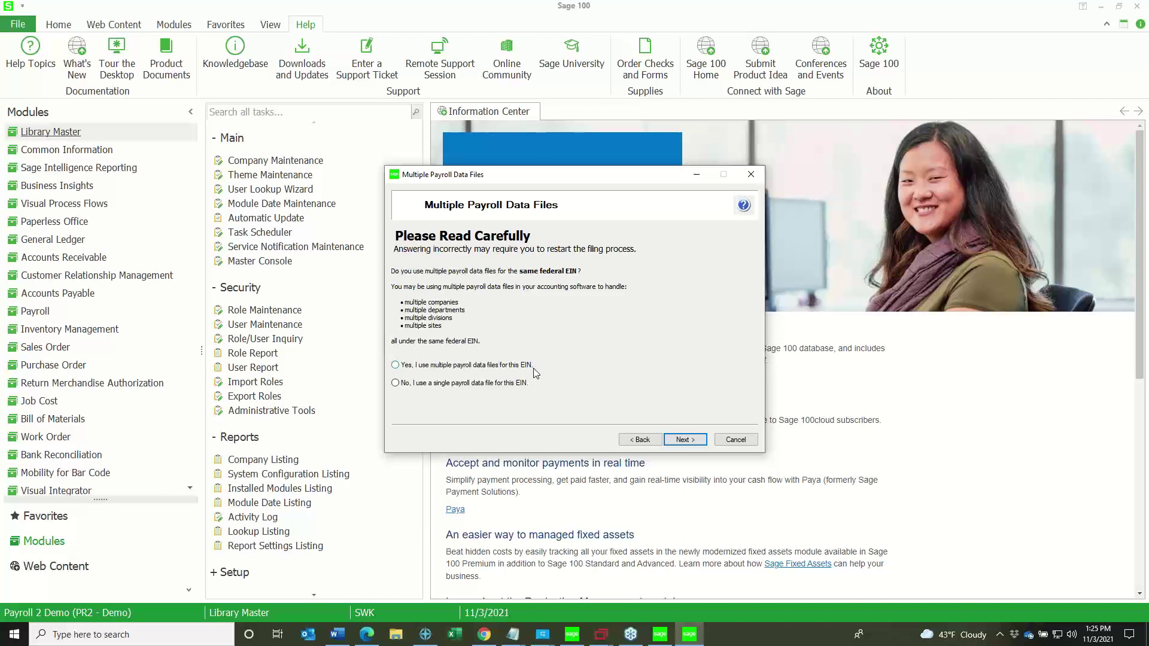
left_click(399, 385)
left_click(682, 441)
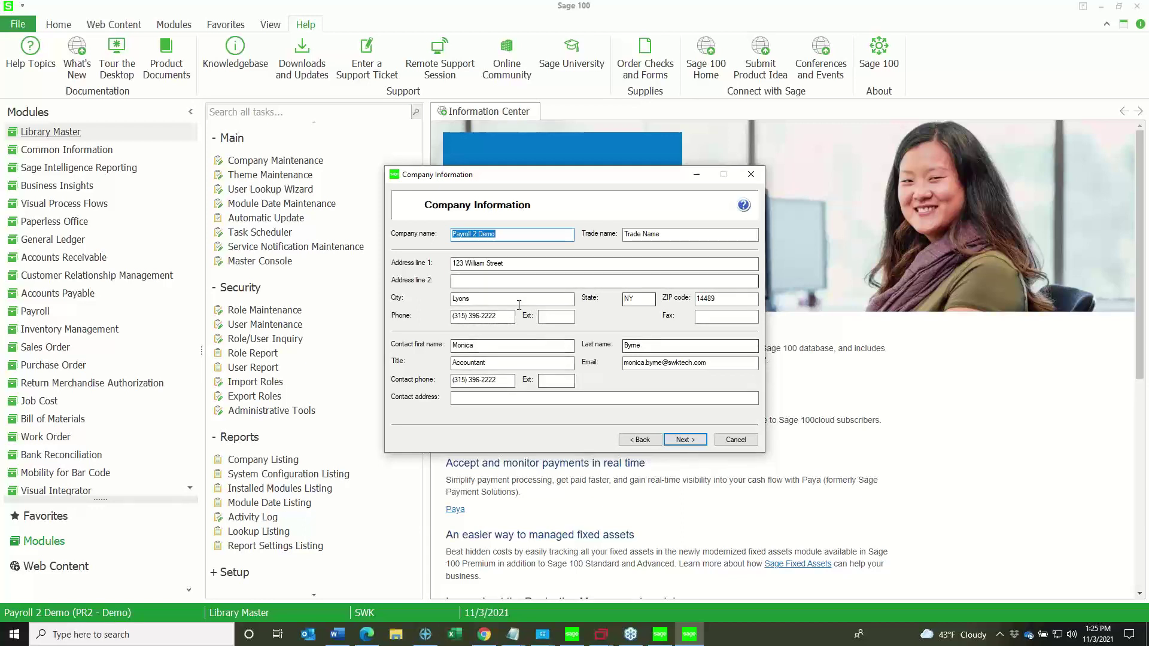
- Accept the company information with an empty second address line and keep filing for my company/employer as the filer type
left_click(459, 281)
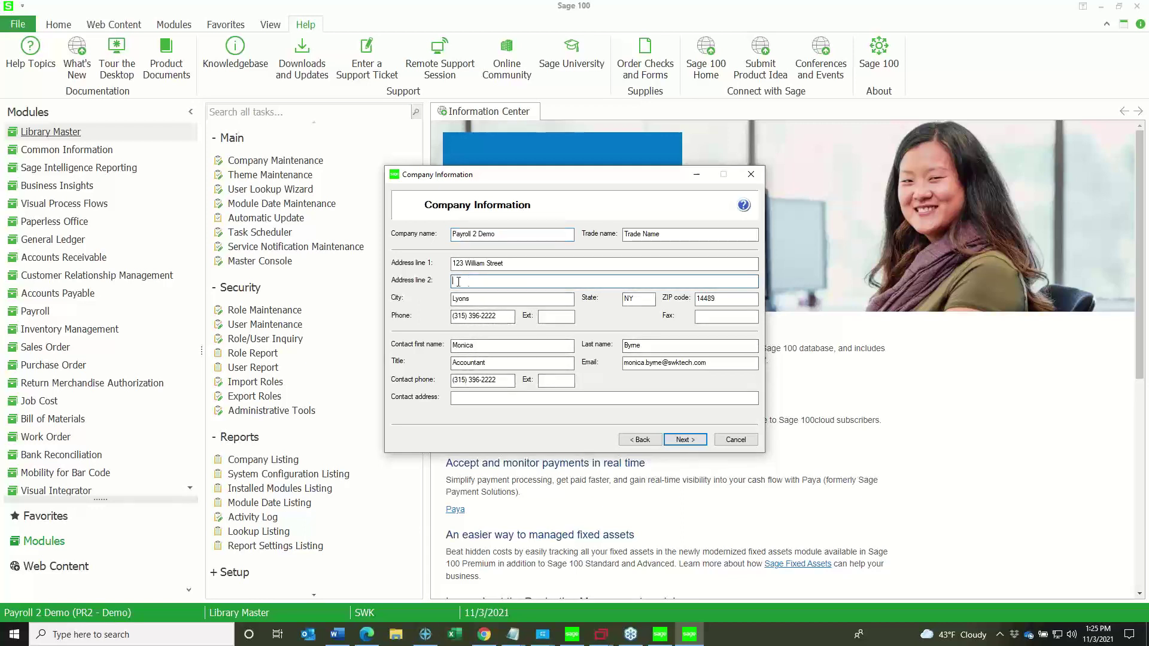
left_click(687, 441)
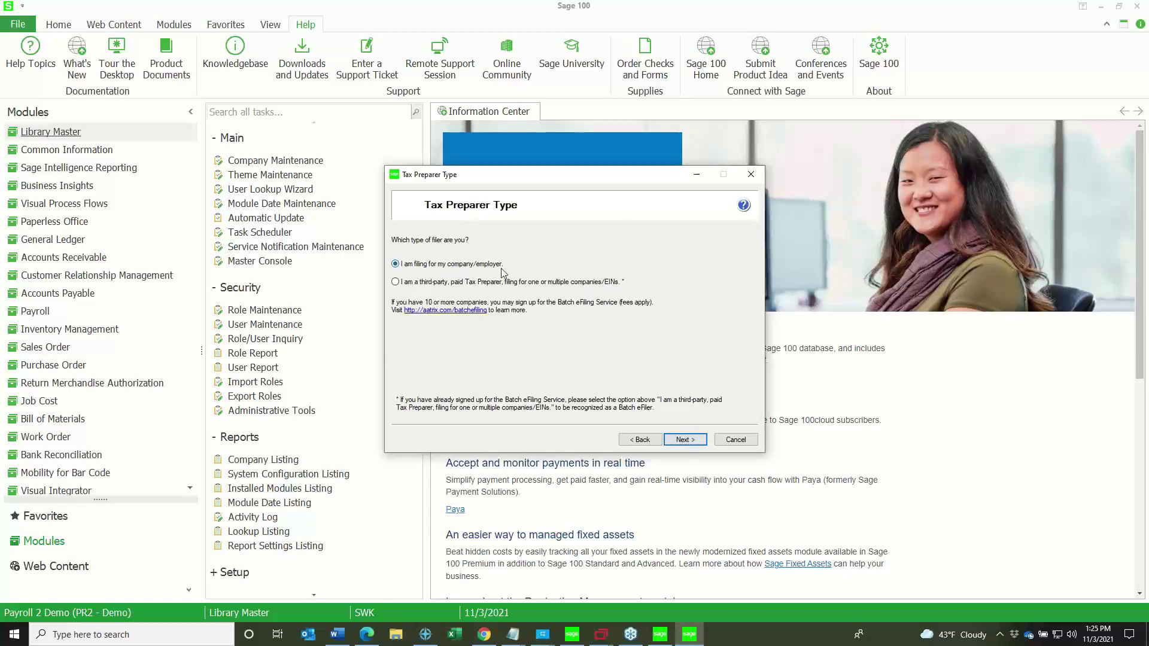
left_click(684, 441)
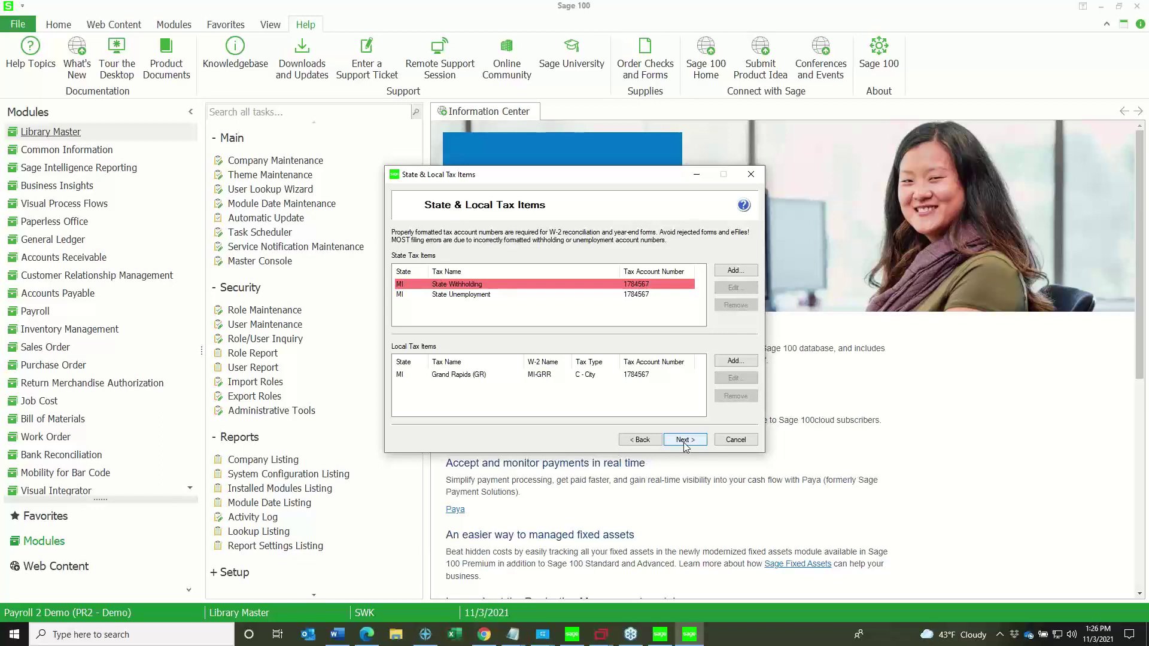
- Correct the MI State Withholding tax account number by completing its missing last three digits
left_click(684, 441)
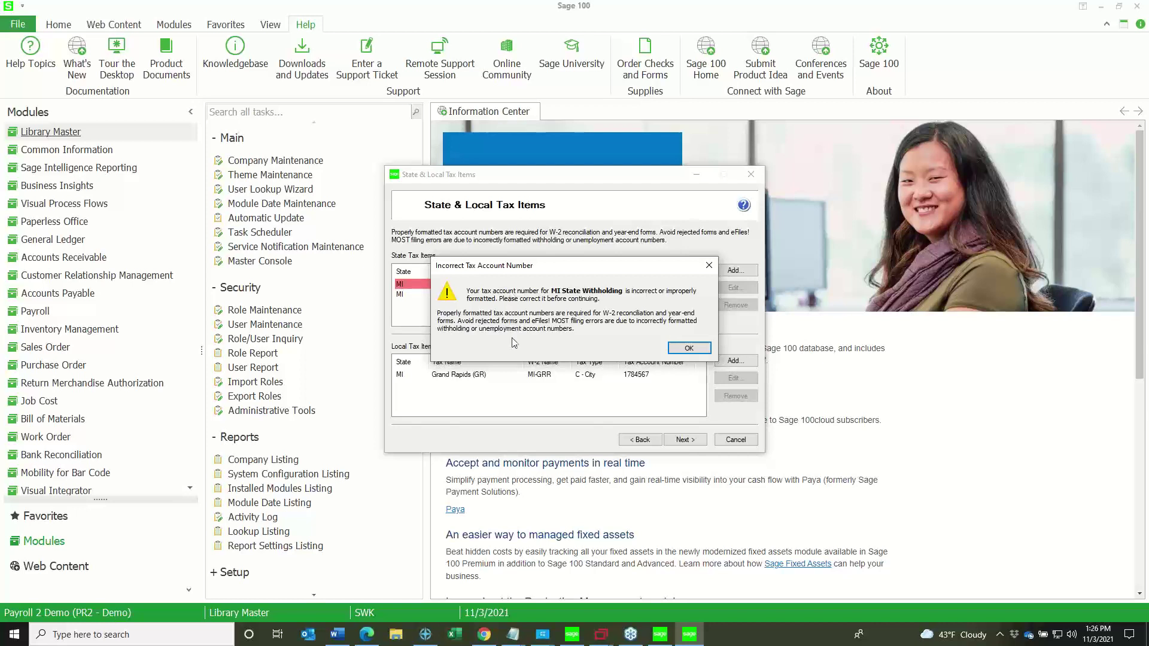
left_click(689, 348)
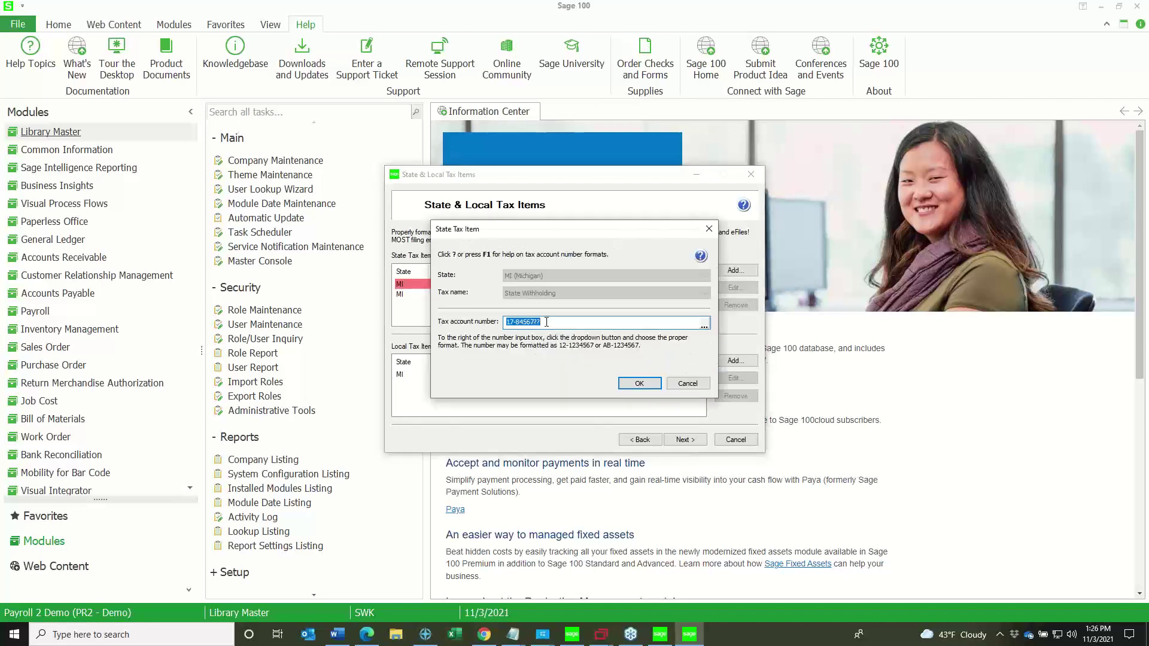
left_click(532, 322)
key("Delete")
key("Delete")
key("Delete")
type("723")
left_click(640, 385)
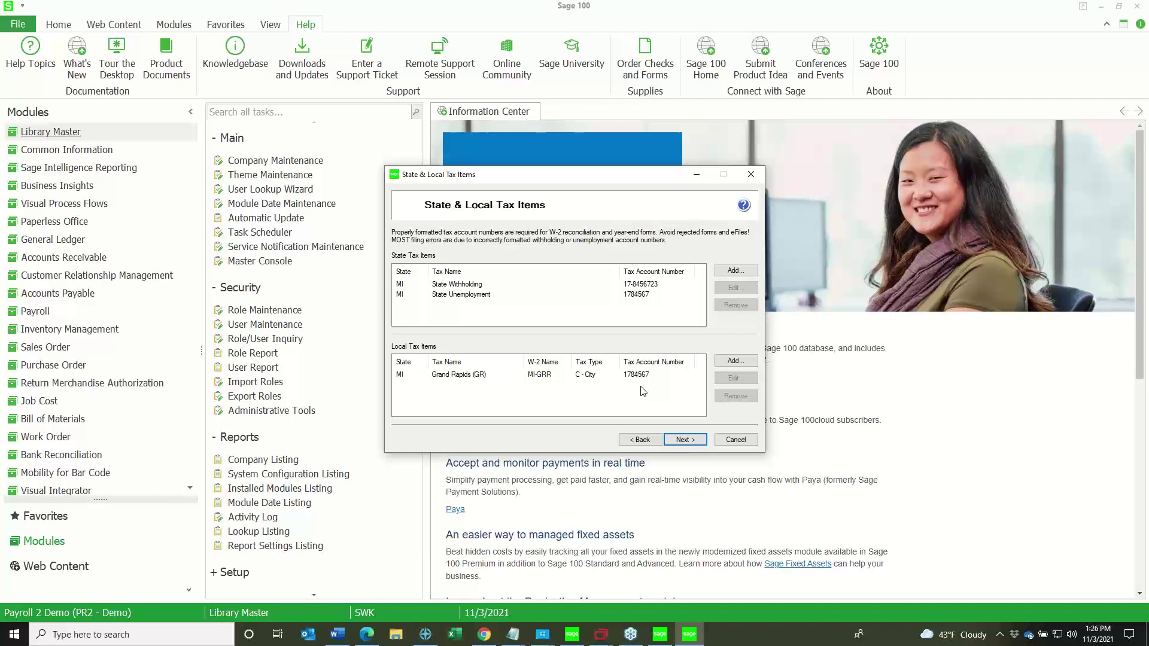
- Accept the state and local tax items and answer No to the Medicare/Social Security exemption or deferral question
left_click(685, 440)
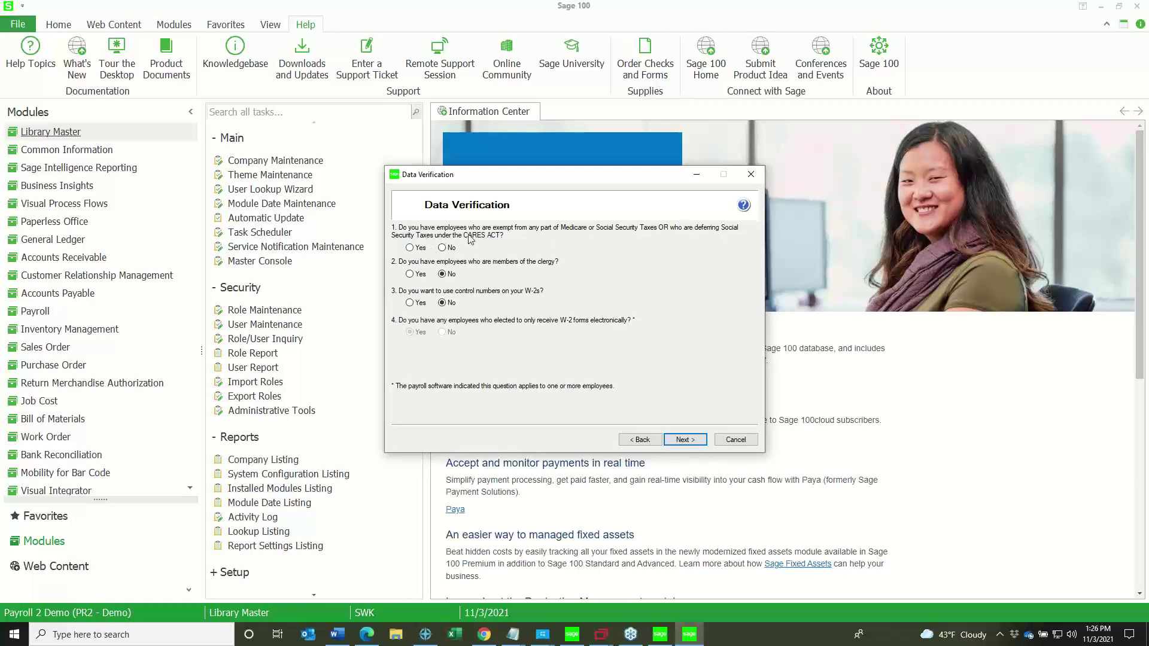
left_click(443, 248)
left_click(681, 442)
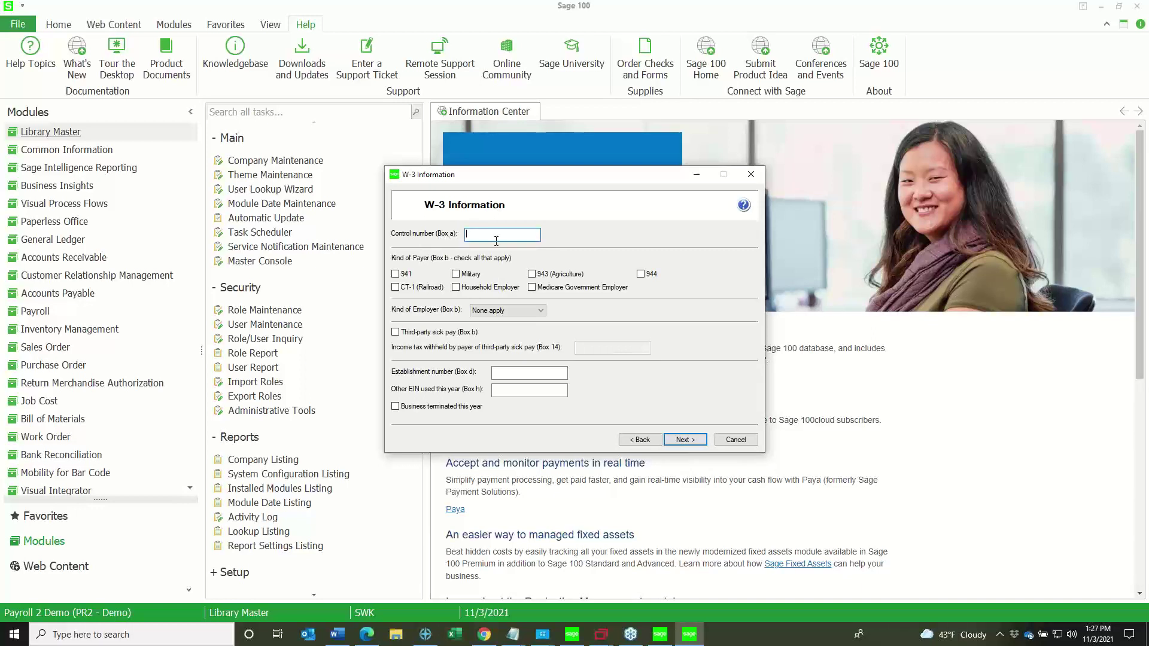
- Set the W-3 kind of payer to 941, keep the kind of employer as None apply, and proceed
left_click(395, 274)
left_click(483, 311)
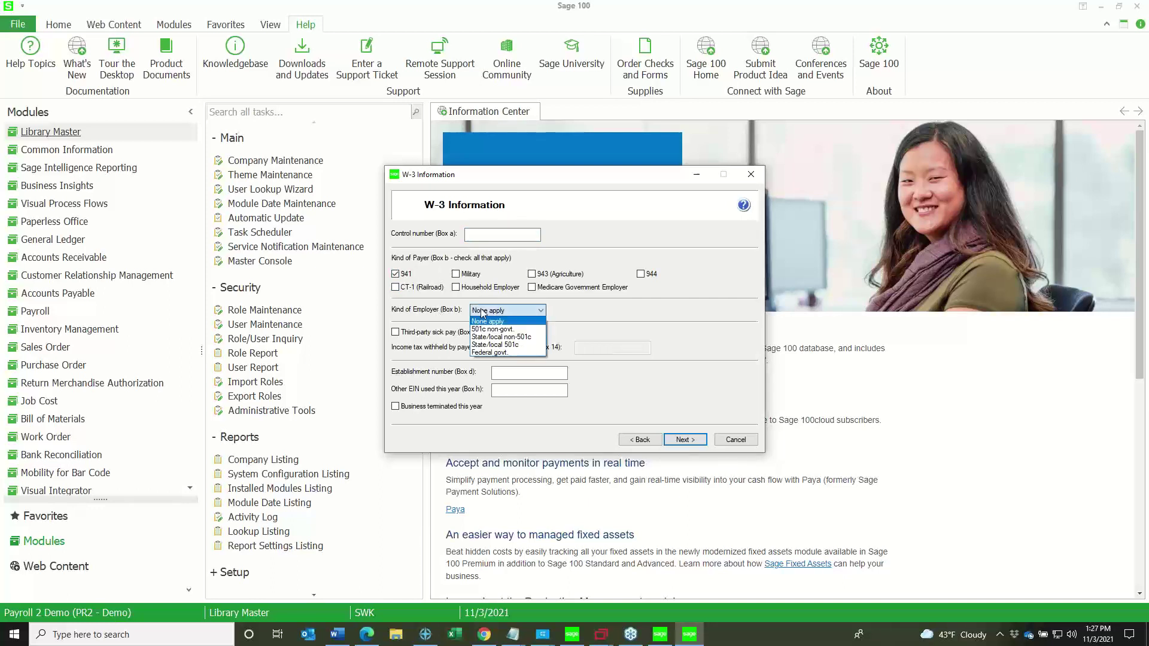
left_click(483, 313)
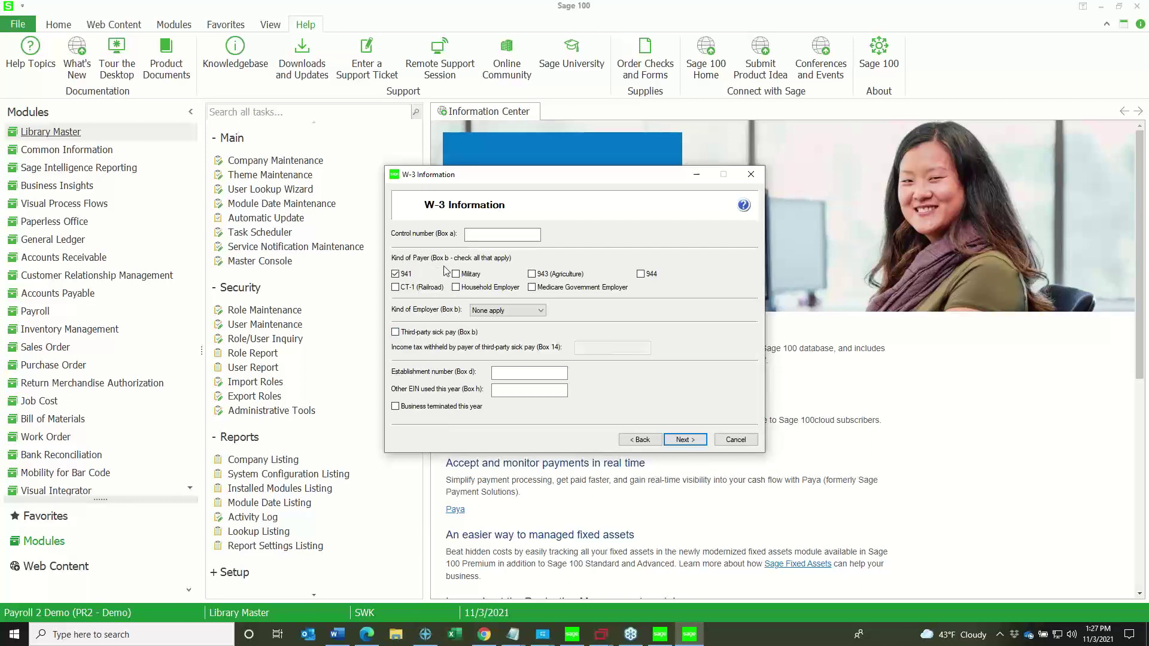
left_click(684, 441)
left_click(685, 440)
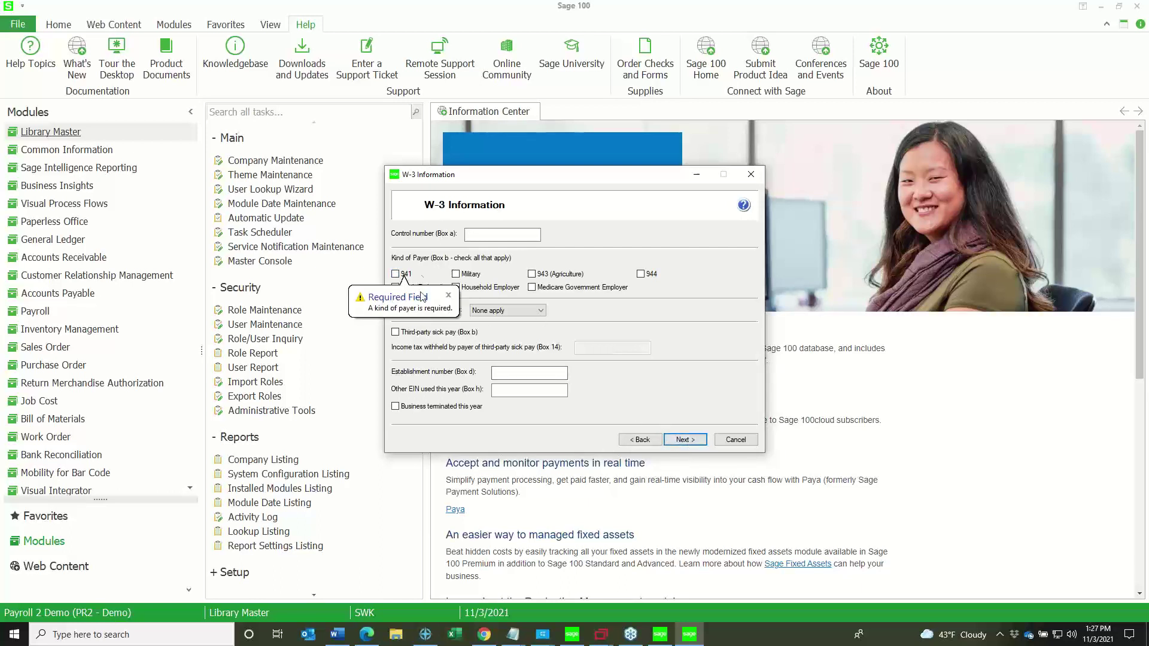
left_click(396, 274)
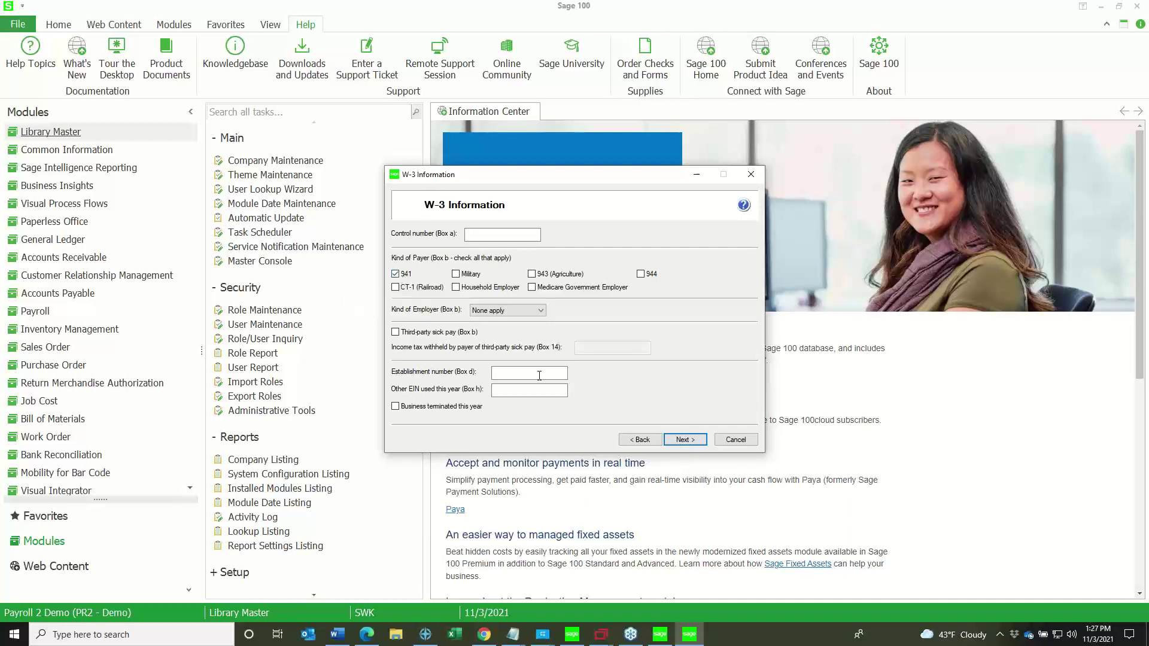
left_click(687, 440)
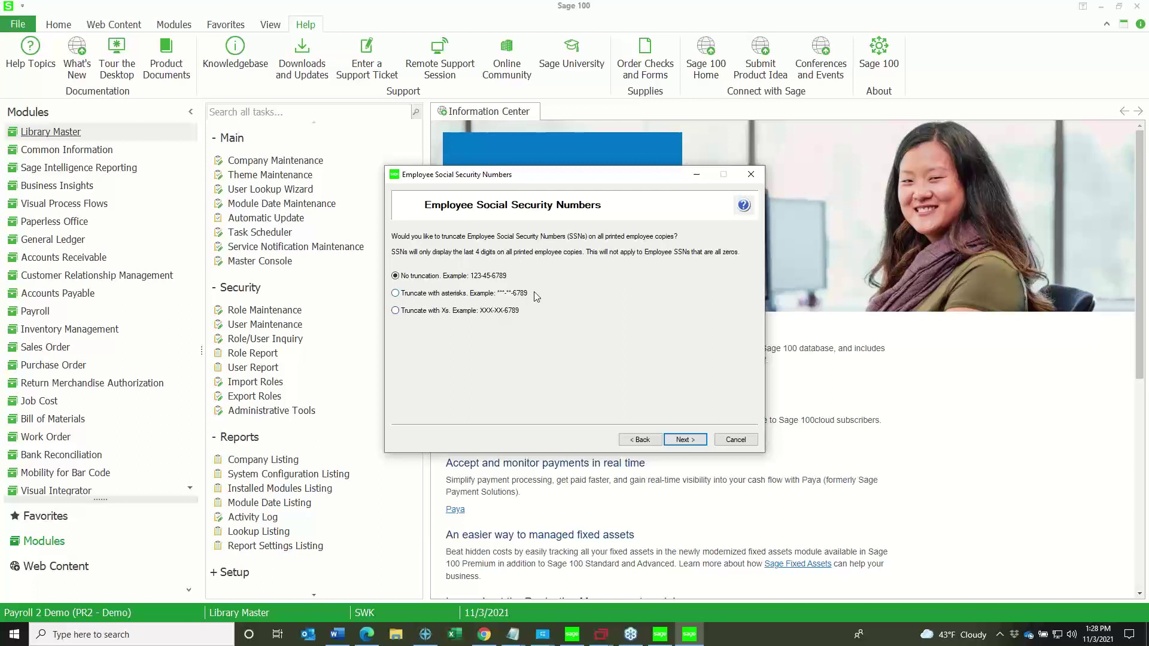
- Truncate employee Social Security numbers with Xs on all printed employee copies
left_click(395, 311)
left_click(686, 441)
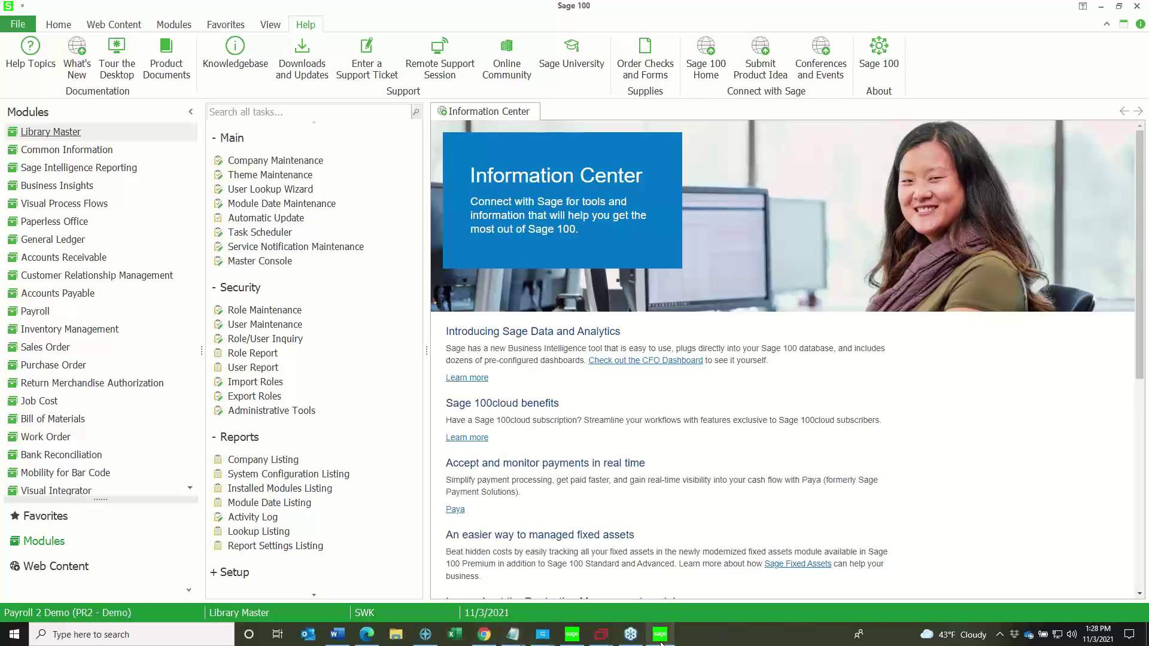
- Close the Payroll Tax Update Report window and open Federal and State Tax Reporting from Payroll's period-end tasks
mouse_move(661, 642)
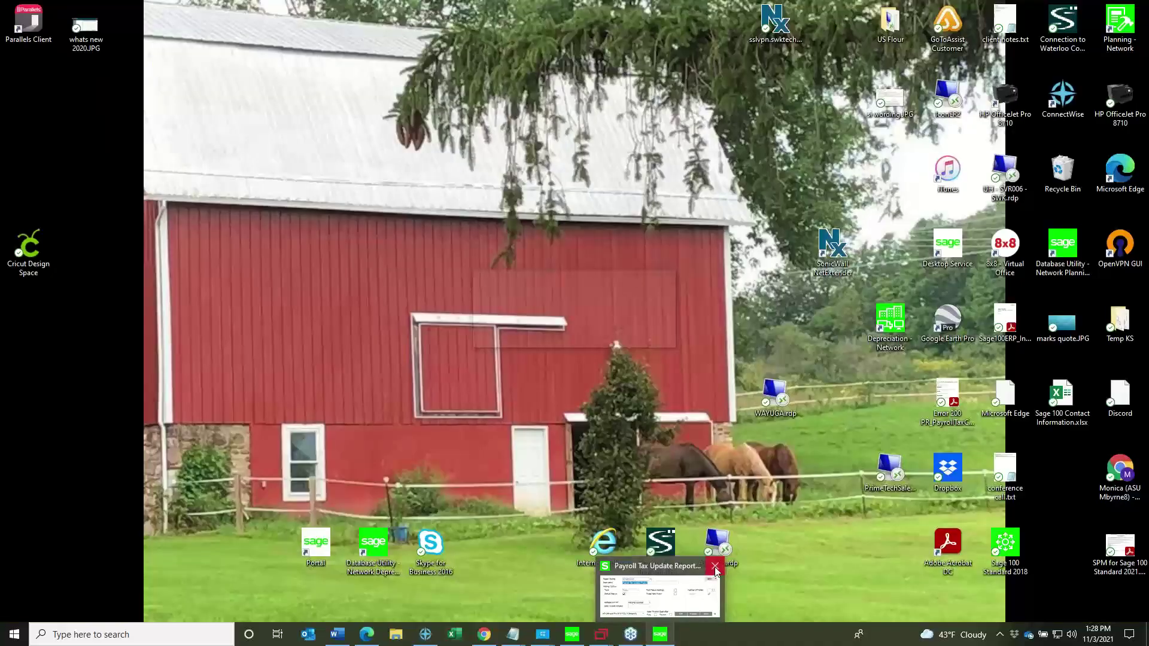
left_click(714, 566)
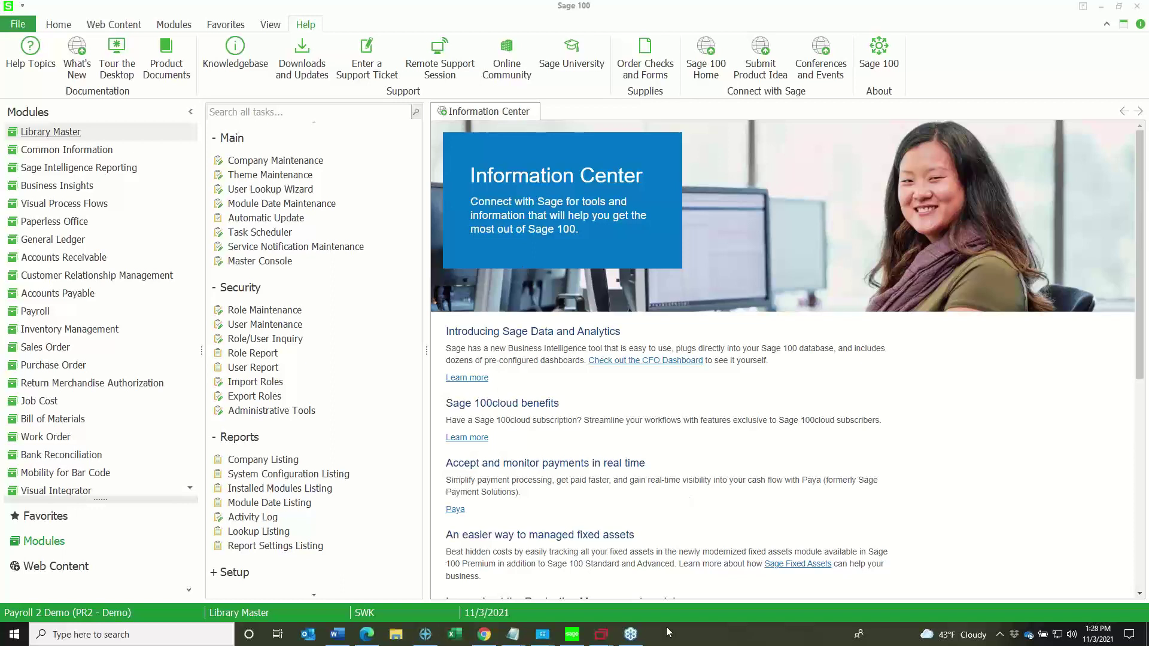
mouse_move(581, 639)
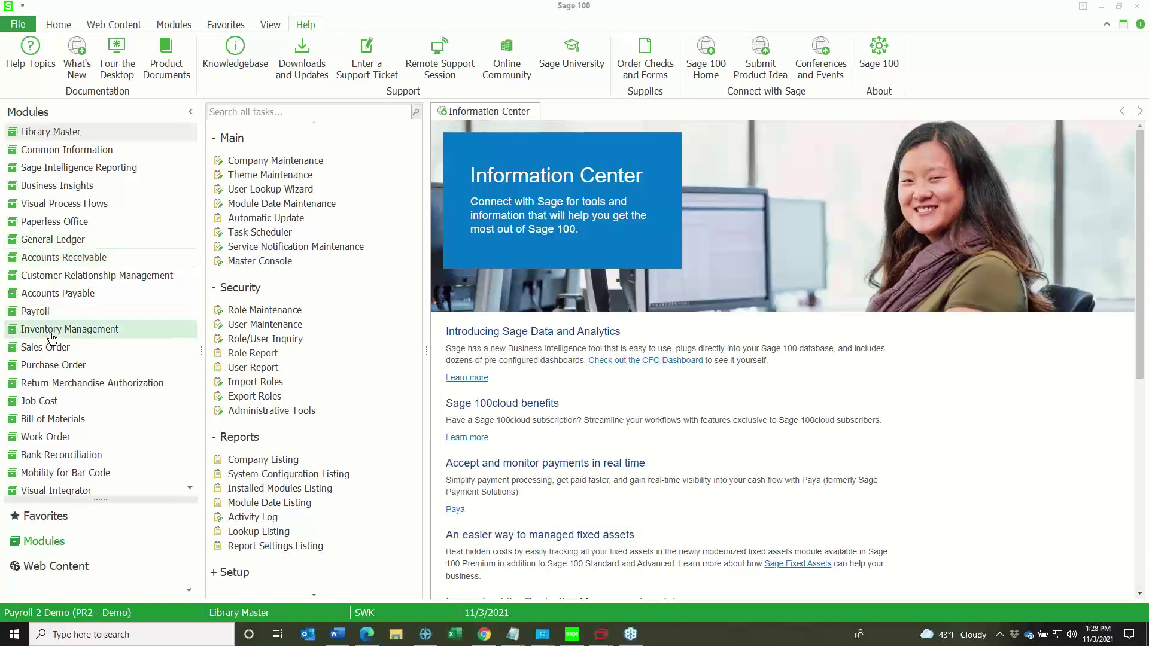
left_click(35, 311)
scroll(289, 372, "down", 3)
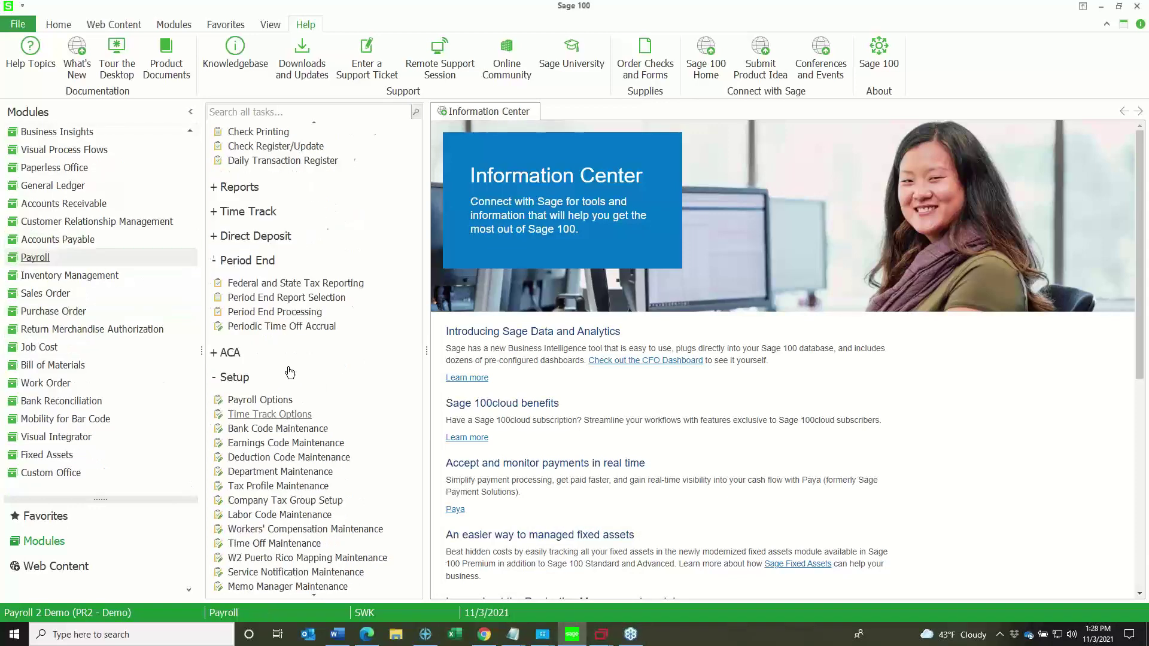
left_click(294, 280)
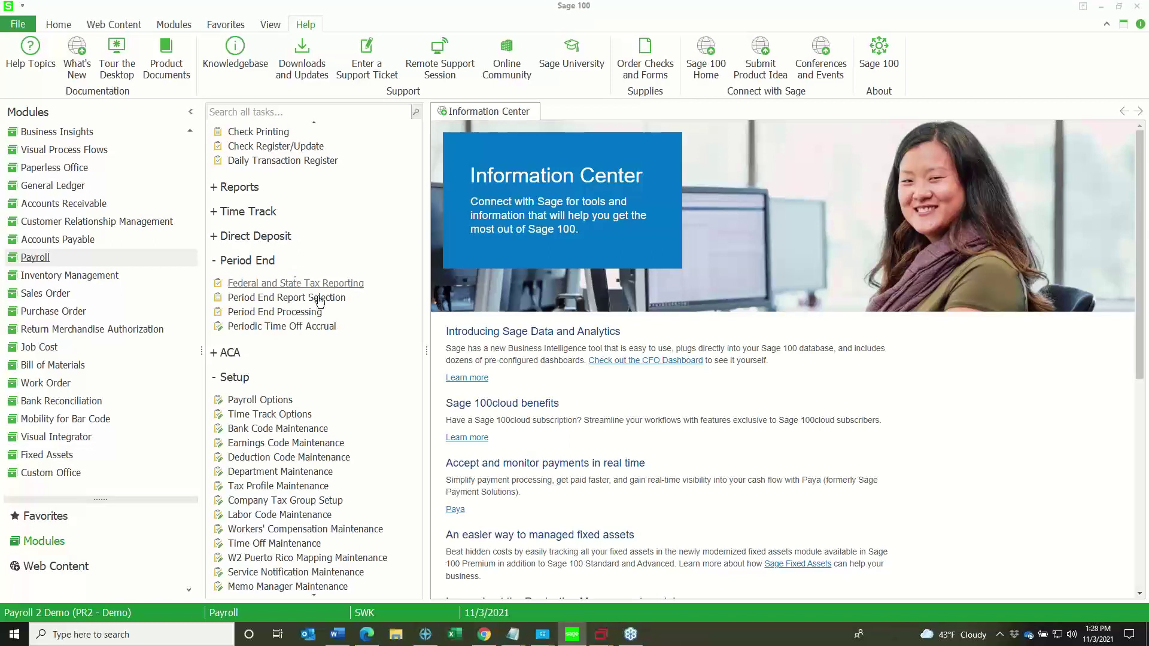
left_click(666, 641)
mouse_move(666, 642)
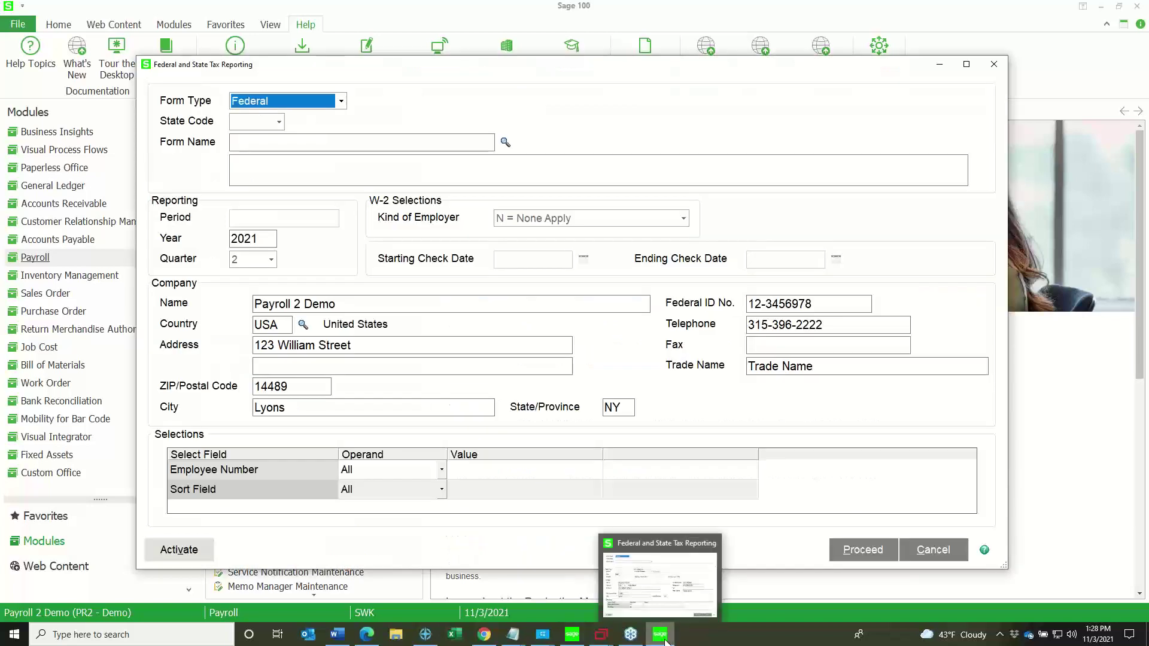
- Choose the federal 2020 W-2/W-3 form for reporting year 2021 and proceed with processing
left_click(301, 142)
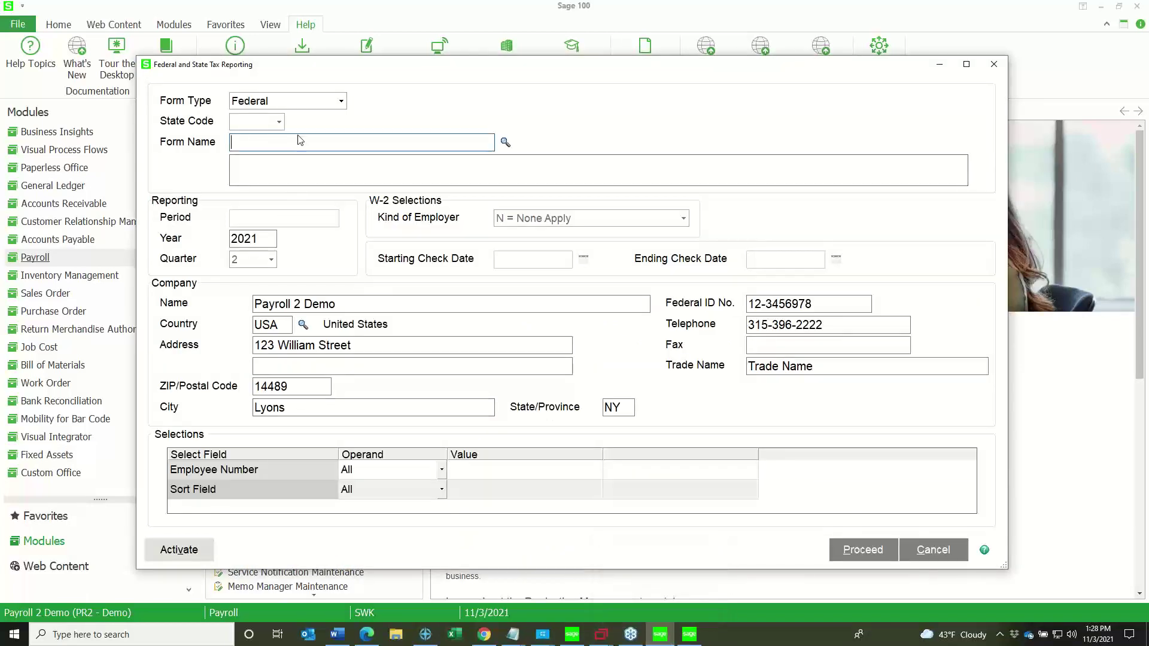
left_click(505, 142)
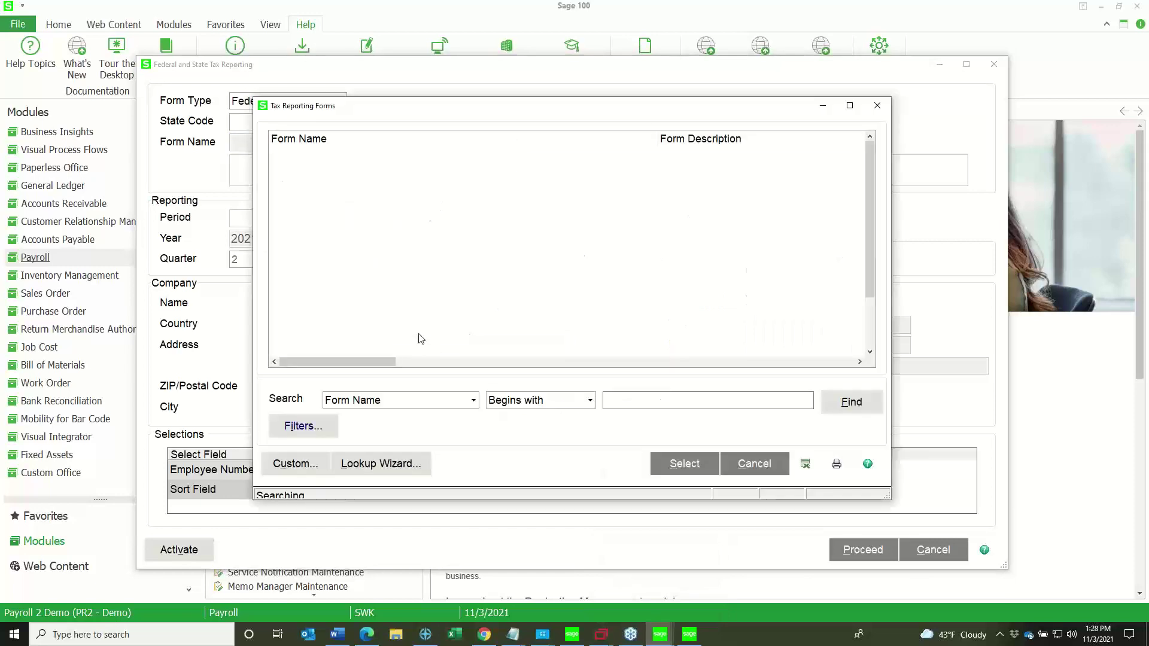
scroll(386, 322, "down", 5)
left_click(304, 298)
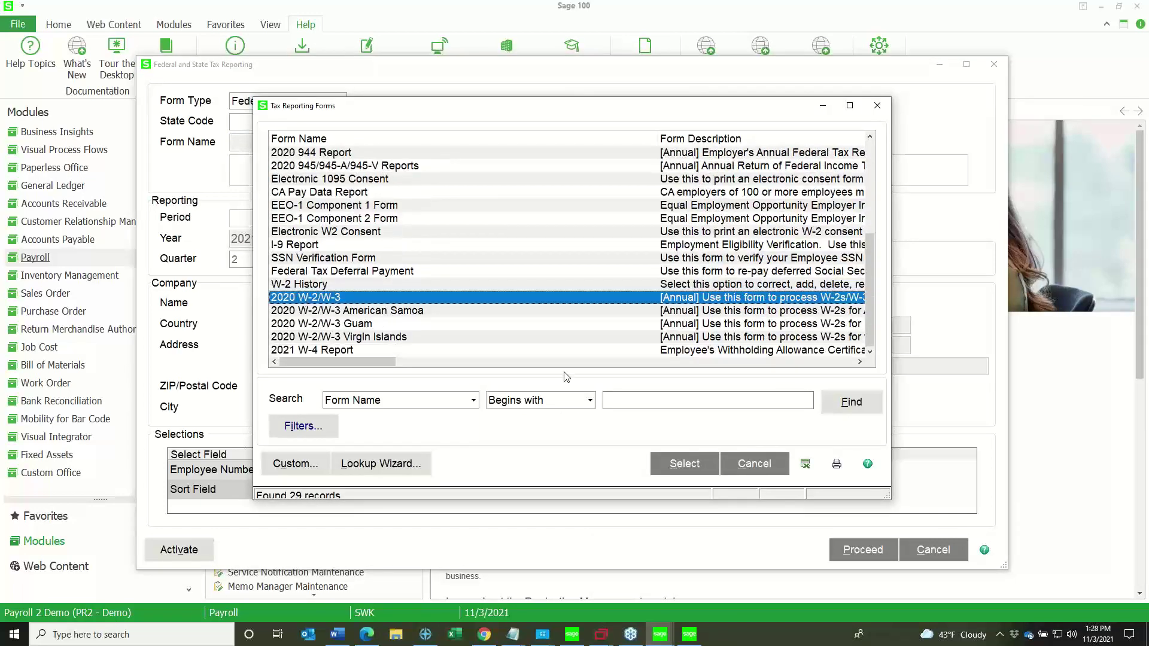
left_click(685, 464)
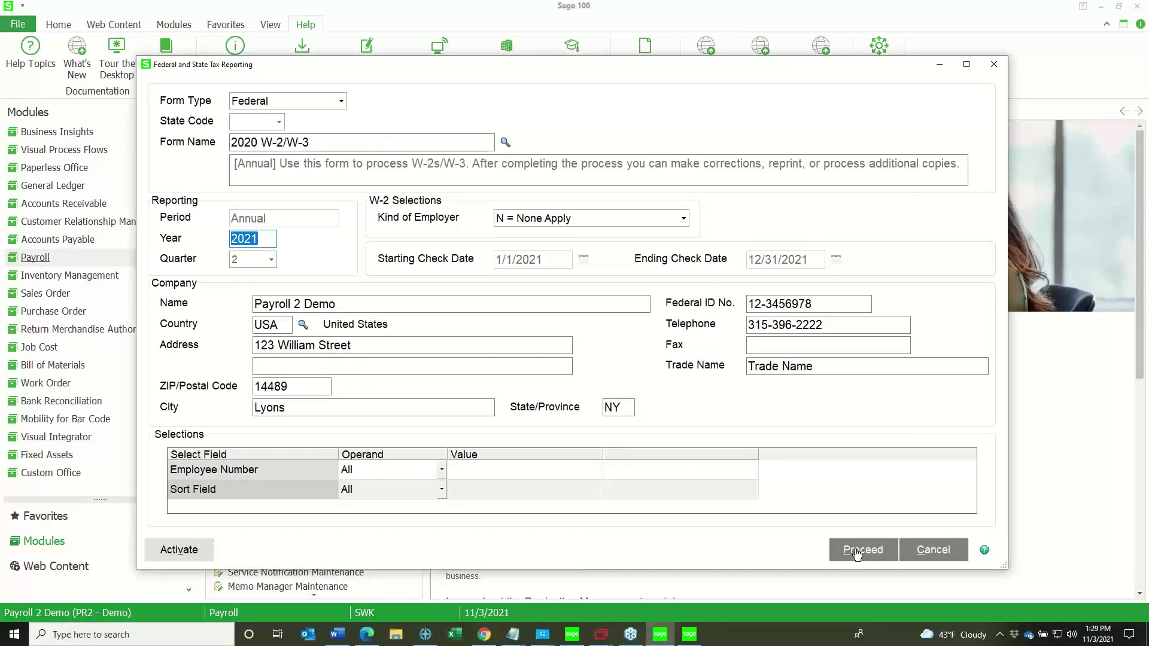
left_click(857, 549)
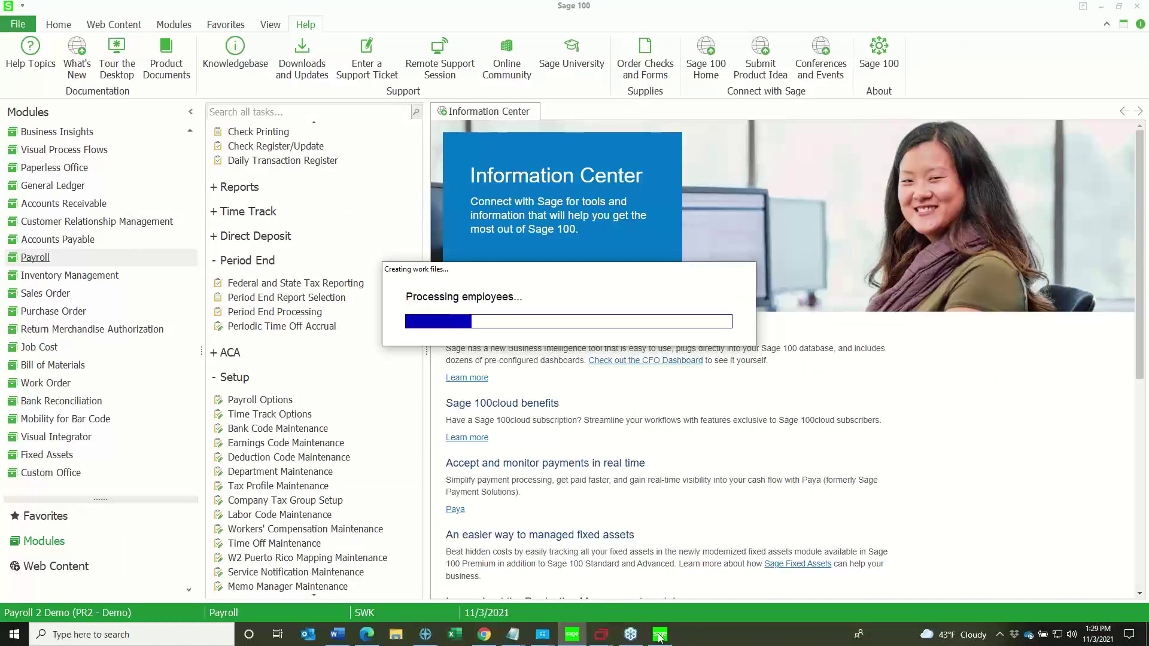
- Bring the W-2/1099 Preparer window to the front and maximize it
mouse_move(660, 637)
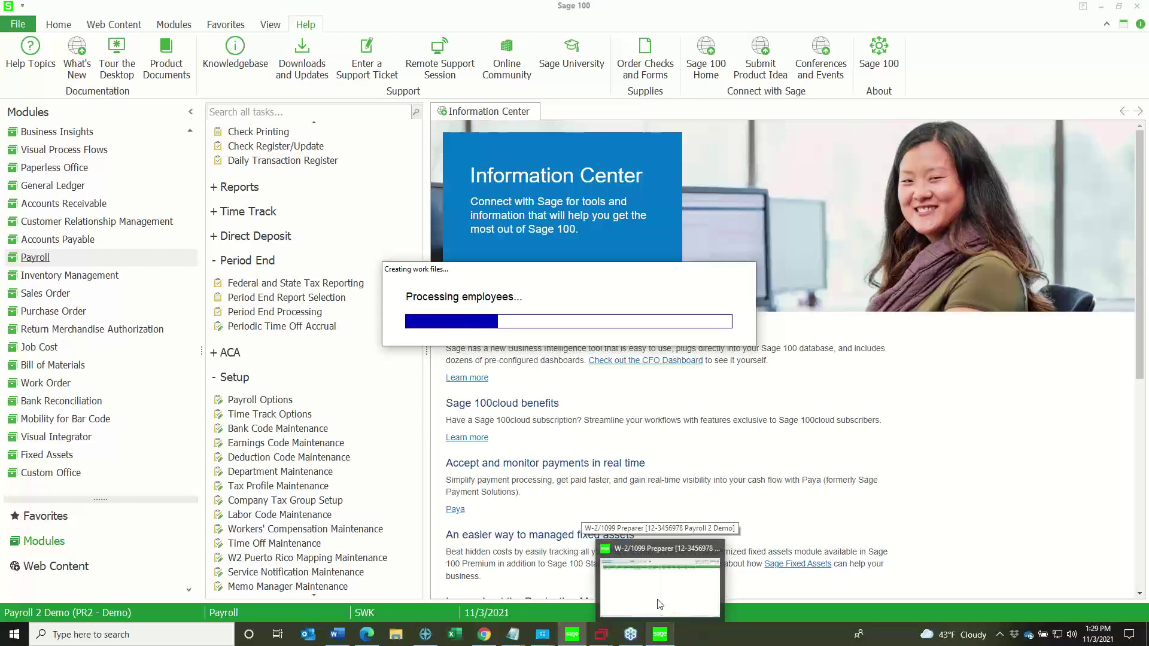
left_click(660, 604)
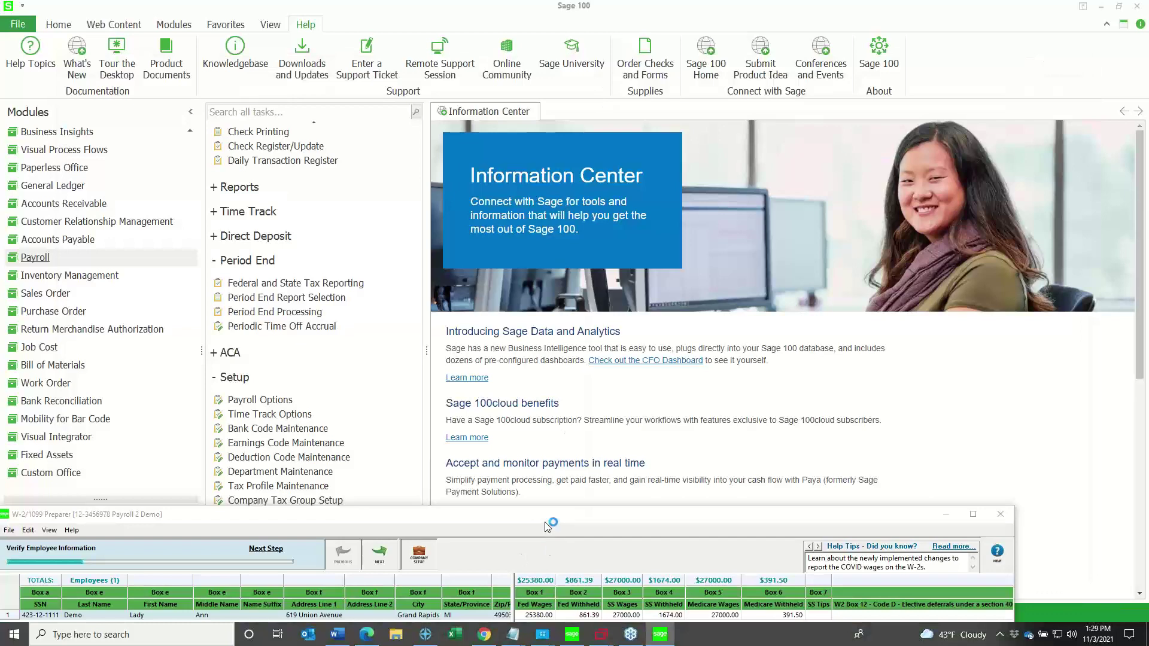
left_click_drag(544, 519, 583, 78)
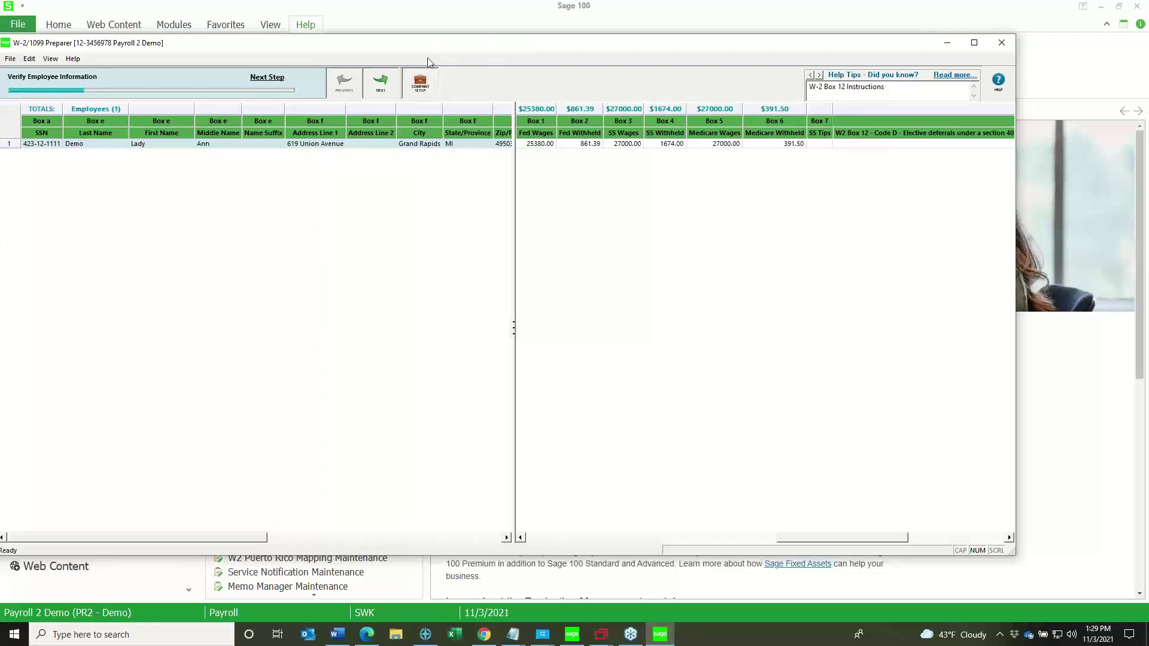
left_click(843, 61)
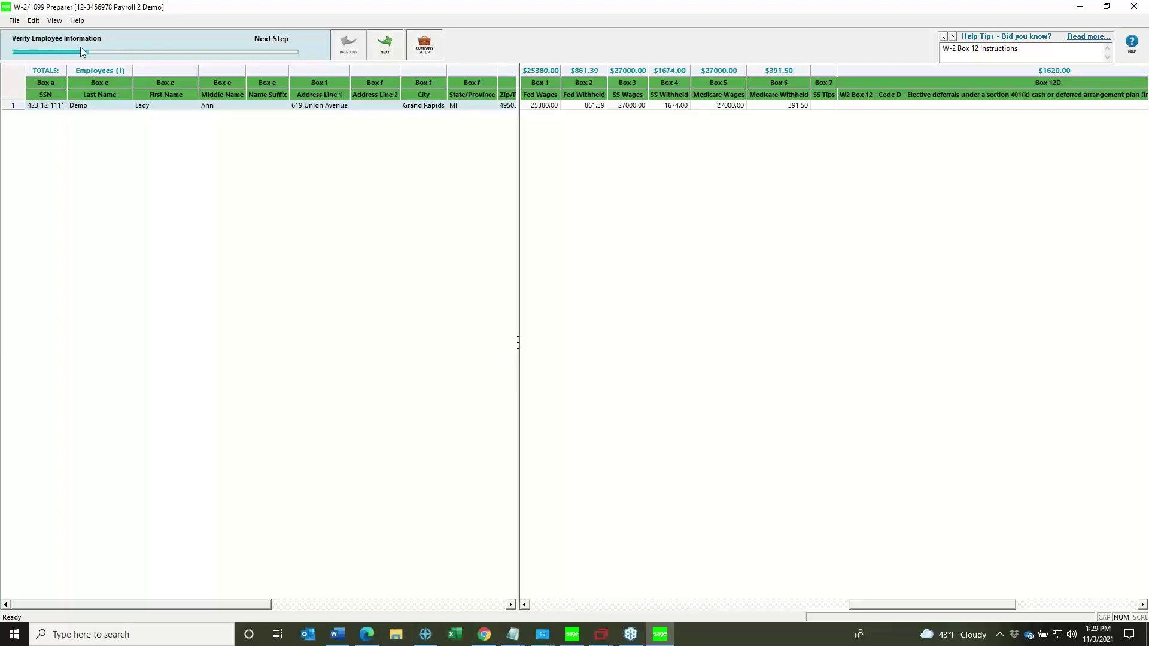
- Check the employee's Social Security number and name fields, and keep MI - Michigan as the state
left_click(48, 106)
left_click(101, 108)
left_click(222, 107)
left_click(326, 156)
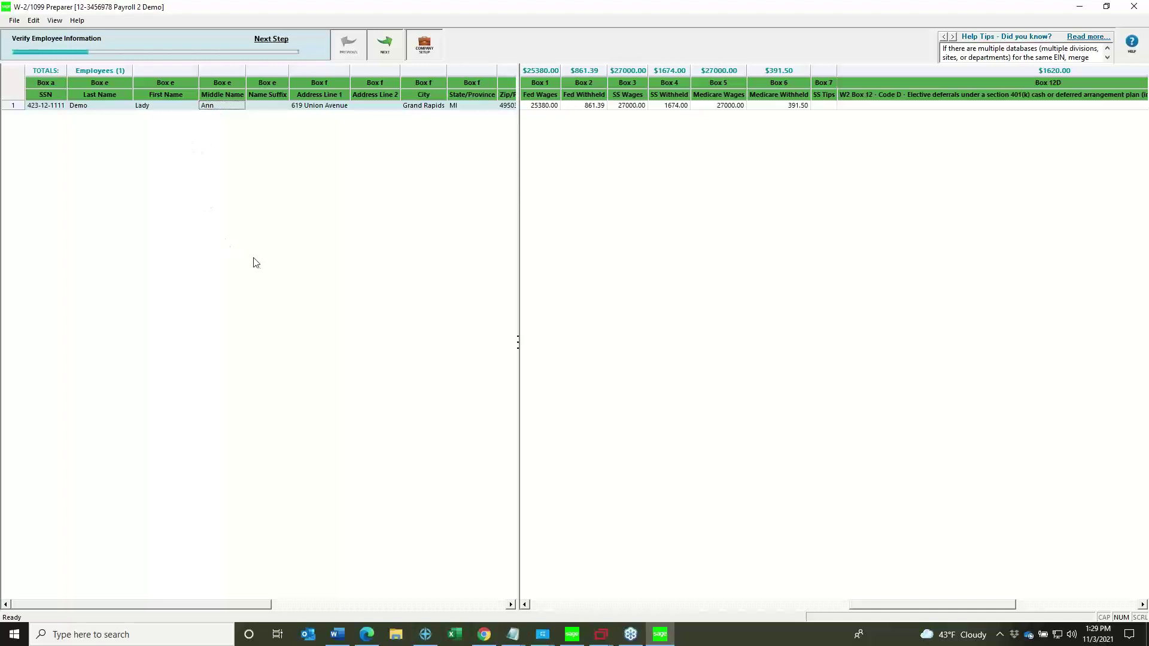
left_click(457, 106)
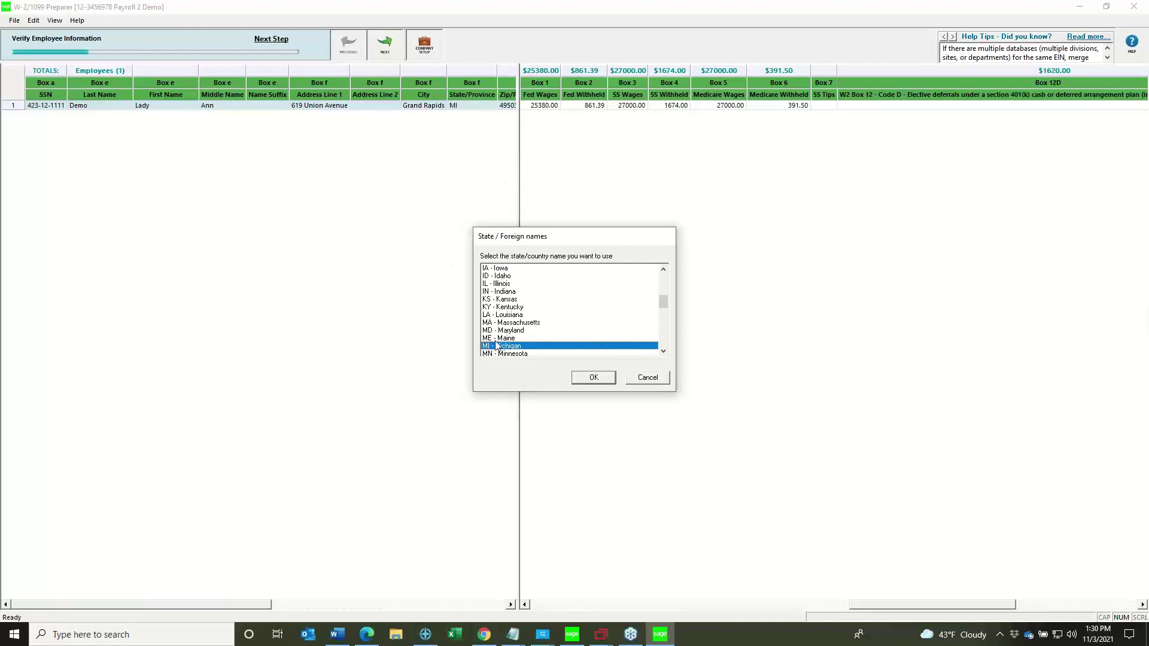
left_click(577, 377)
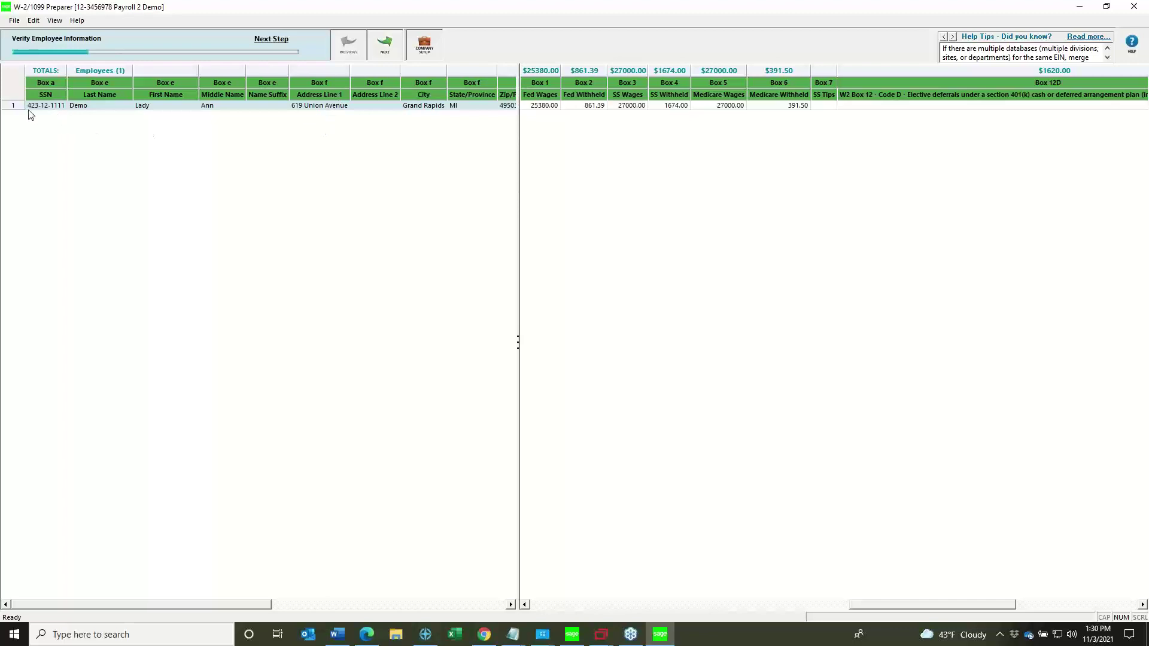
- Recheck the employee's identification and address fields and advance to verifying additional employee information
left_click(54, 107)
left_click(158, 105)
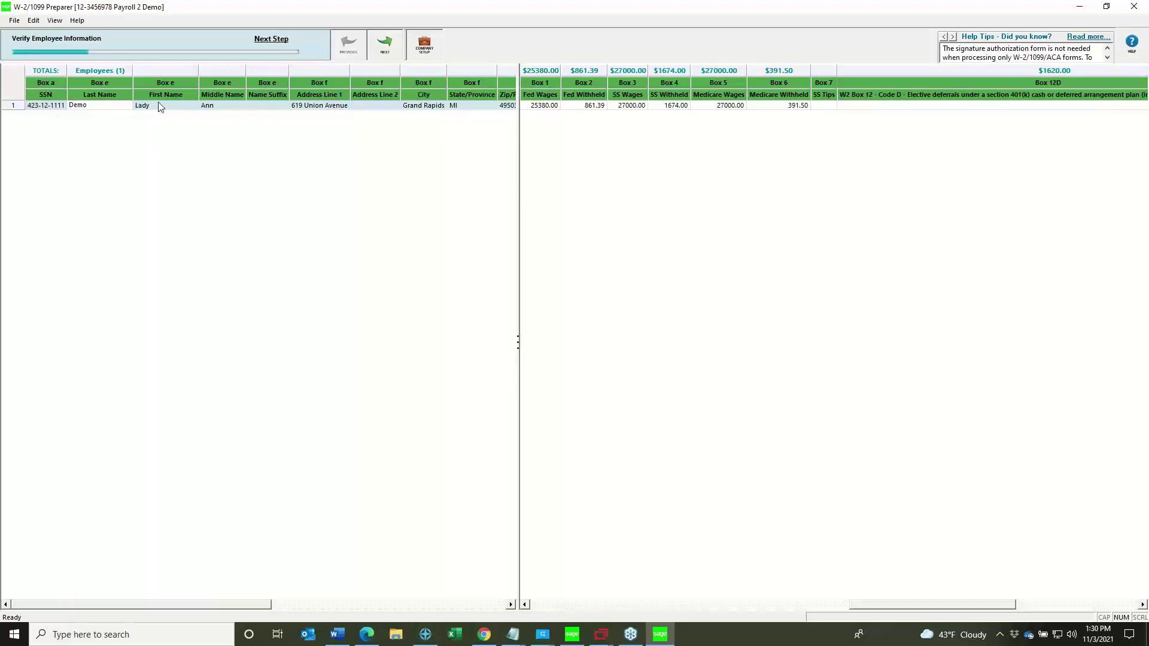
left_click(214, 106)
left_click(316, 107)
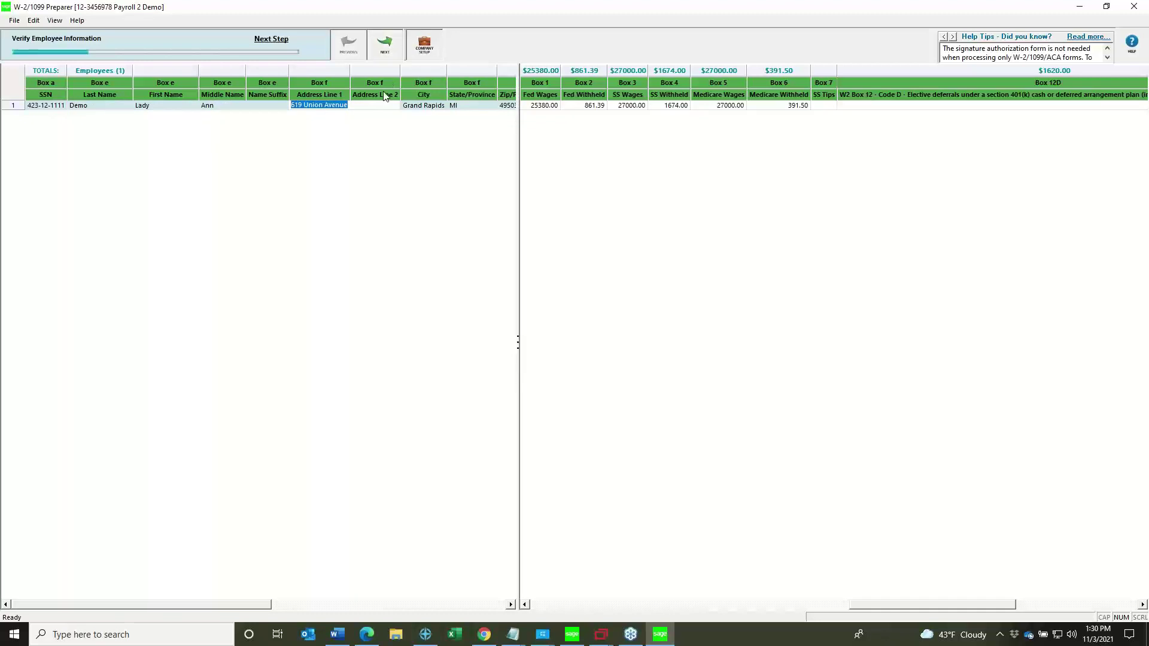
left_click(375, 107)
left_click(392, 47)
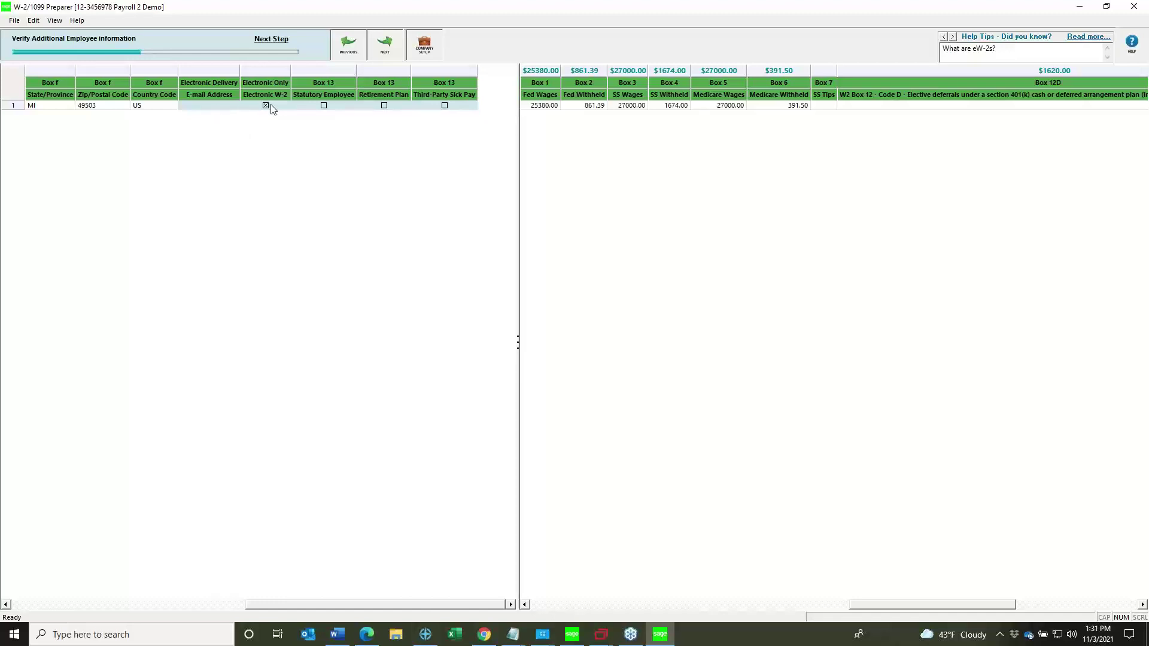
- Clear the employee's Electronic W-2 option and advance to verifying federal information
left_click(223, 105)
left_click(266, 105)
left_click(378, 49)
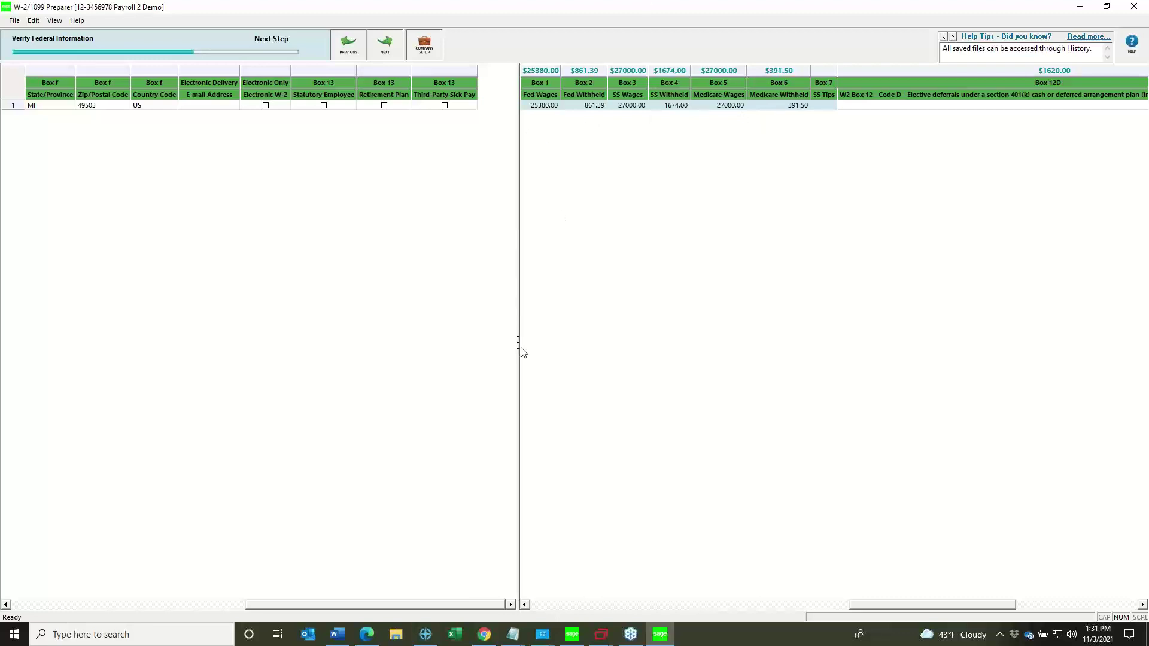
- Widen the wage and tax pane, review the federal amounts, and advance to verifying state information
left_click_drag(518, 341, 481, 321)
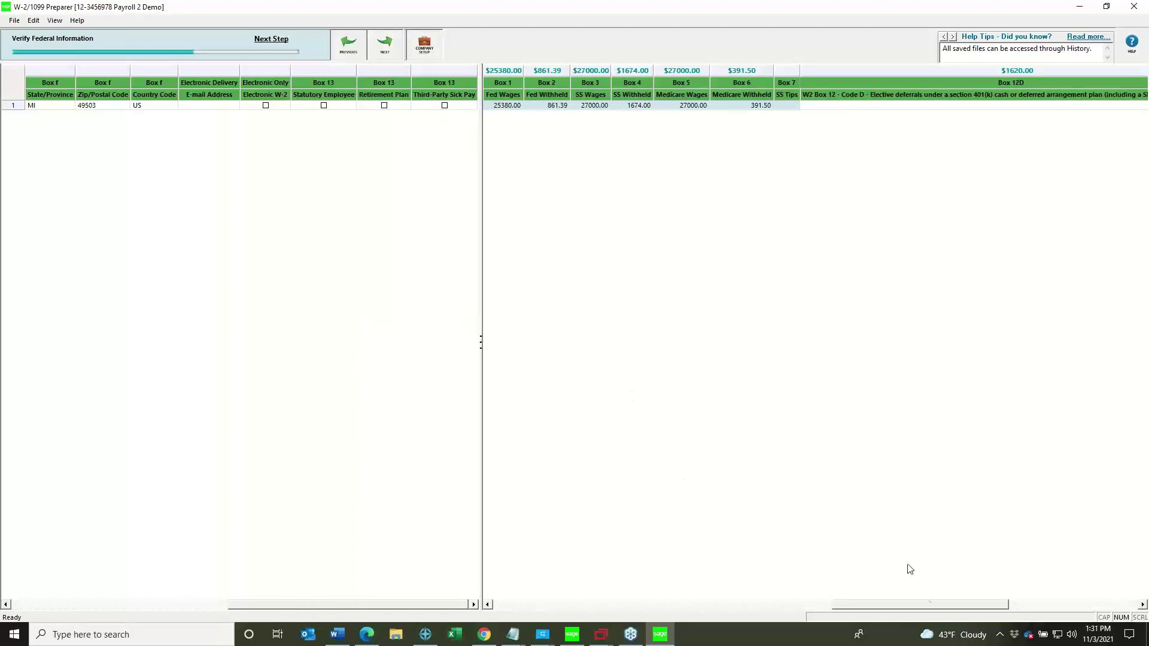
left_click_drag(927, 603, 584, 603)
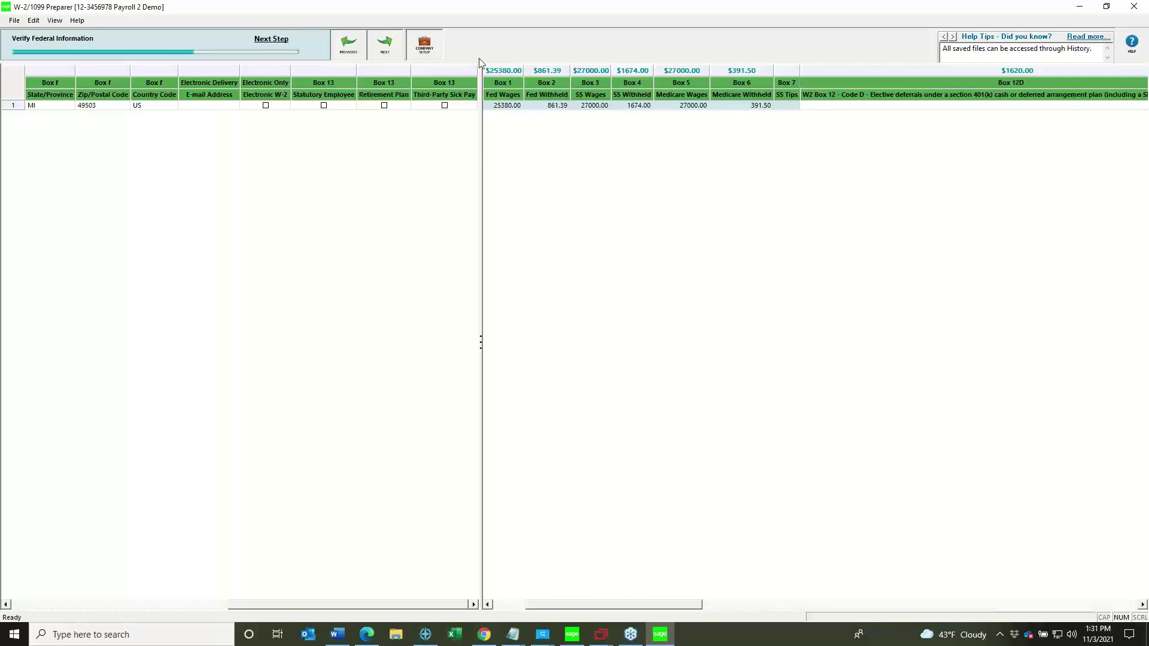
left_click(389, 53)
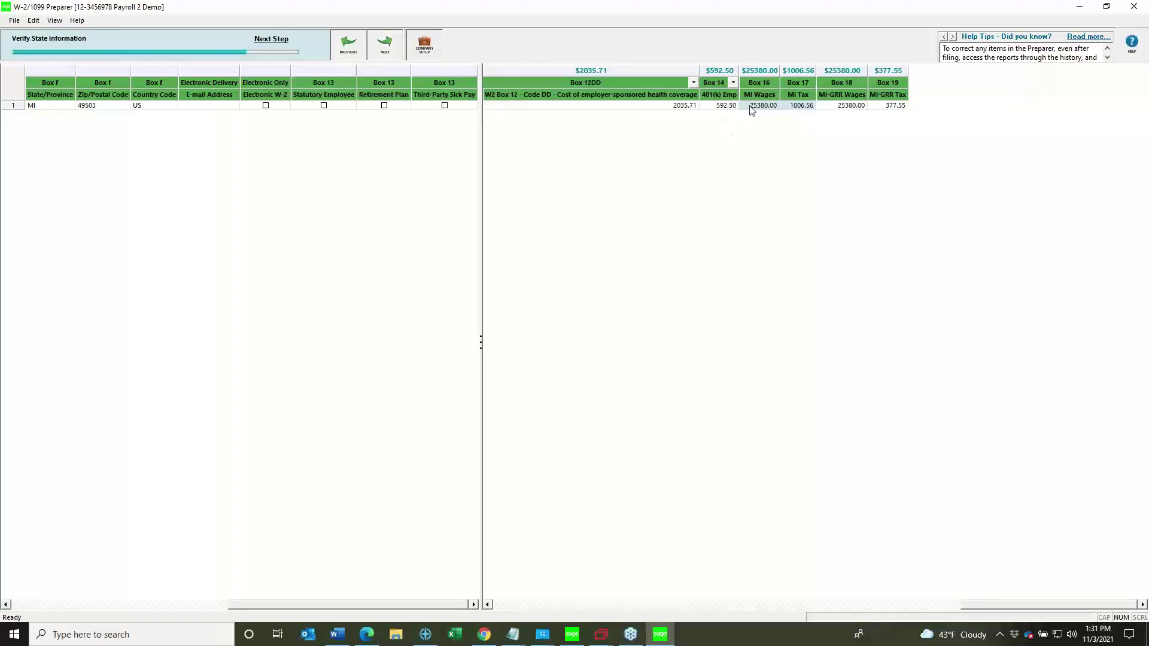
- Verify the Michigan wages and all other W-2 data, and complete the data verification
left_click(755, 106)
left_click(383, 44)
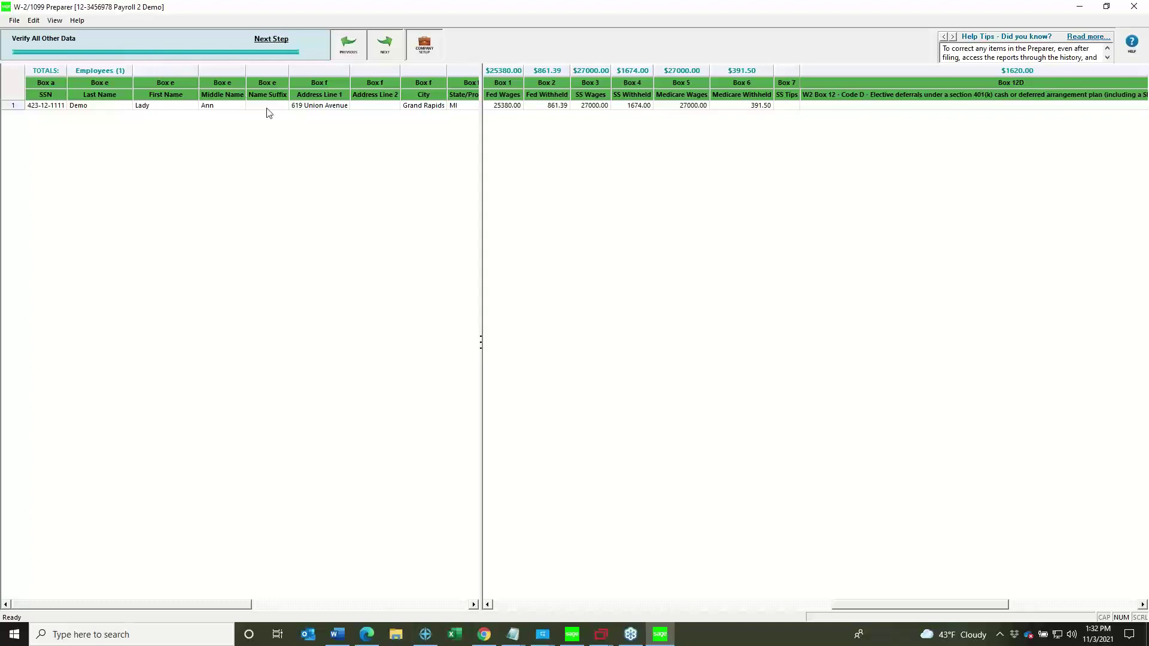
left_click(383, 43)
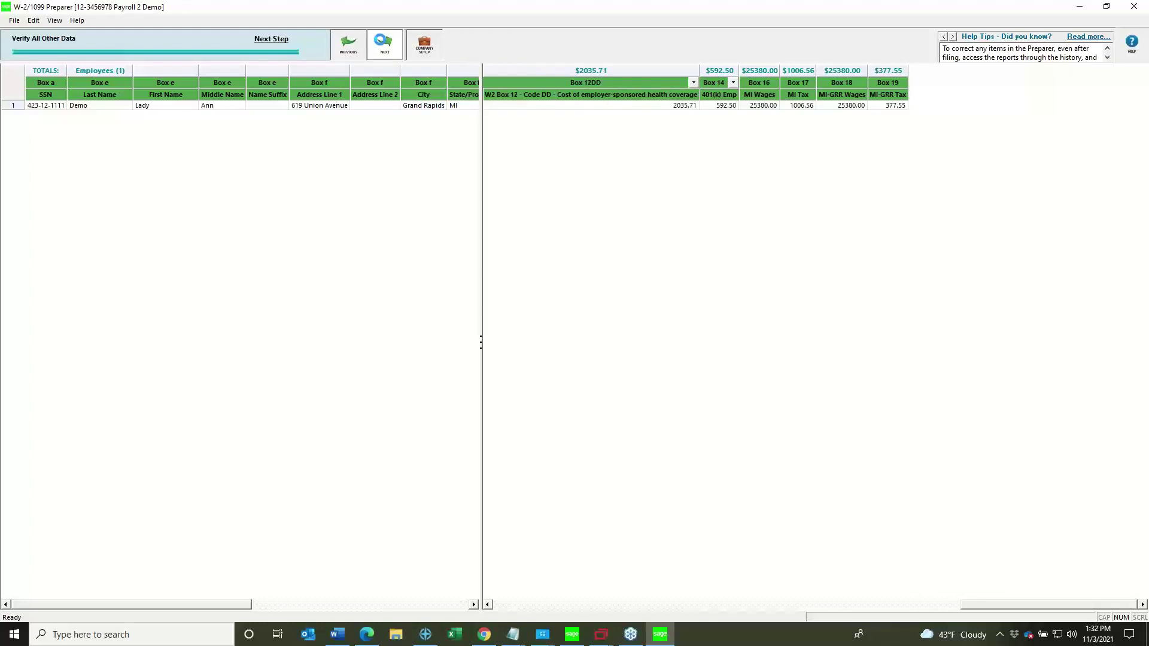
left_click(383, 44)
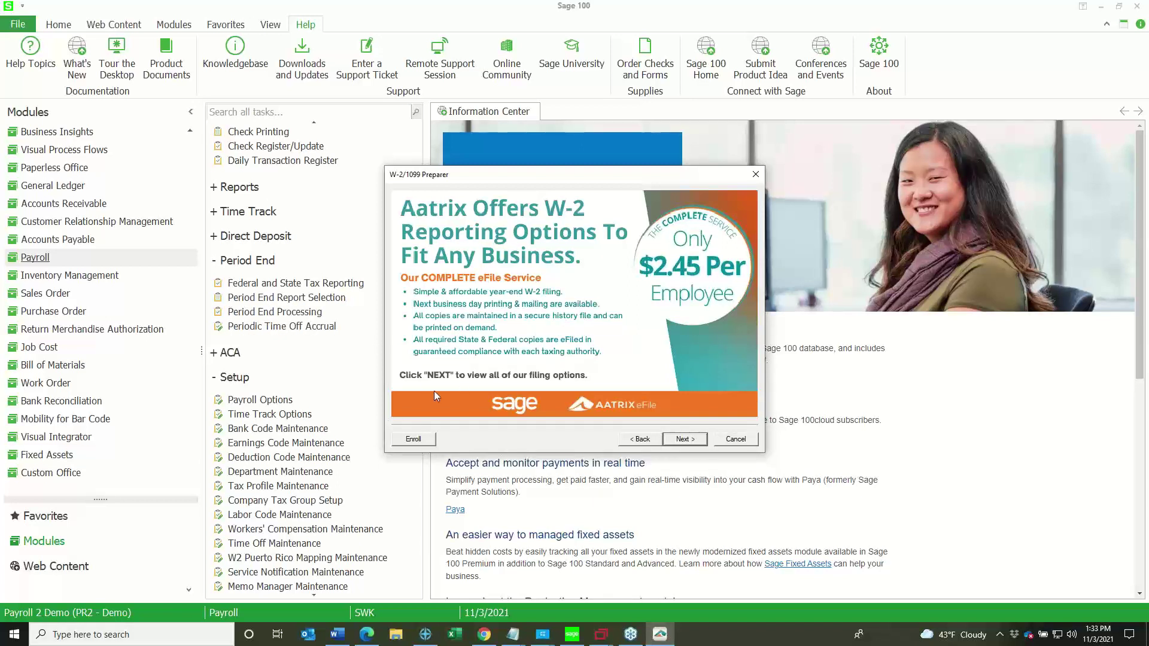
- Continue past the Aatrix offer and choose Other Options with Print my Employee W-2s
left_click(687, 446)
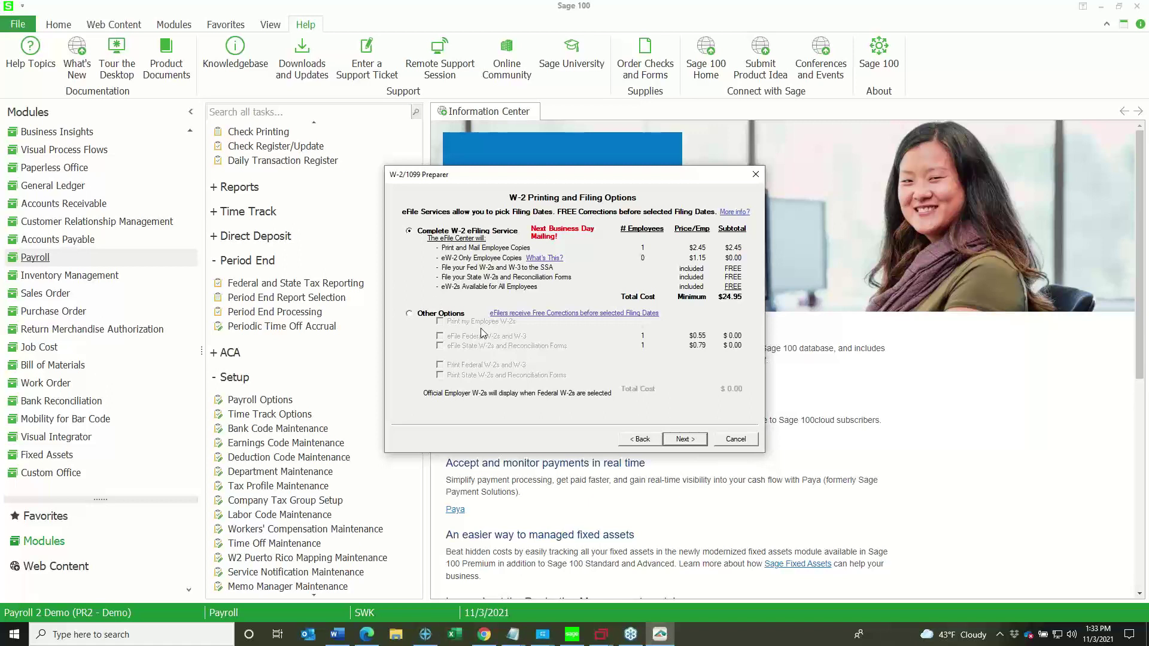
left_click(410, 313)
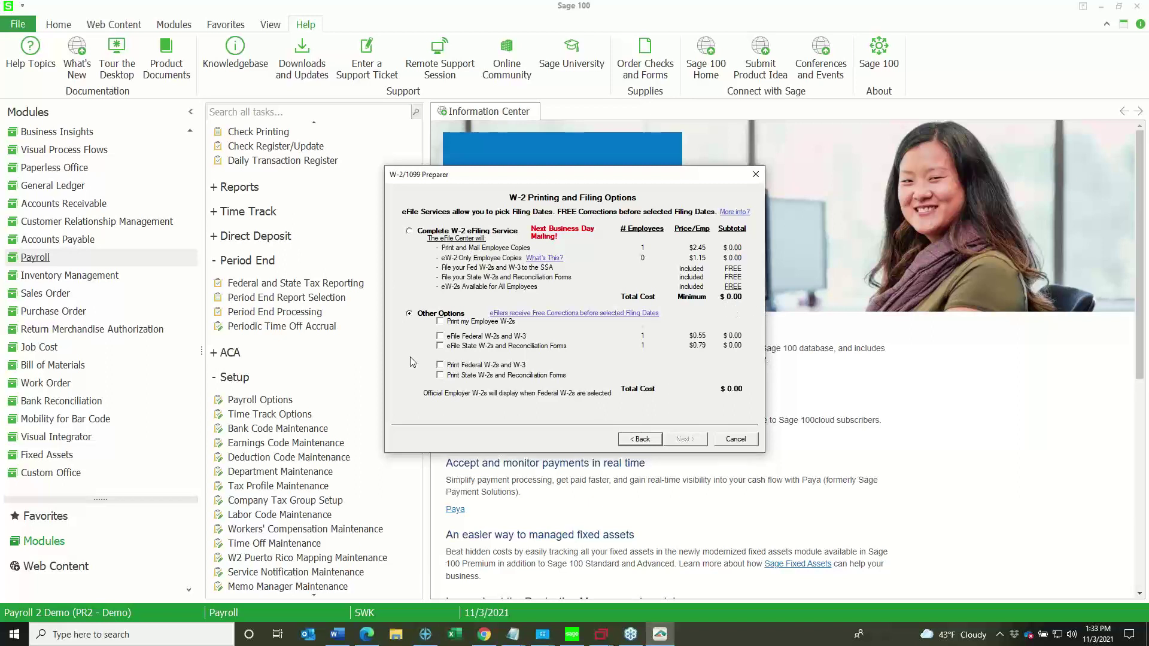
left_click(441, 321)
- Try selecting eFile for the federal W-2s and W-3 and for the state W-2s, and clear both again
left_click(441, 336)
left_click(441, 346)
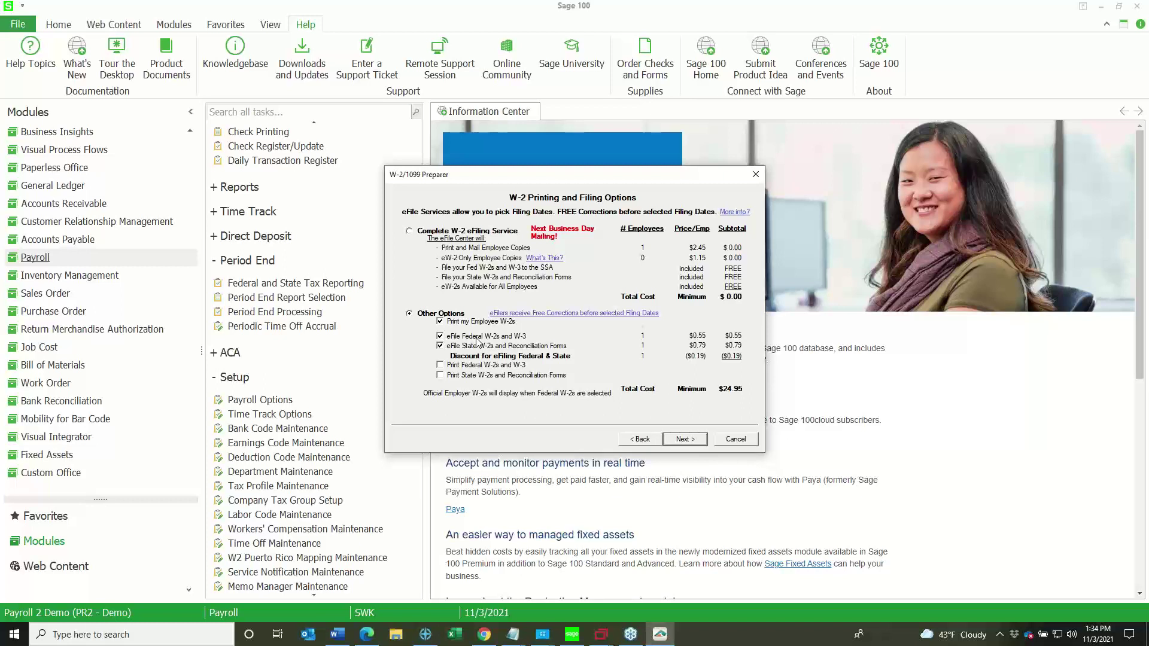
left_click(440, 336)
left_click(440, 345)
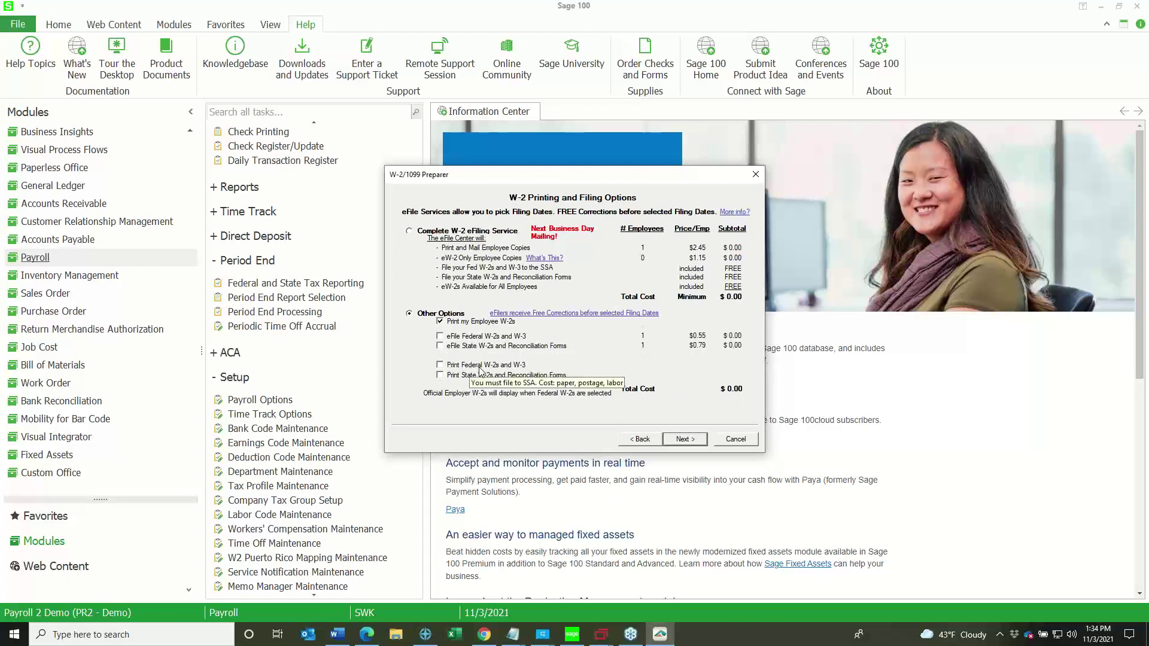
- Select printing of the Federal W-2s and W-3 and the State W-2s and Reconciliation Forms, and acknowledge the notice
left_click(440, 364)
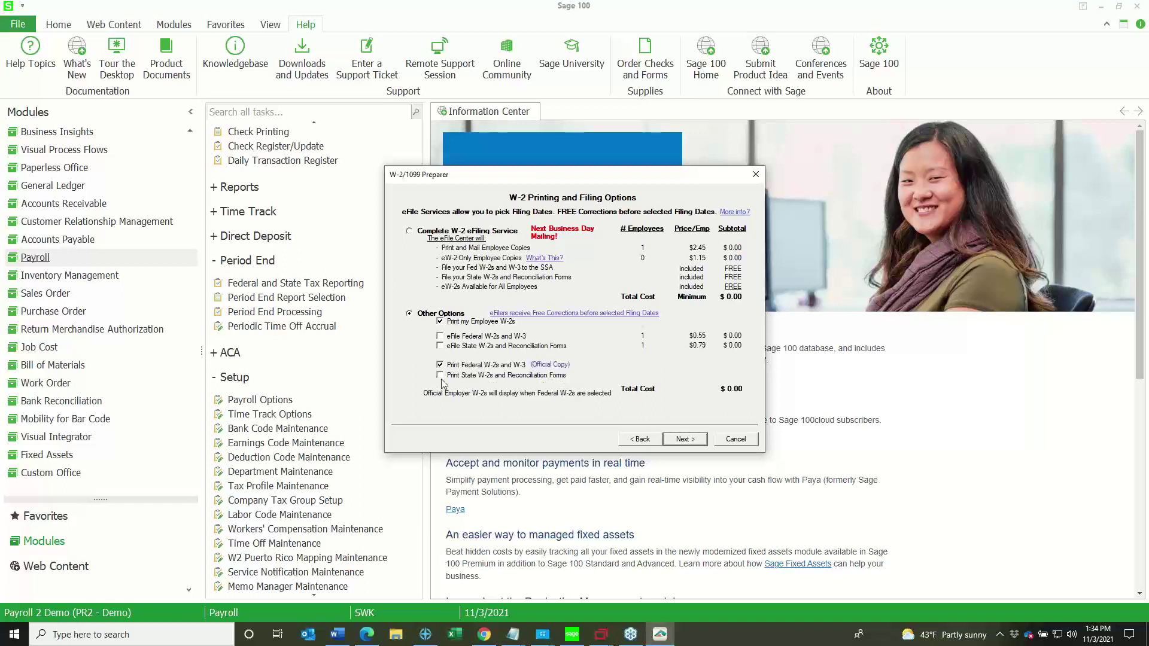
left_click(440, 375)
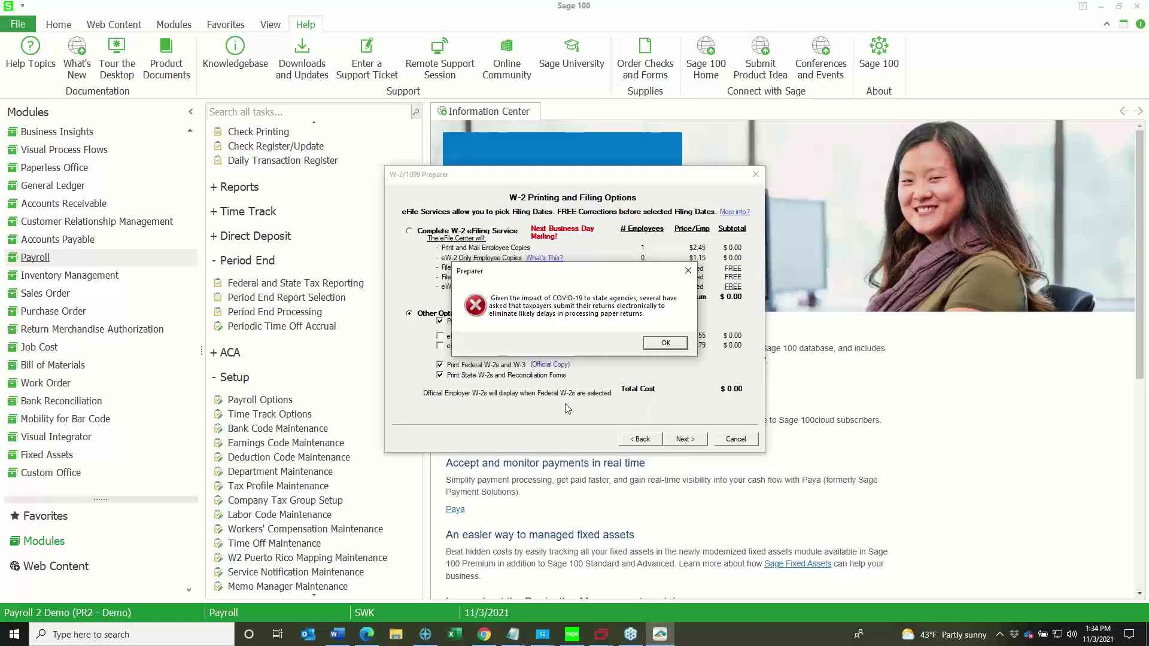
left_click(666, 343)
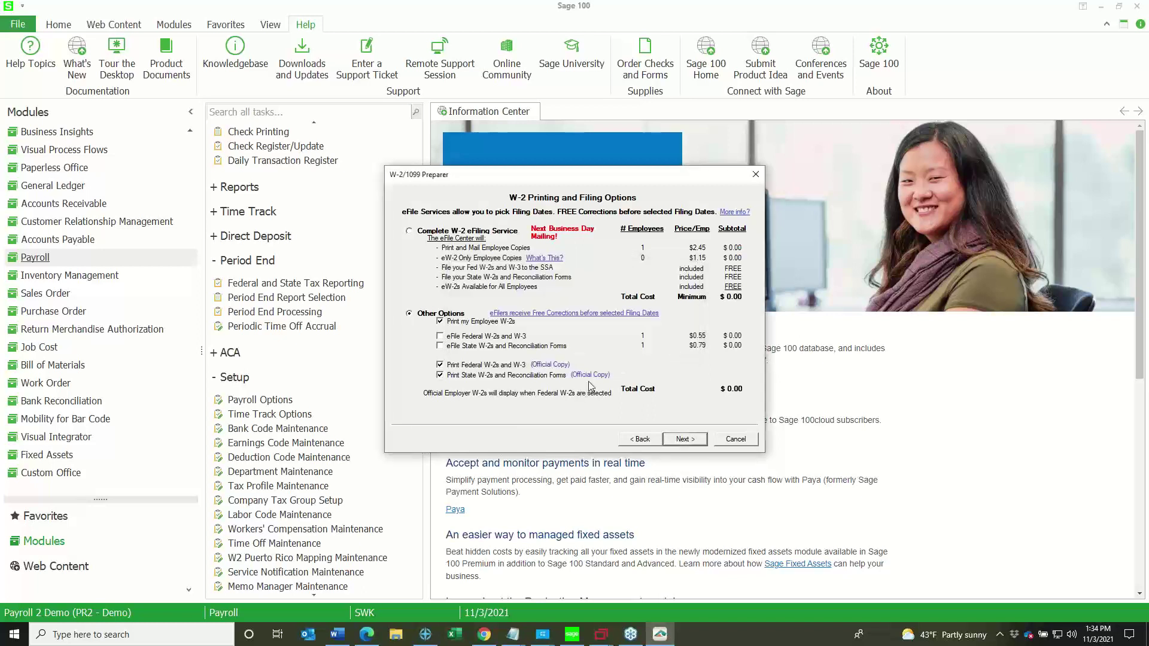
- Try combining federal and state eFiling with the printed copies, and return to print-only filing
left_click(440, 337)
left_click(439, 346)
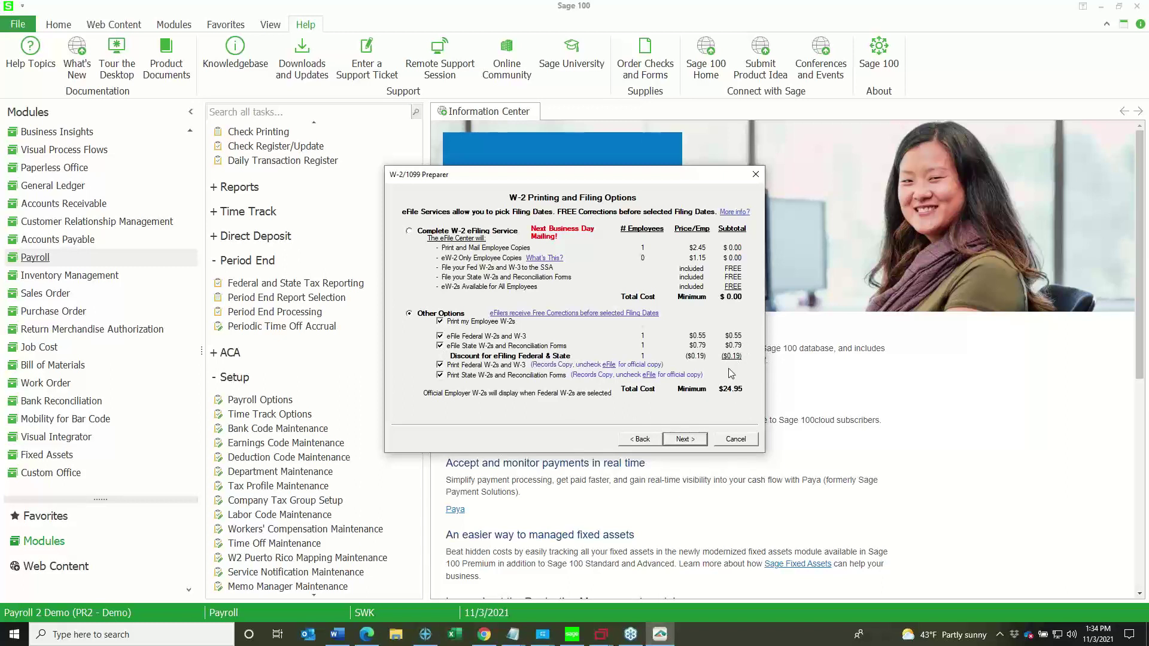
left_click(440, 337)
left_click(440, 346)
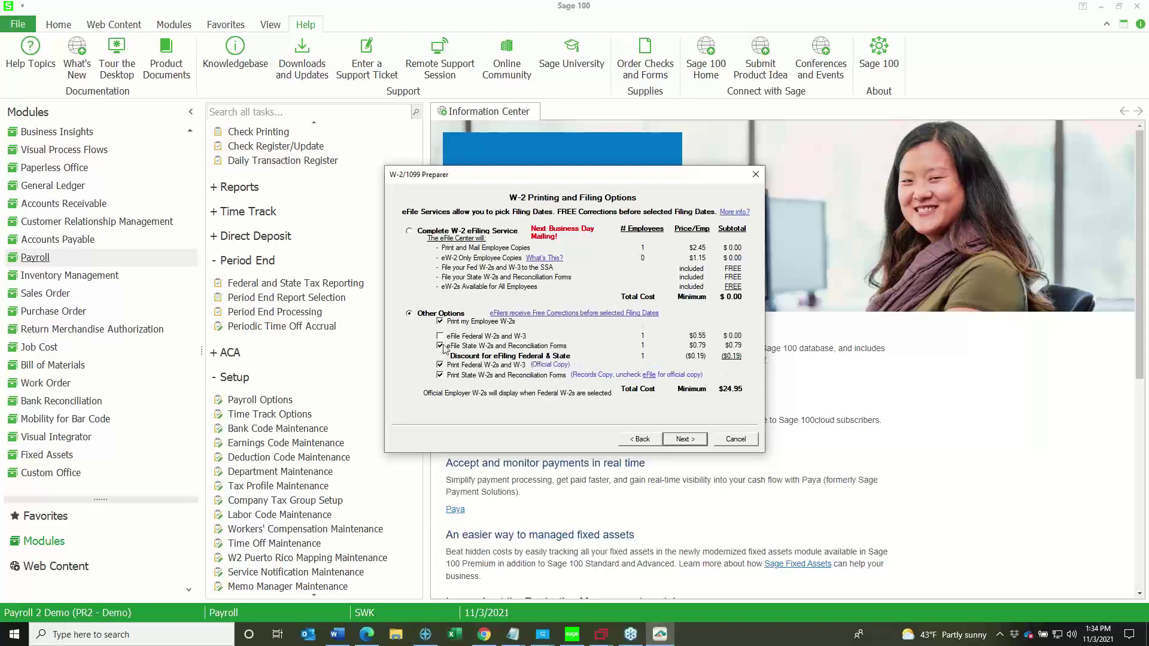
left_click(656, 344)
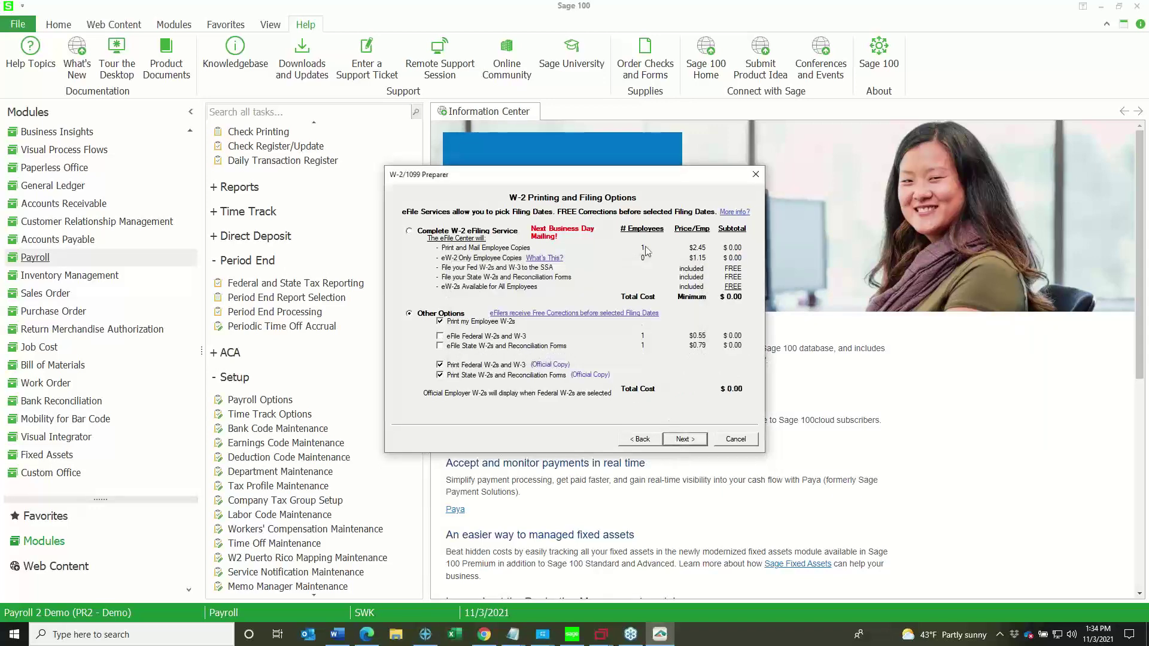
- Decline the Complete W-2 eFile Service, keep MI - Michigan as the state to file, and advance to the data review
left_click(684, 437)
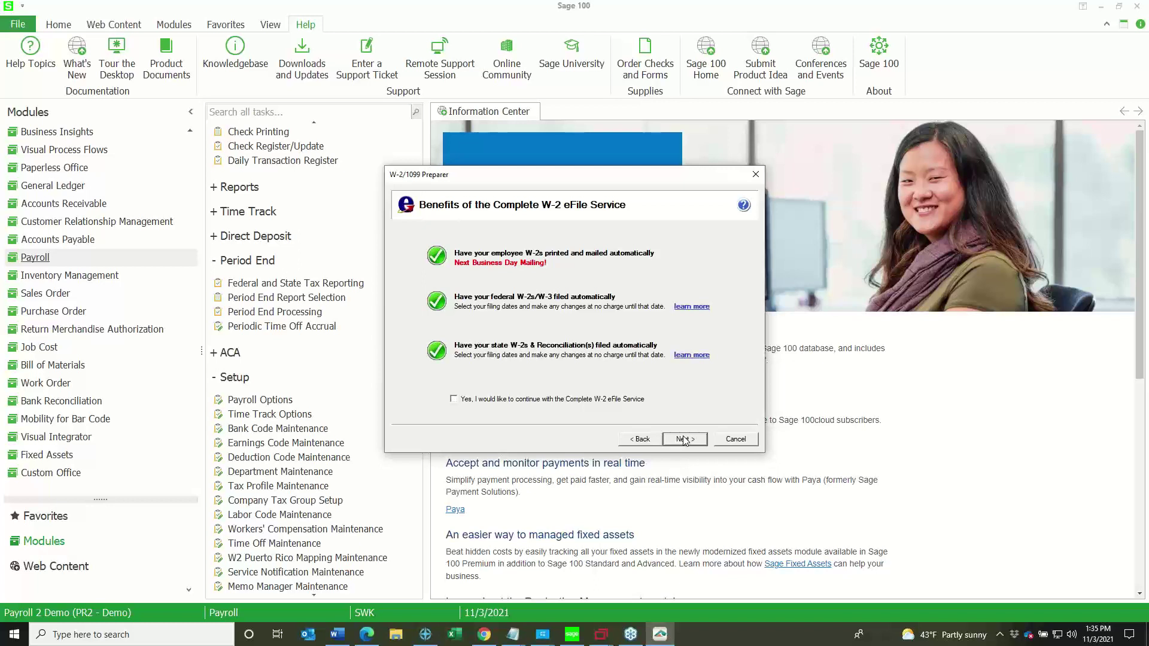
left_click(684, 440)
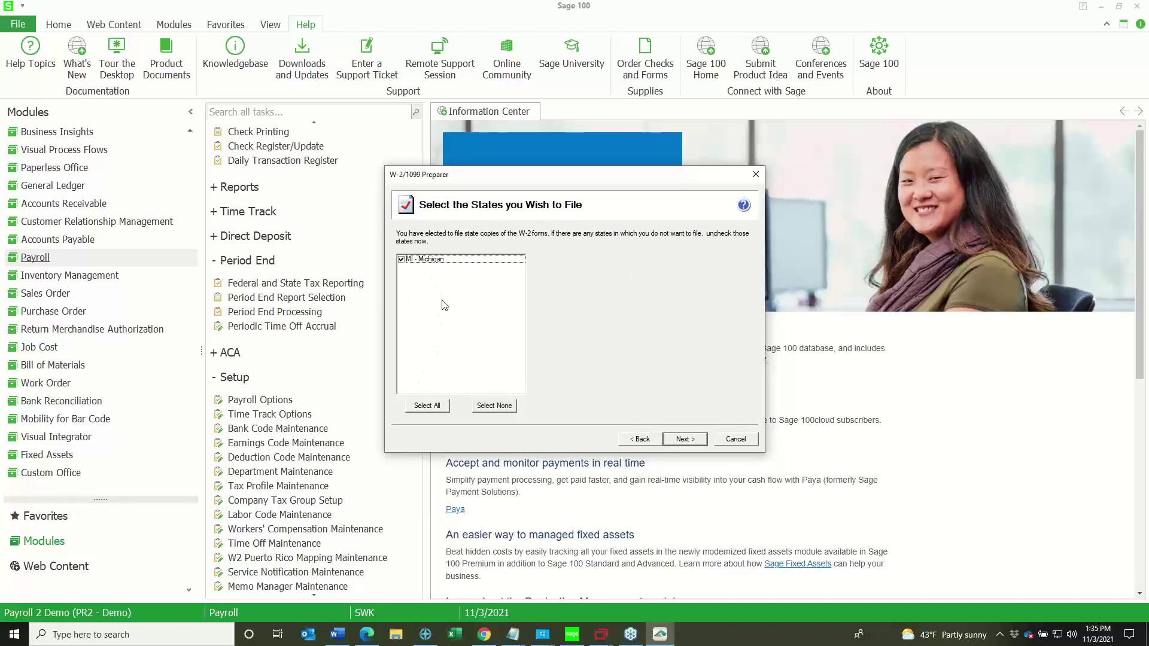
left_click(684, 441)
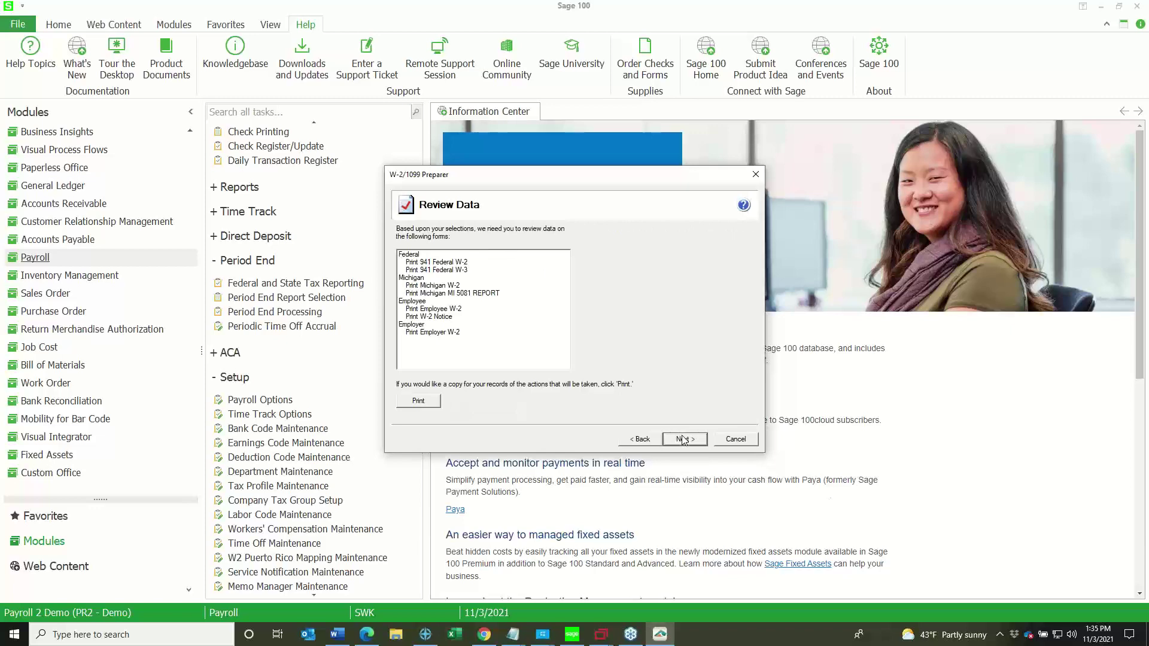
- Accept the list of forms under review and pass the Michigan W-2, acknowledging the paper warning and cancelling its printing
left_click(684, 440)
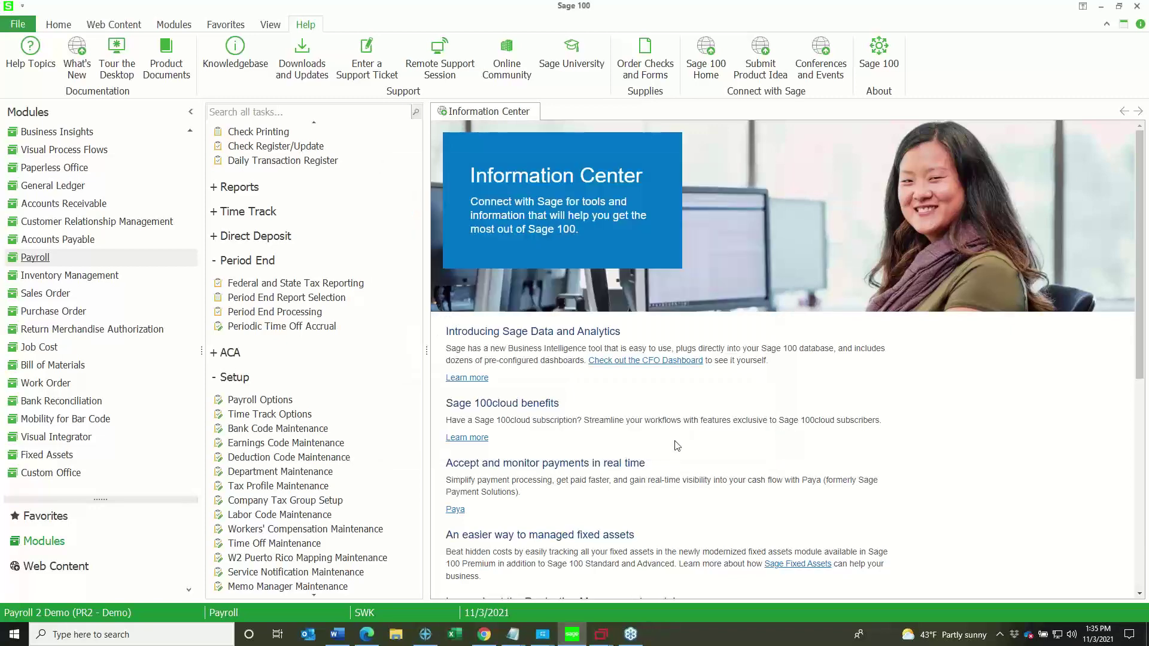
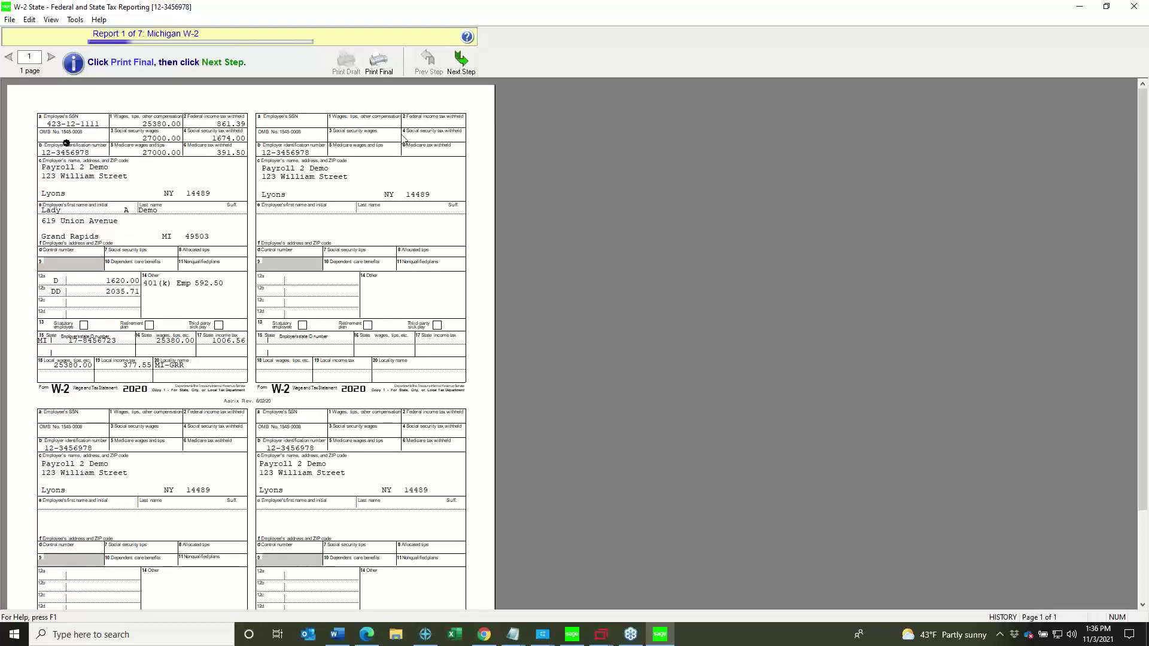
left_click(458, 63)
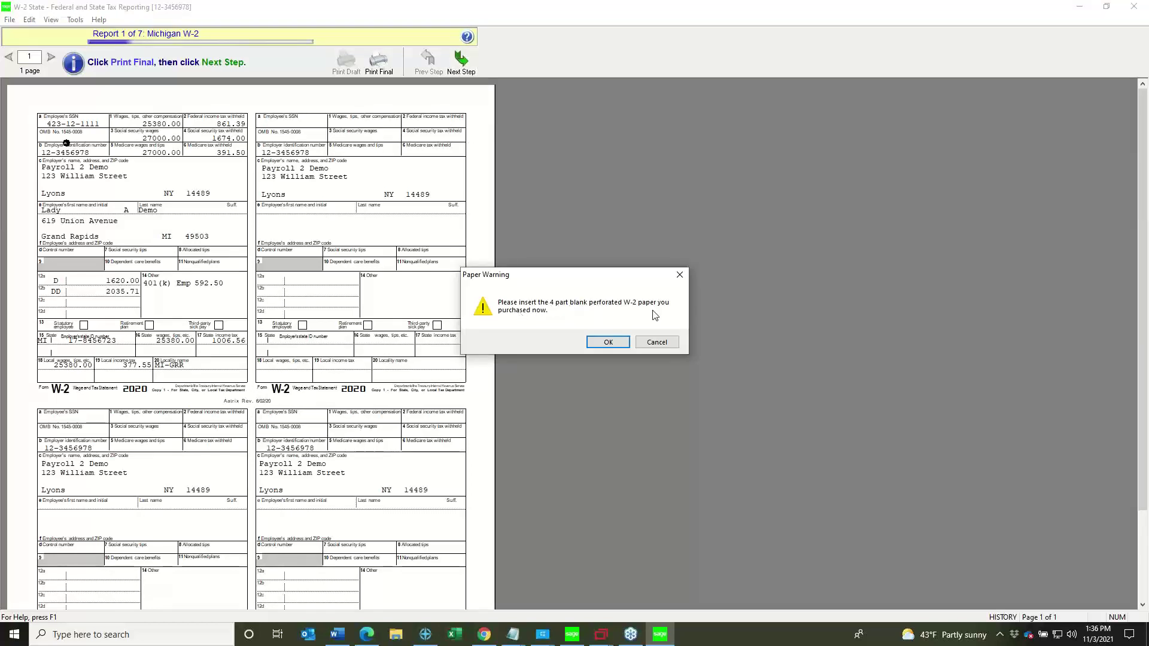
left_click(606, 342)
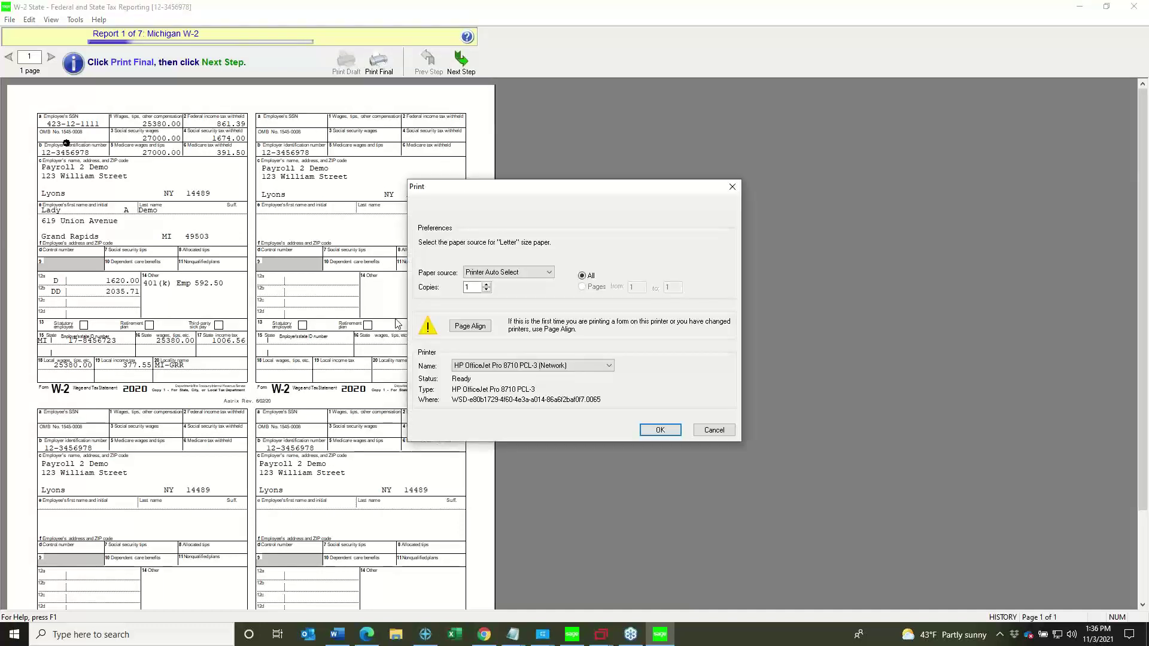
left_click(715, 431)
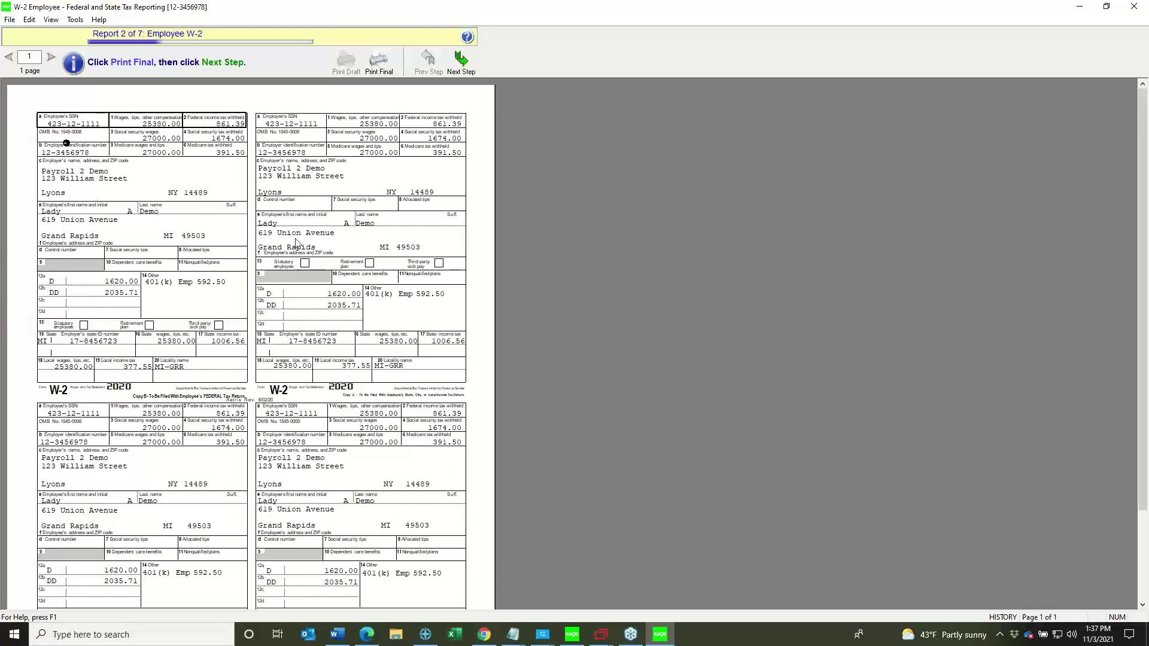
- Pass the Employee W-2 and Employer W-2 reports without printing either one
left_click(461, 60)
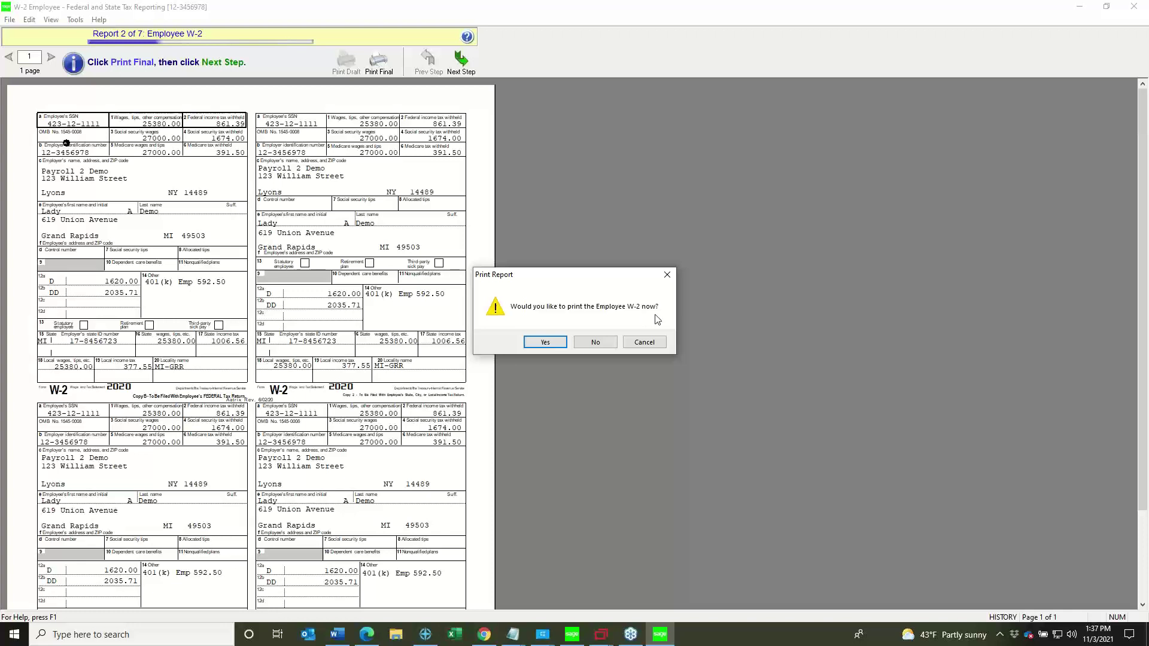
left_click(595, 343)
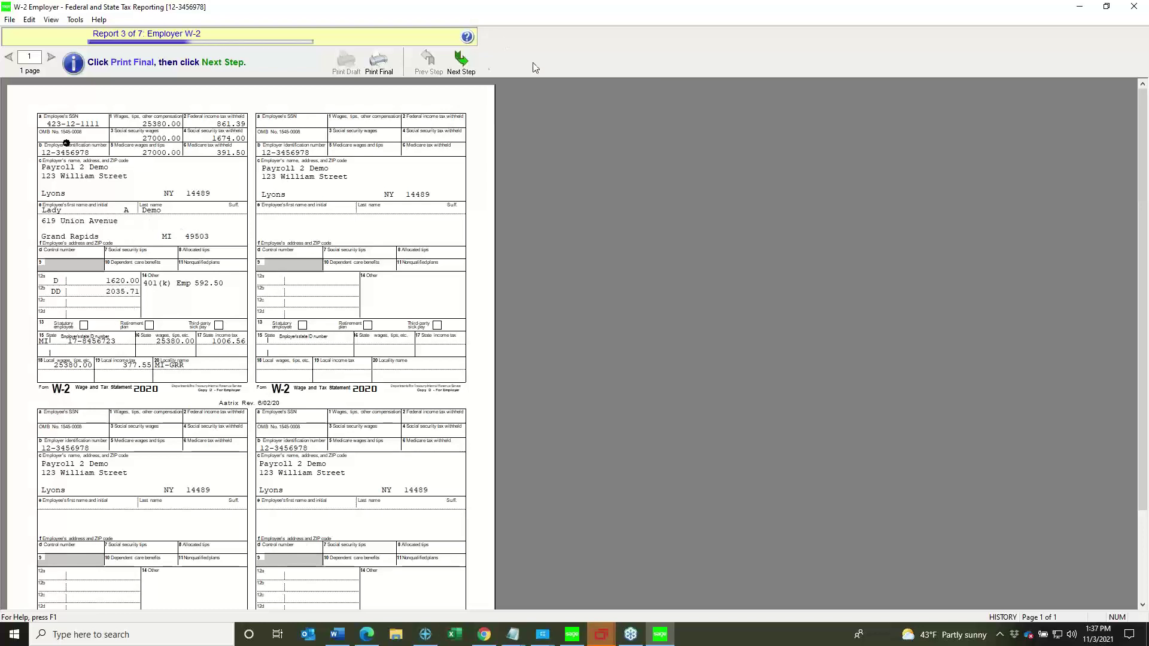
left_click(460, 65)
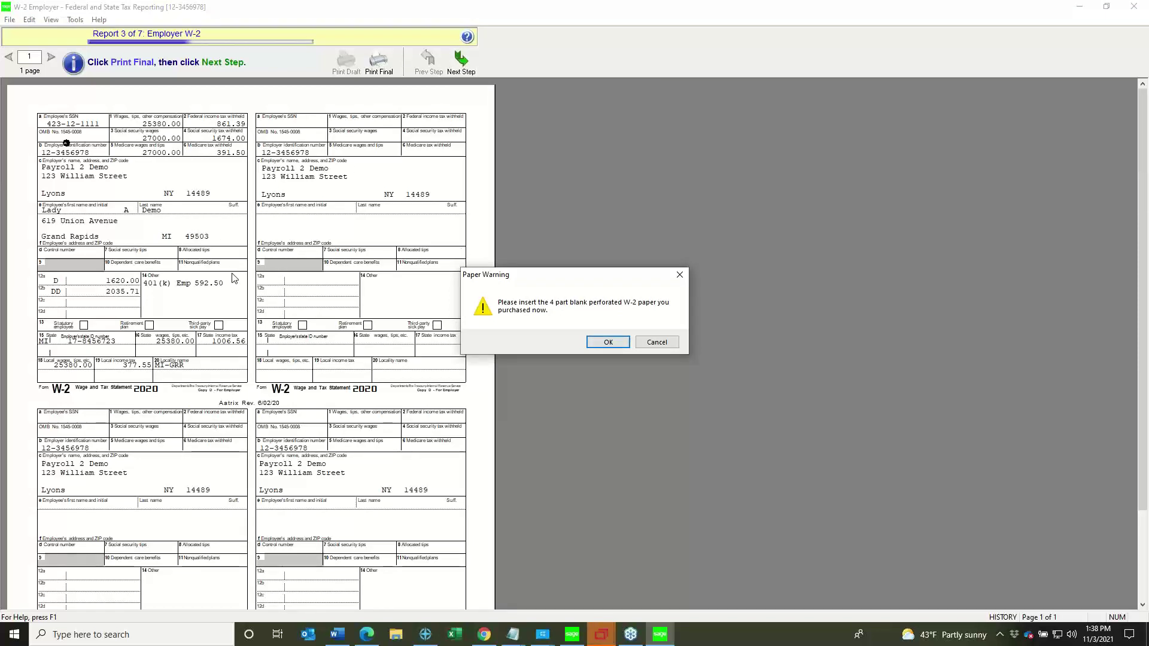
left_click(608, 342)
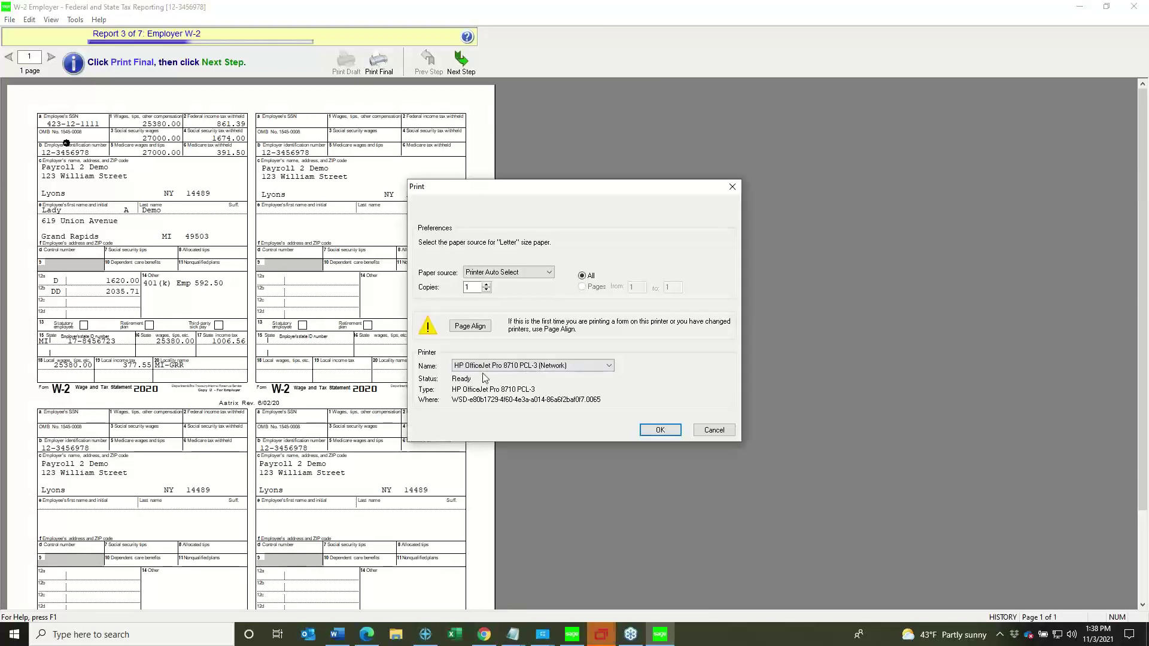
left_click(713, 429)
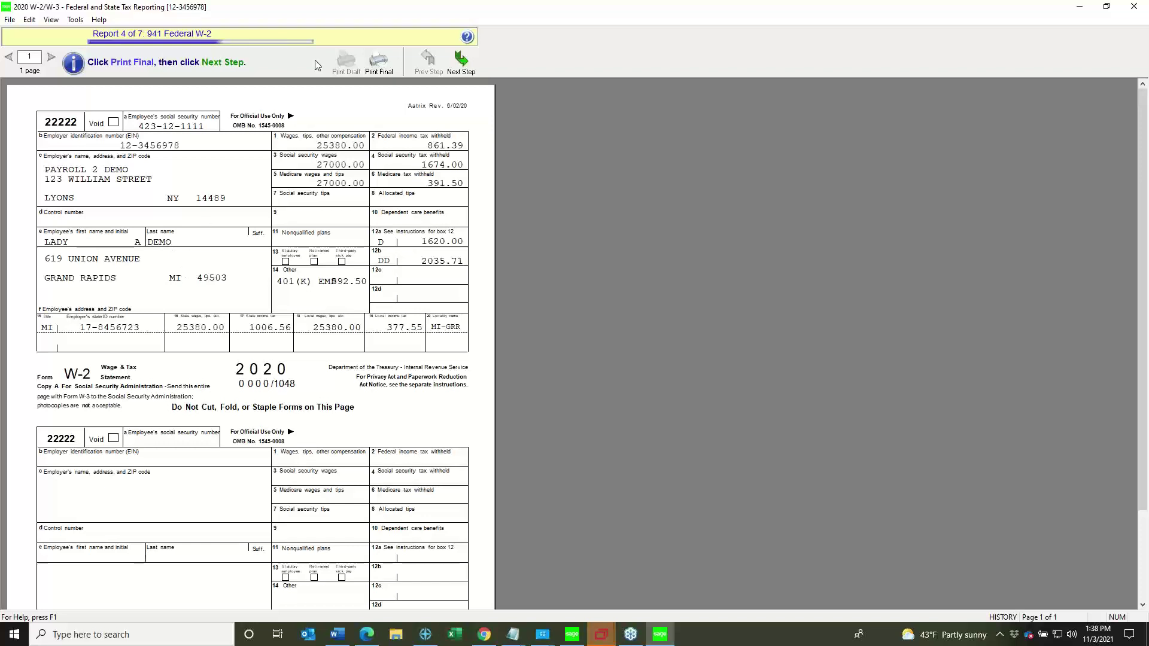
- Review the 941 Federal W-2 and 941 Federal W-3 and continue past both, declining to print them
left_click(459, 63)
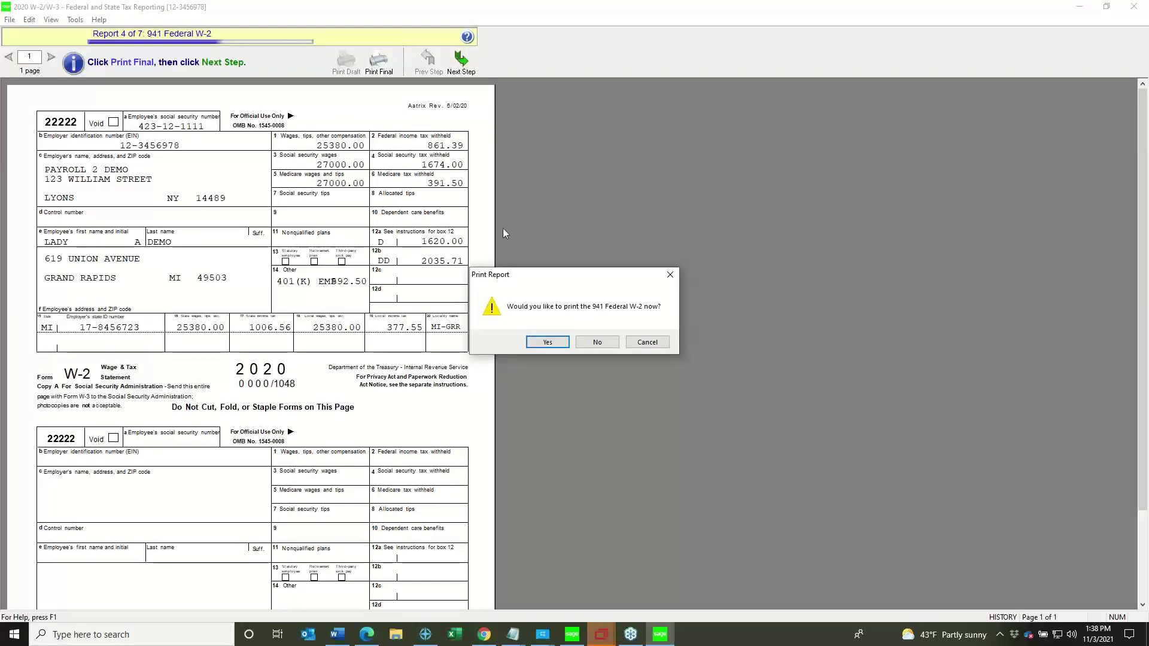
left_click(599, 343)
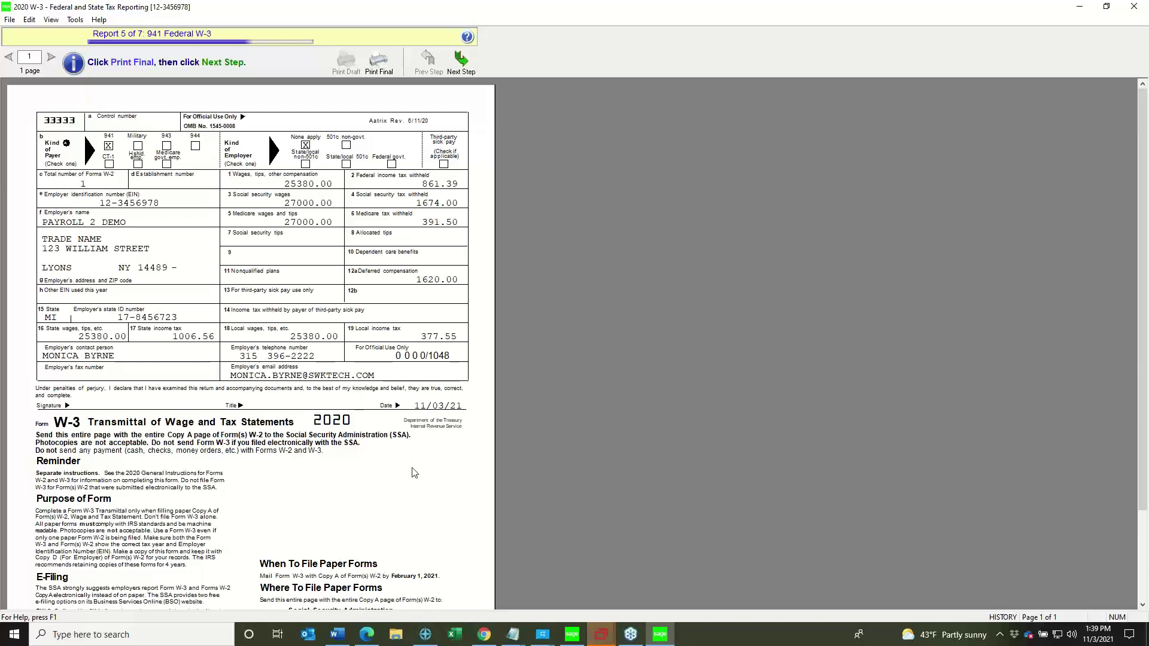
scroll(416, 473, "down", 2)
scroll(416, 473, "up", 3)
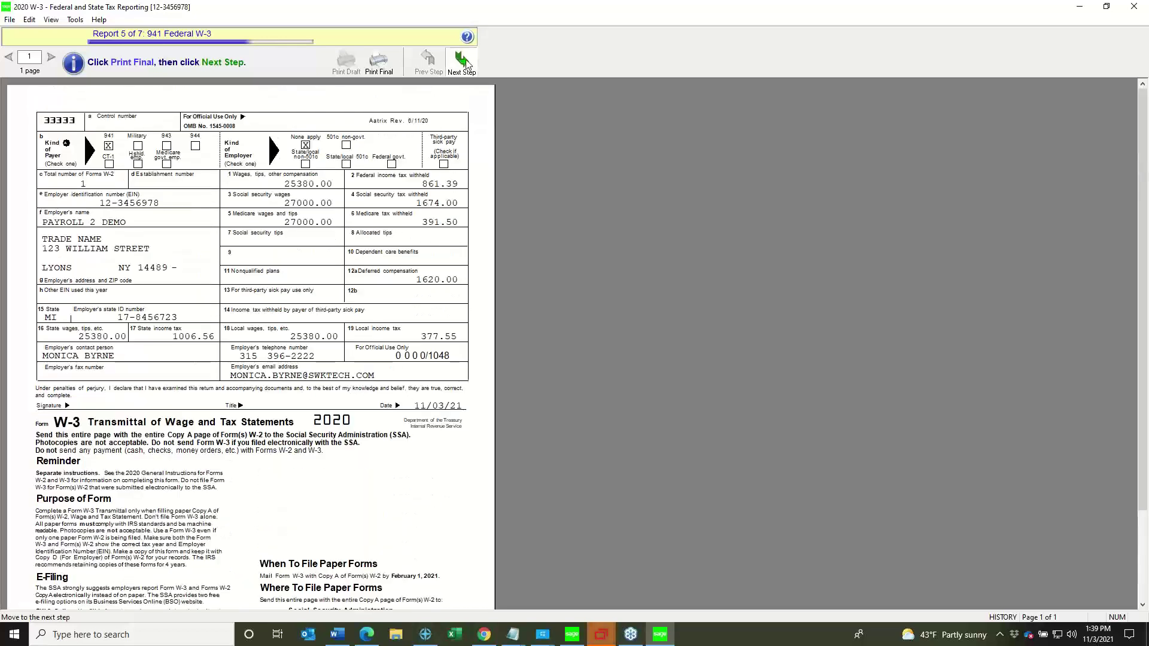
left_click(463, 61)
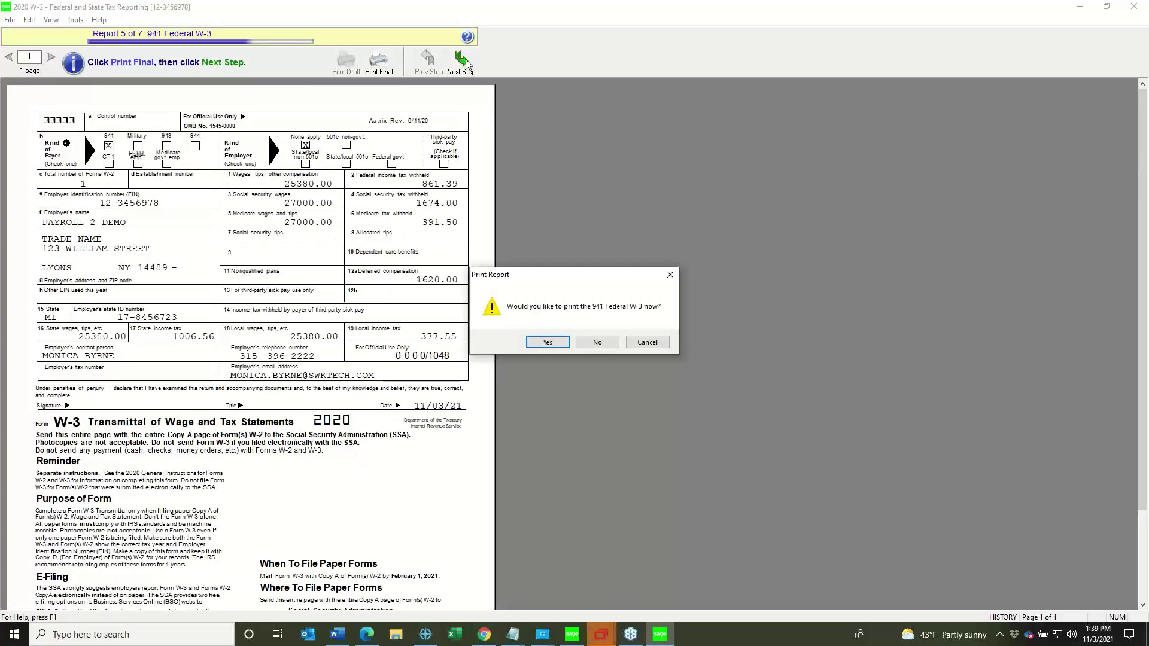
left_click(600, 342)
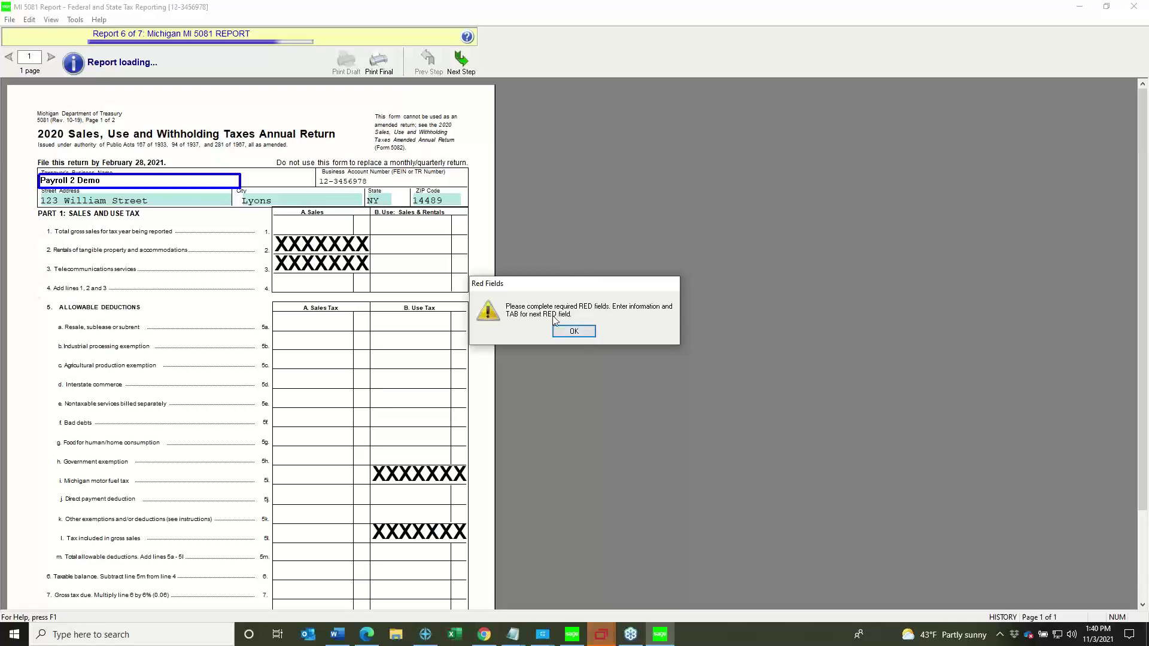
- Set the Michigan withholding paid on line 19 of the MI 5081 report to 200.00, agree to the verification notice, and skip printing
left_click(573, 331)
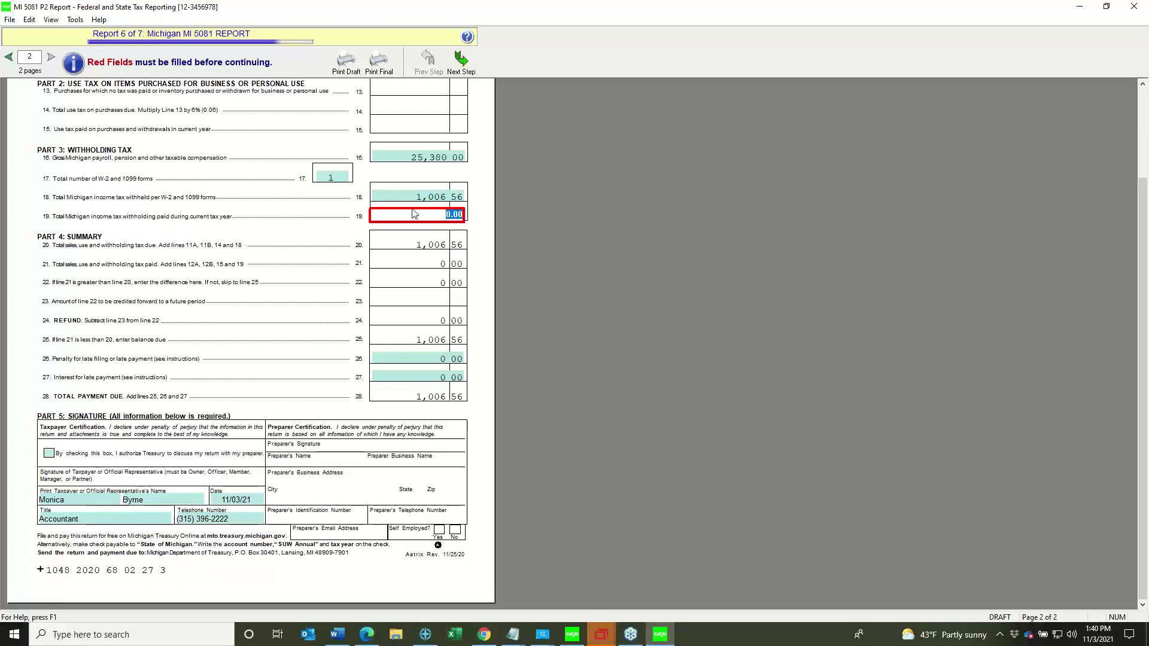
type("200")
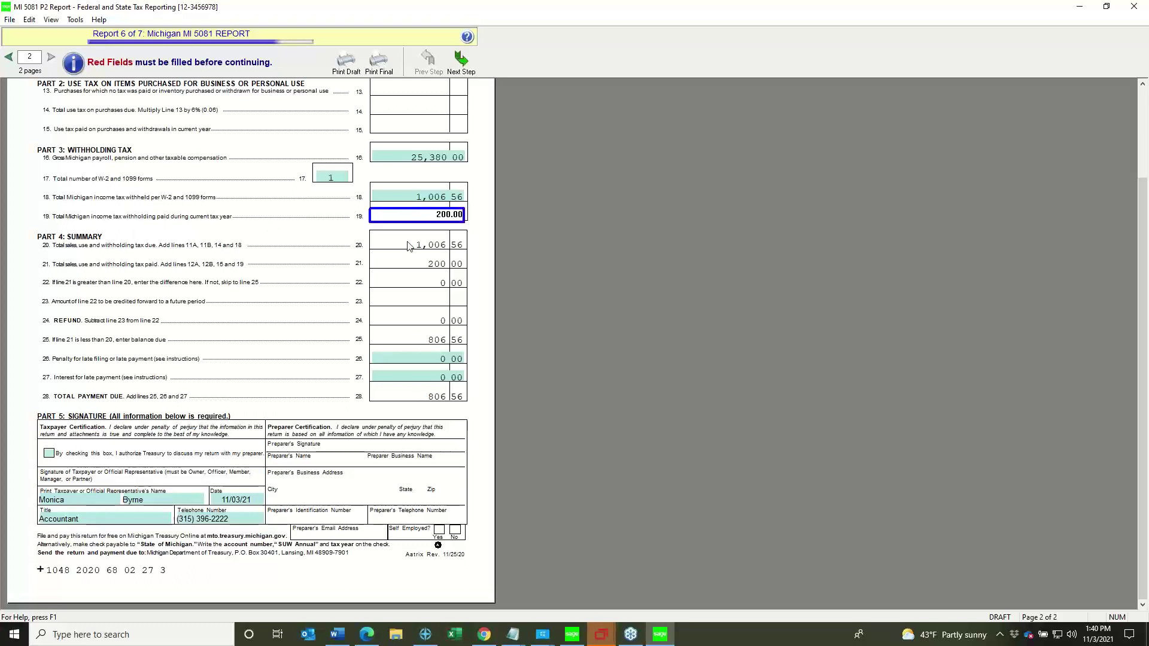
left_click(460, 60)
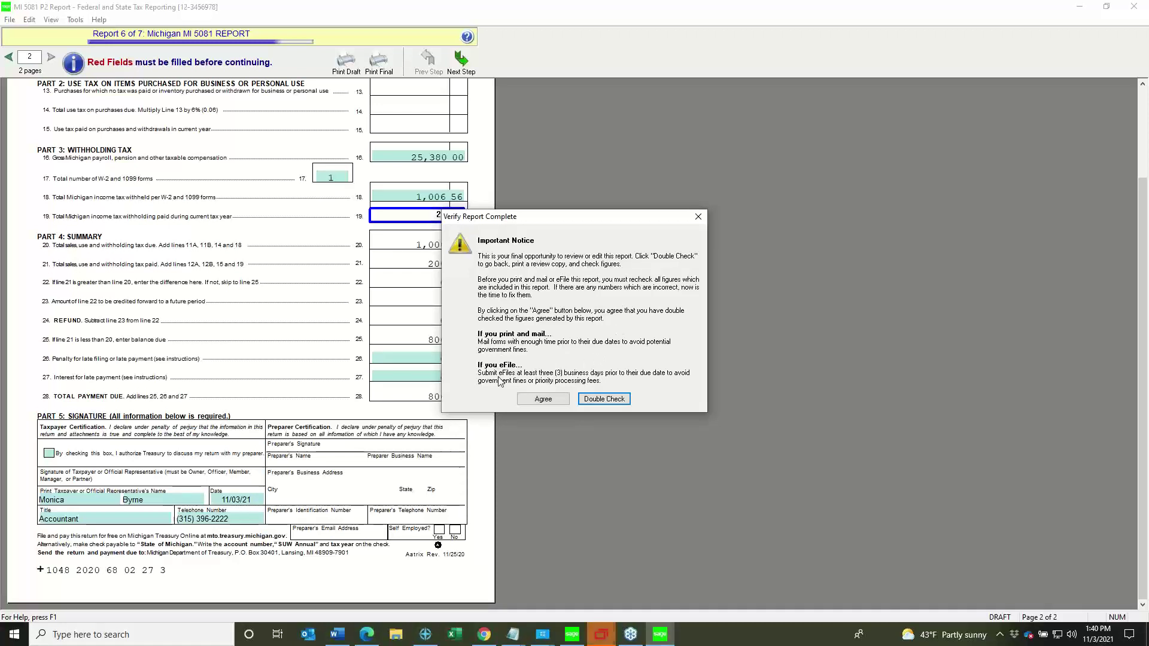
left_click(535, 399)
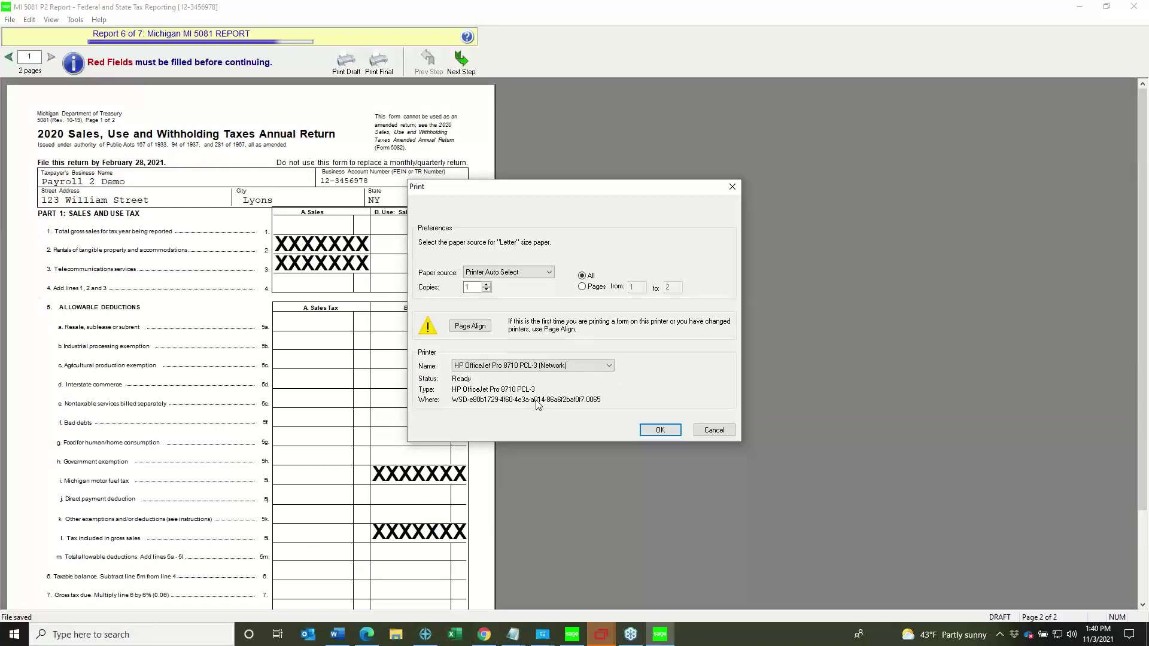
left_click(722, 434)
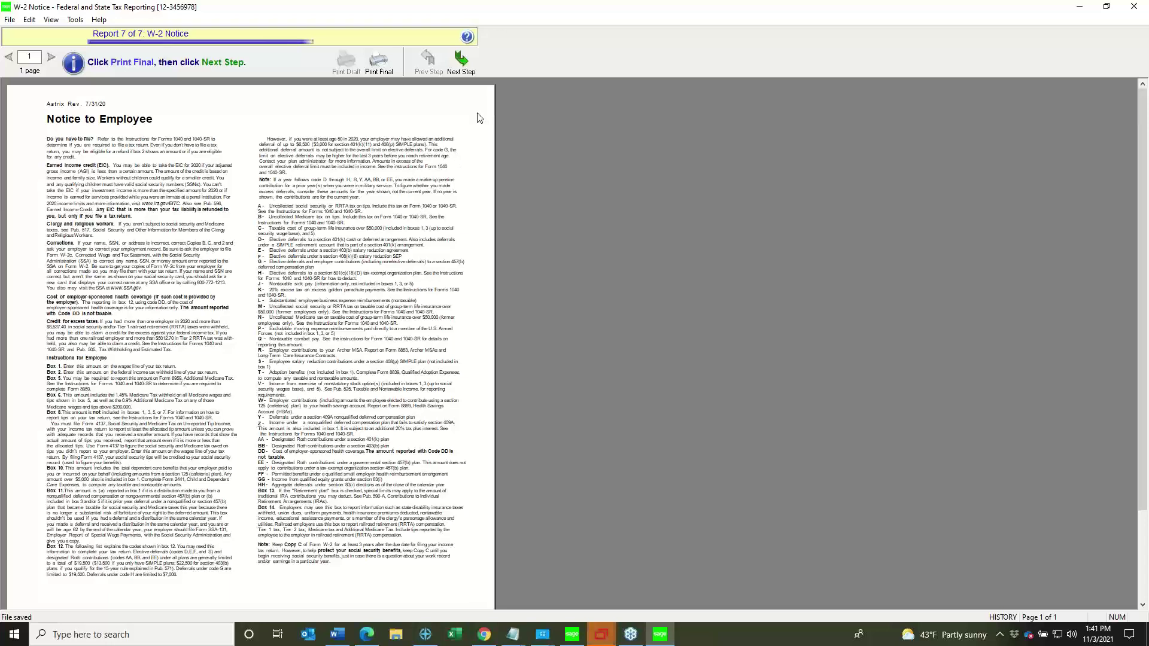
- Decline printing the W-2 Notice and close the W-2 History File Options
left_click(462, 61)
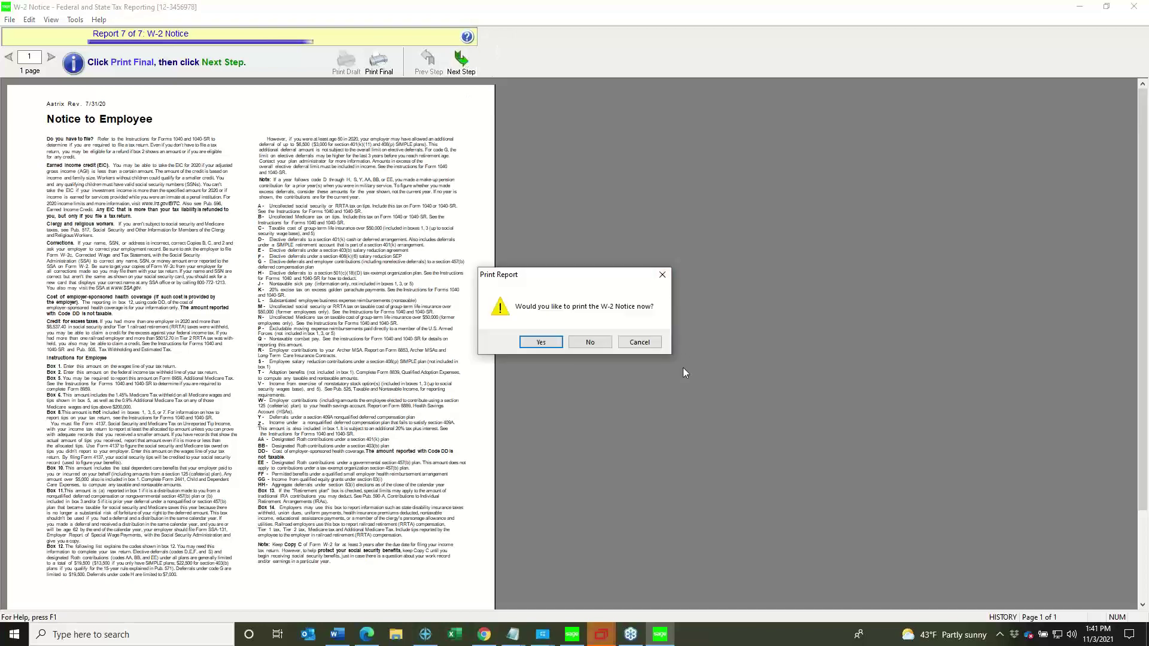
left_click(595, 346)
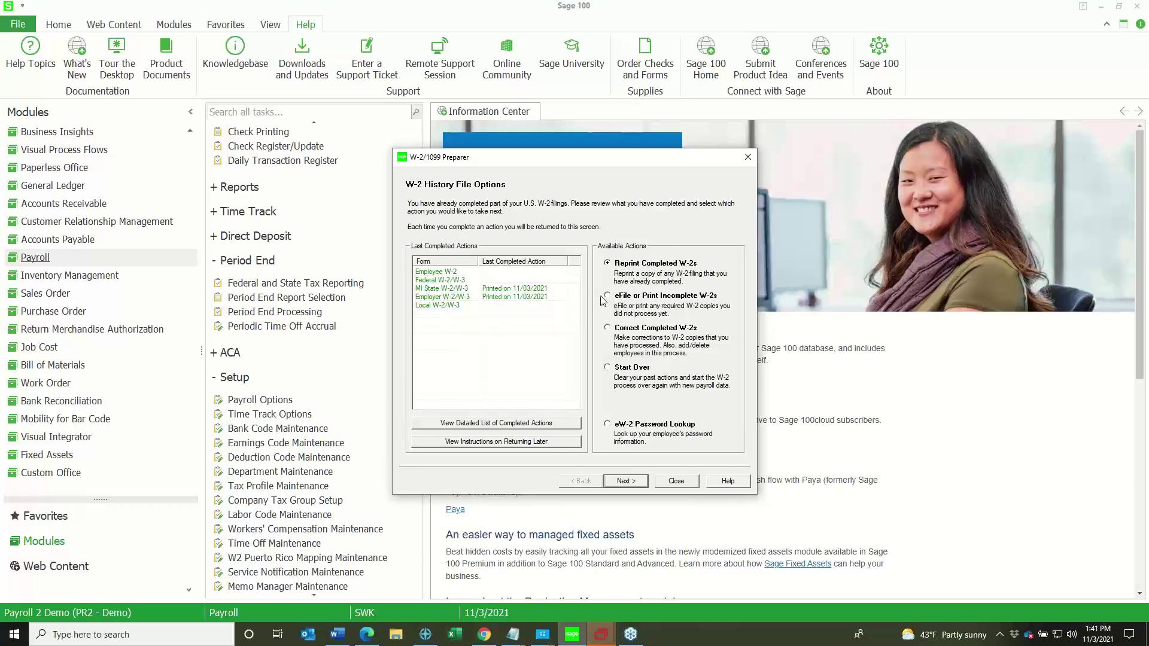
left_click(625, 353)
left_click(676, 482)
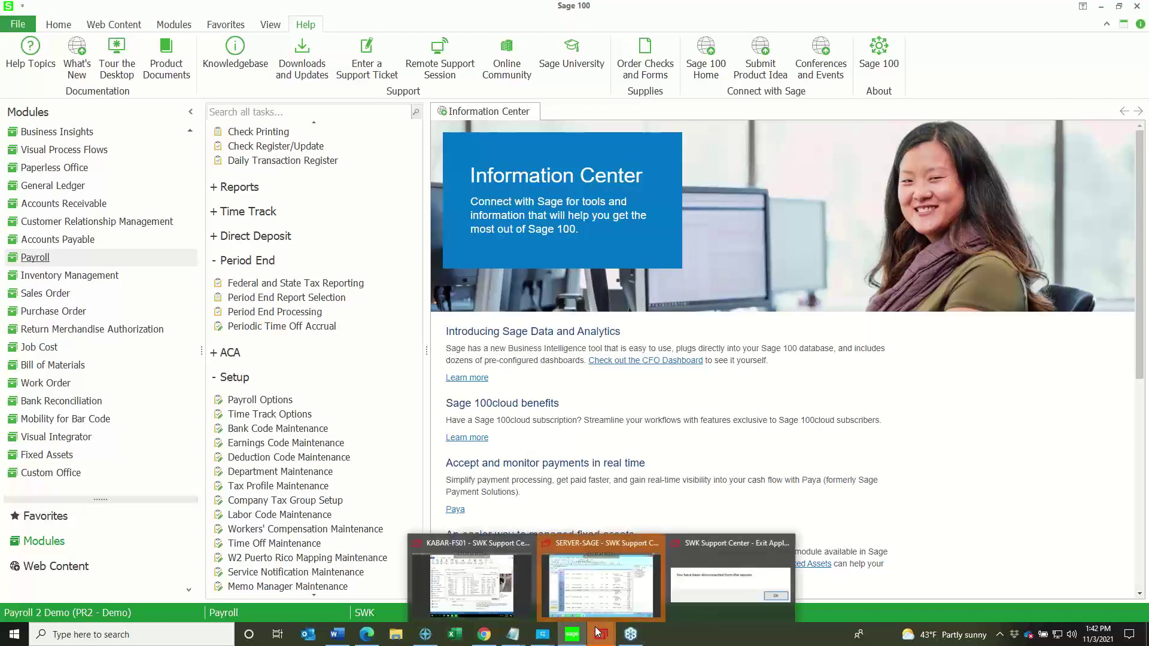
- Reopen Federal and State Tax Reporting without installing the payroll tax update, and browse the federal forms down to the W-2 entries
left_click(275, 283)
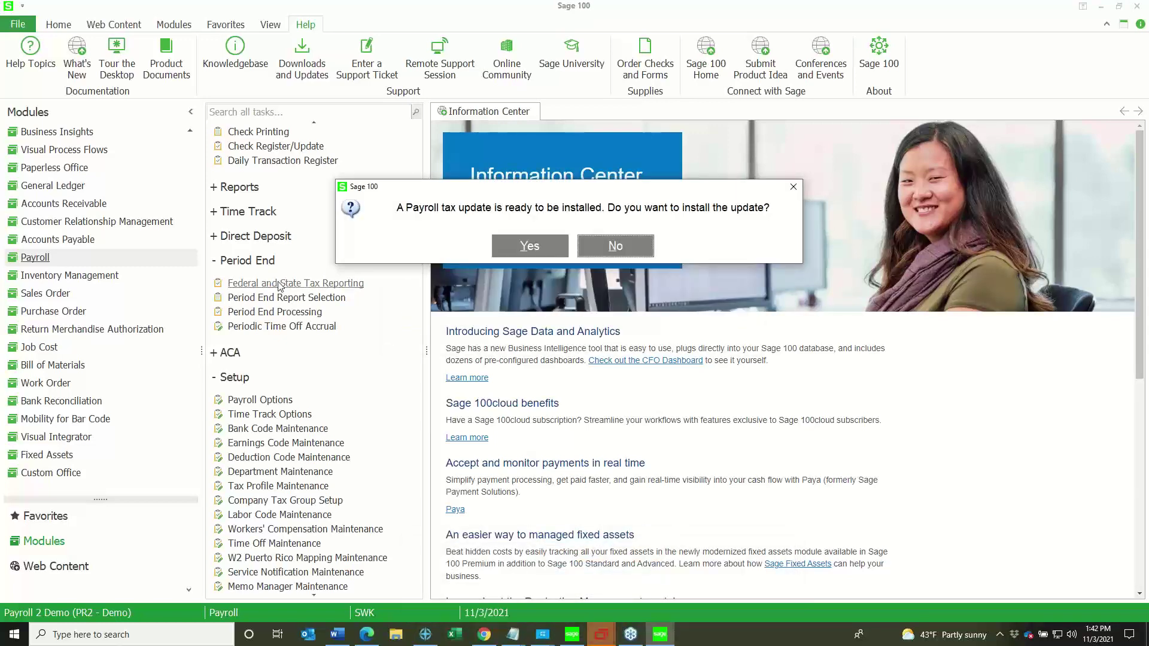
left_click(630, 250)
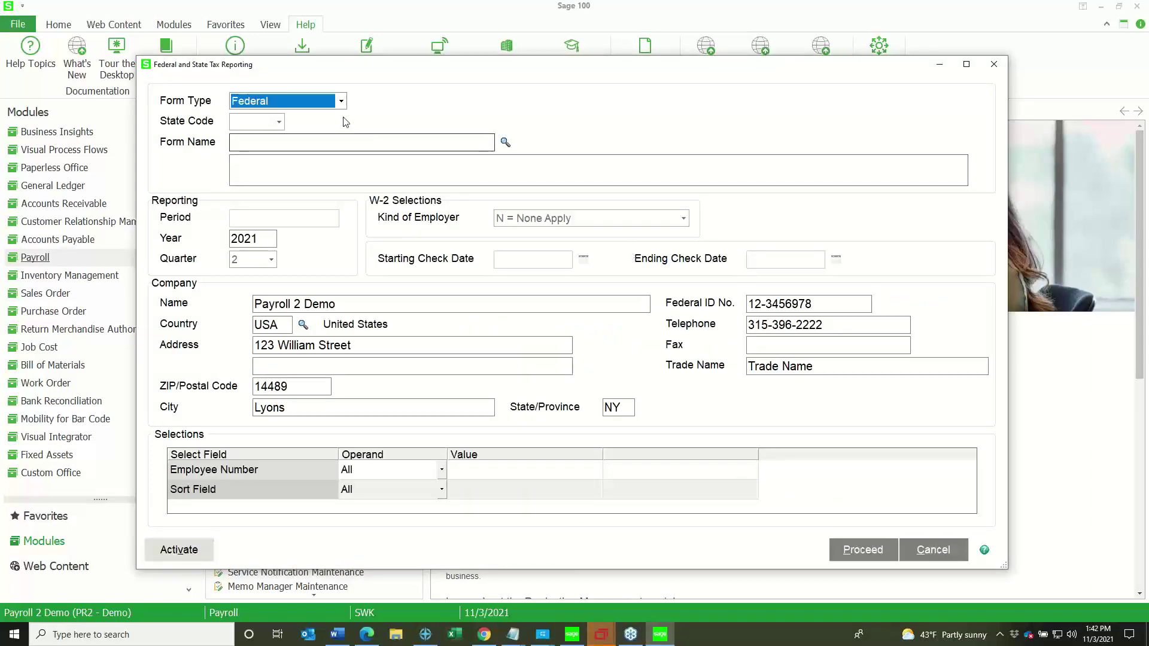
left_click(506, 142)
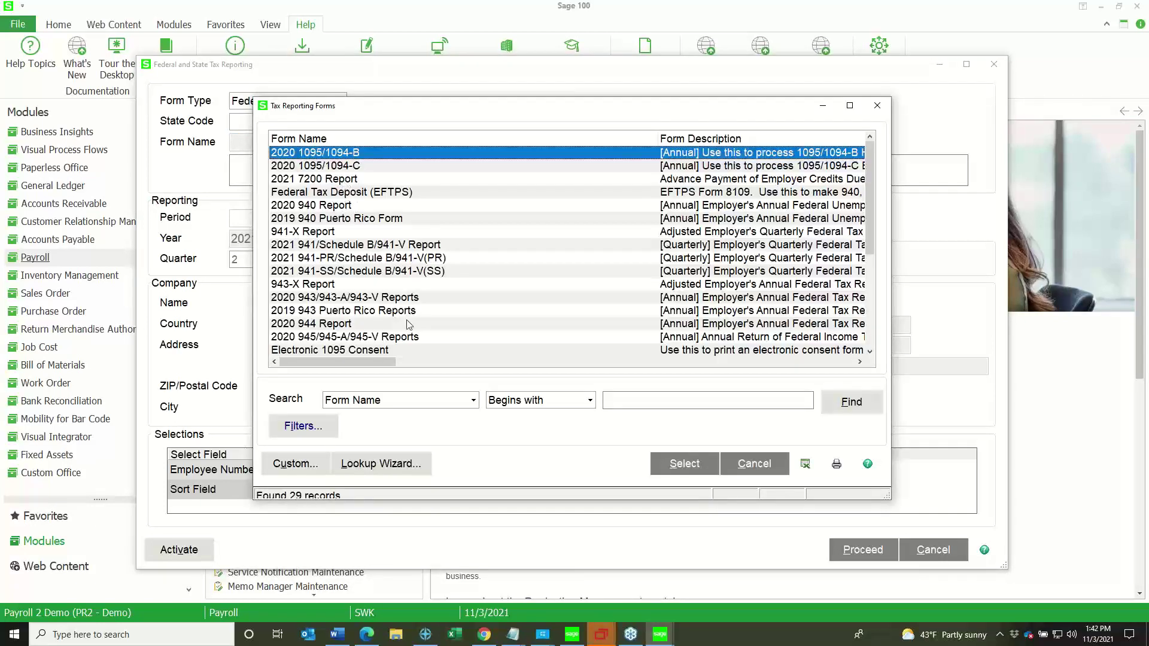
scroll(570, 259, "down", 1)
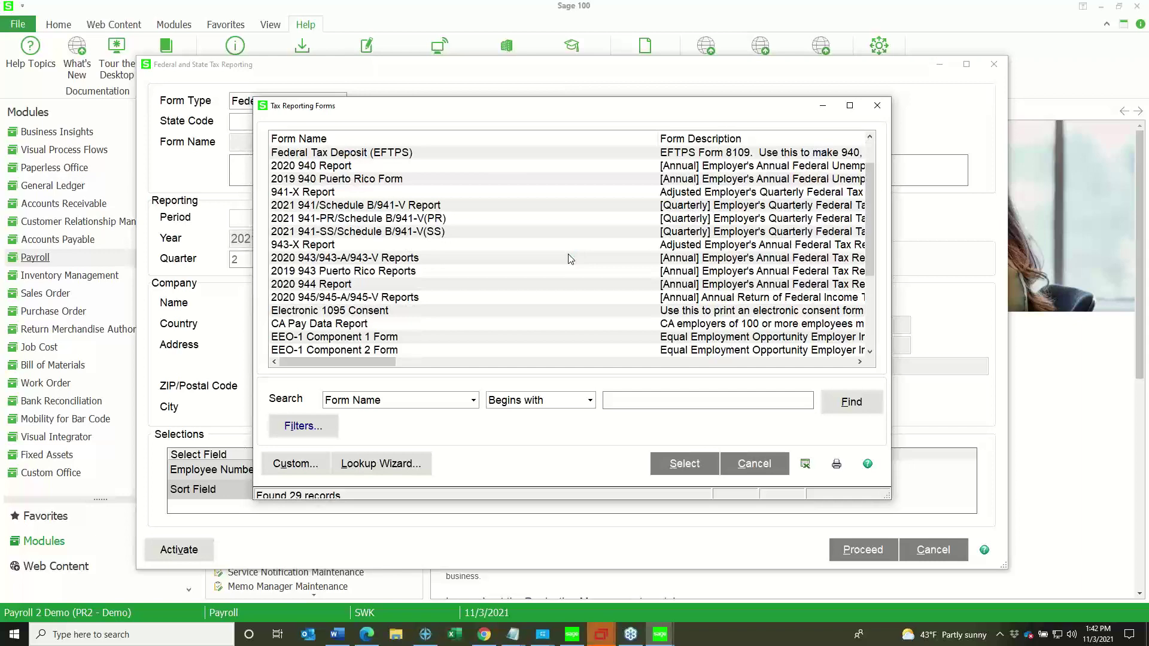
scroll(571, 259, "down", 3)
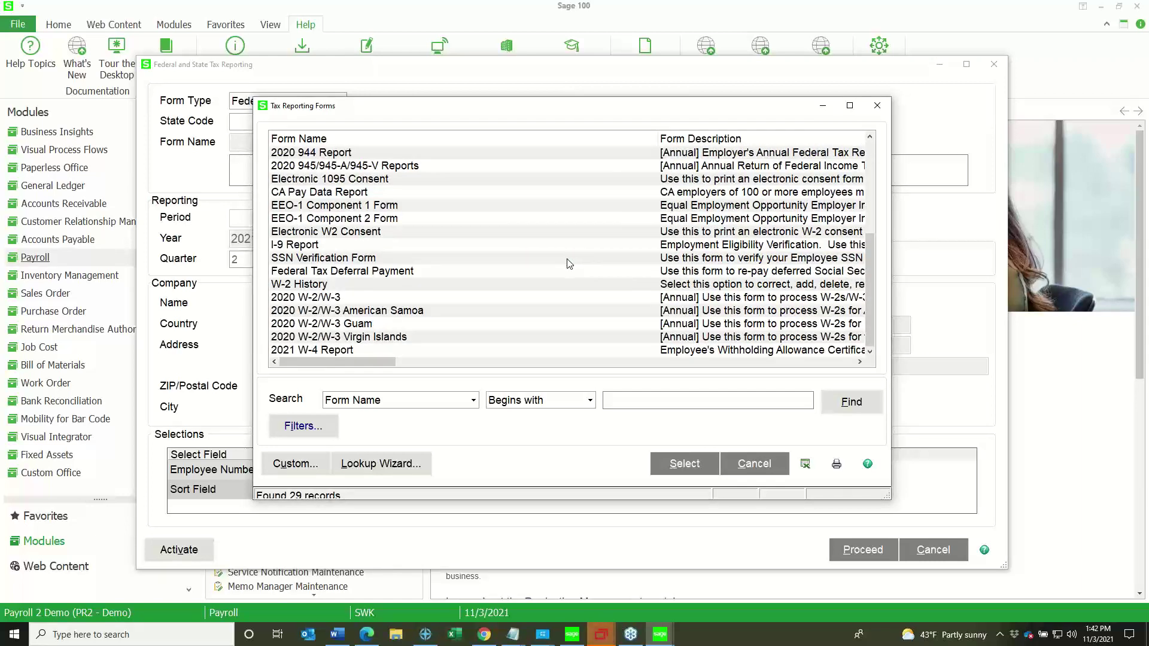
- Compare the W-2 History and 2020 W-2/W-3 form descriptions, and close Federal and State Tax Reporting without choosing a form
left_click(282, 285)
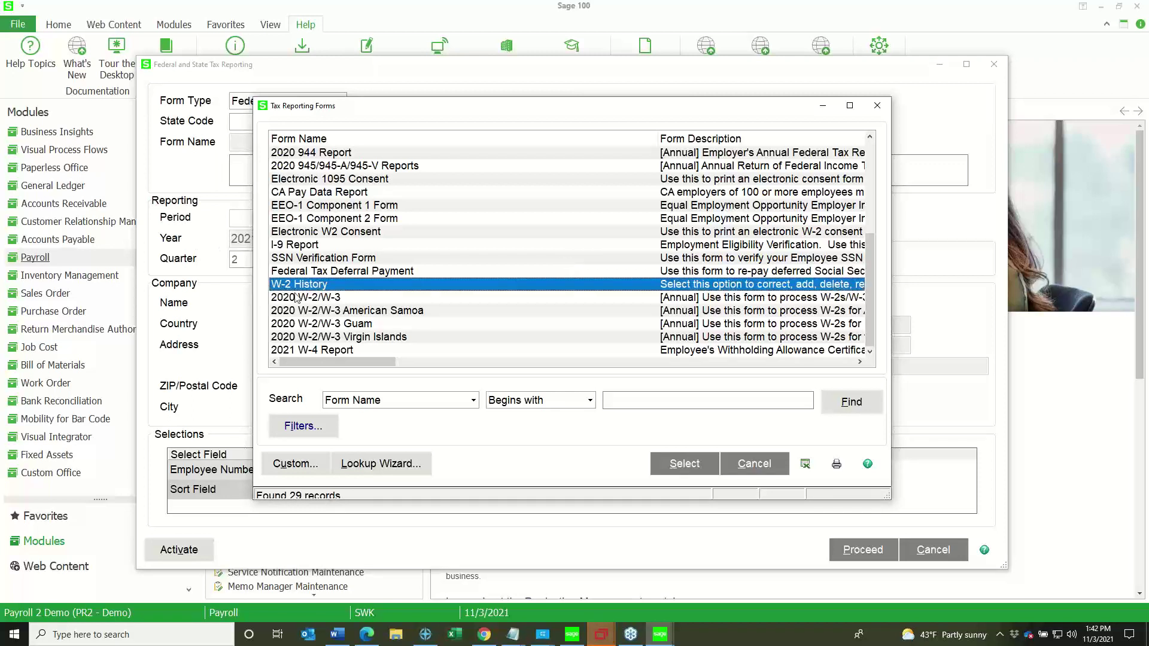
left_click(286, 302)
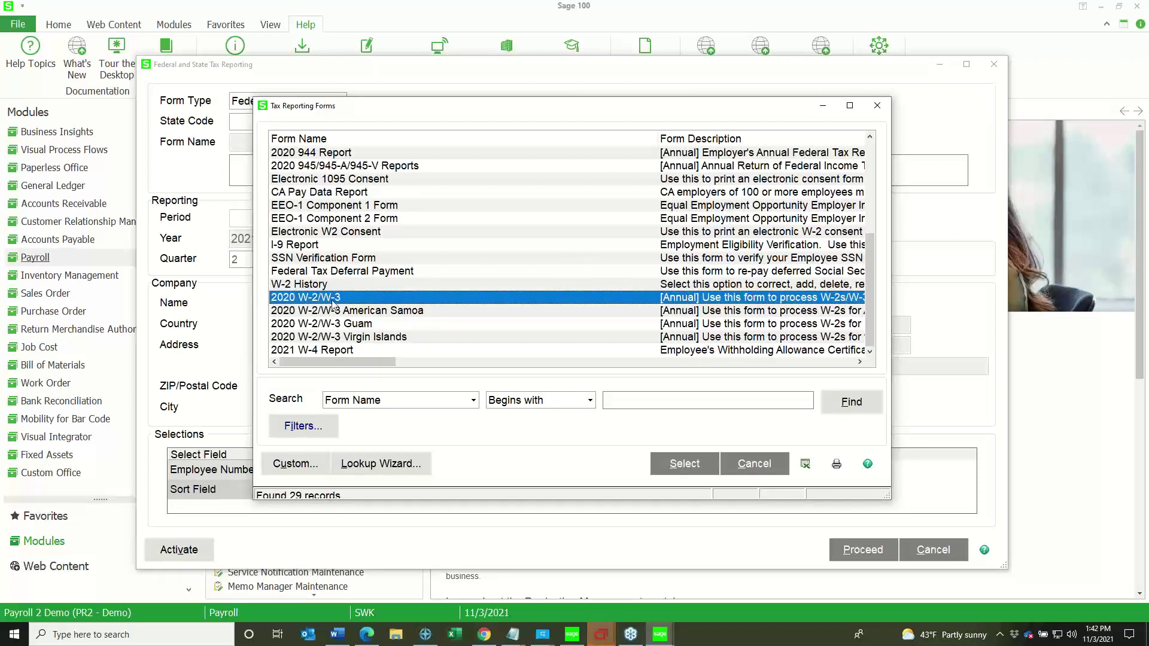
left_click(301, 286)
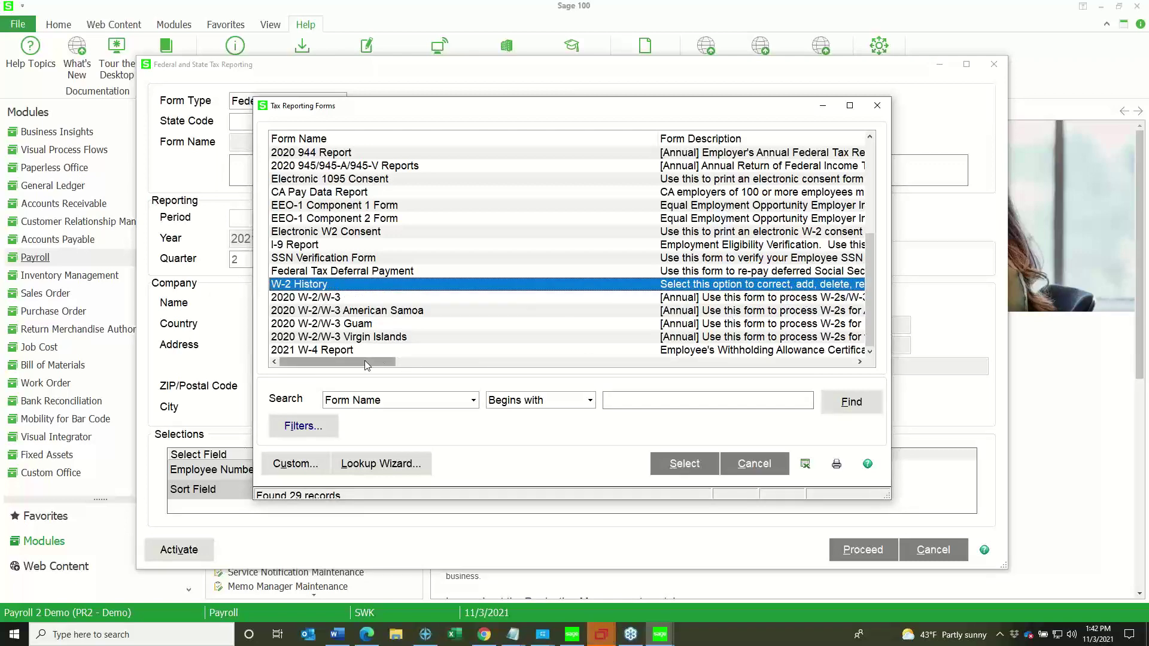
left_click_drag(366, 364, 413, 364)
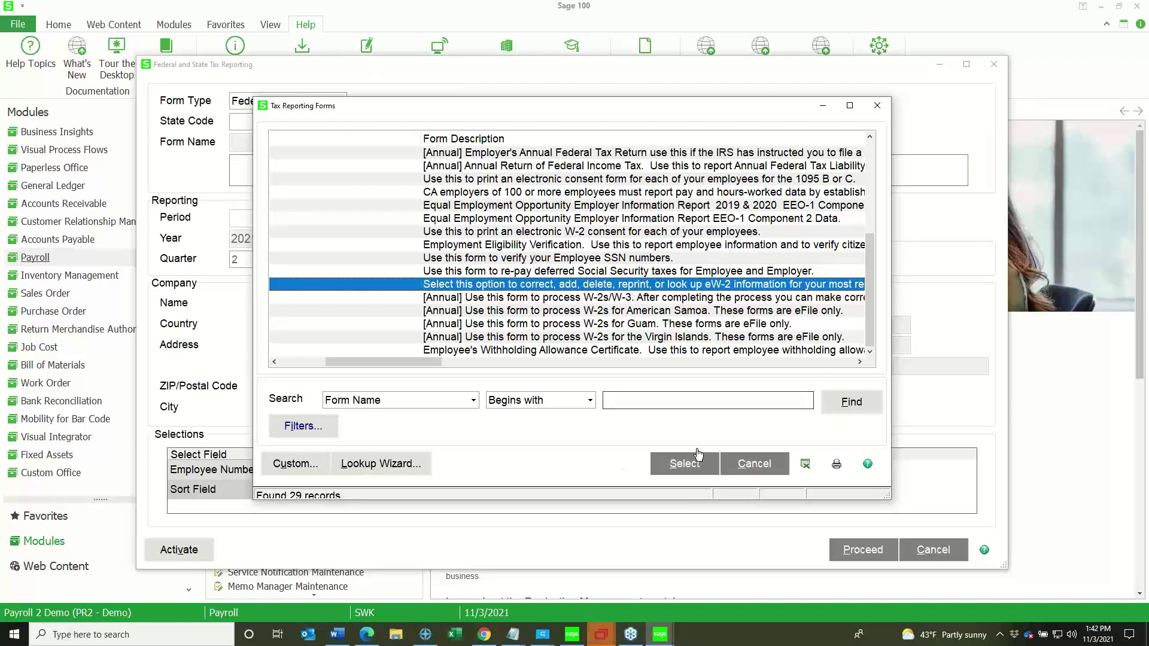
left_click(735, 471)
left_click_drag(838, 65, 699, 59)
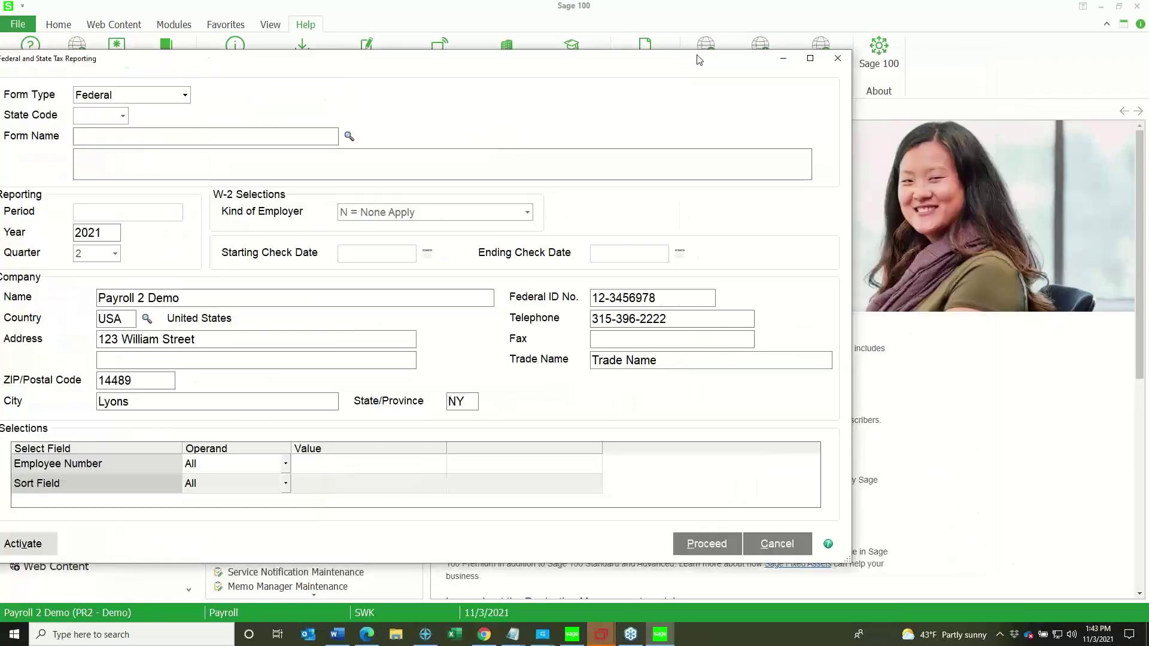
left_click(837, 59)
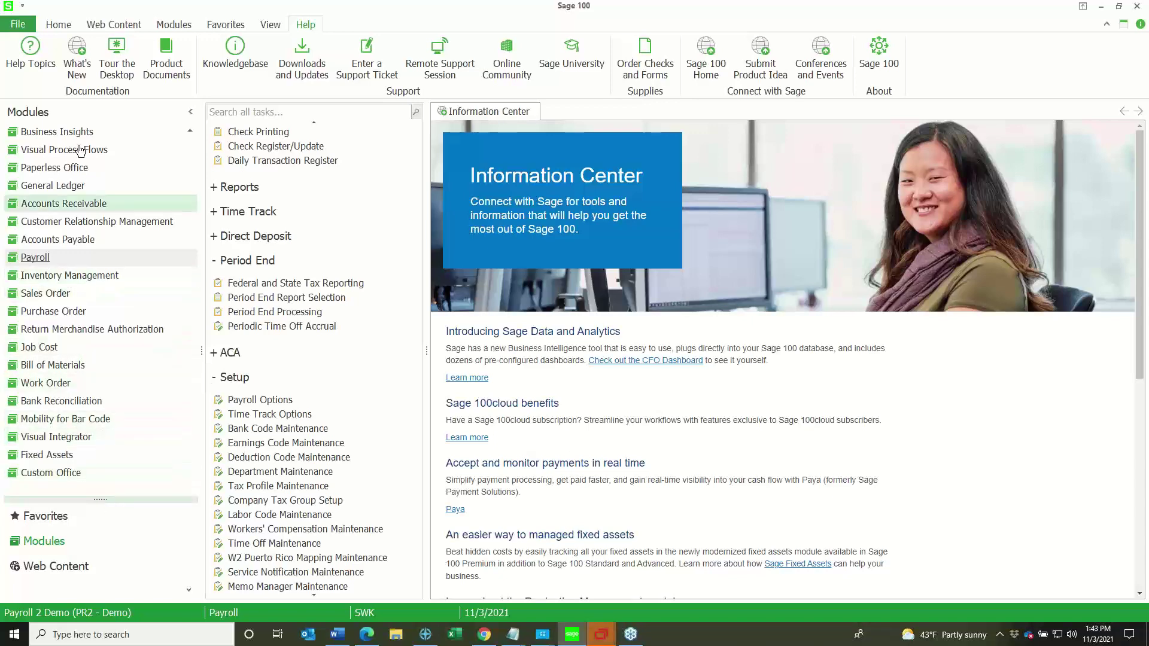
- Open Vendor Maintenance in Accounts Payable and display the additional settings with 1099 details for vendor Scanco
left_click(58, 240)
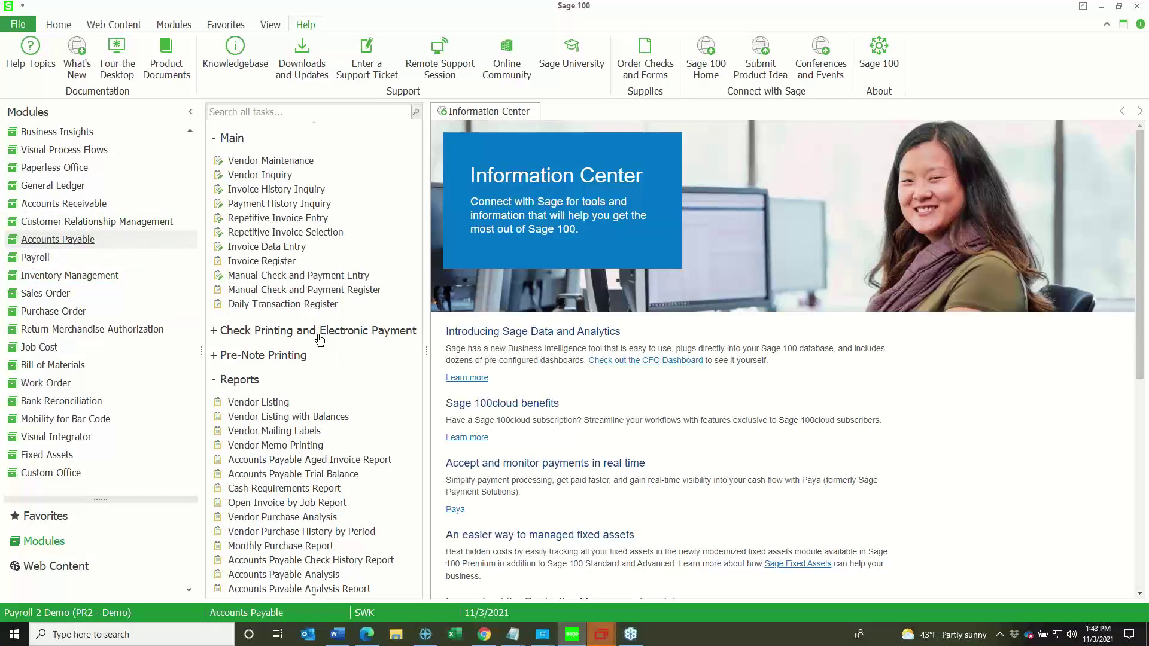
left_click(246, 161)
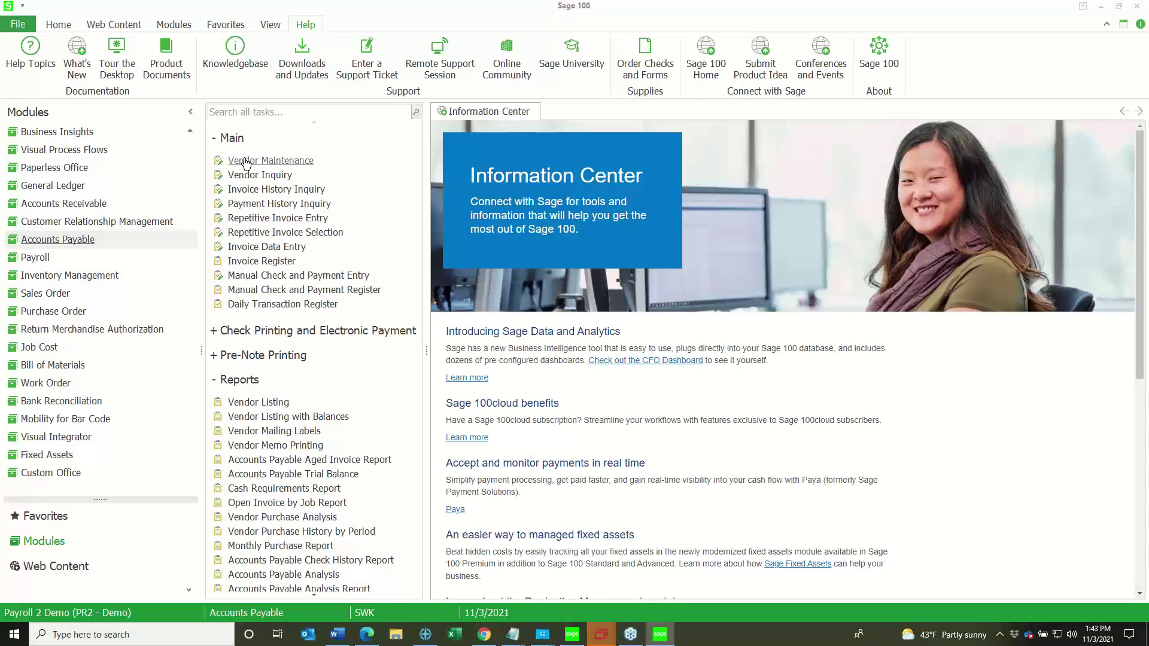
left_click(358, 80)
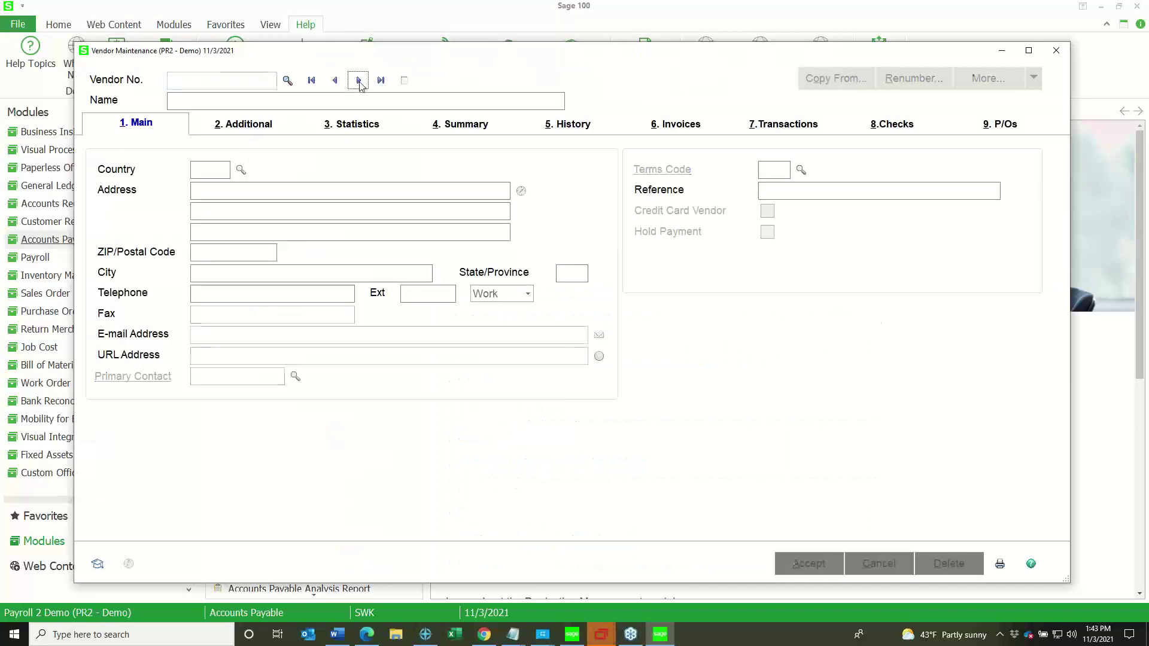
left_click(223, 130)
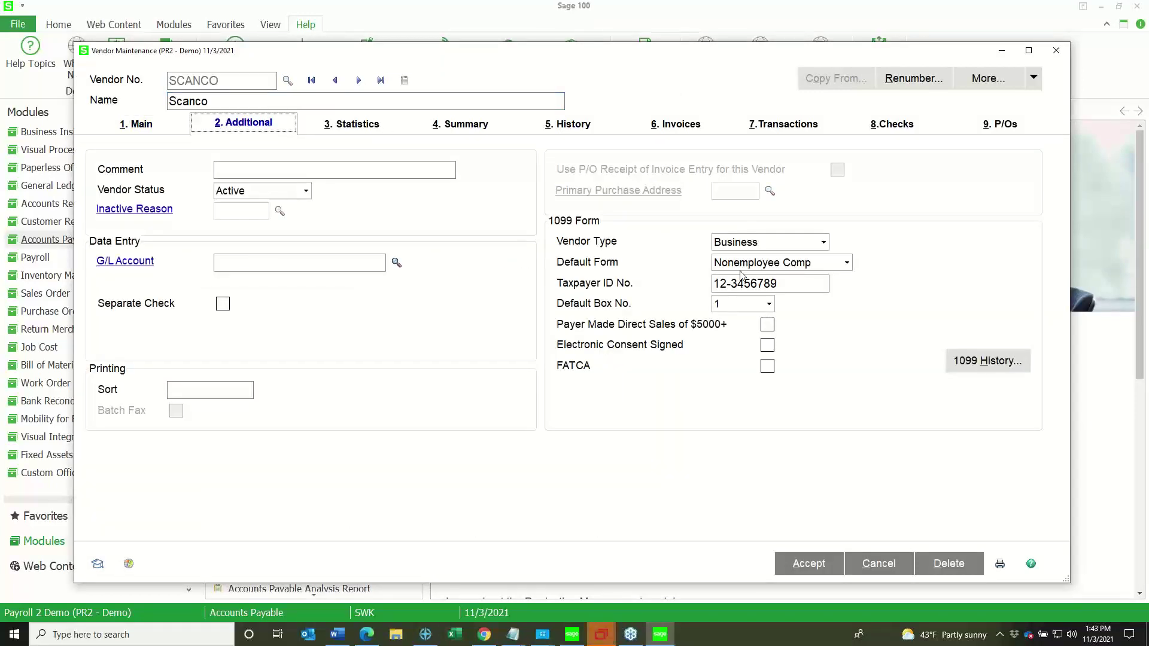
- Review the vendor's default 1099 form choices, keep Nonemployee Comp, and close Vendor Maintenance
left_click(746, 264)
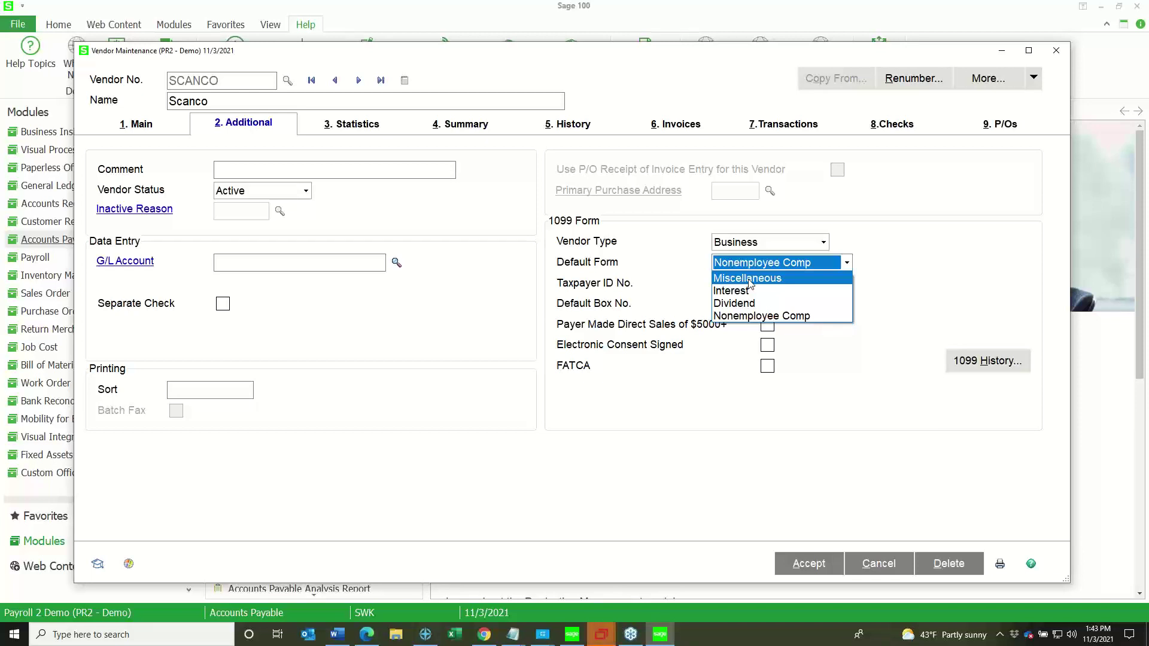
left_click(761, 316)
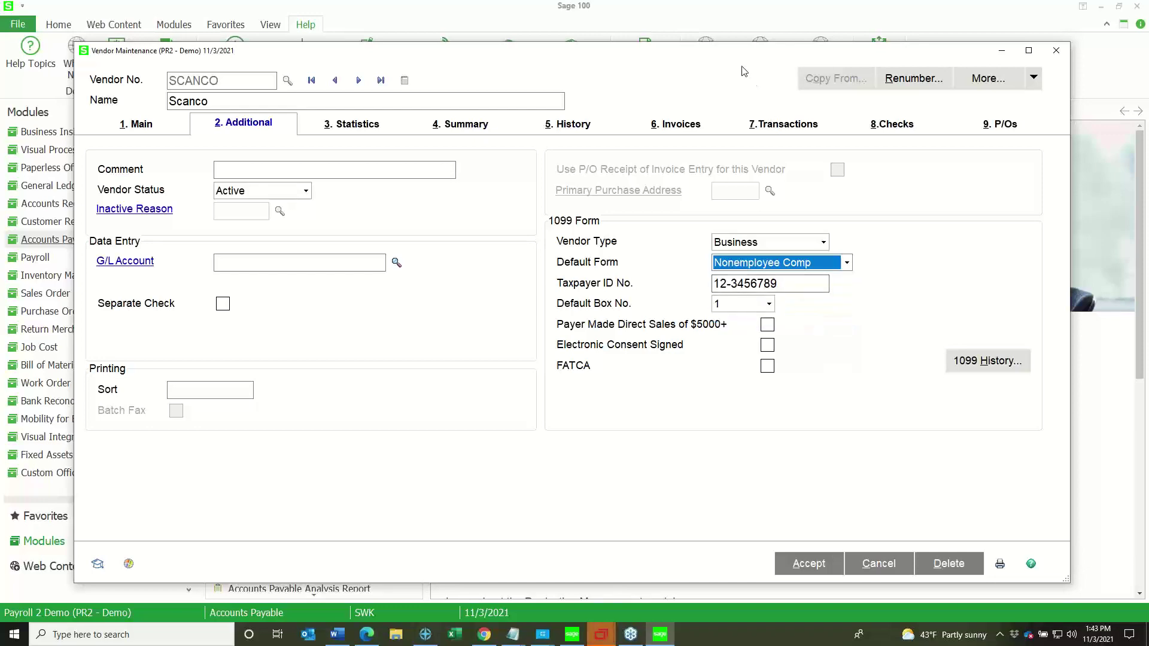
left_click_drag(414, 52, 415, 121)
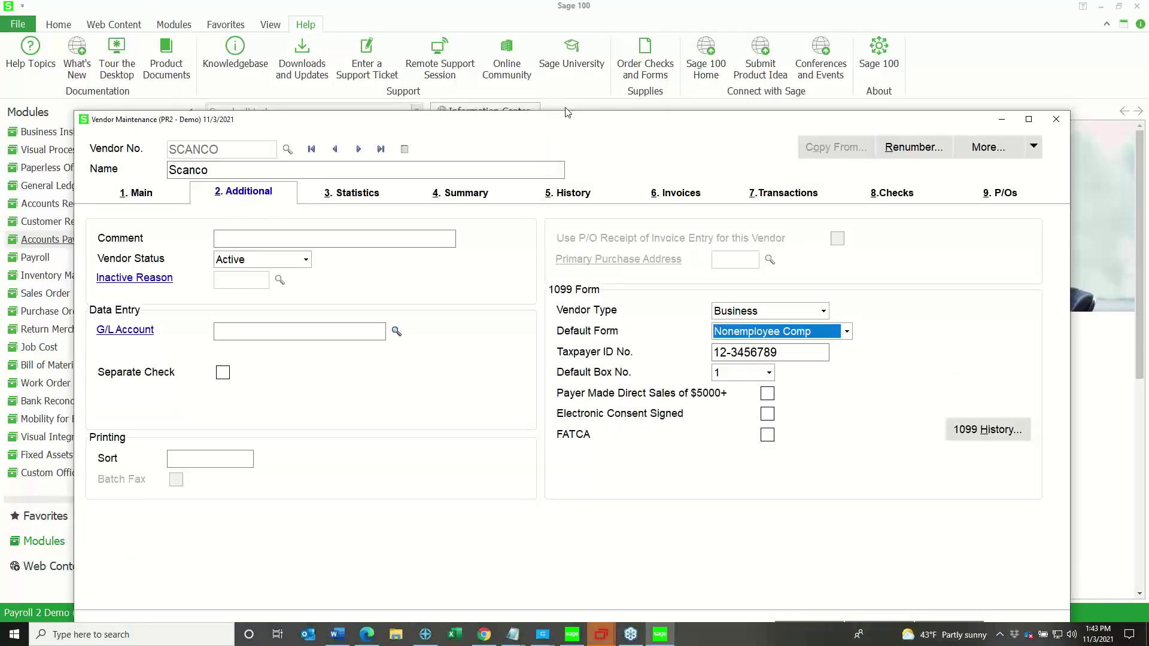
left_click_drag(556, 121, 337, 131)
left_click(834, 129)
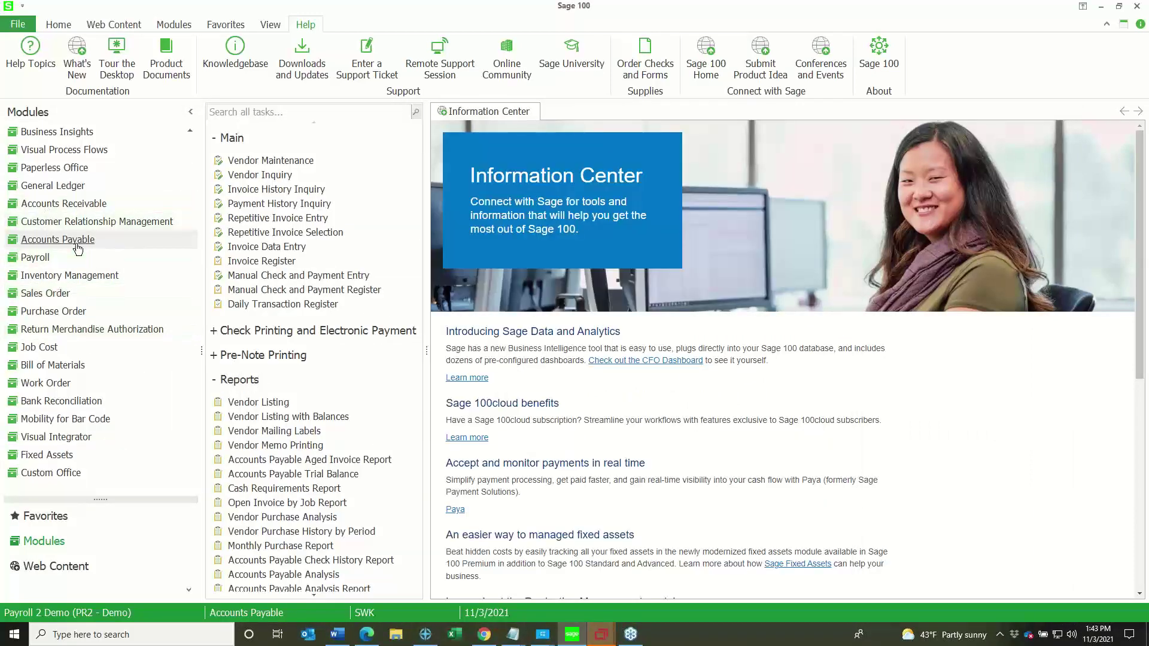
- Open Form 1099 Tax Reporting and set up a new Nonemployee Compensation form for calendar year 2021
left_click(220, 141)
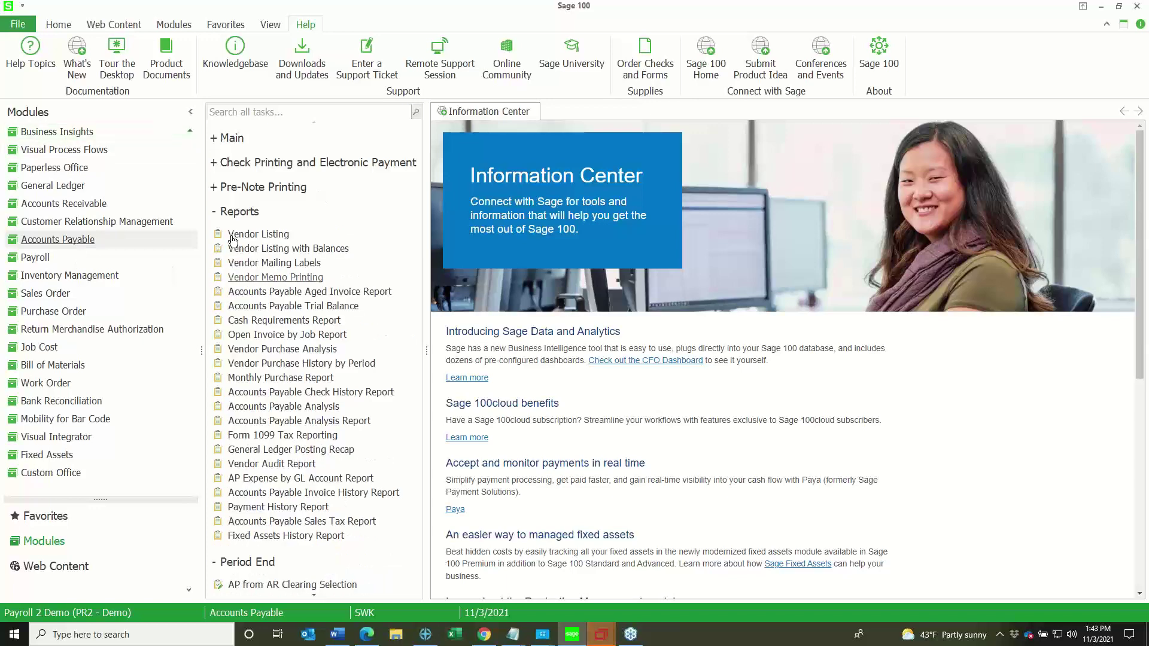
left_click(267, 438)
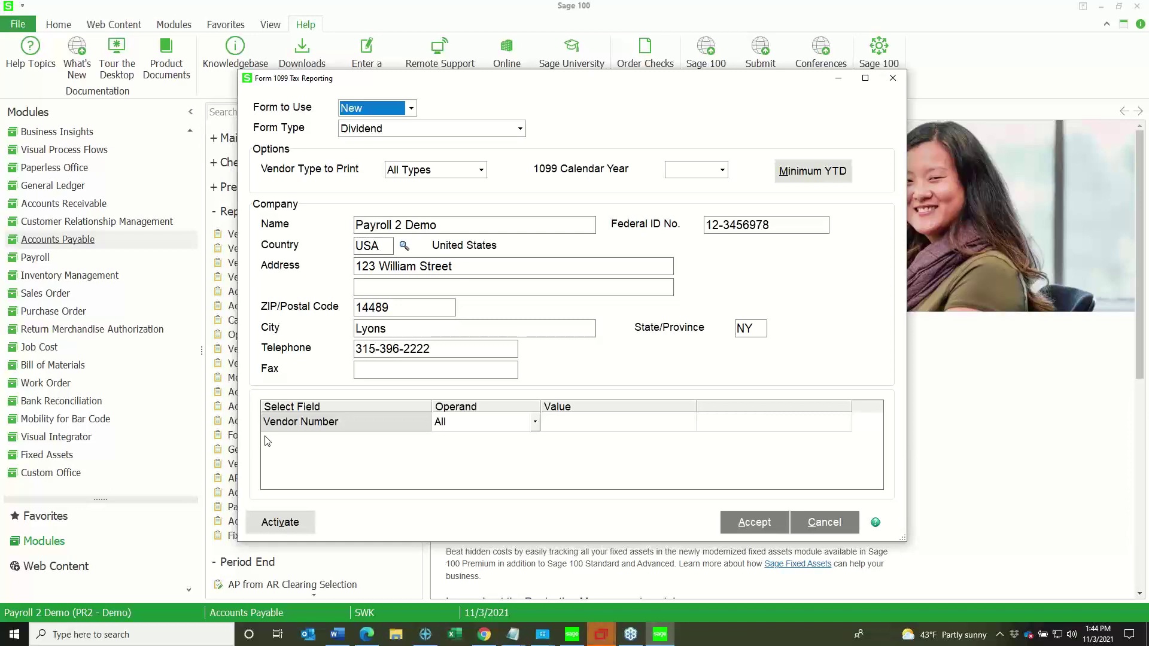
left_click(411, 109)
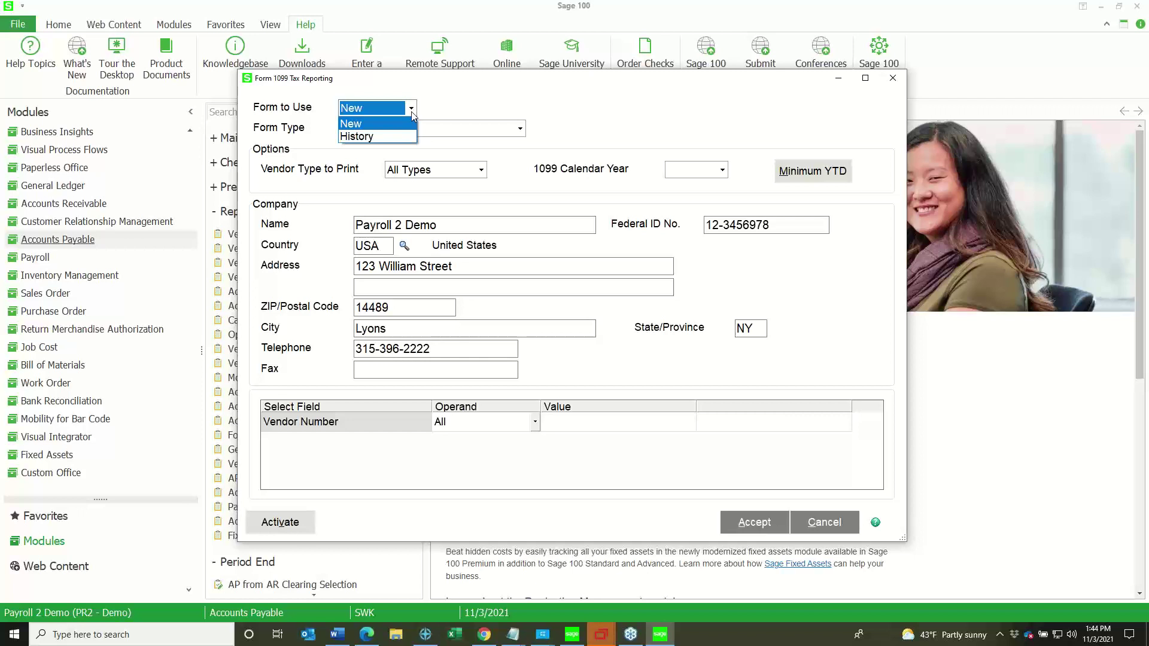
left_click(365, 124)
left_click(361, 128)
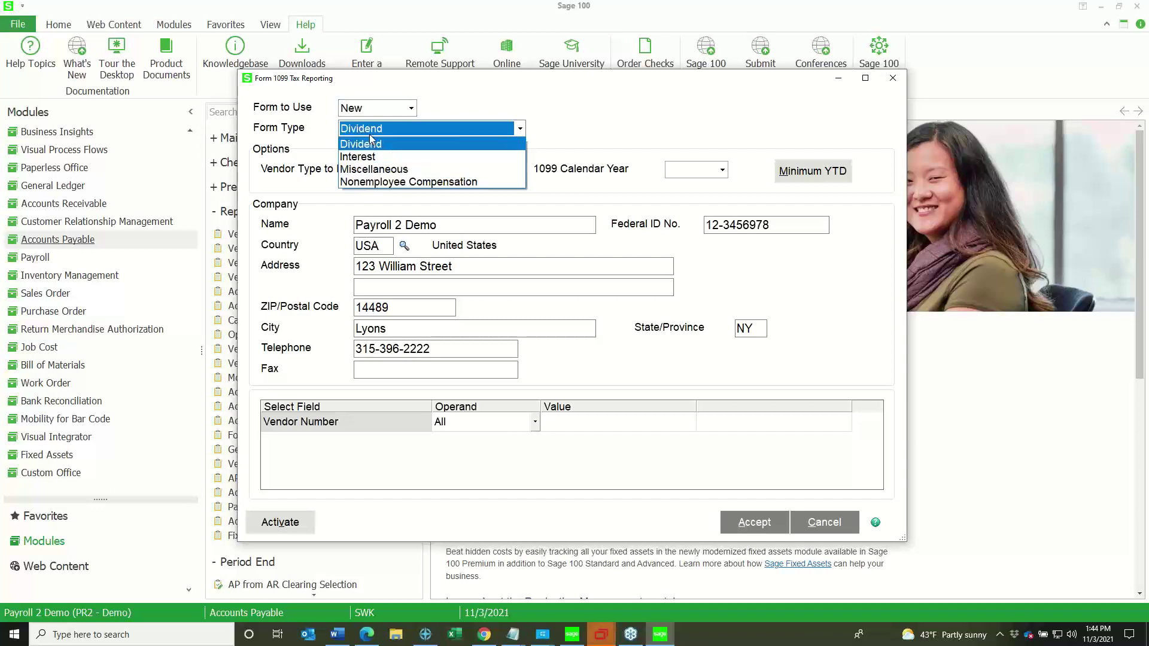
left_click(361, 182)
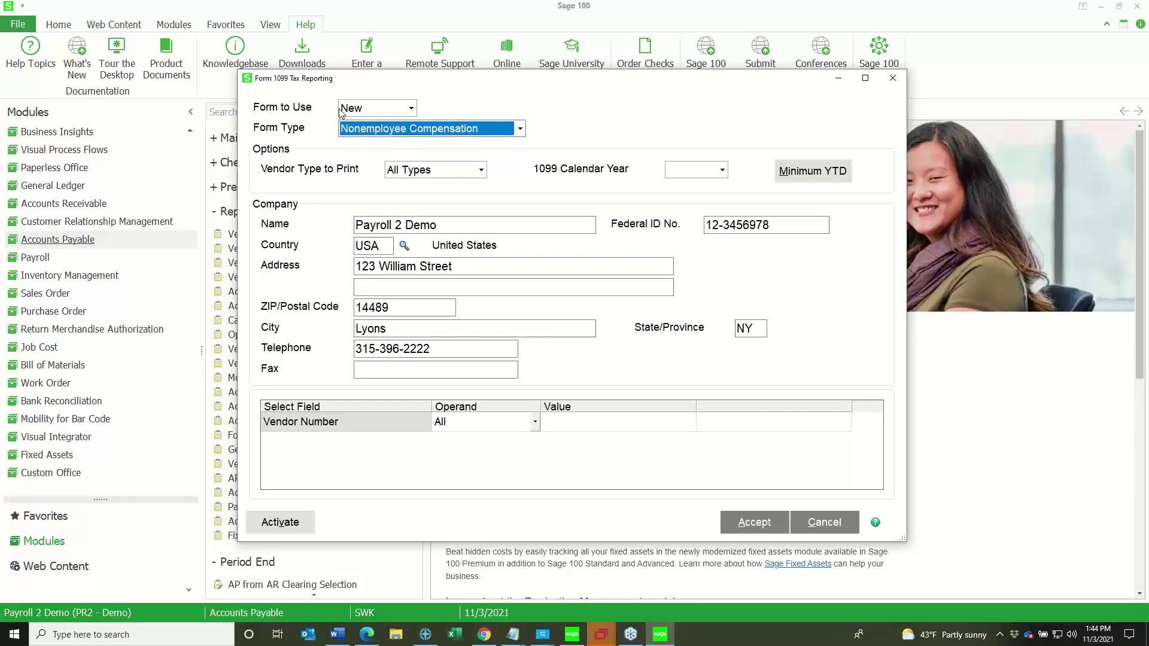
left_click(722, 170)
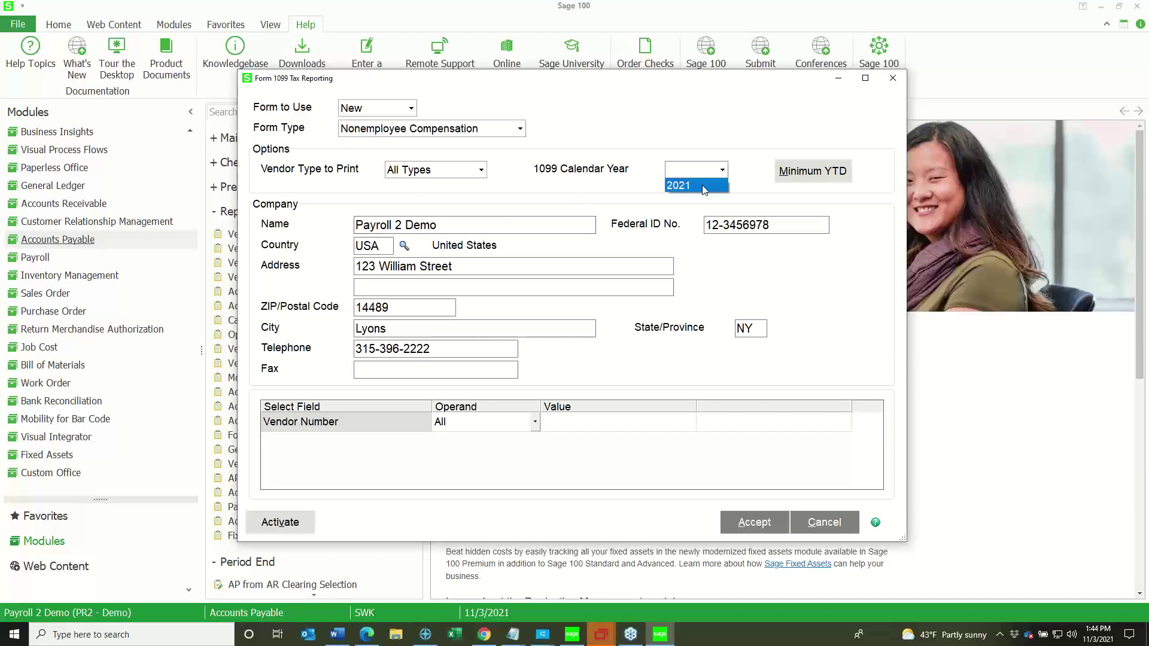
left_click(694, 187)
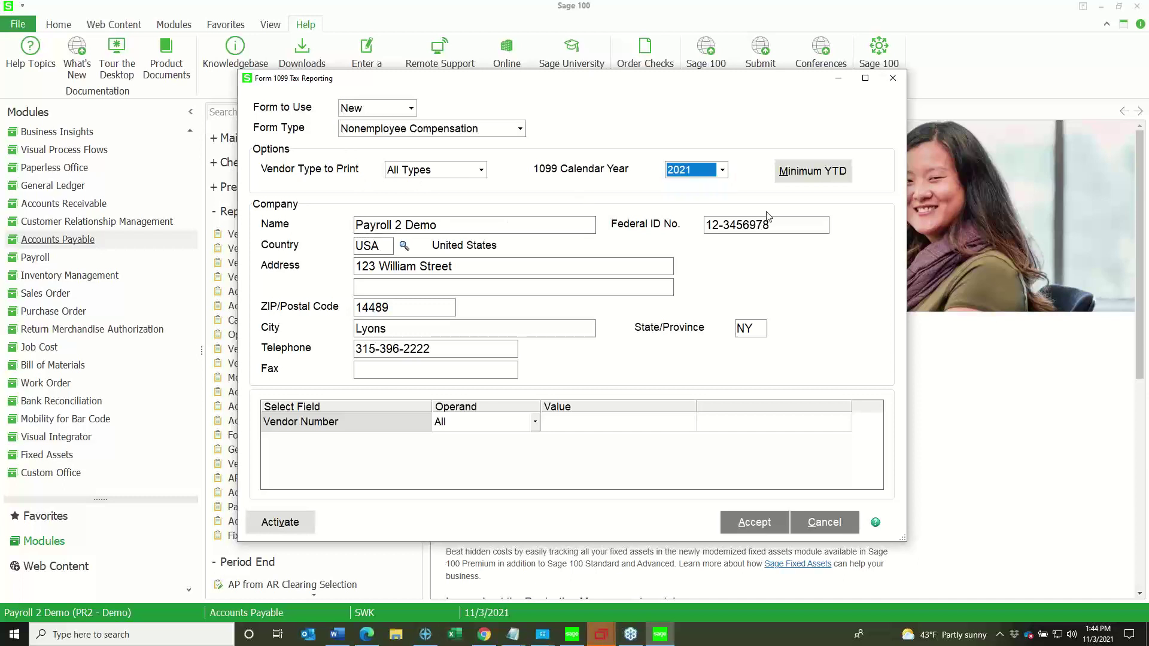
- Set the minimum year-to-date payment for box 1, Nonemployee comp, to 800.00
left_click(812, 173)
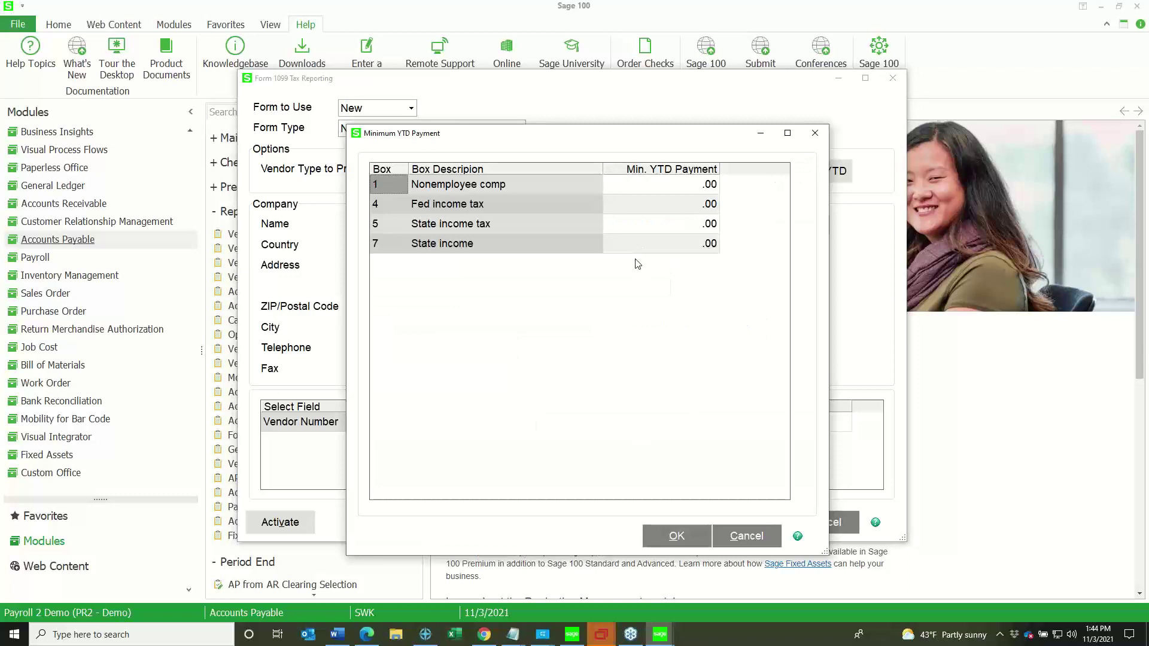
left_click(689, 187)
type("800")
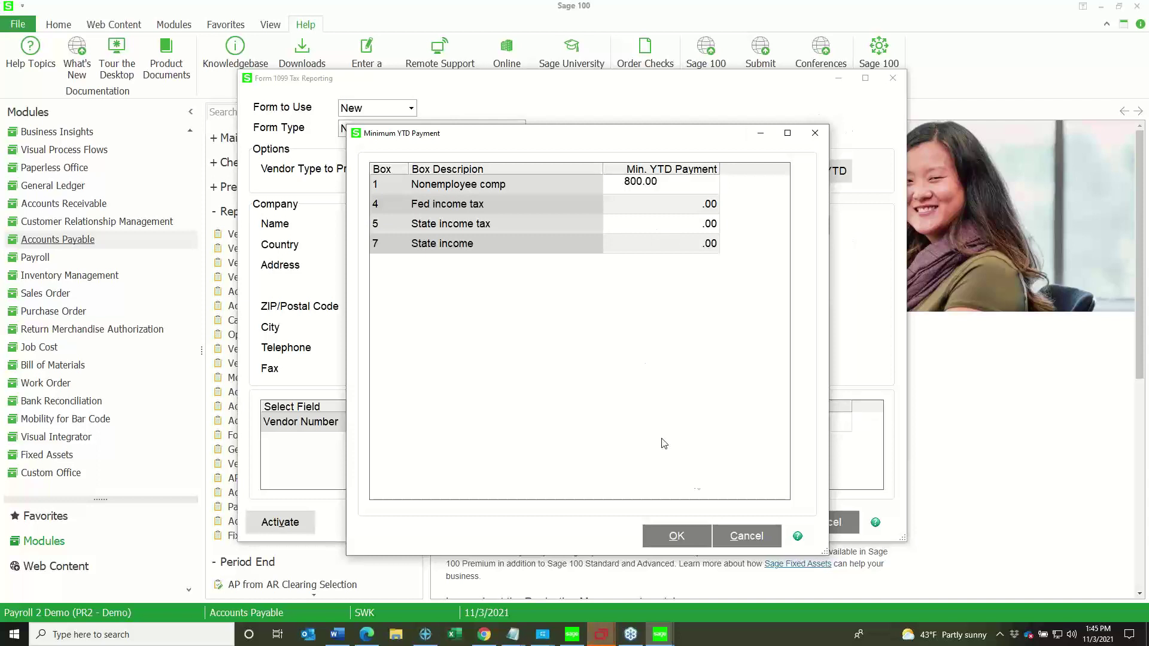
left_click(679, 535)
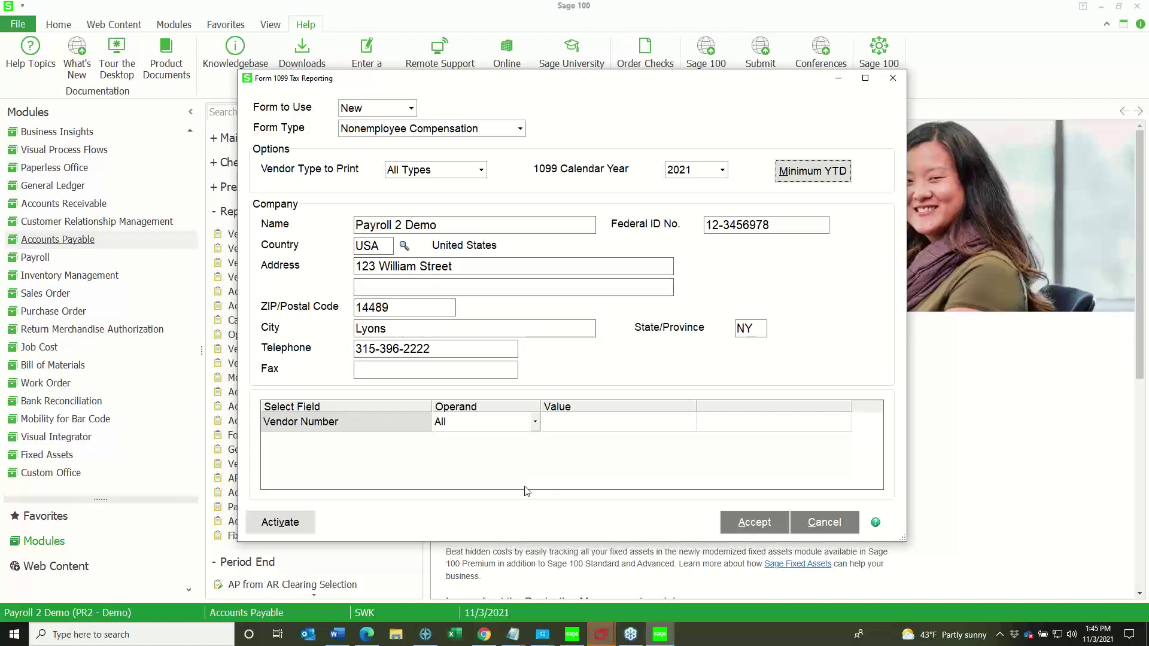
- Keep All Types as the vendor type, accept the 1099 settings, and continue past the reporting period warning
left_click(453, 177)
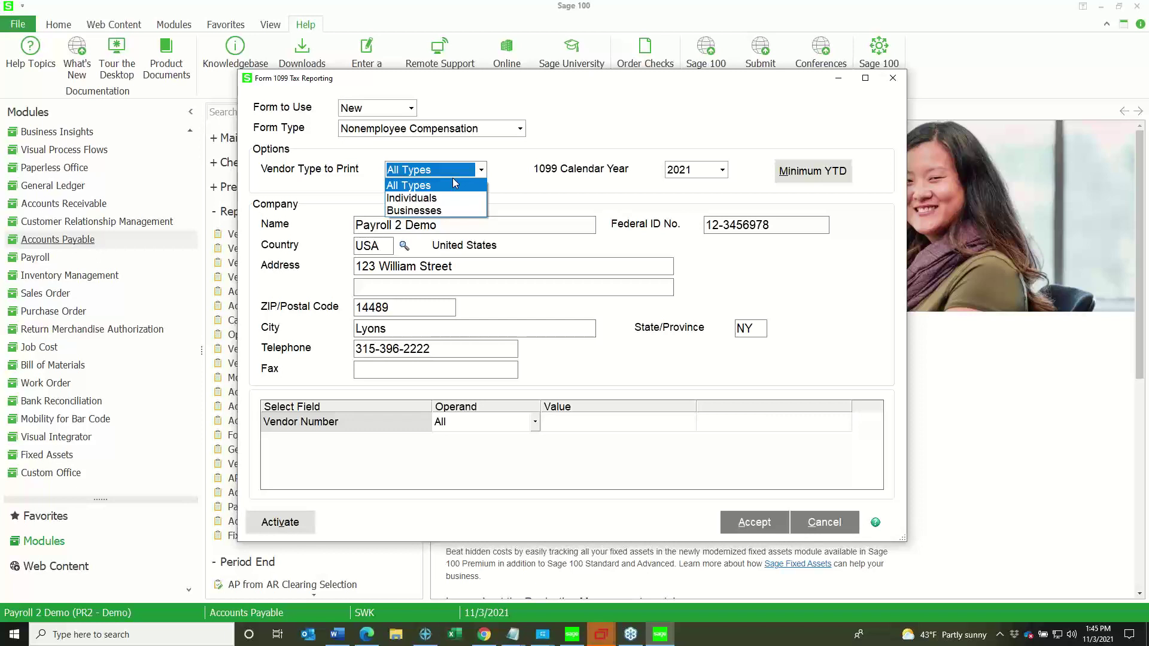
left_click(453, 178)
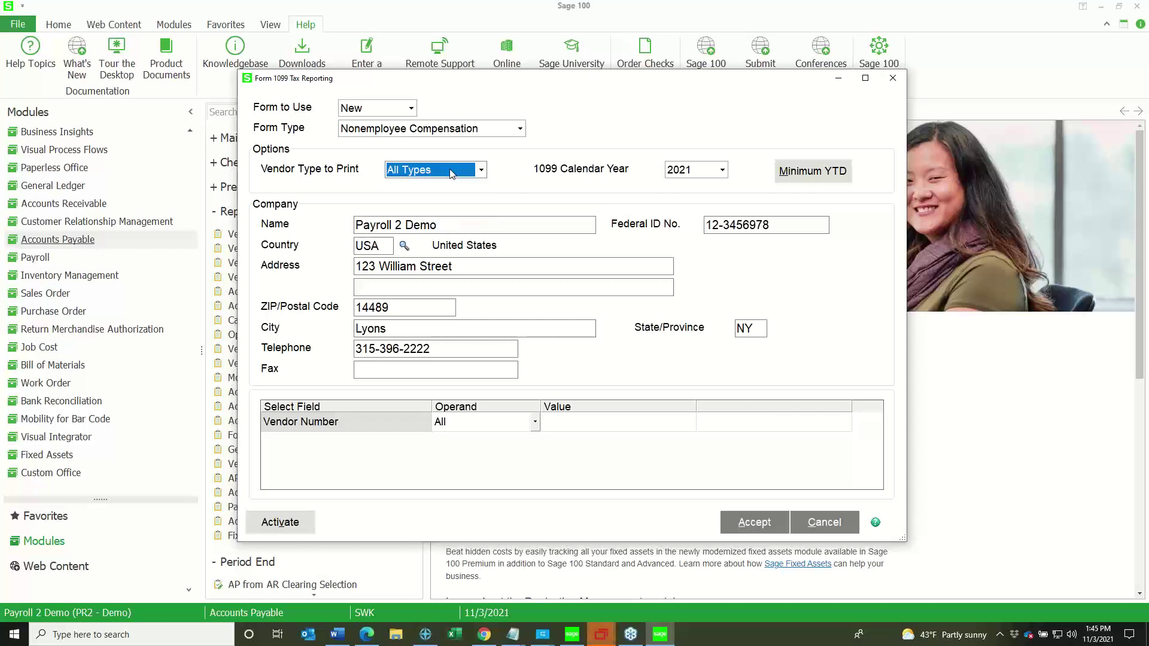
left_click(755, 523)
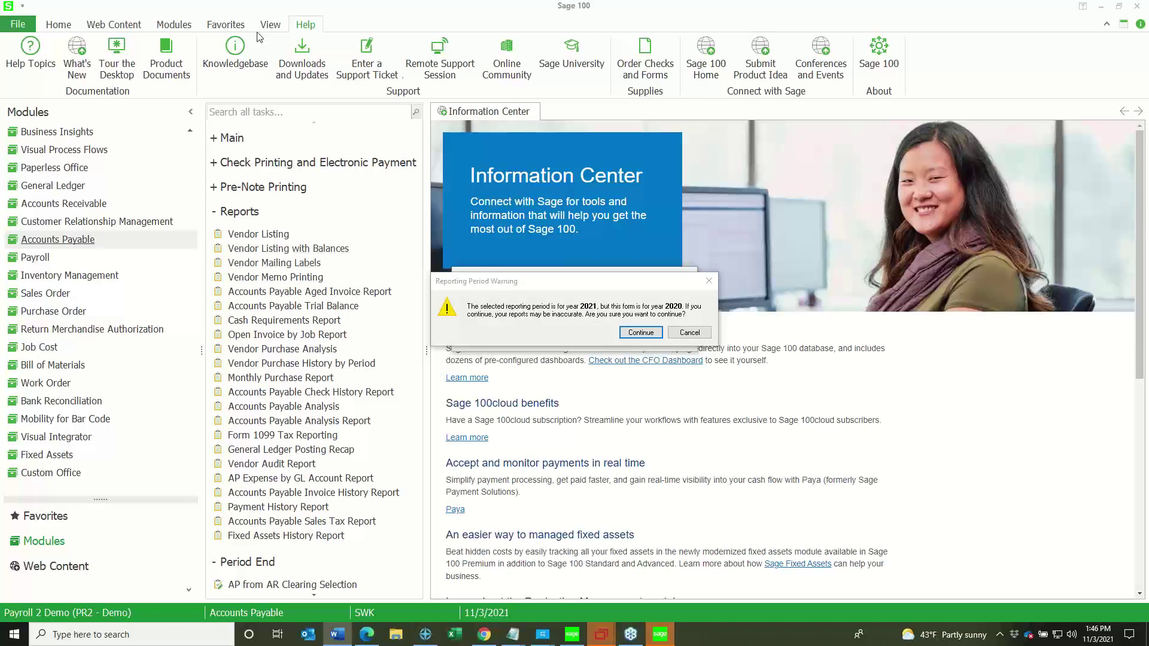
left_click(646, 337)
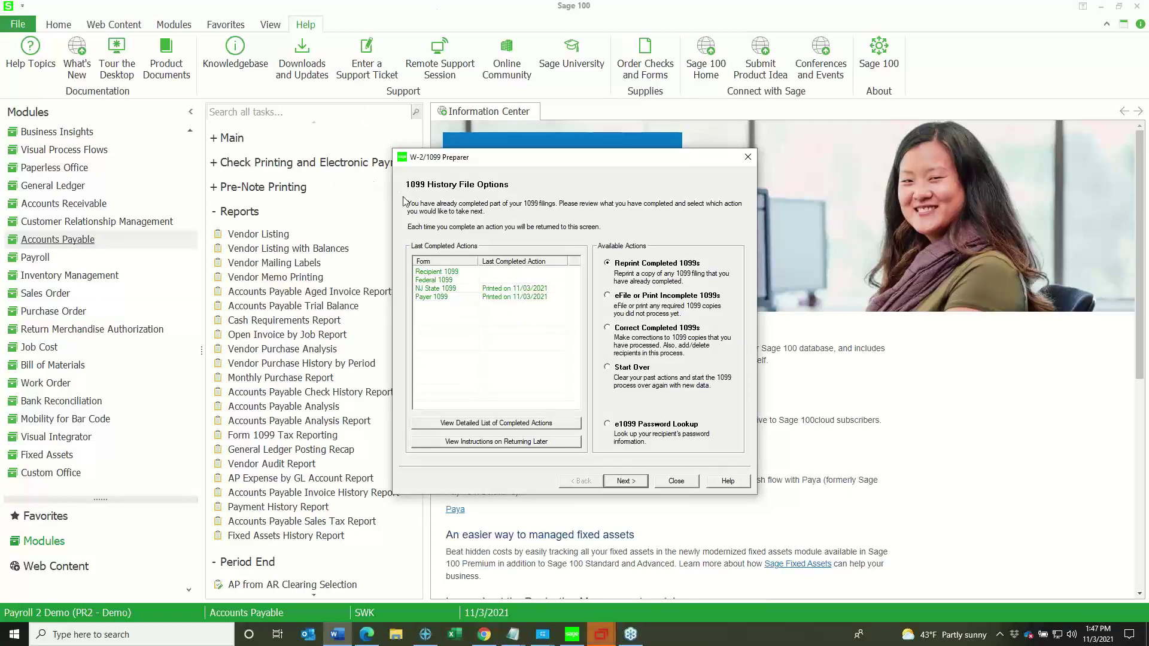
- Start the 1099 process over with new data, answering that no copies have been distributed
left_click(608, 368)
left_click(627, 481)
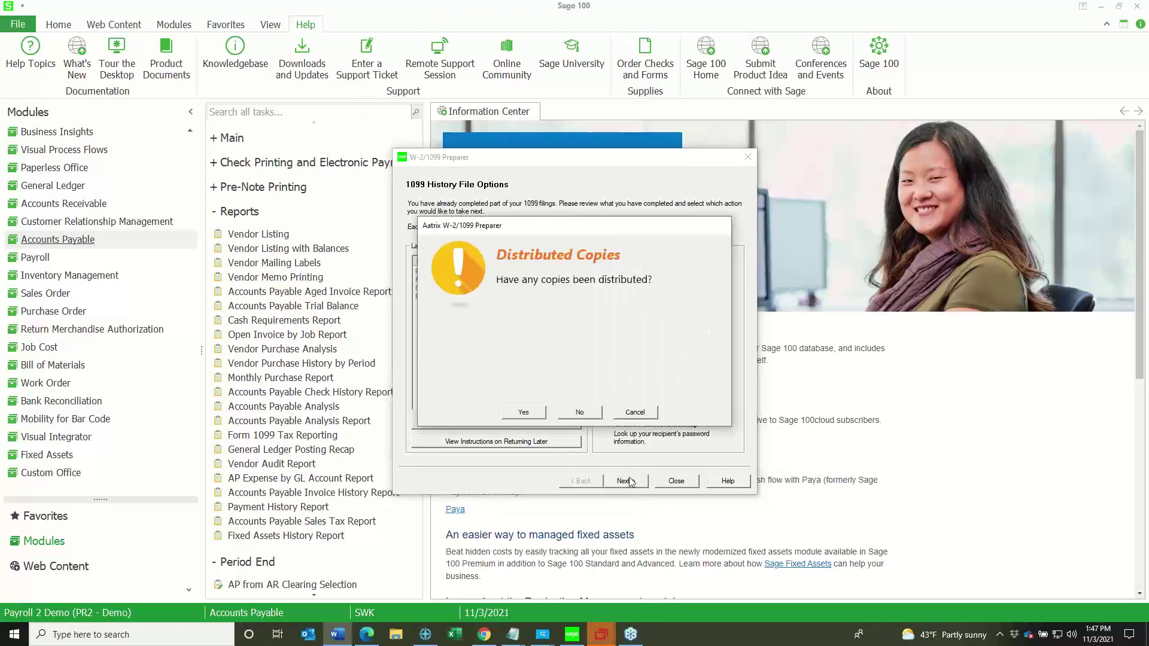
left_click(579, 418)
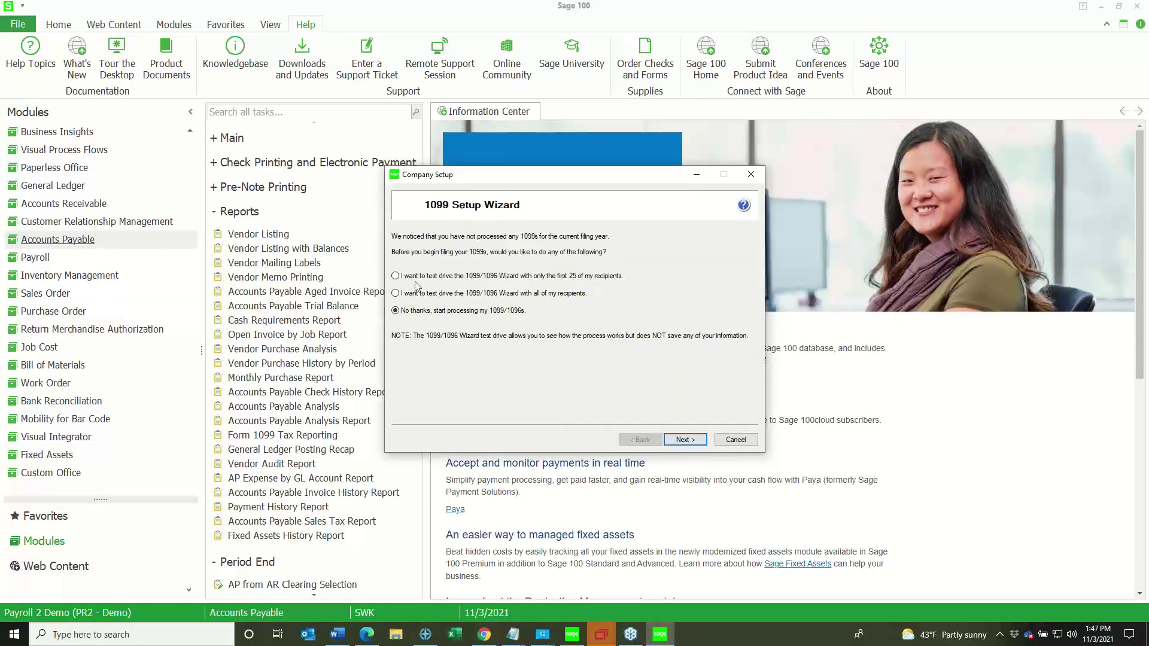
- Start processing the 1099/1096s, confirm the payer TIN as an EIN, and choose a single 1099 data file
left_click(682, 440)
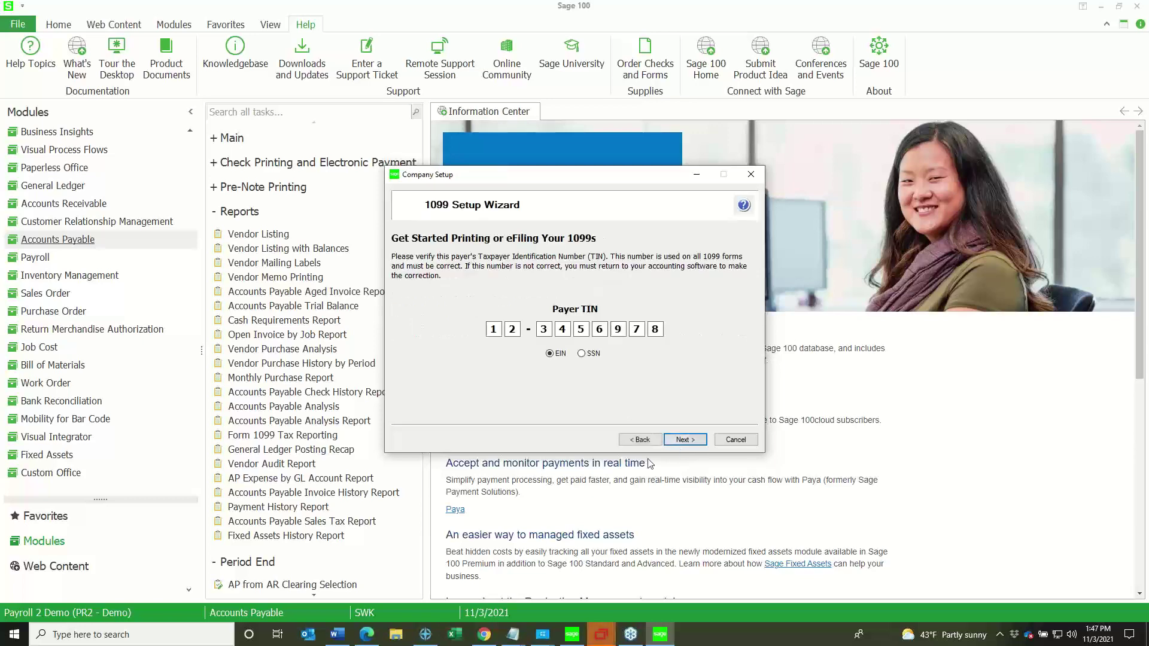
left_click(684, 440)
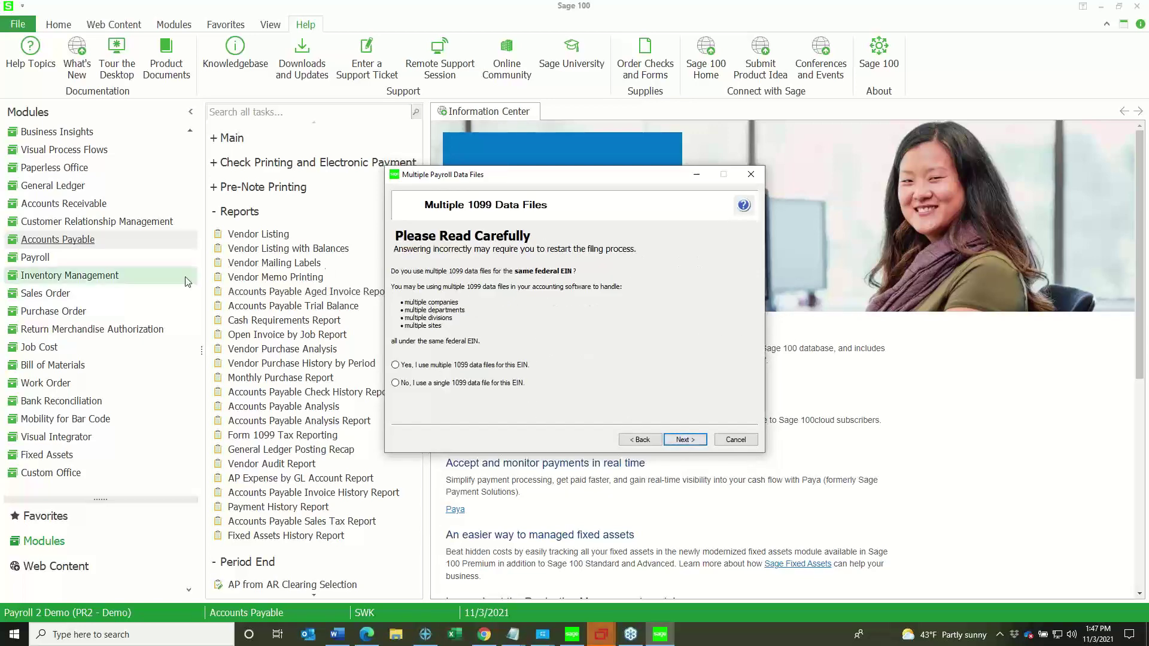
left_click(396, 383)
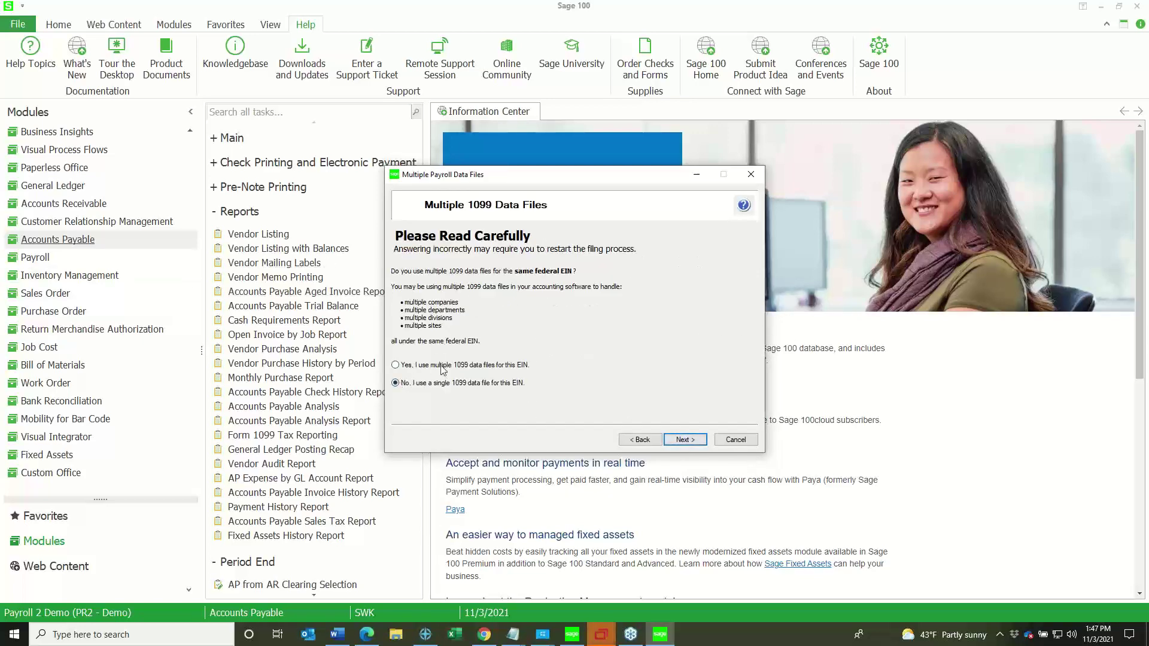
left_click(684, 440)
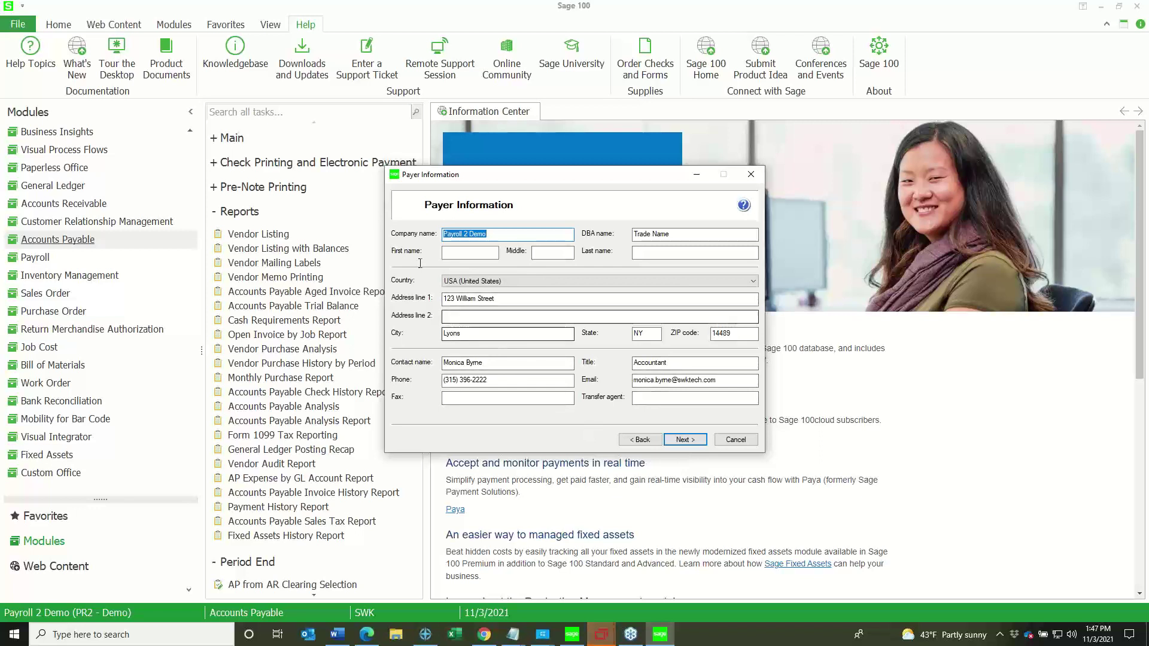
- Accept the payer information, own-company filer type and empty state and local tax items, and keep No for electronic-only recipients
left_click(685, 440)
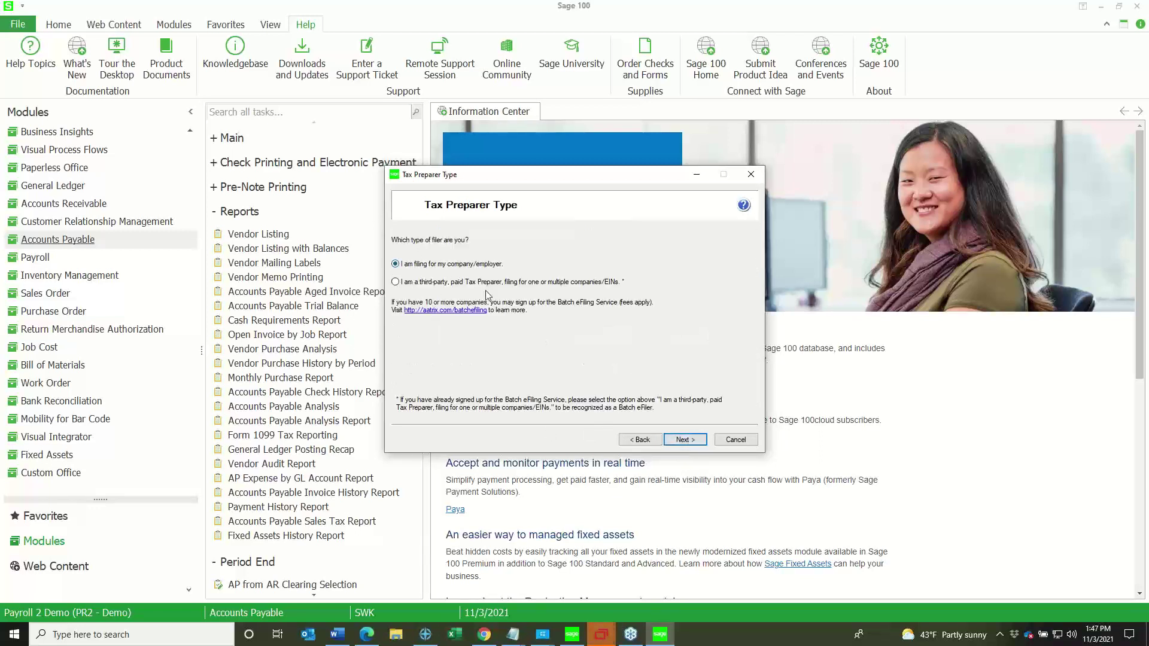
left_click(693, 443)
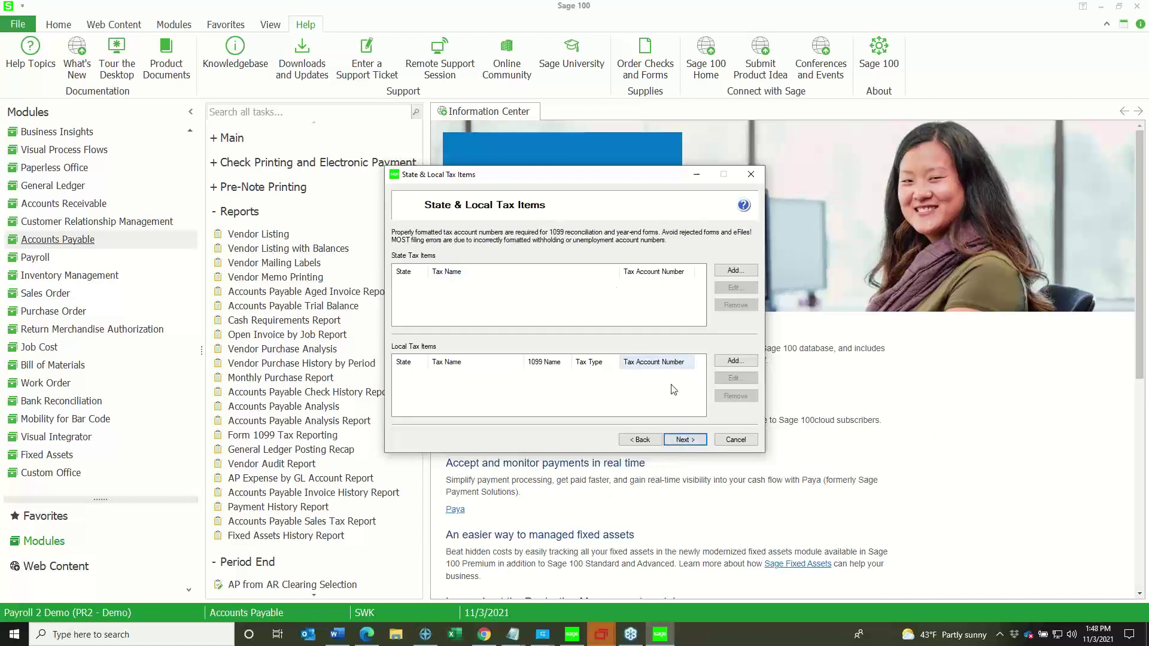
left_click(686, 444)
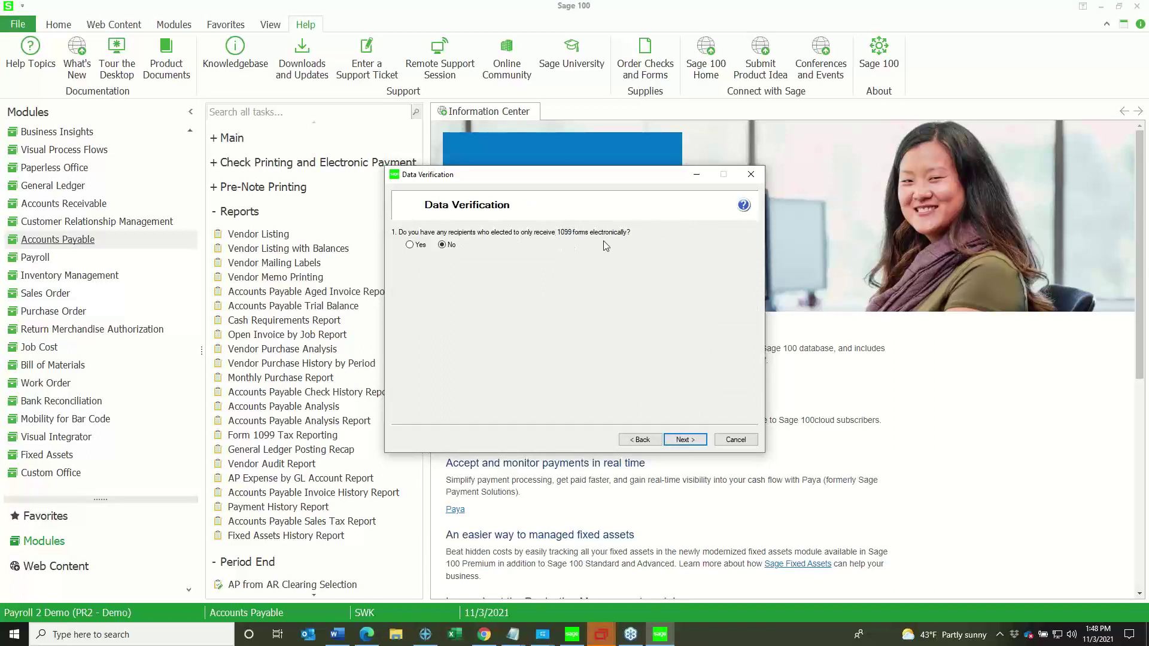
left_click(694, 444)
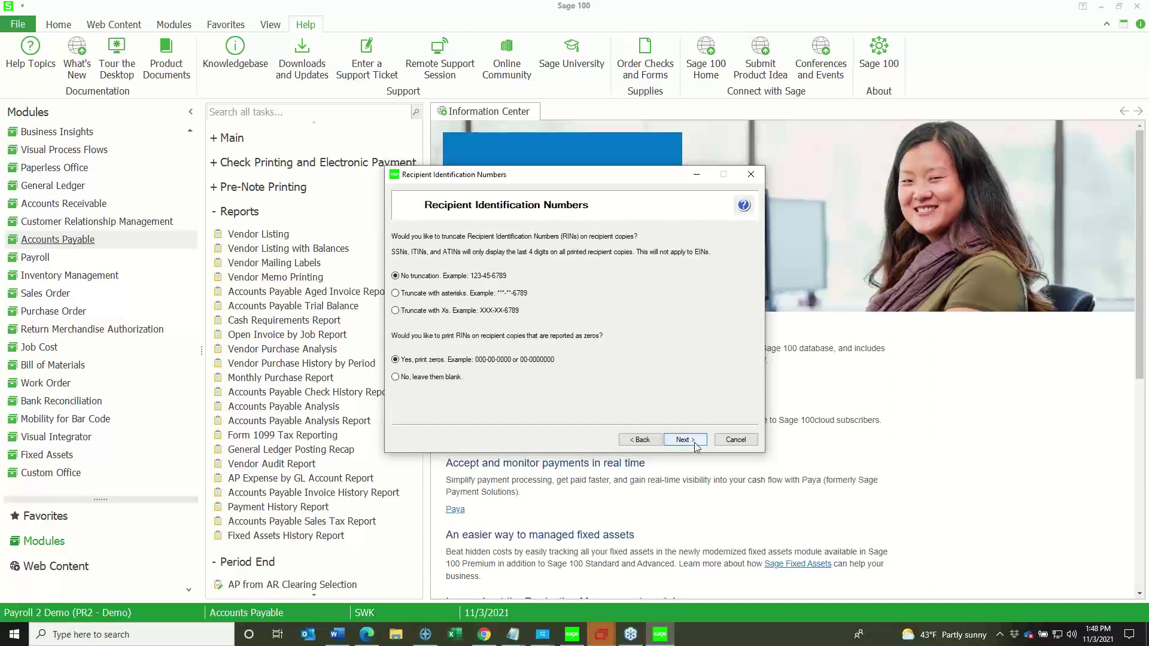
- Truncate recipient identification numbers with asterisks, keep printing zeros, and maximize the recipient TIN verification grid
left_click(395, 293)
left_click(684, 440)
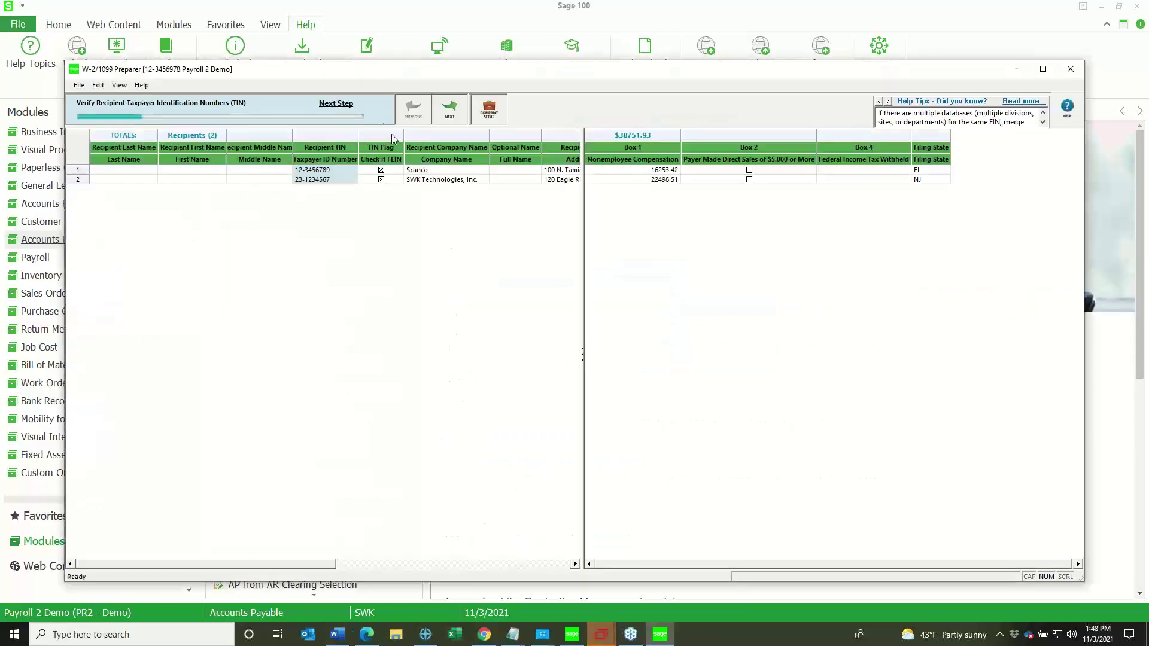
left_click_drag(423, 74, 261, 60)
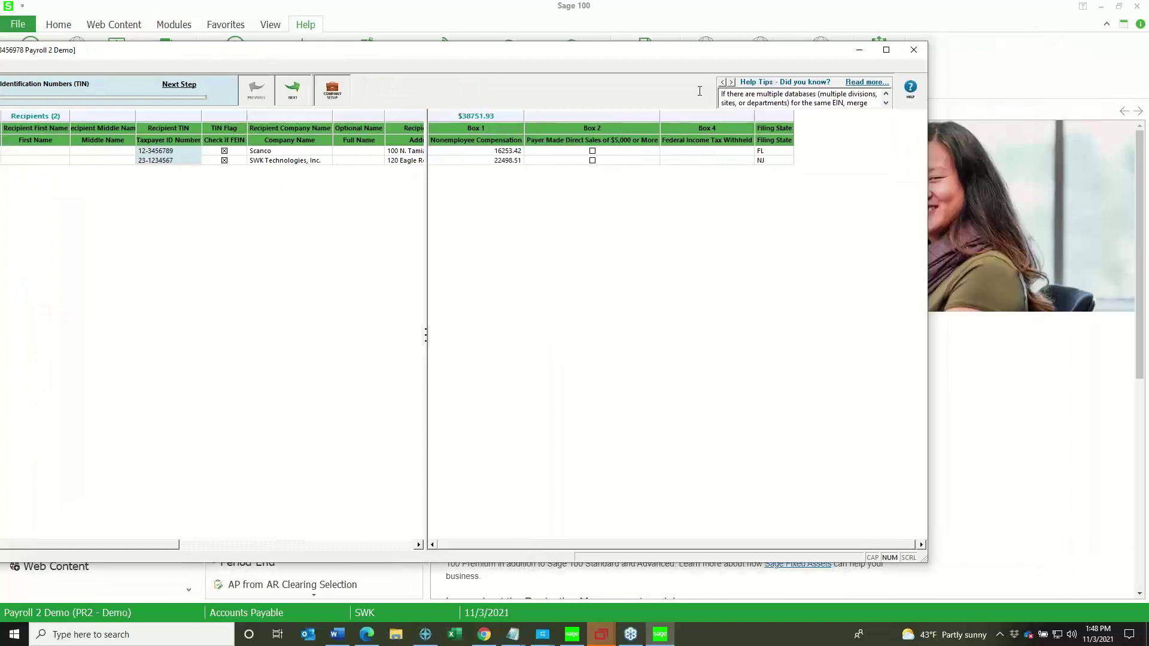
left_click(892, 57)
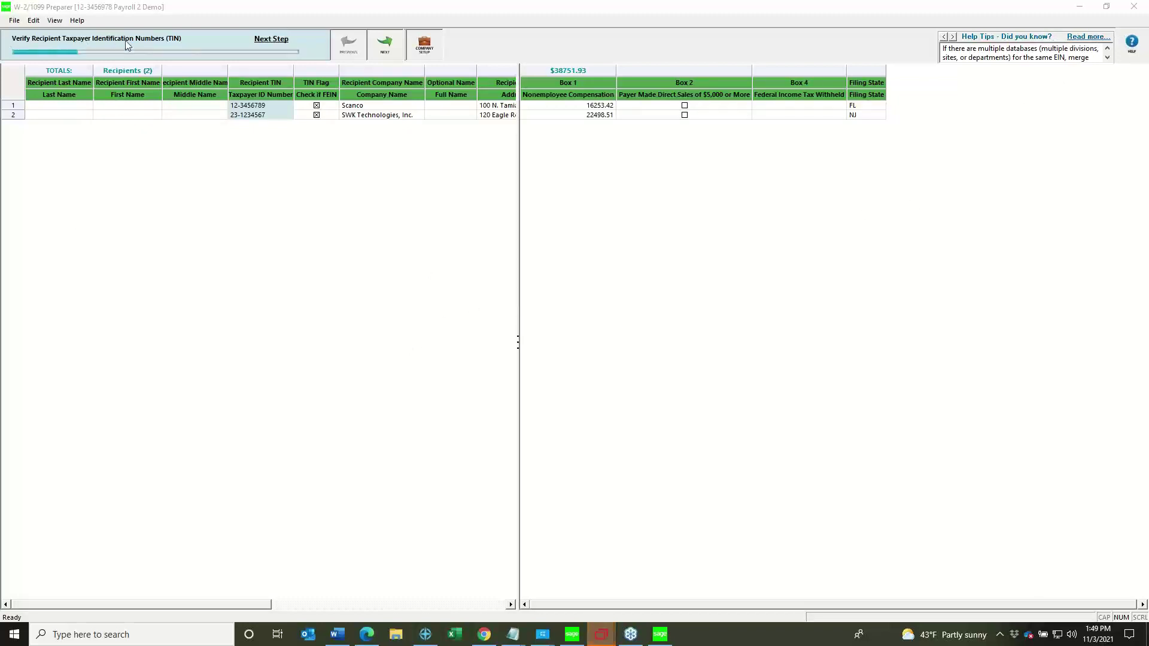
- Verify the recipients' taxpayer identification numbers and FEIN flags, and accept their names and addresses
left_click(271, 116)
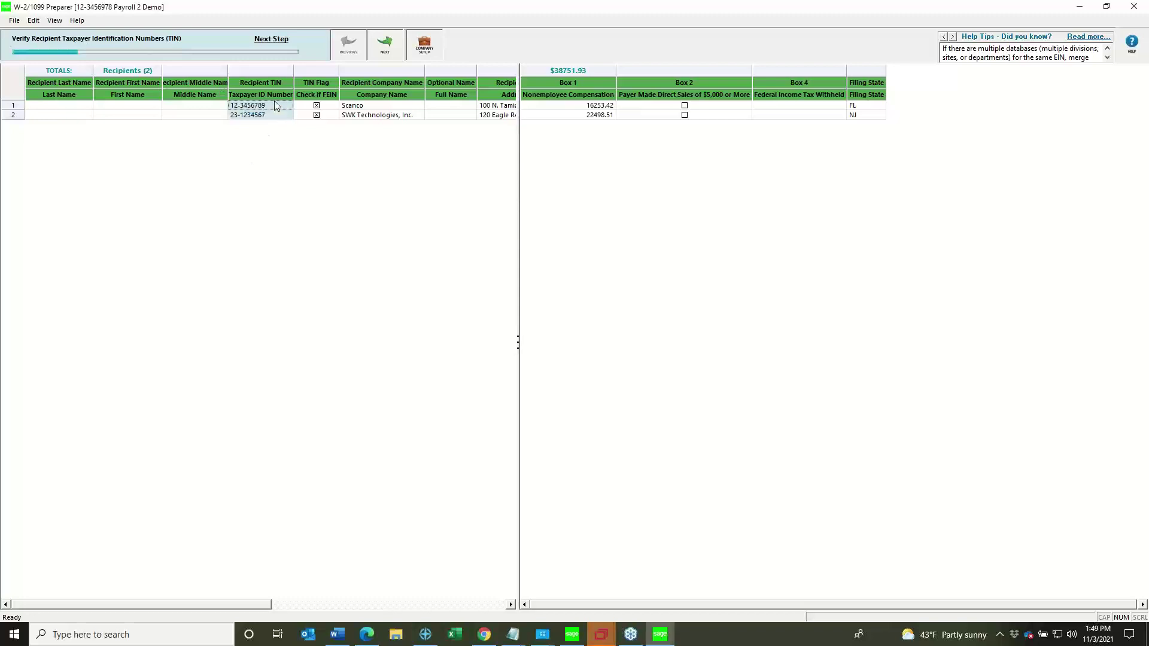
left_click(385, 44)
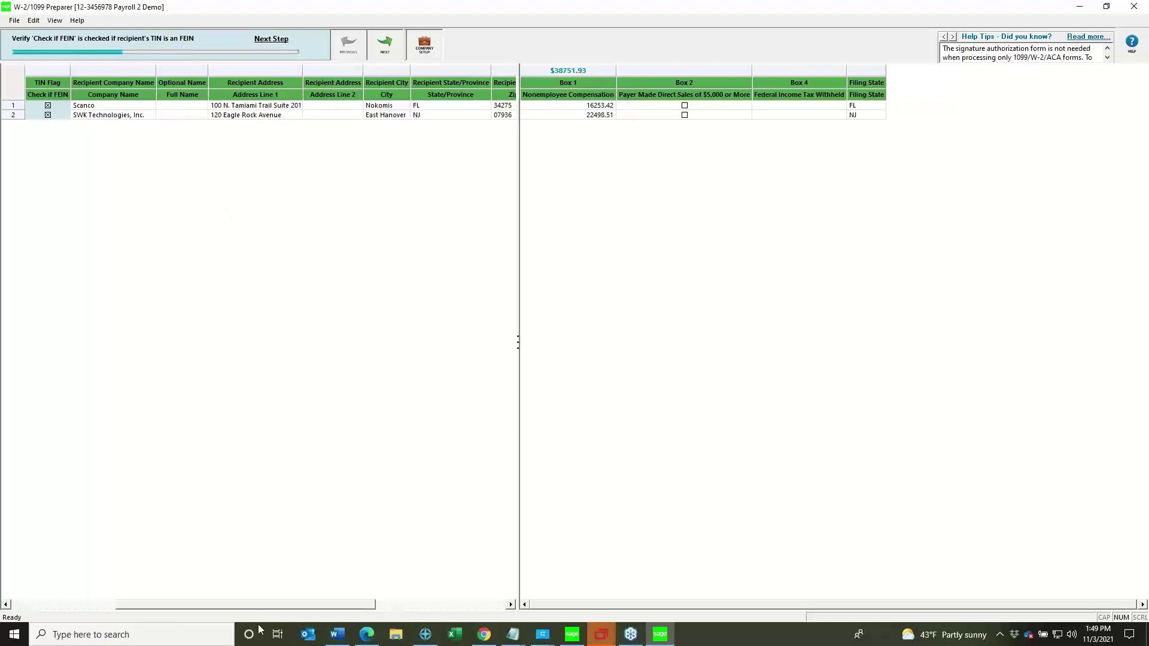
left_click_drag(231, 605, 126, 607)
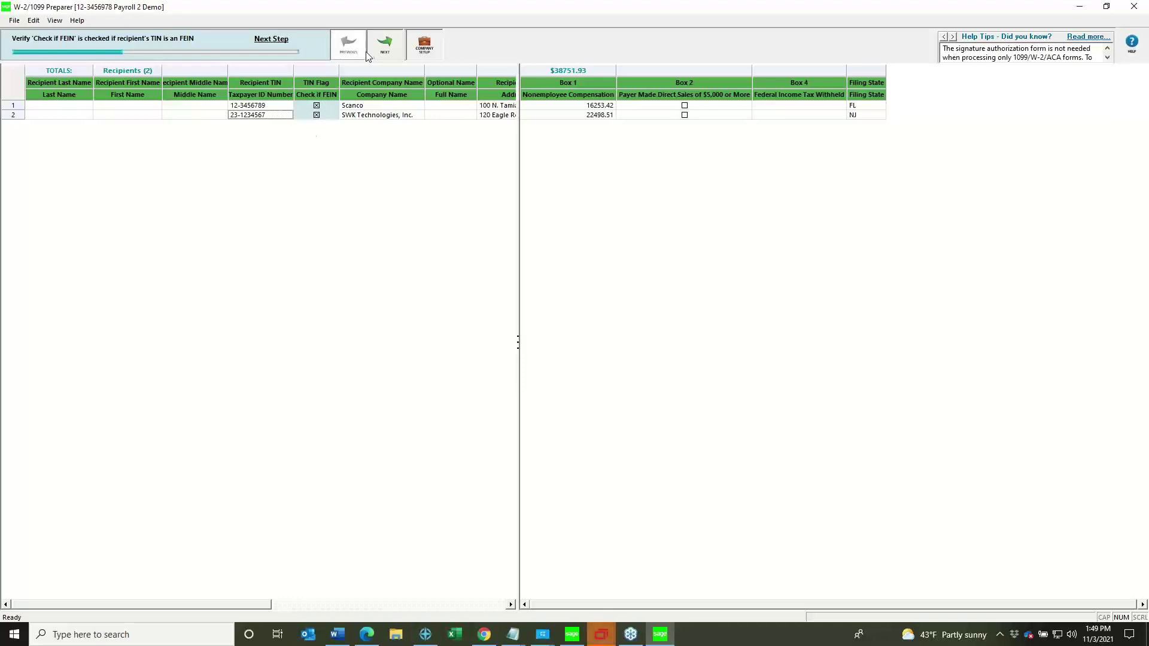
left_click(385, 52)
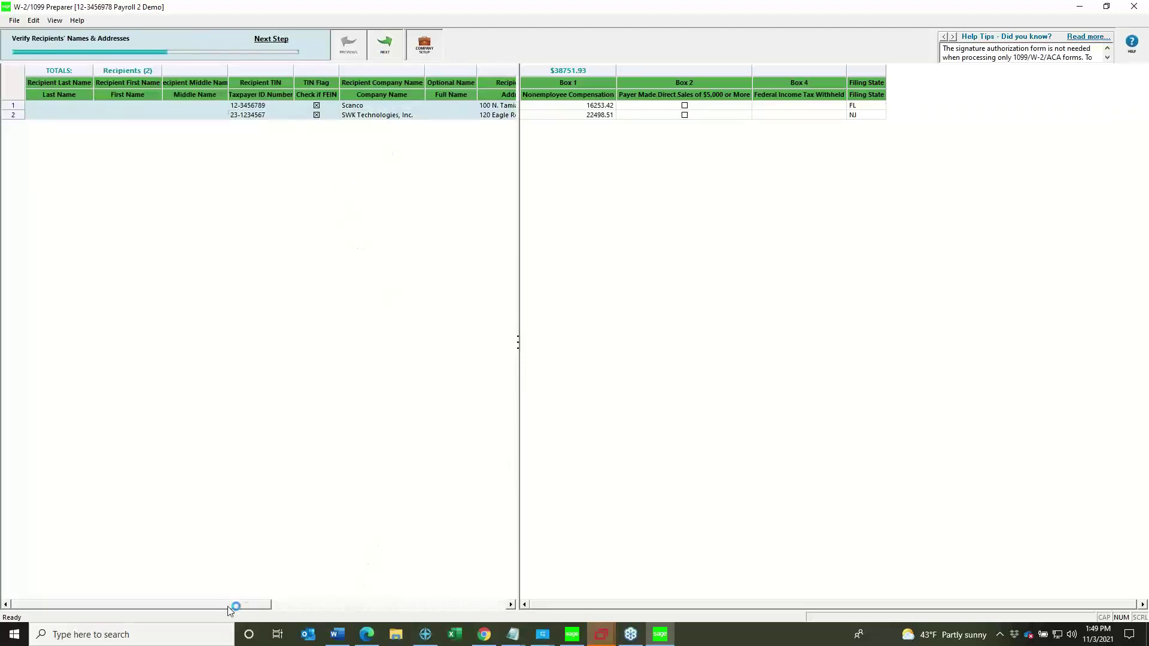
left_click_drag(230, 607, 378, 607)
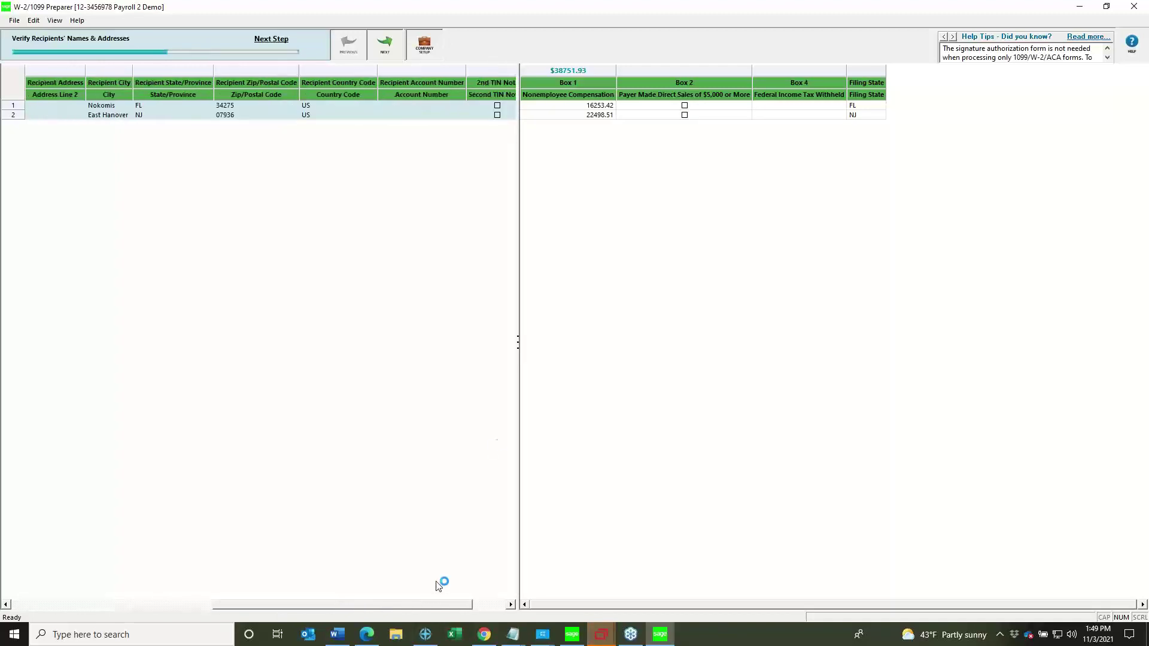
left_click(387, 45)
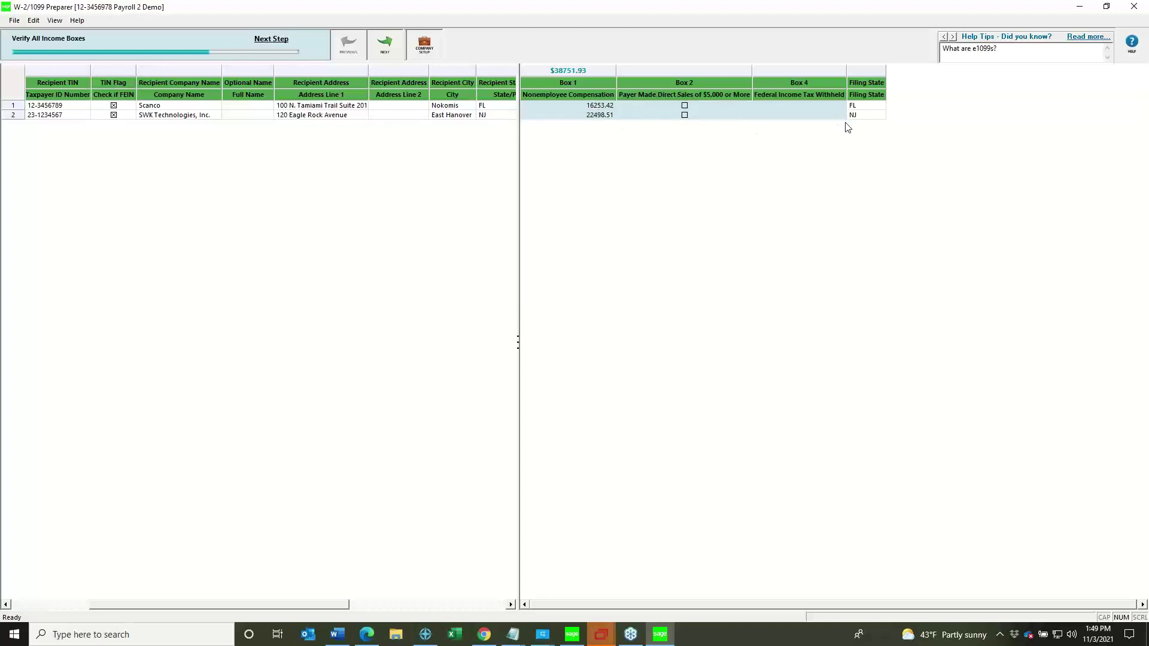
- Accept the 1099 income boxes, filing states, and state income and withholding amounts to complete the recipient data verification
left_click(386, 47)
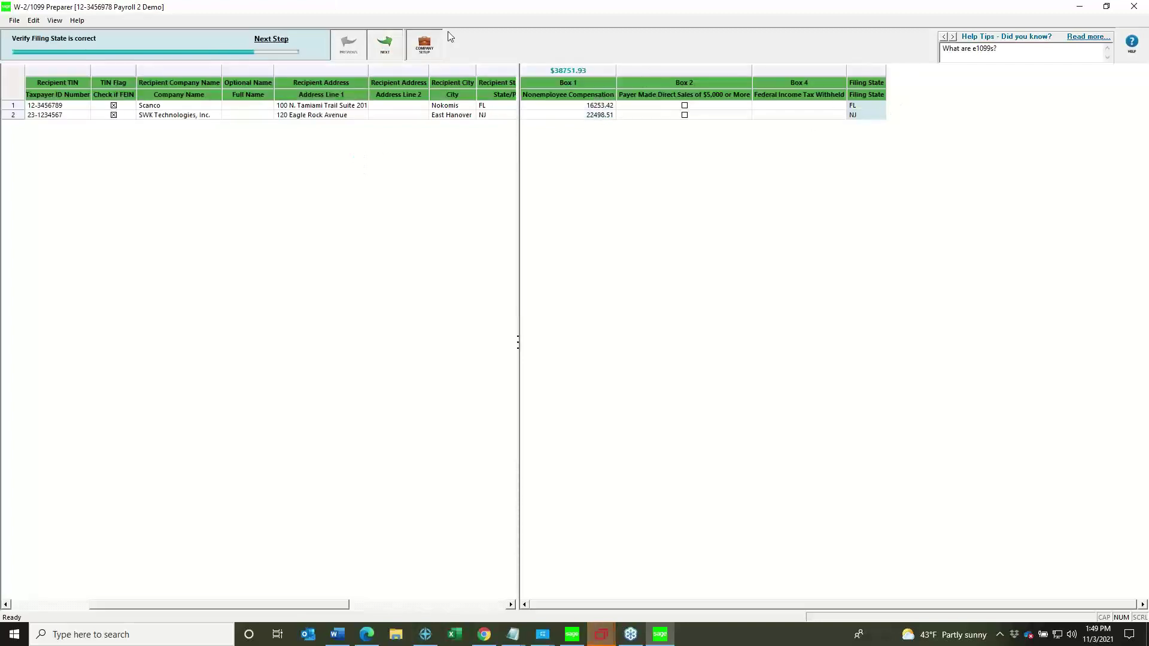
left_click(386, 47)
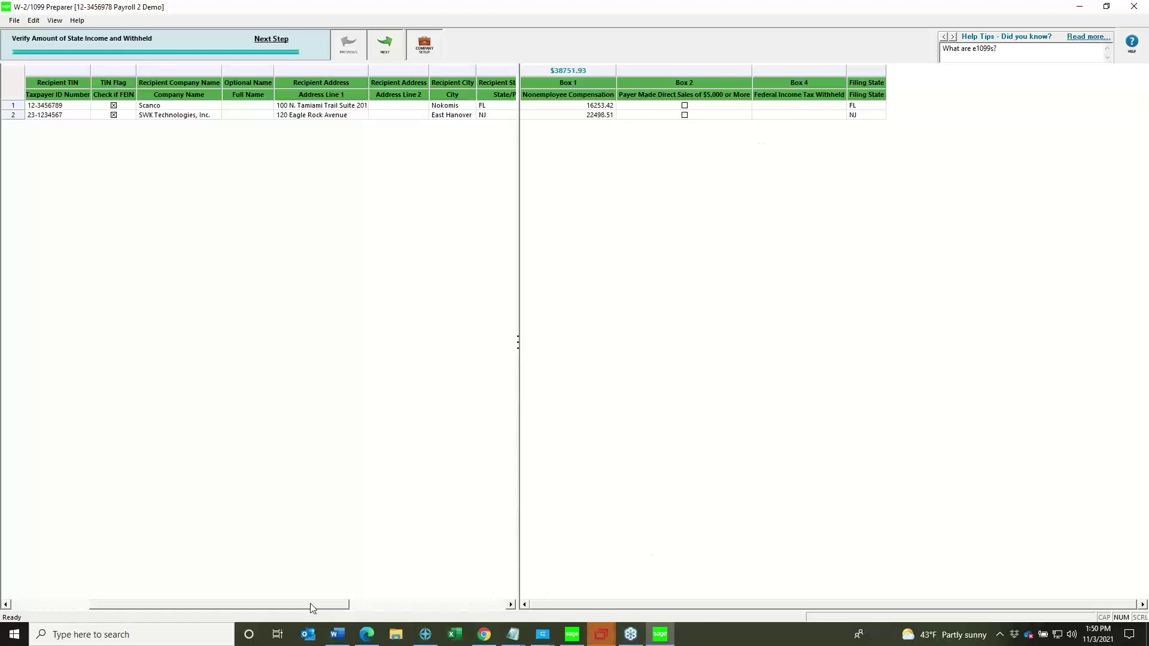
left_click_drag(311, 605, 664, 600)
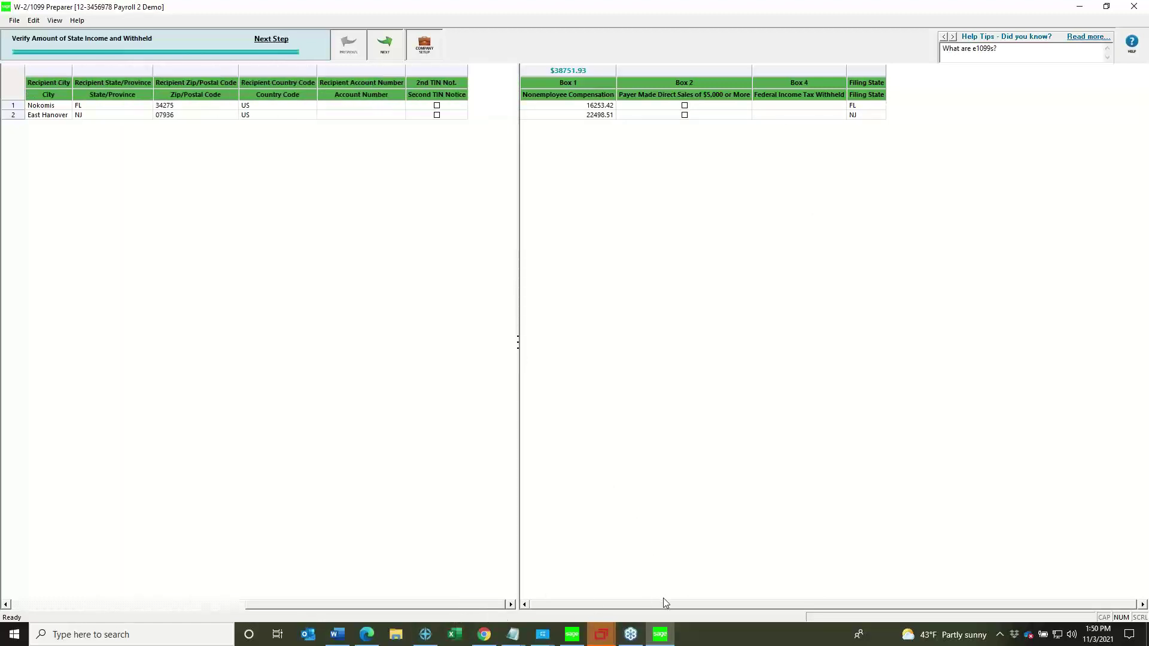
left_click(525, 605)
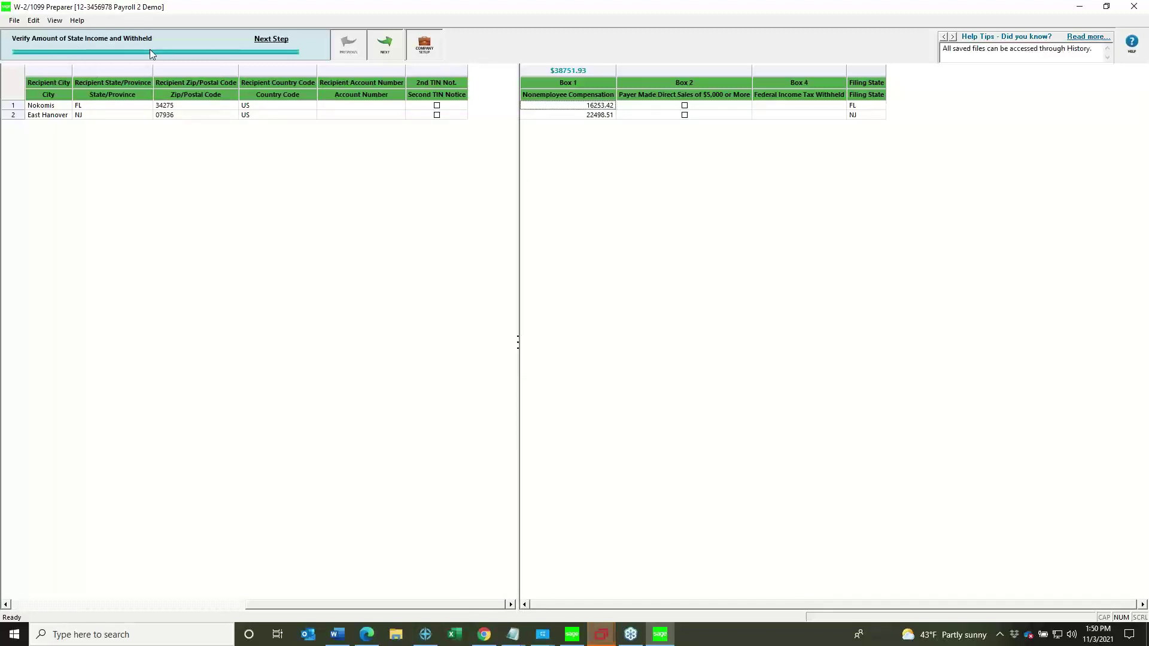
left_click(609, 106)
left_click(563, 115)
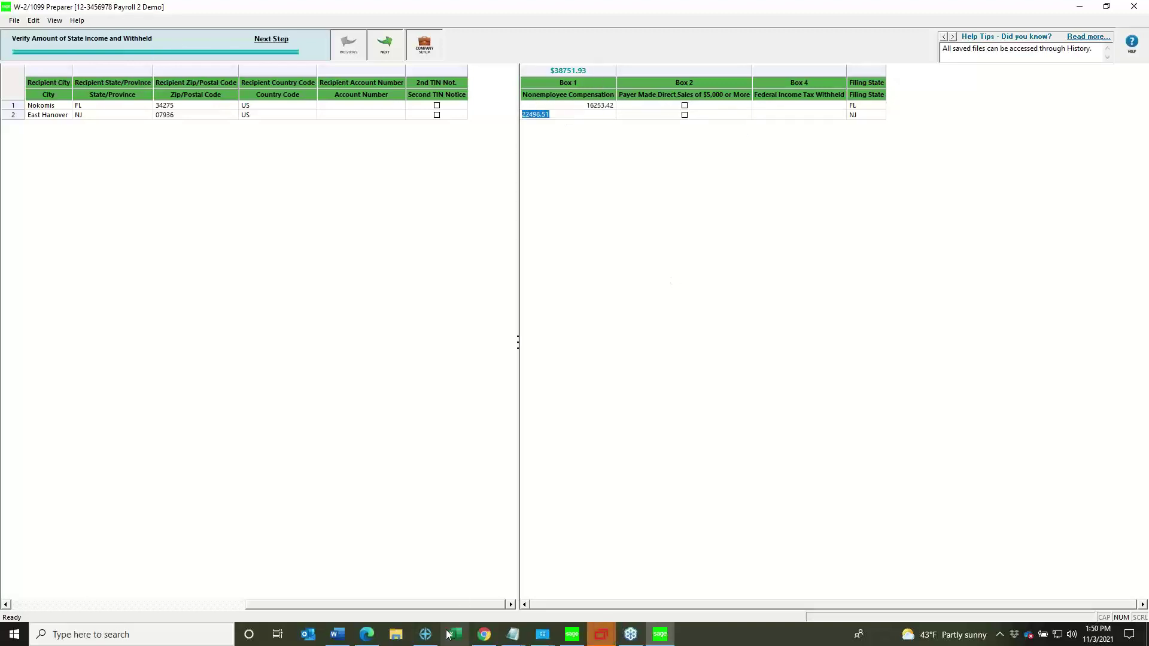
left_click(385, 44)
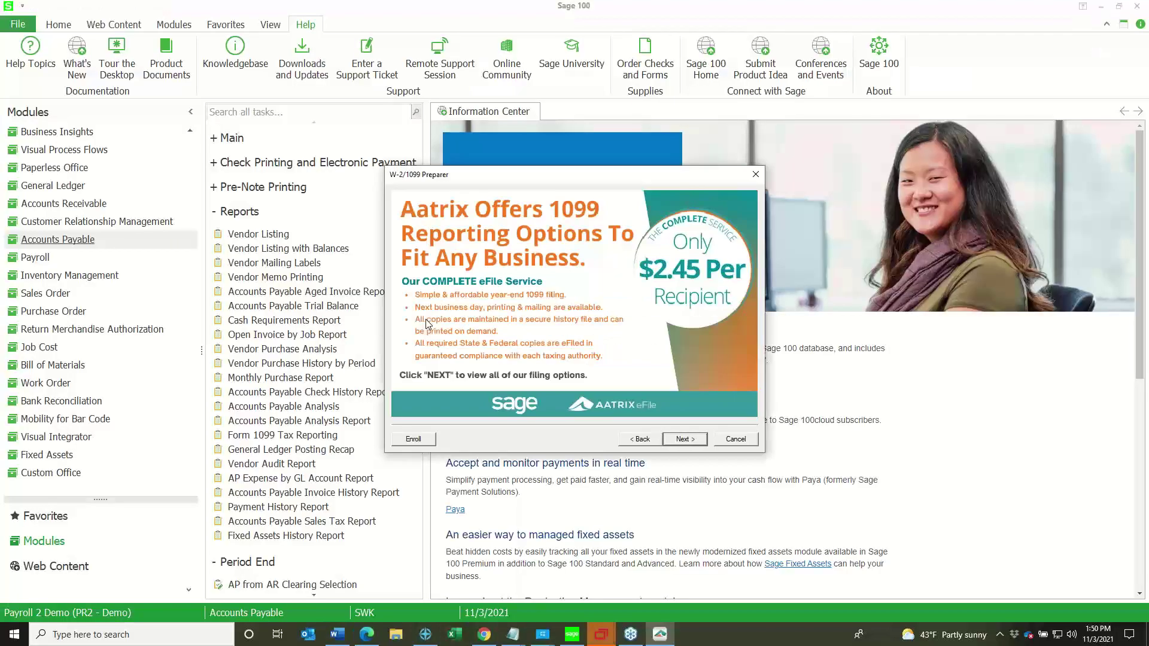
- Choose Other Options with printed recipient, federal 1099/1096 and state 1099 forms, turning off federal and state eFiling
left_click(696, 441)
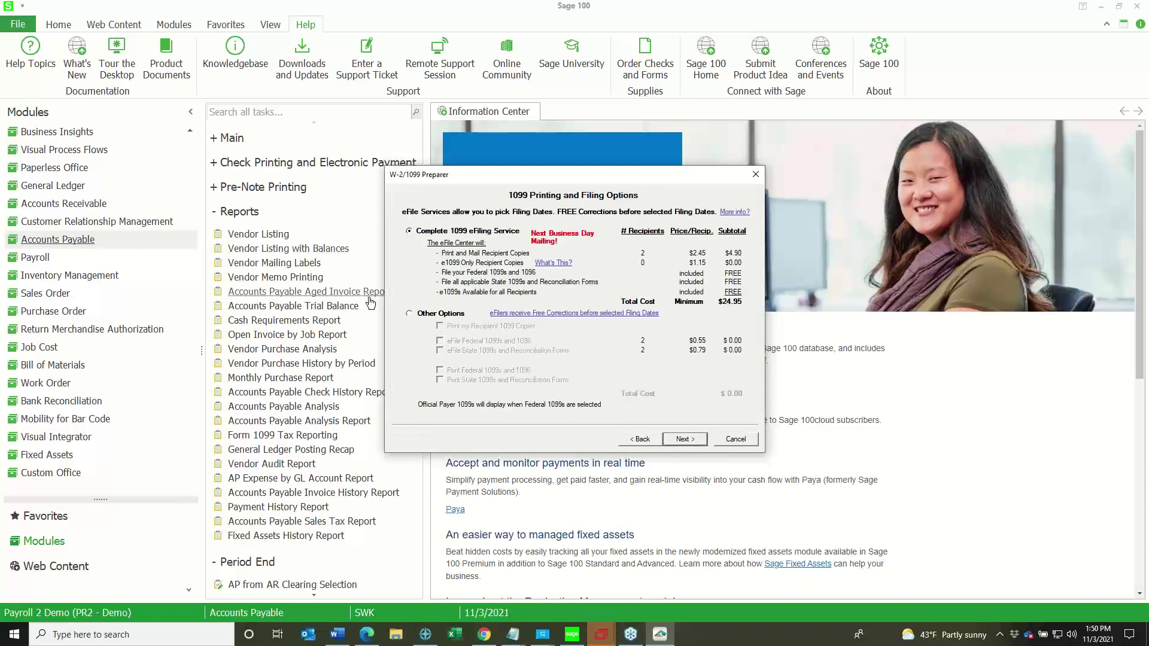
left_click(410, 314)
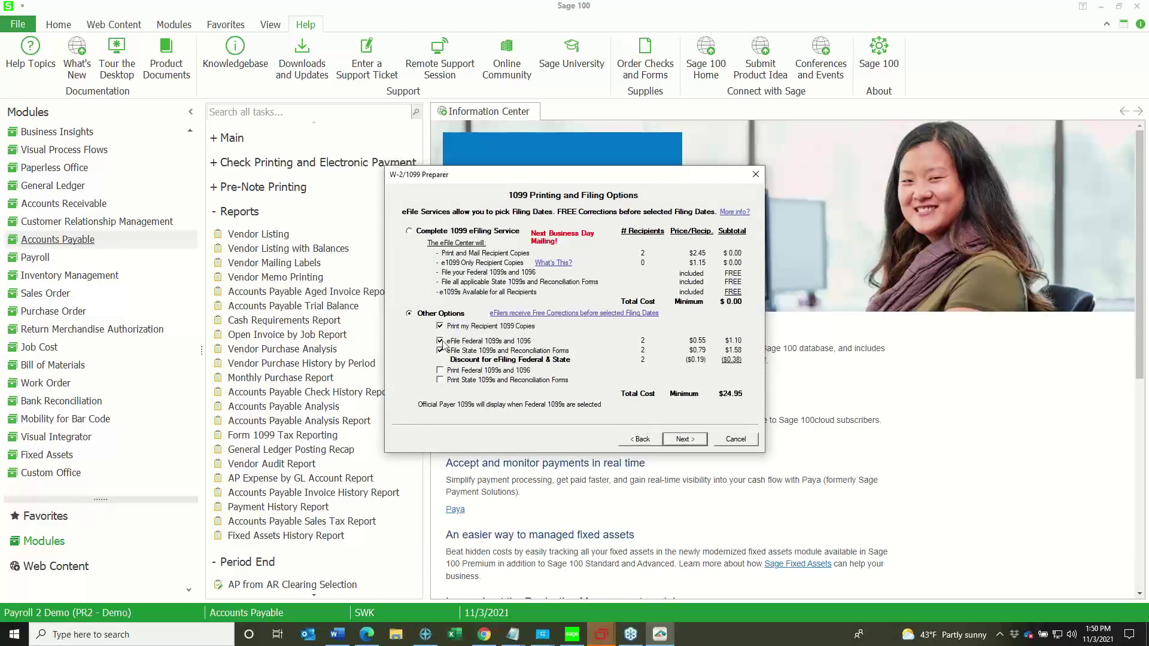
left_click(439, 340)
left_click(440, 351)
left_click(440, 371)
left_click(440, 381)
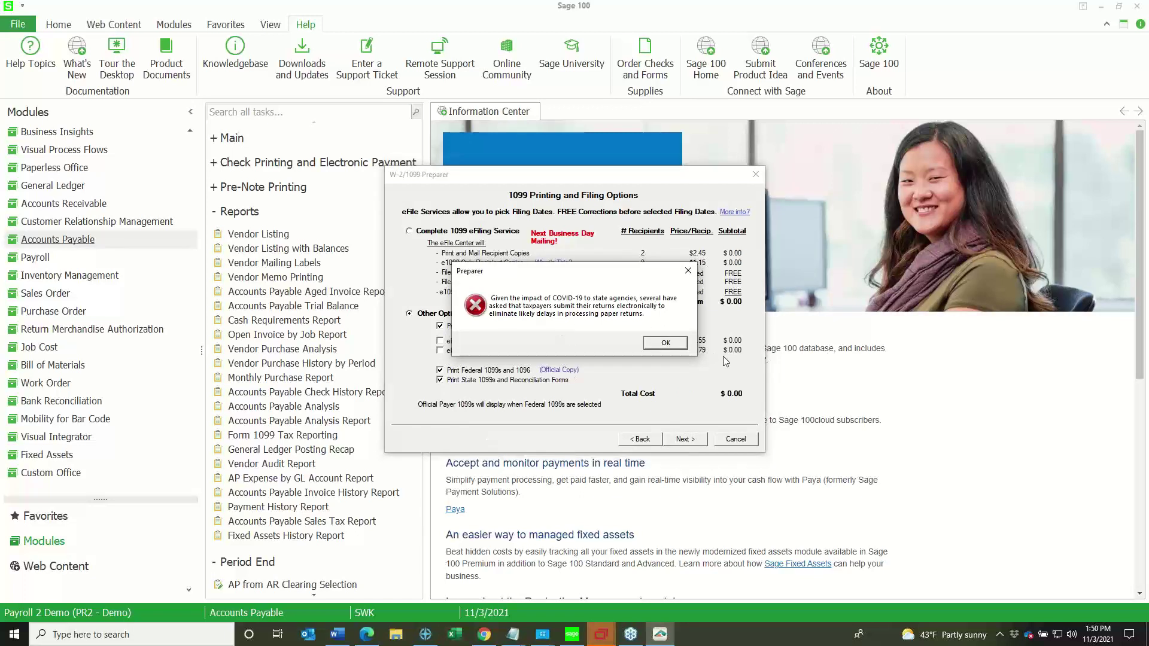
left_click(668, 344)
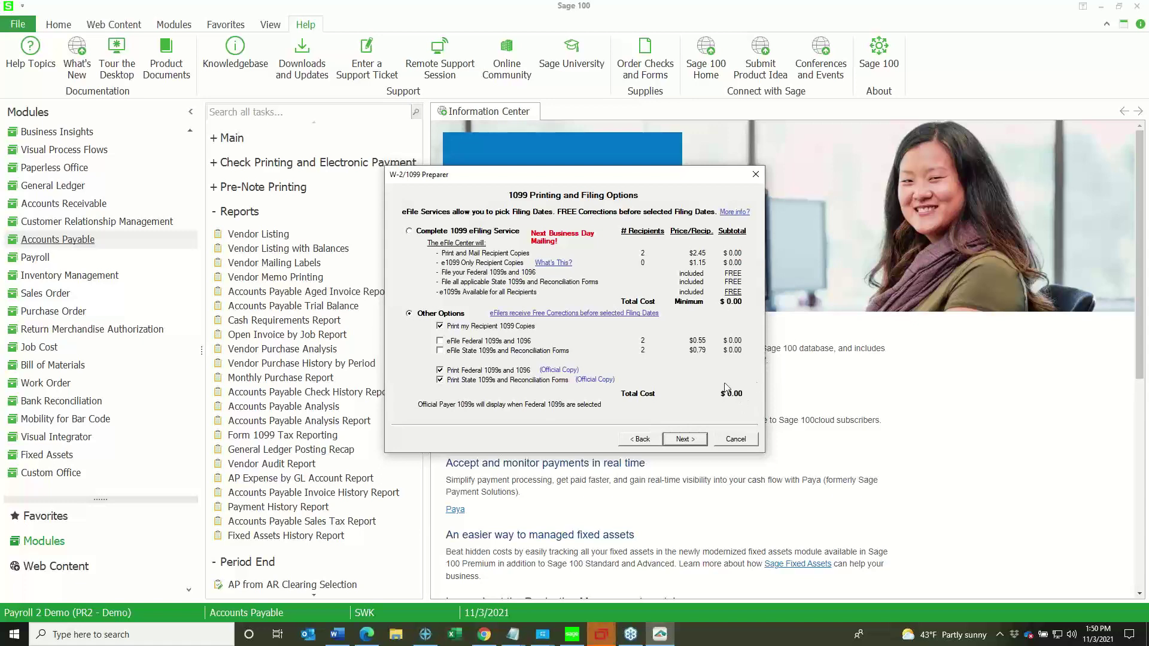
- Decline the Complete 1099 eFile Service, keep New Jersey as the filing state, and generate the listed forms for review
left_click(685, 439)
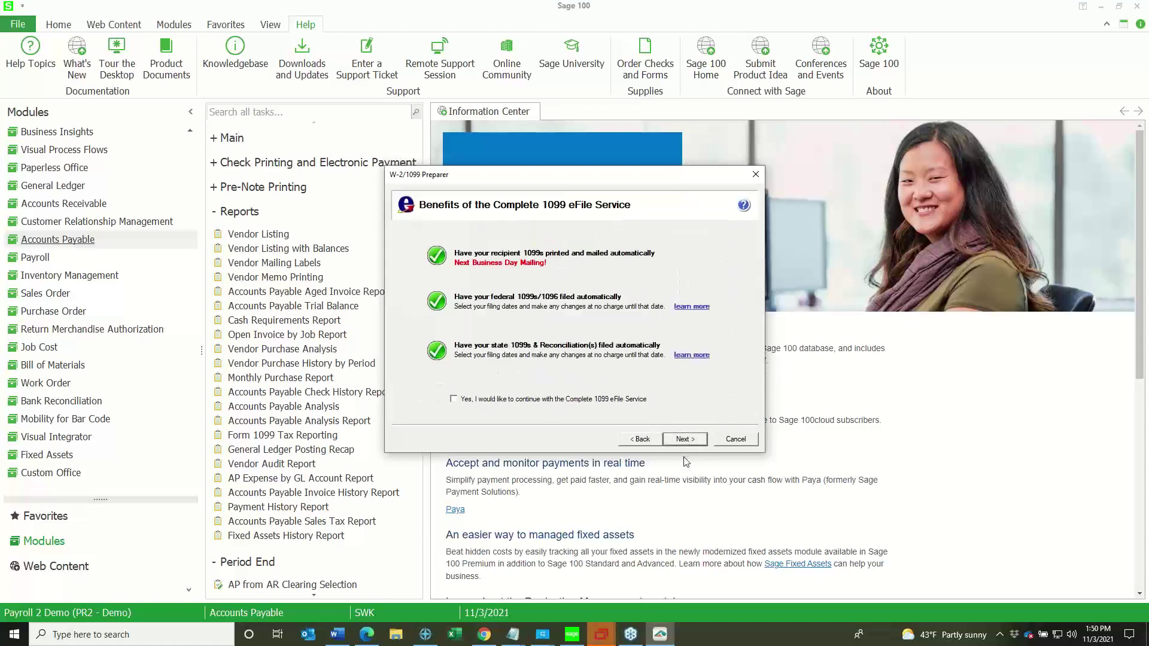
left_click(684, 442)
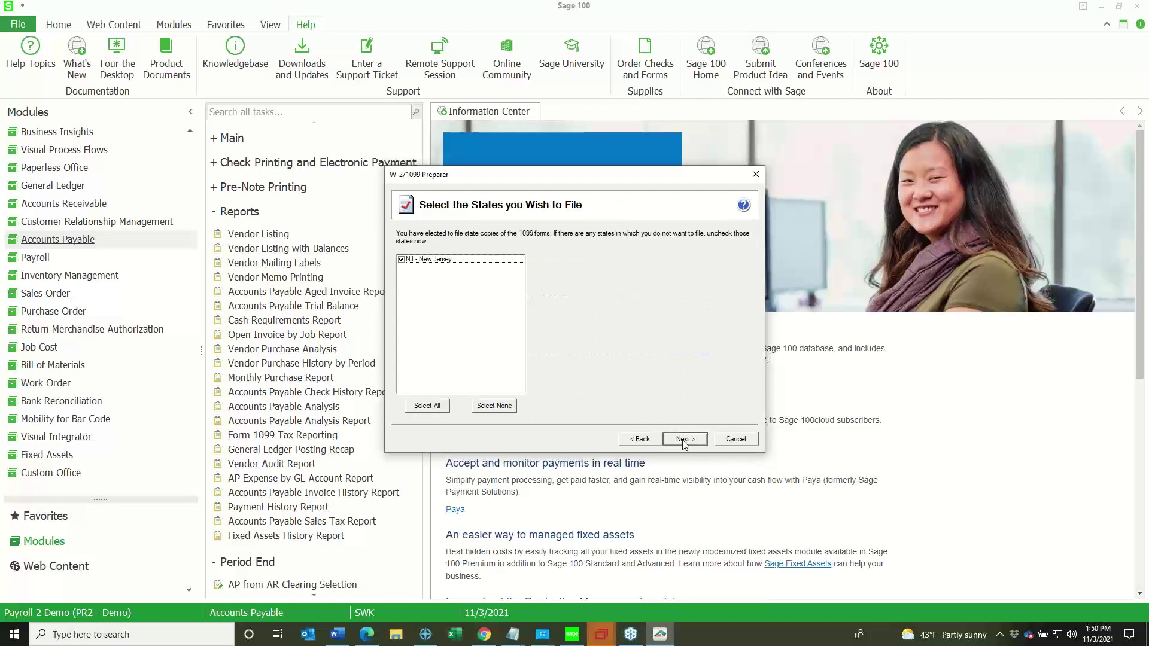
left_click(684, 440)
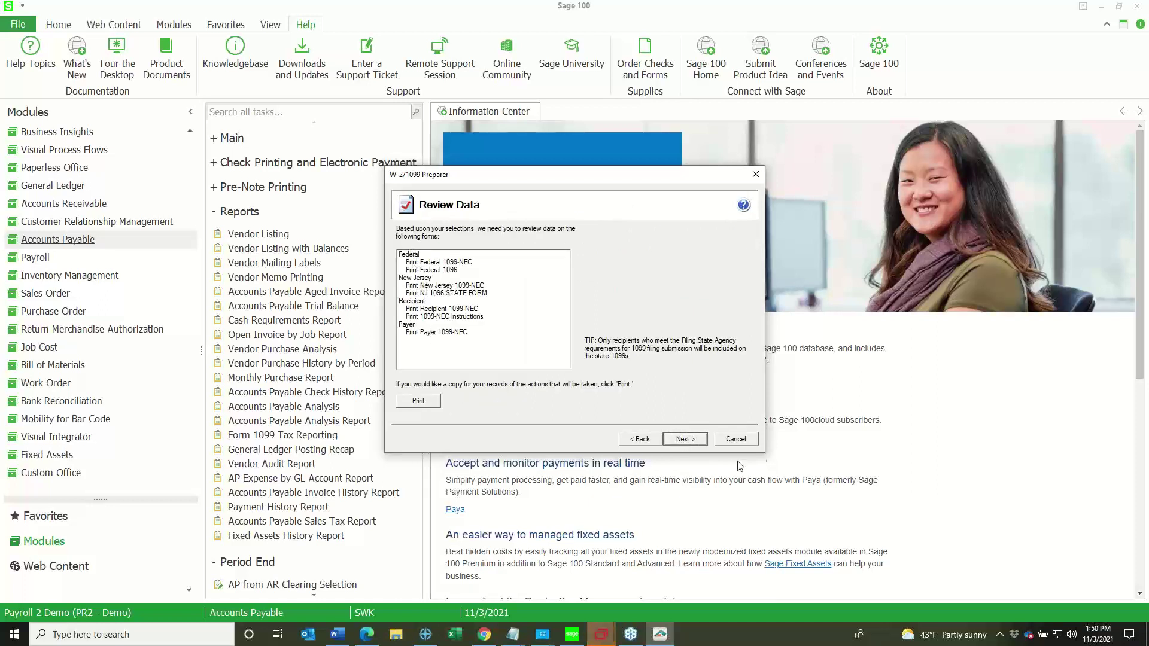
left_click(693, 439)
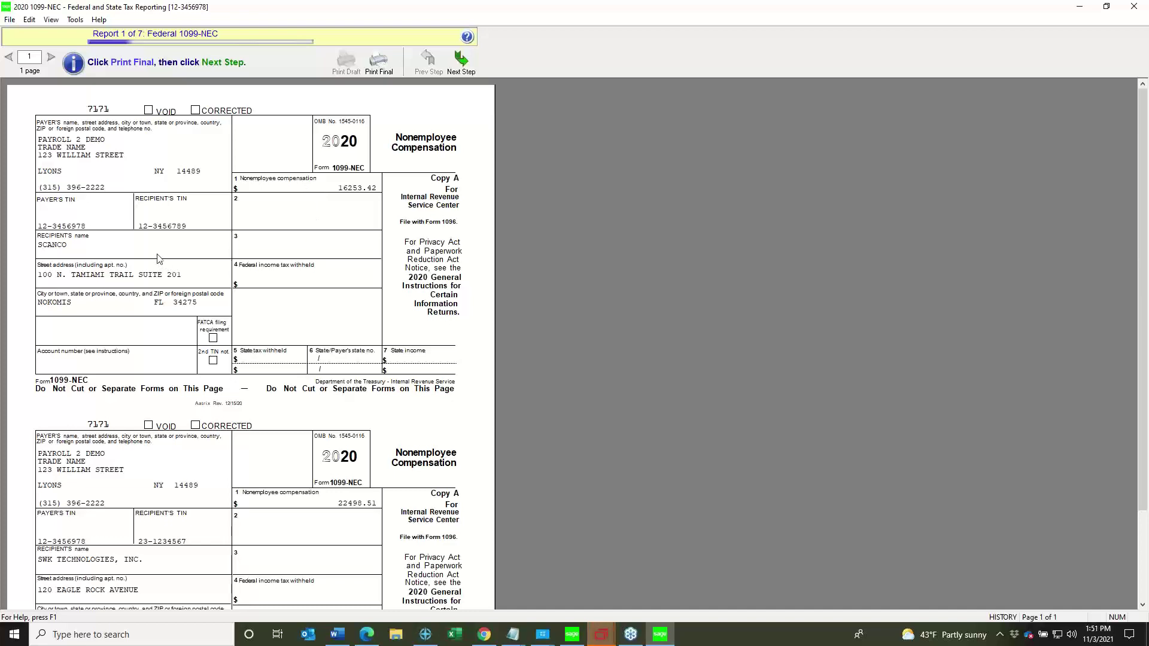
- Examine both recipients' forms in the Federal 1099-NEC report and minimize the report window
scroll(155, 245, "down", 3)
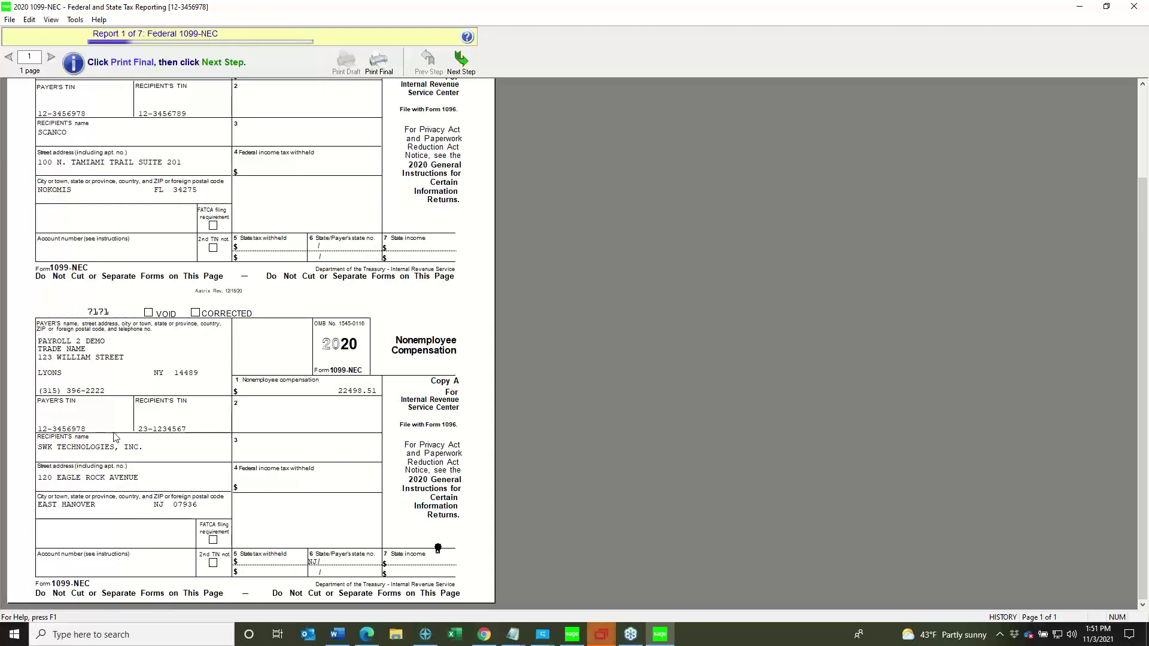
scroll(115, 437, "up", 3)
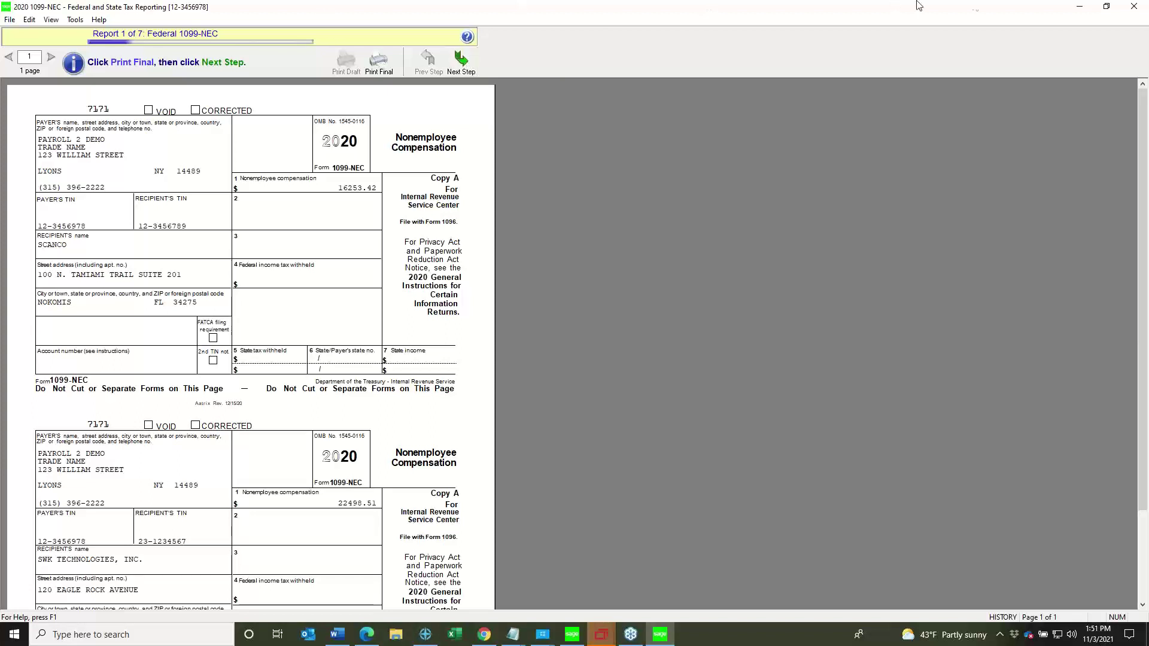
left_click(1080, 8)
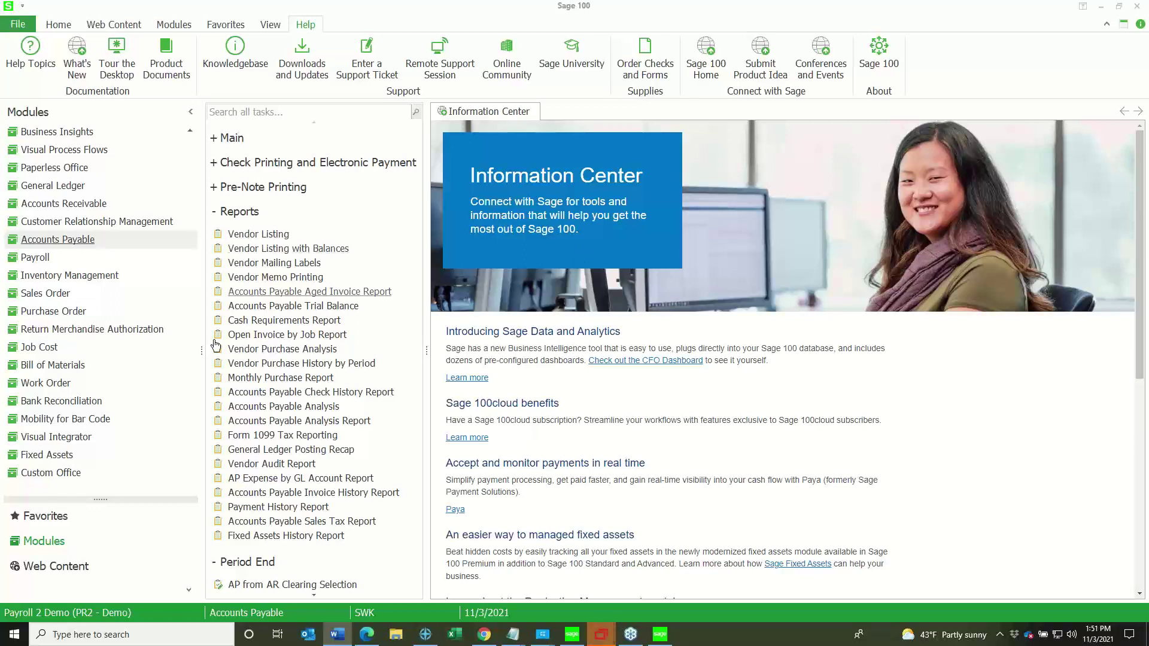
- Open the Scanco vendor record in Accounts Payable Vendor Maintenance and view its 1099 payment history for calendar year 2021
scroll(180, 349, "up", 3)
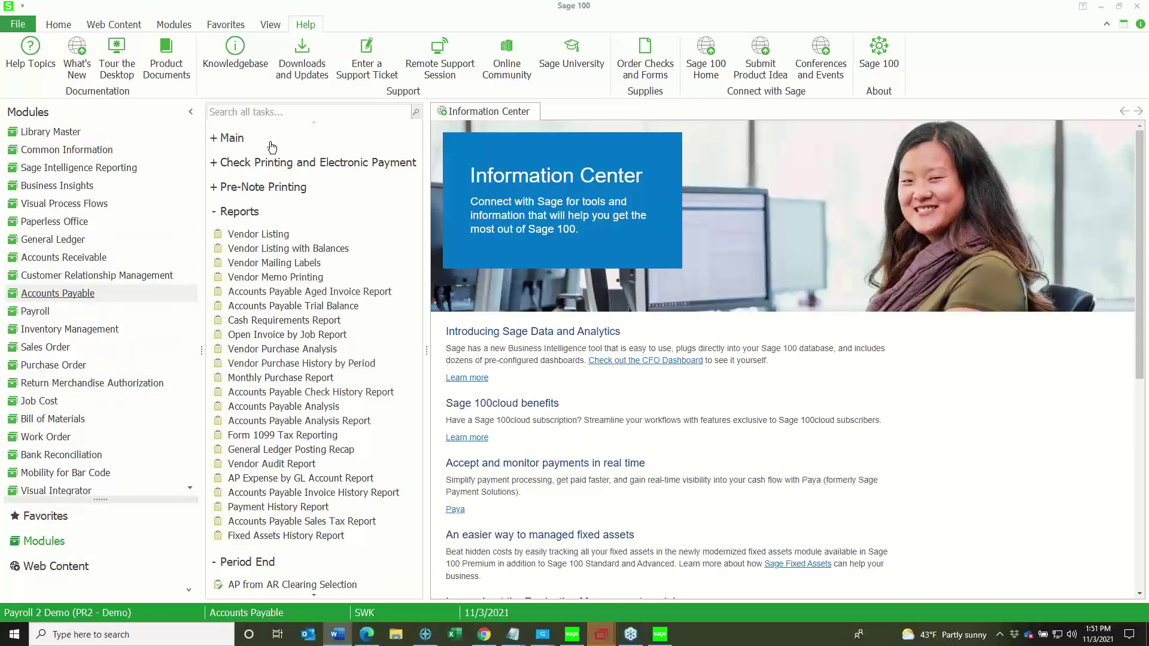
left_click(212, 138)
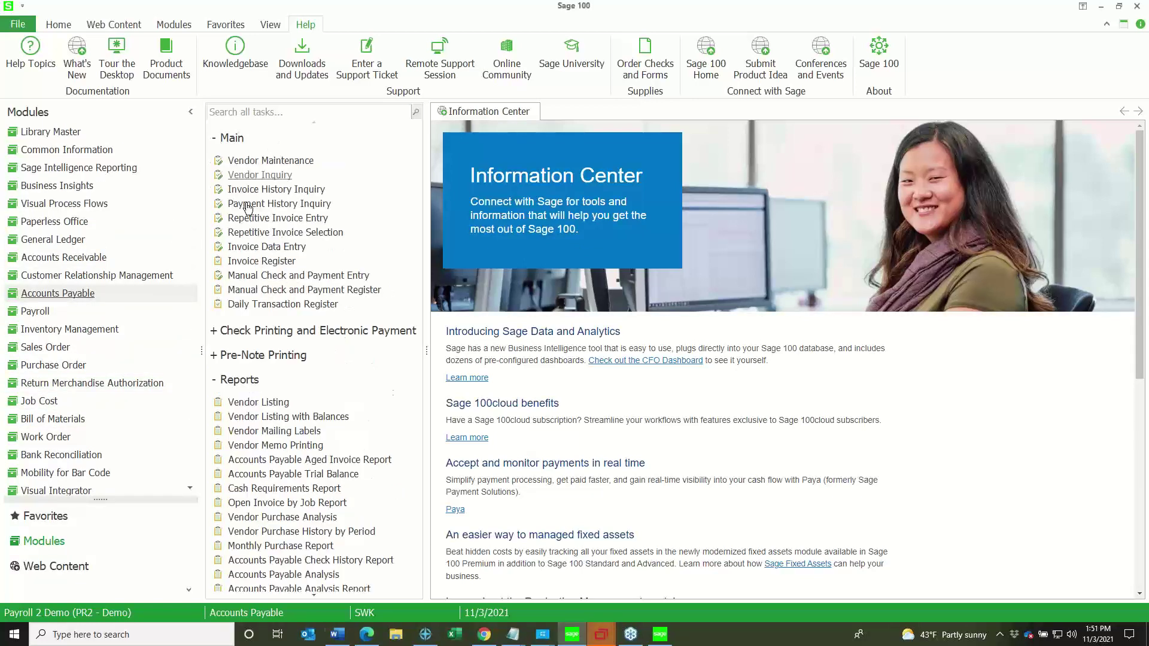
left_click(249, 160)
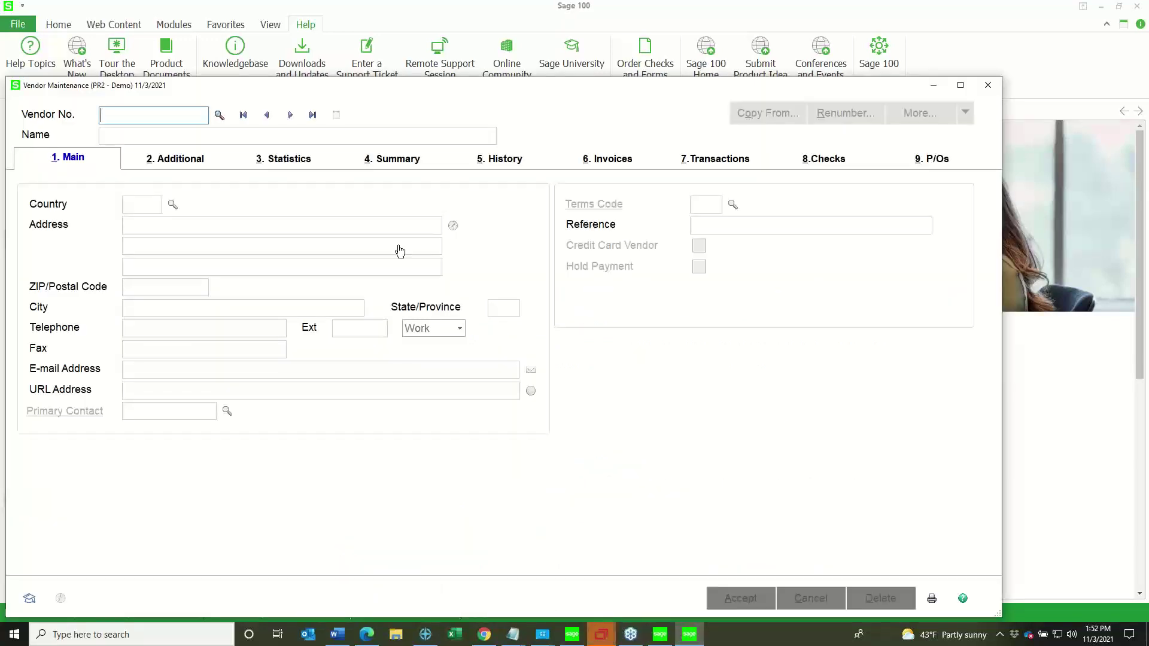
left_click(243, 116)
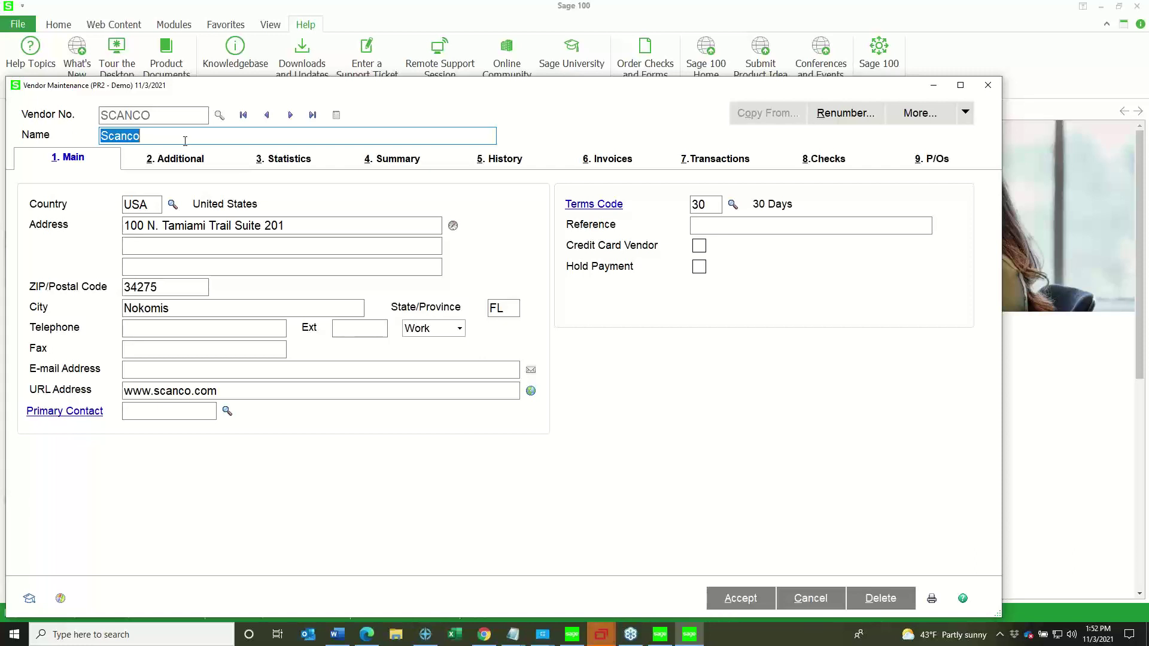
left_click(182, 159)
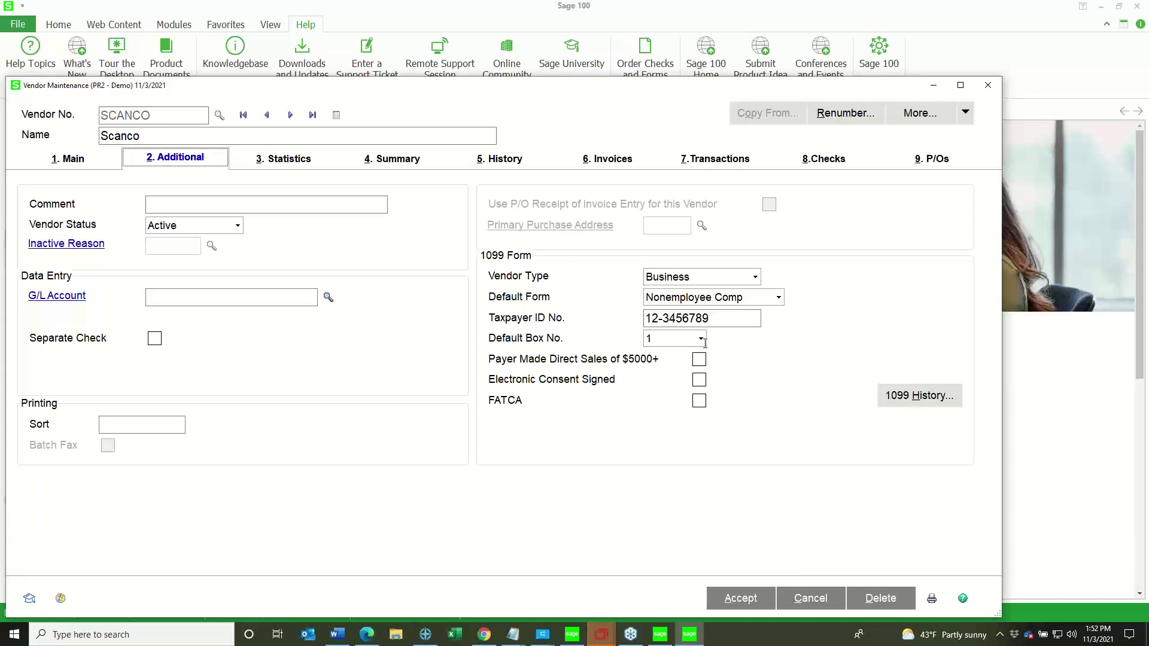
left_click(920, 397)
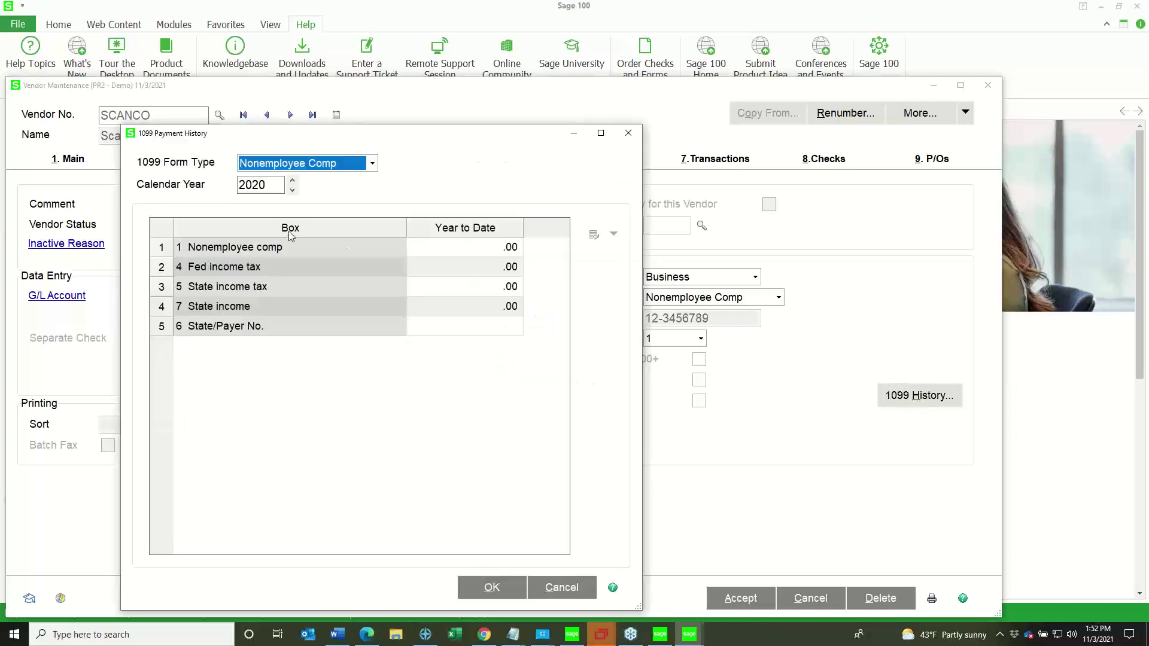
left_click(292, 180)
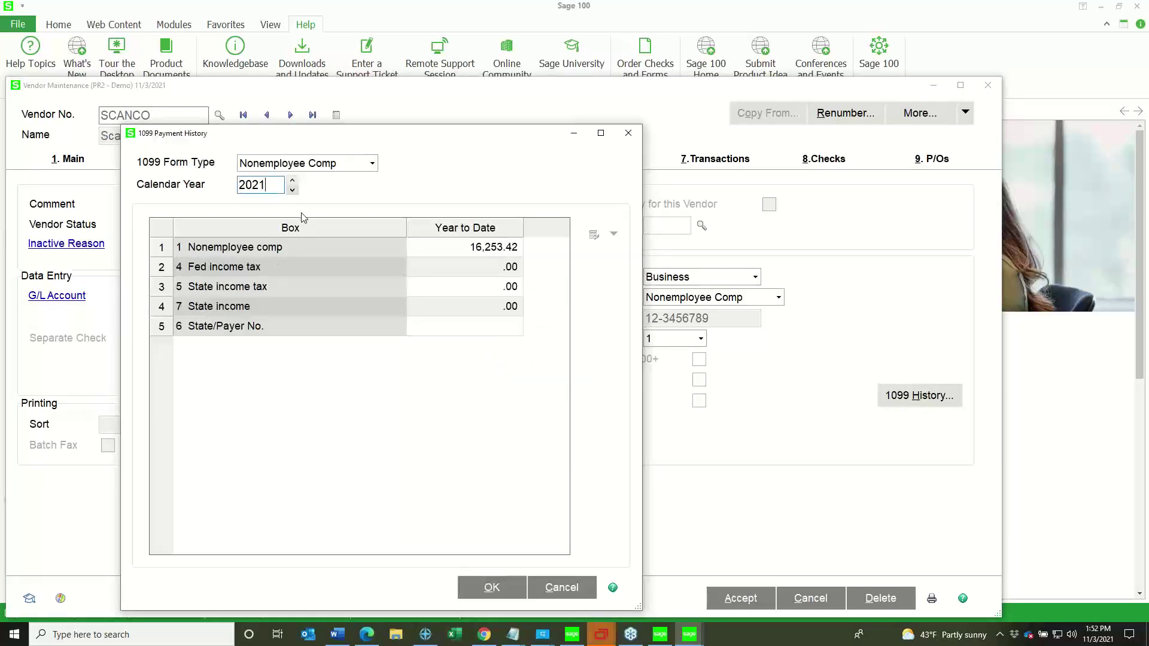
- Try changing Scanco's 2021 year-to-date nonemployee compensation in box 1 to 2,053.21, and discard the edit
left_click(469, 252)
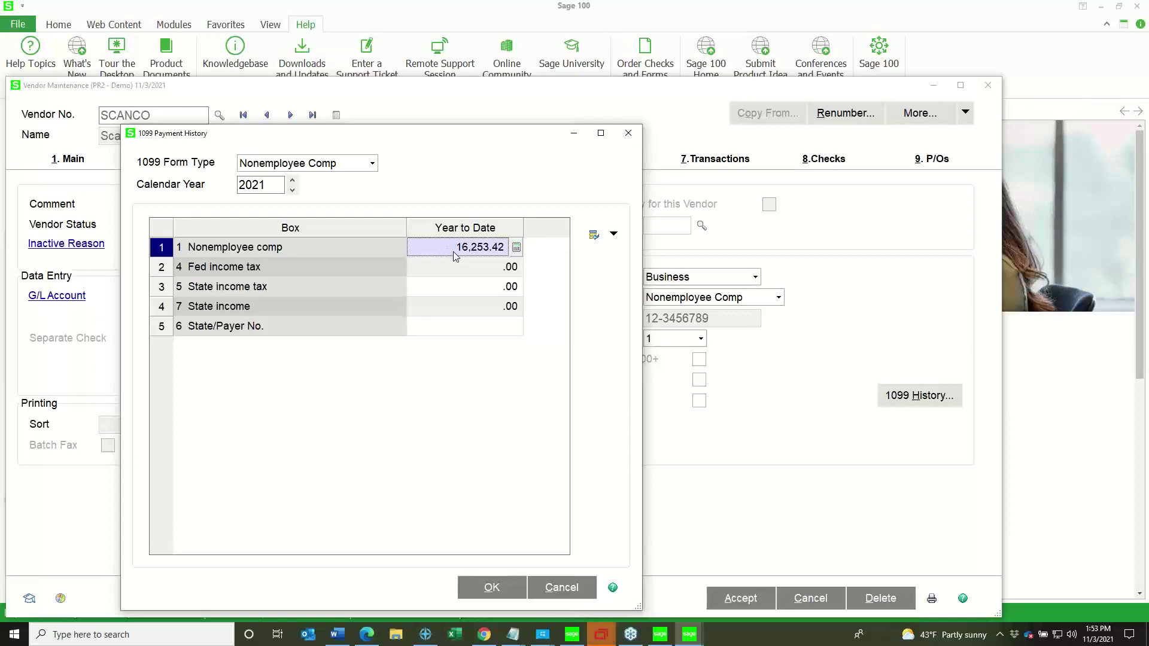
type("20.53")
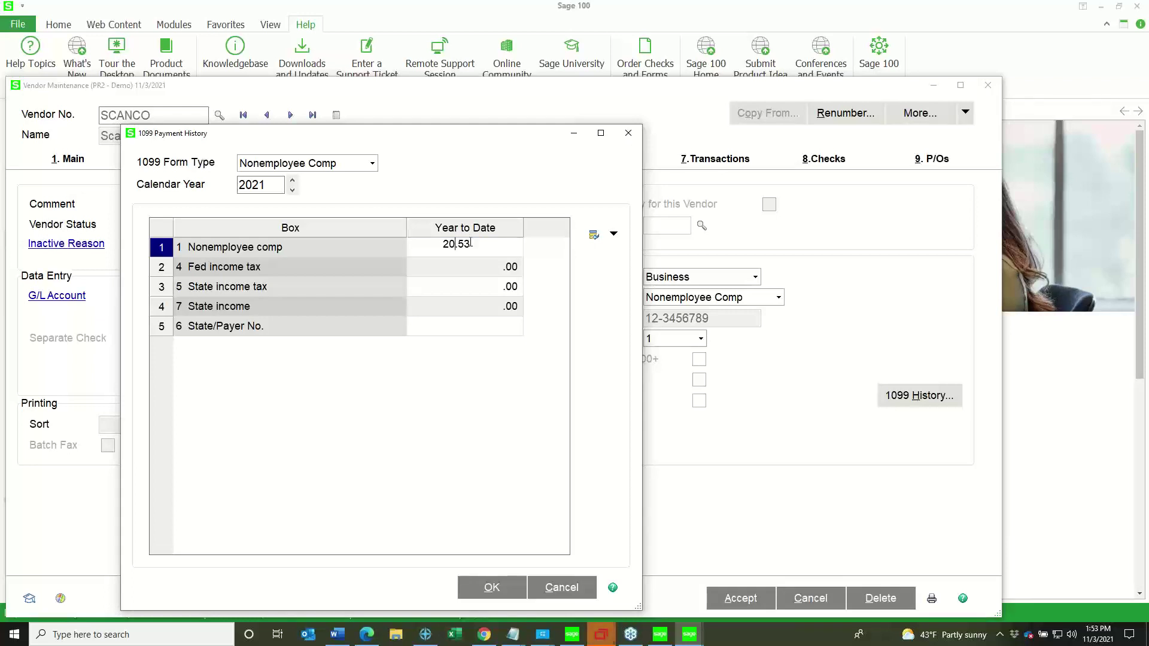
left_click_drag(471, 242, 330, 227)
type("2053.21")
key("Tab")
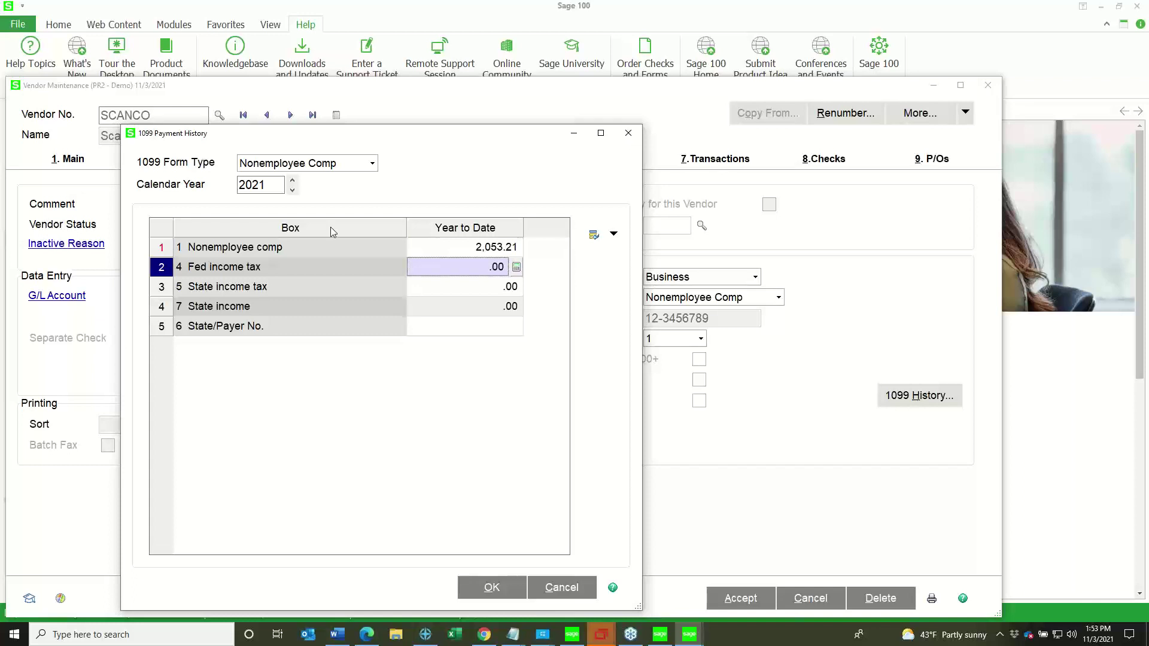
left_click(482, 251)
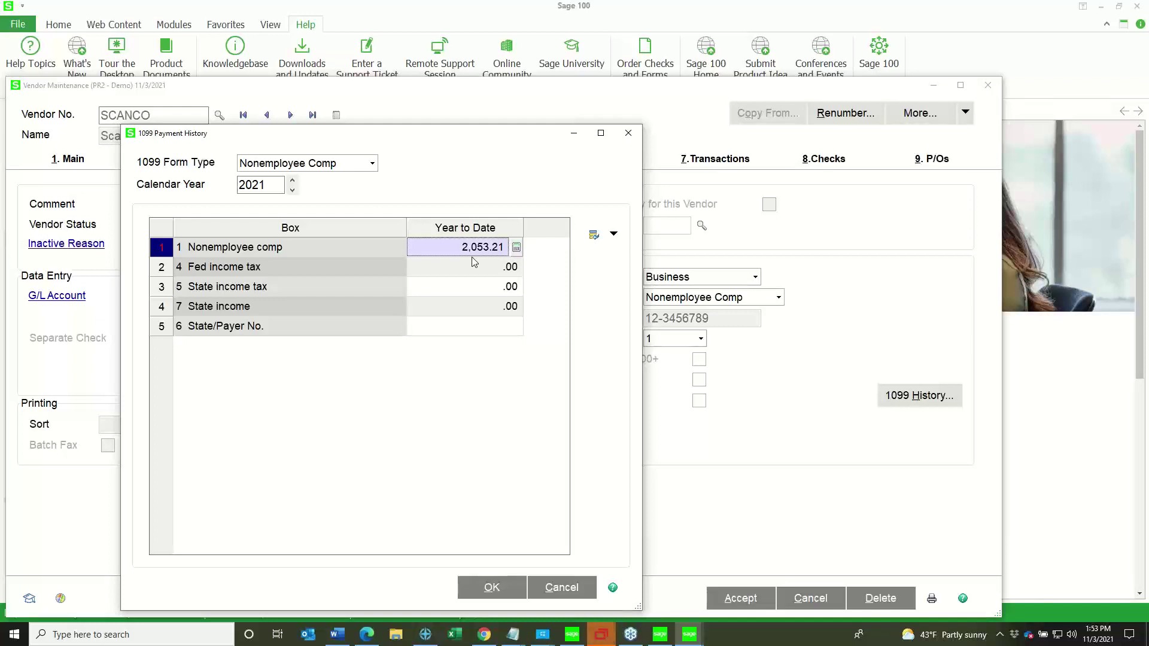
left_click(561, 588)
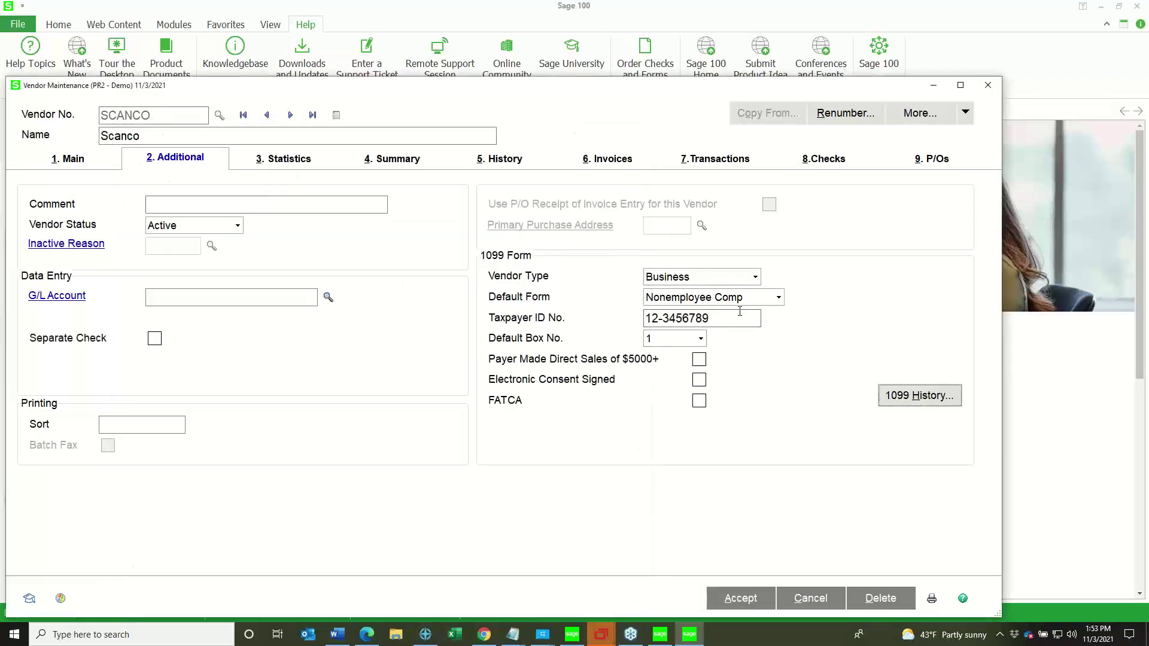
- Start an Accounts Payable invoice for vendor SCANCO in Invoice Data Entry with invoice number 4566445 and an amount of 100.00
left_click(986, 87)
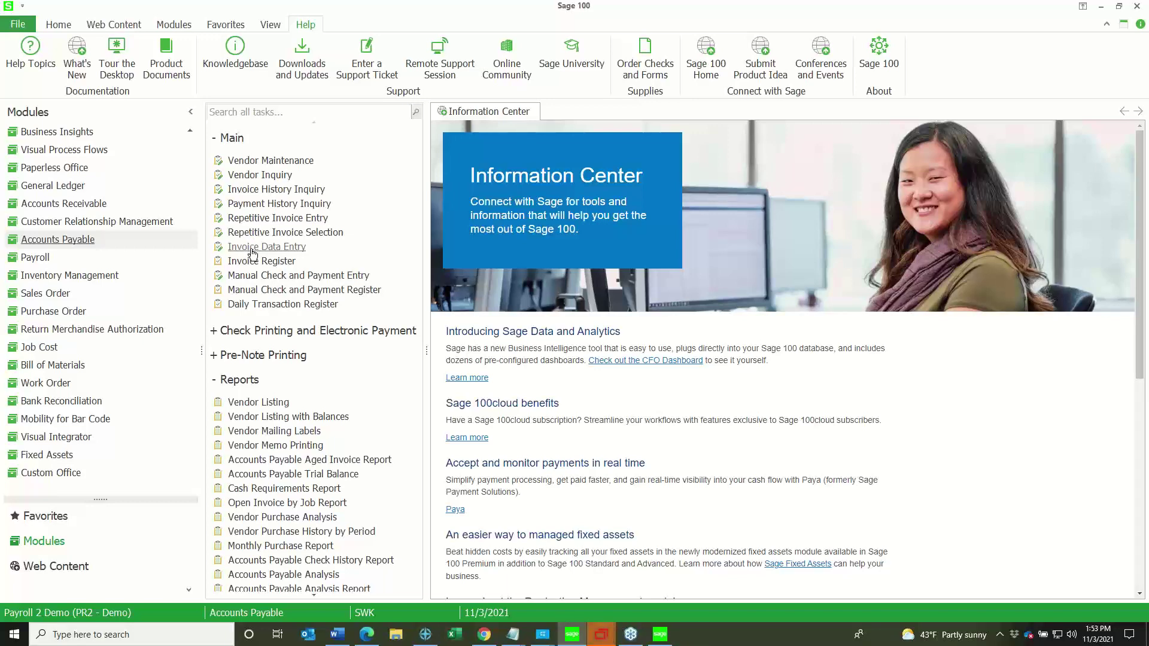
left_click(252, 247)
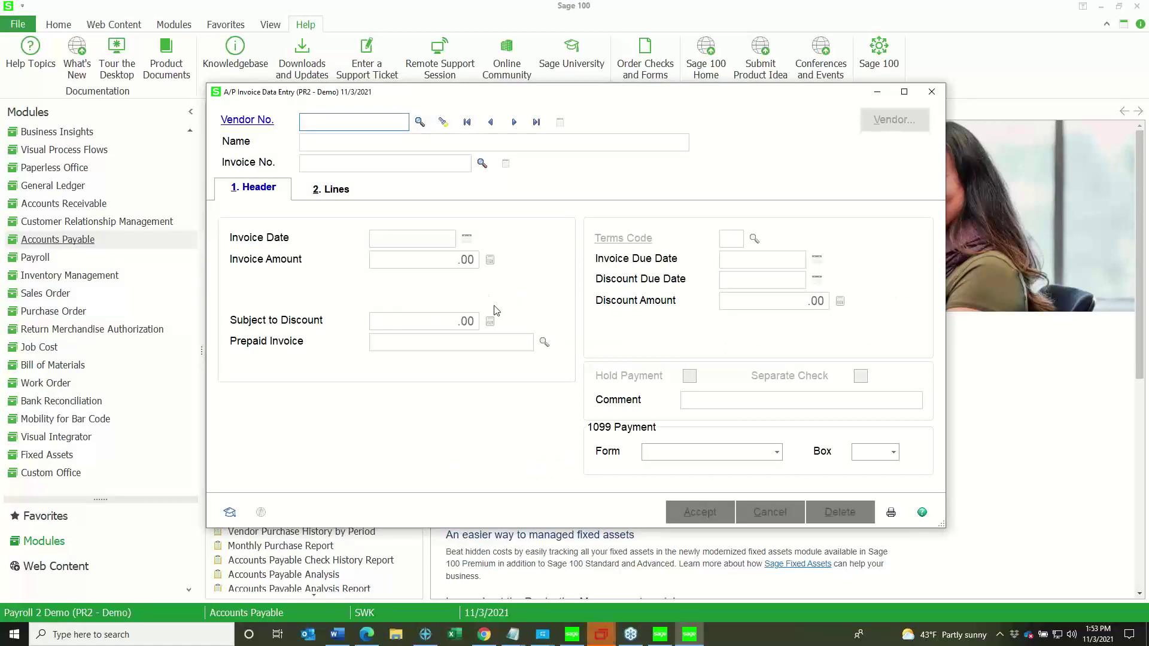
key("F2")
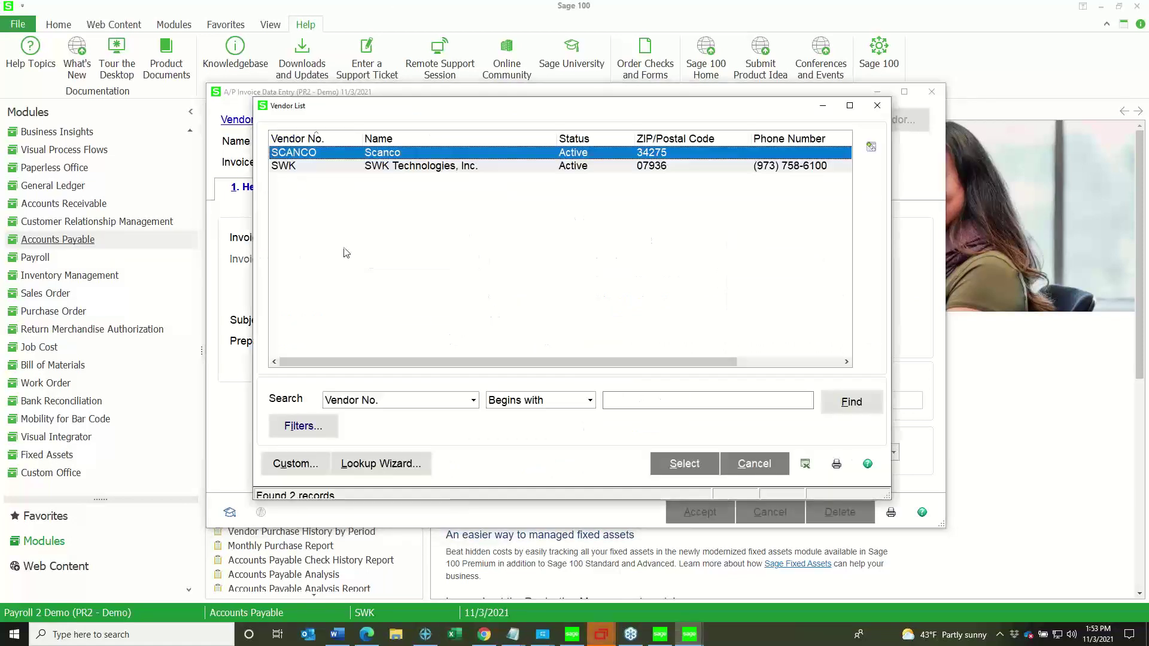
double_click(347, 158)
type("4566445")
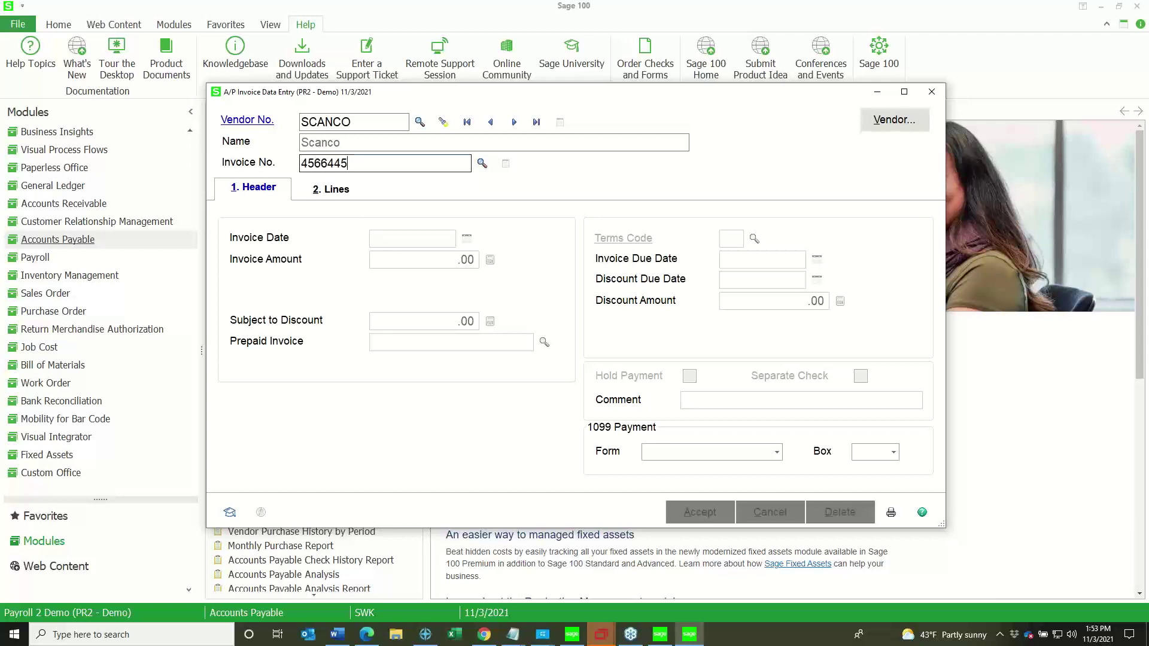
key("Tab")
left_click(417, 260)
type("100")
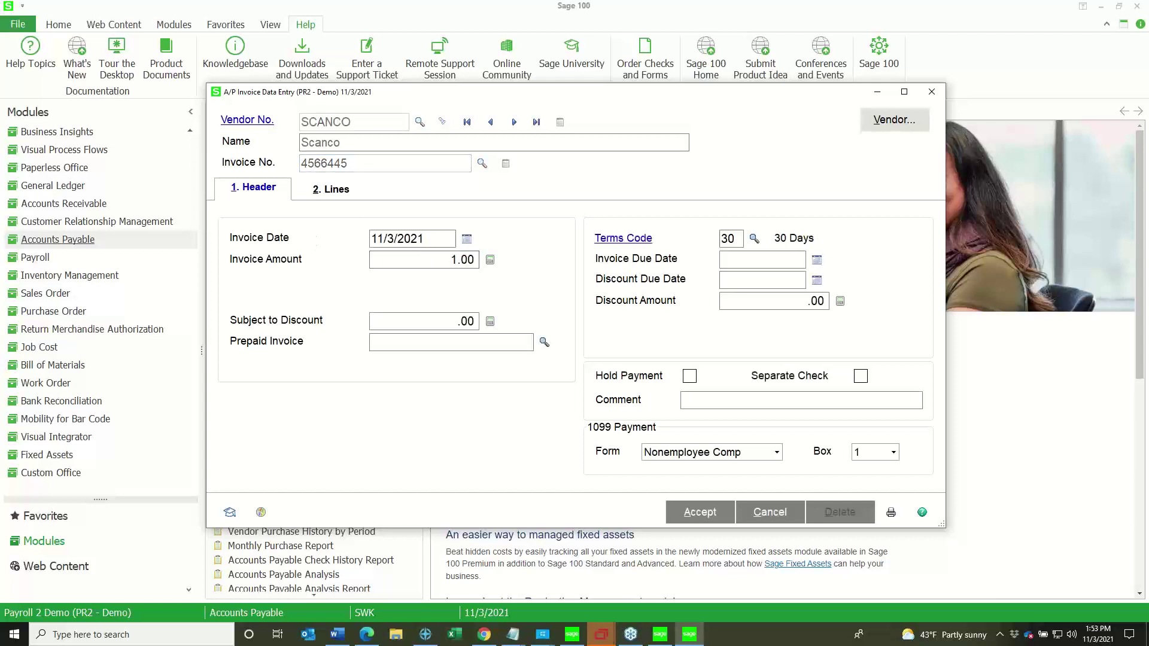
key("Tab")
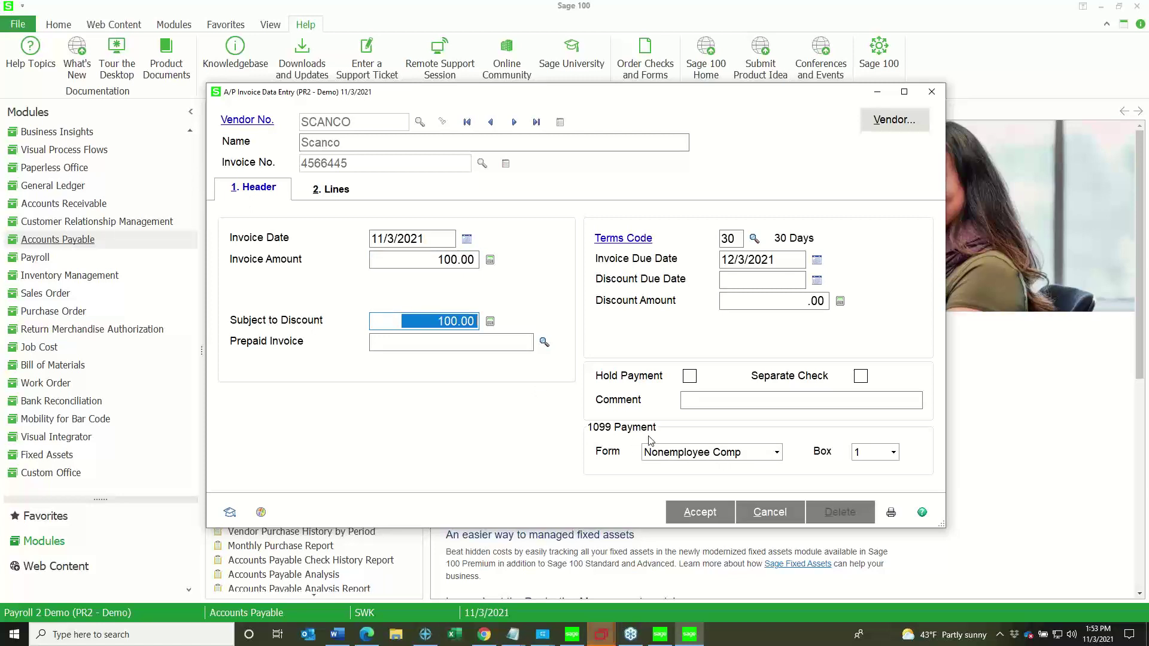
- Try setting the invoice's 1099 payment form to None, and discard the invoice entry
left_click(668, 461)
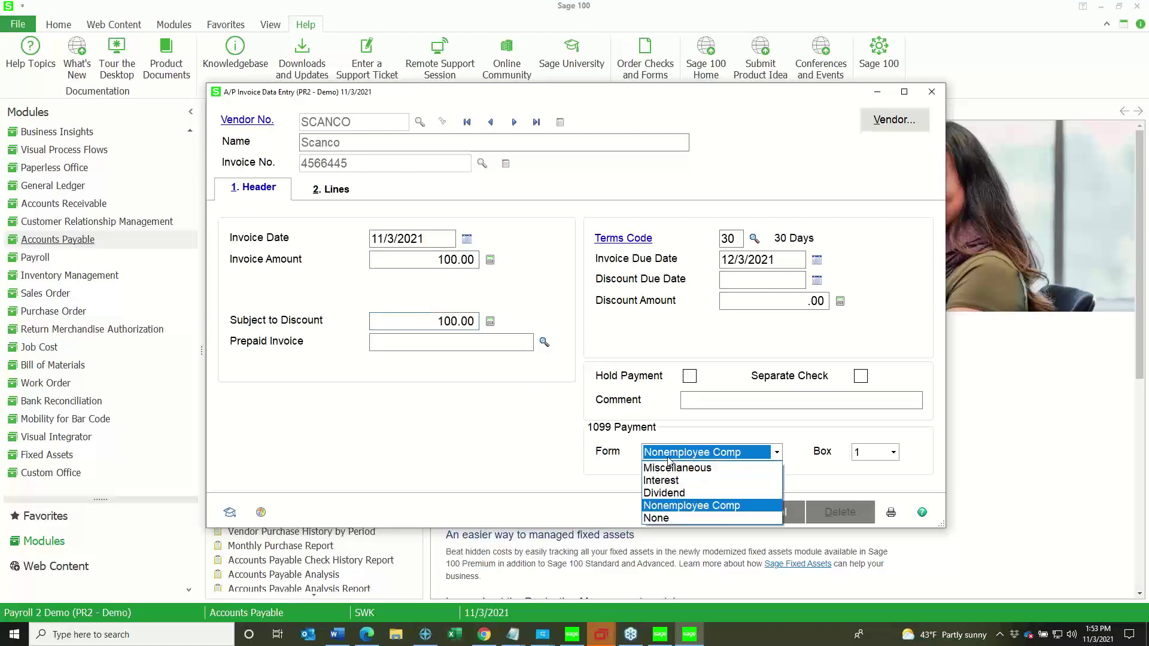
left_click(663, 520)
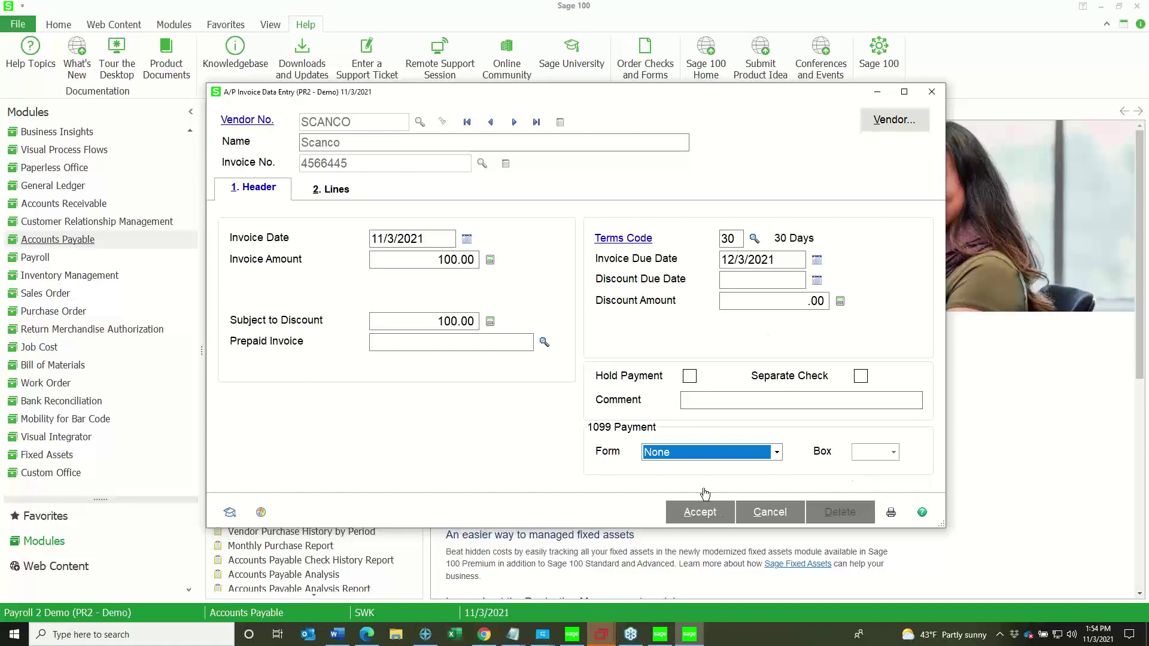
left_click(751, 519)
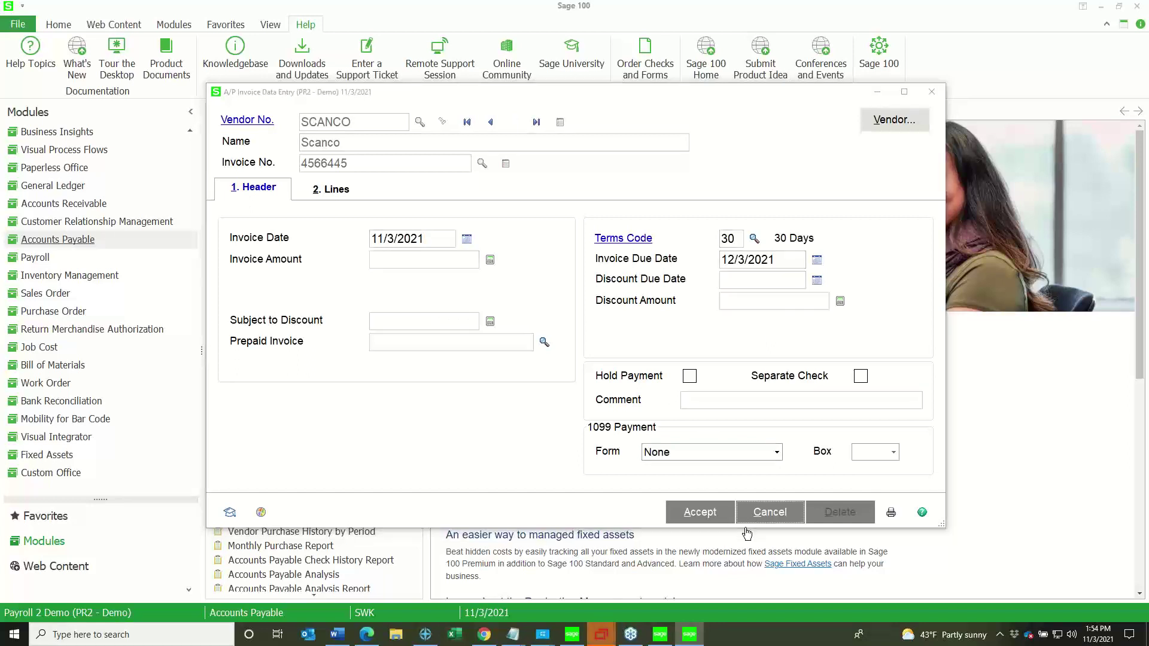
left_click(546, 244)
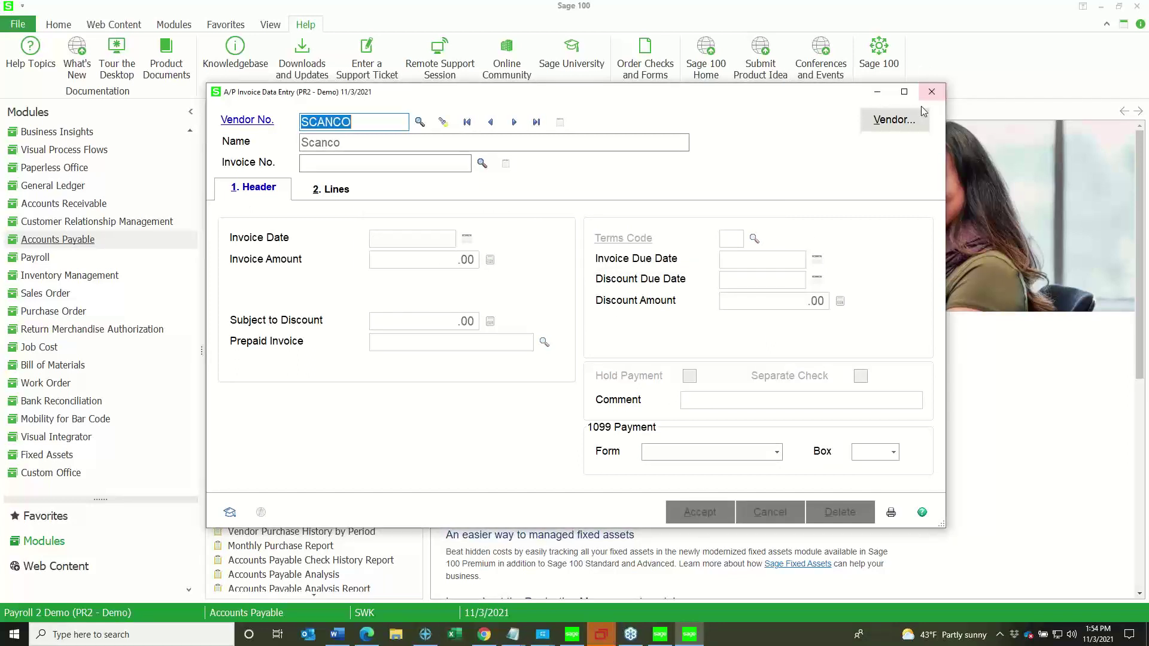
left_click(932, 91)
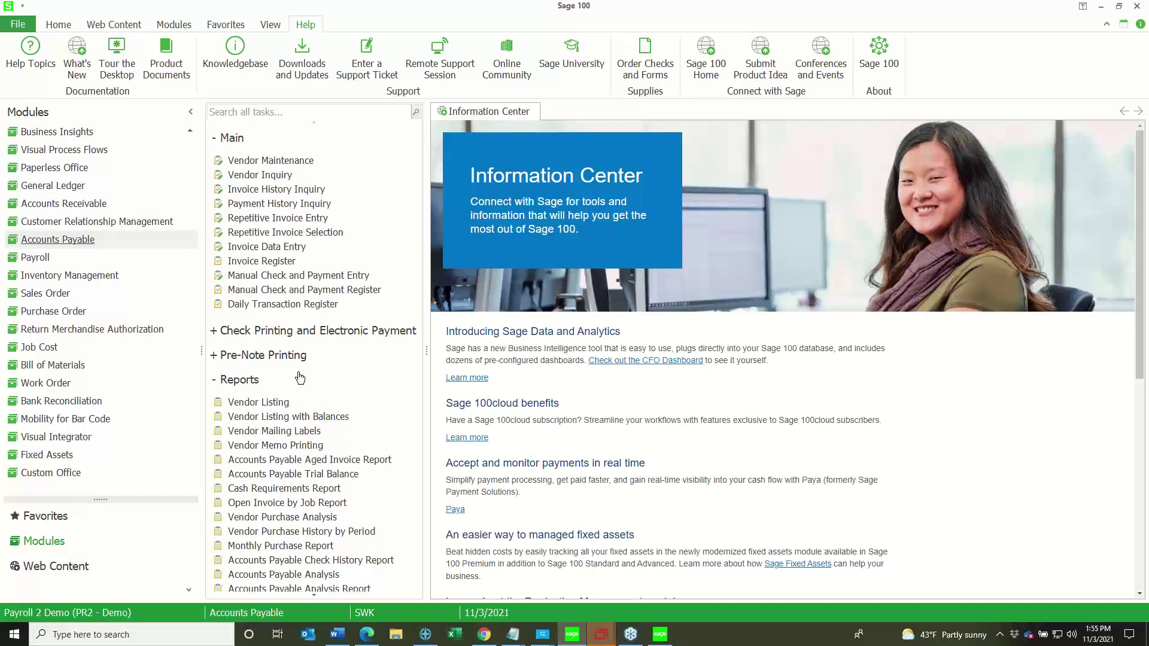
- Open Company Tax Group Setup in the Payroll module and load the California (CA) tax group
left_click(69, 259)
scroll(276, 467, "down", 5)
scroll(276, 467, "down", 2)
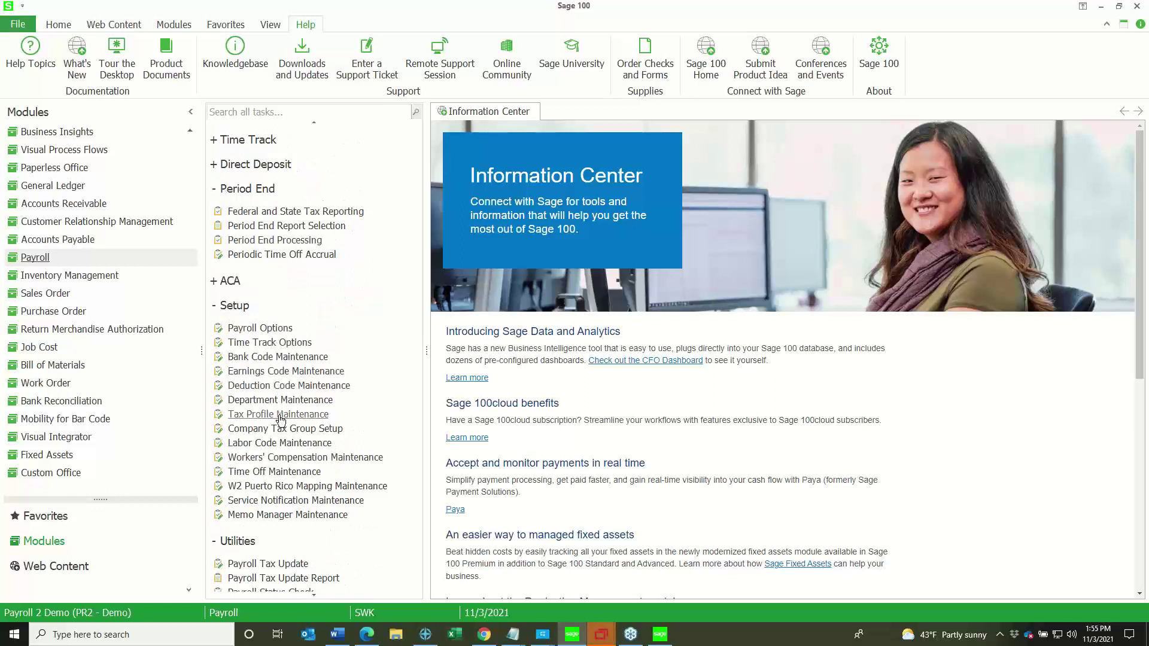
left_click(304, 440)
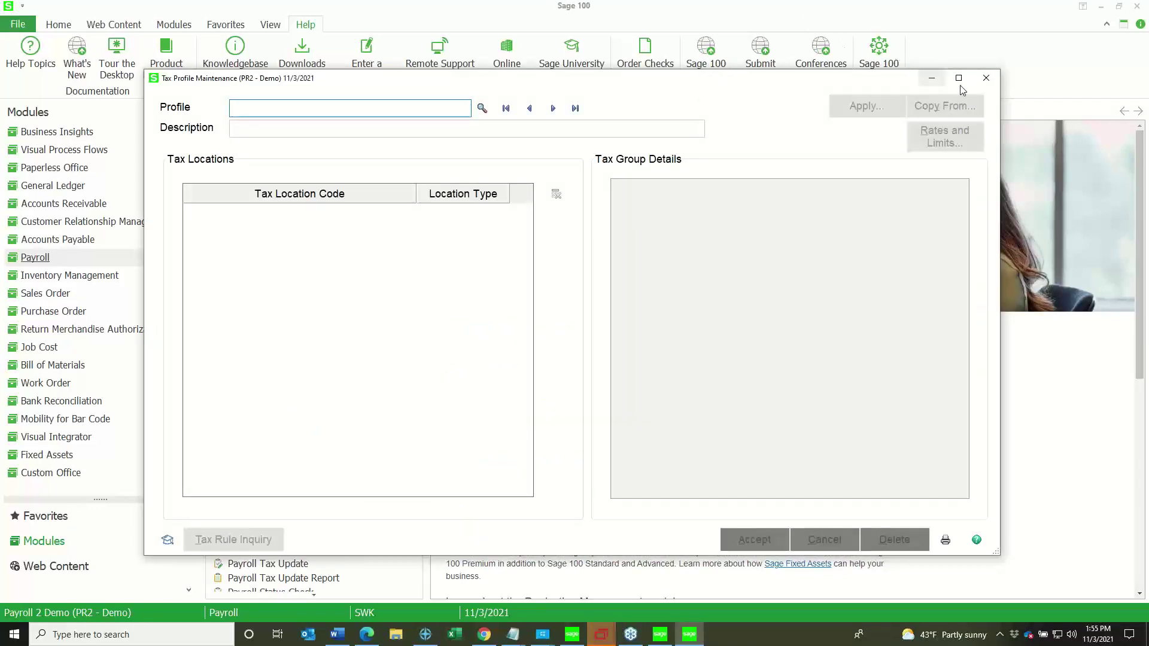
left_click(986, 79)
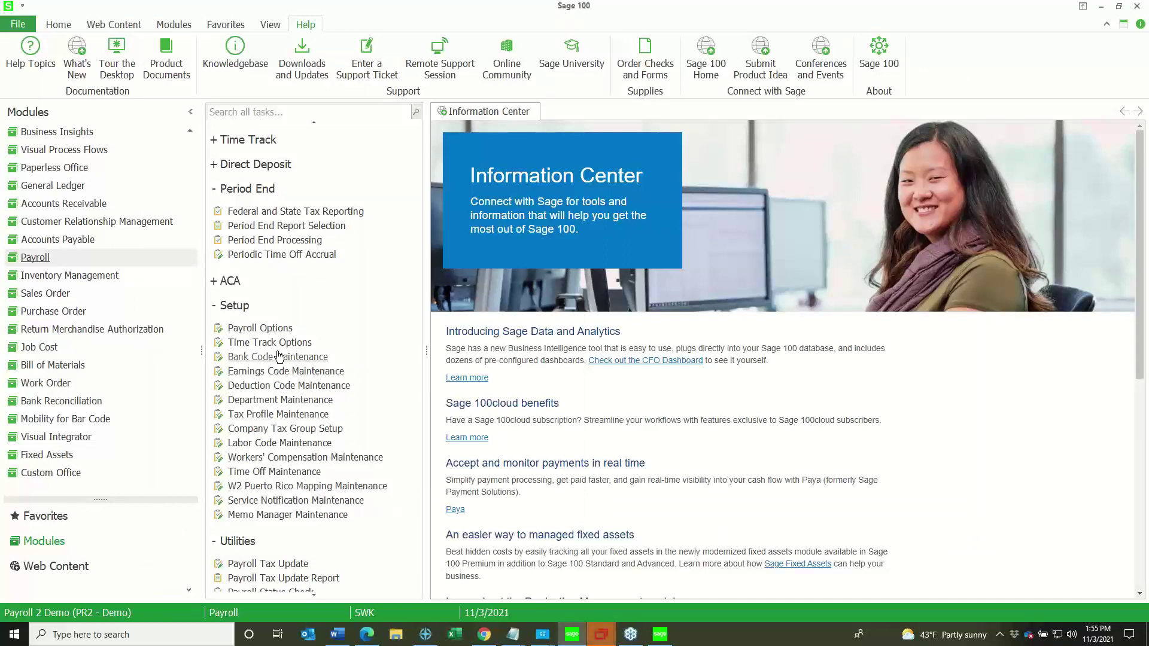
left_click(266, 431)
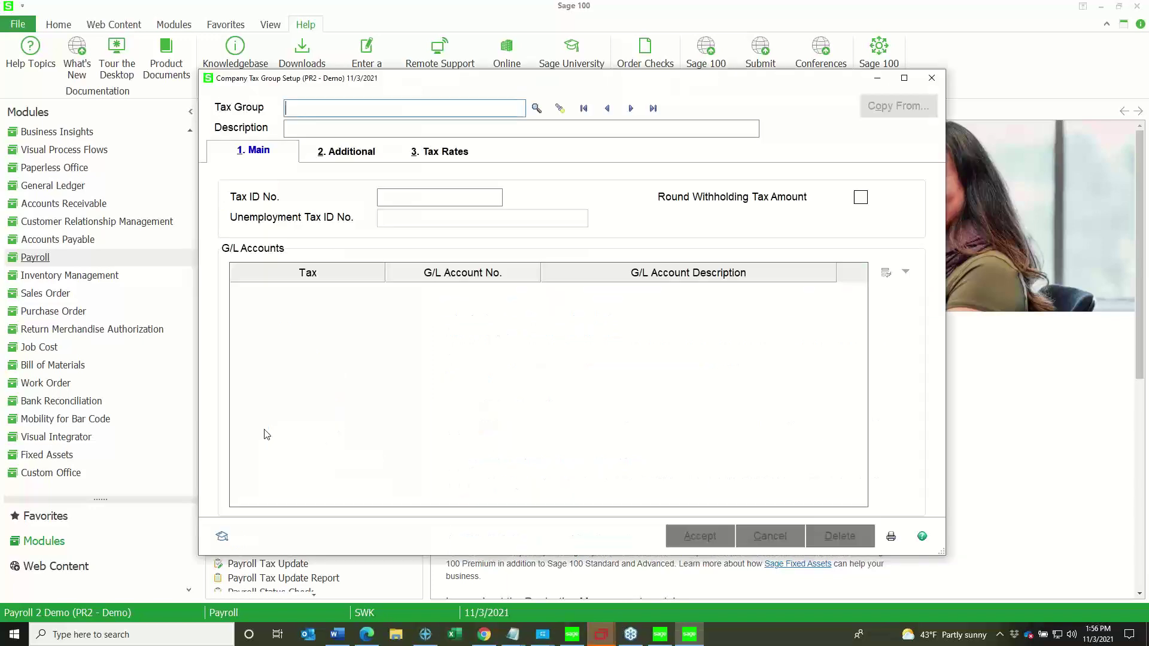
left_click(631, 109)
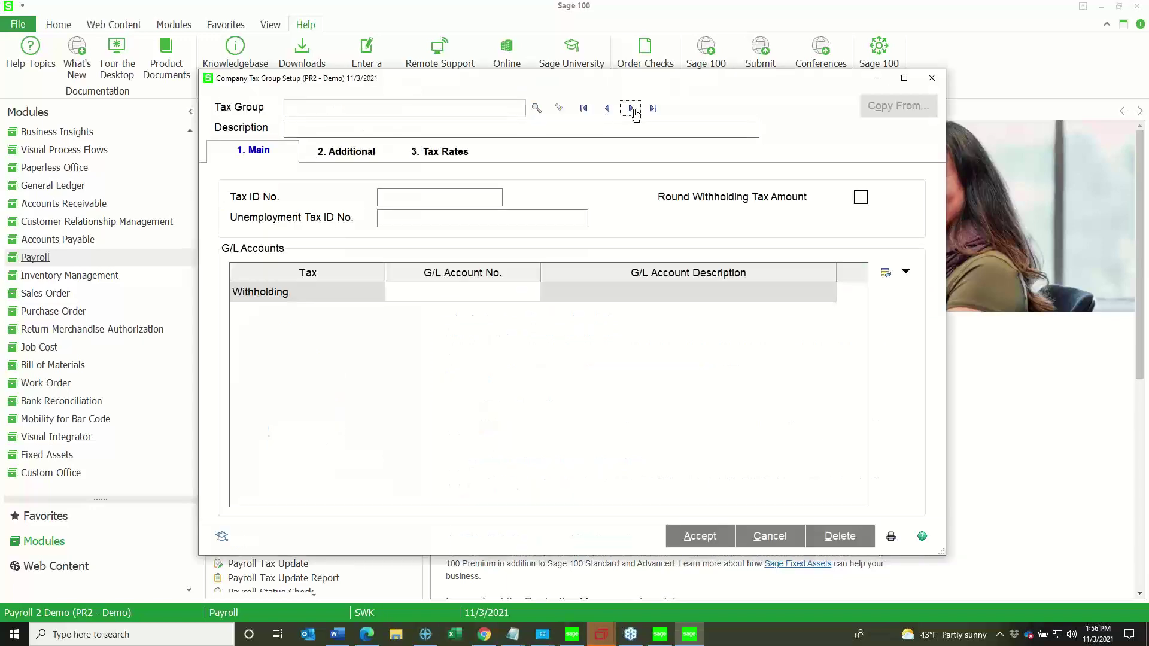
- Review the California tax group's tax rates, additional tax accounts and tax ID fields, and close the setup window
left_click(446, 152)
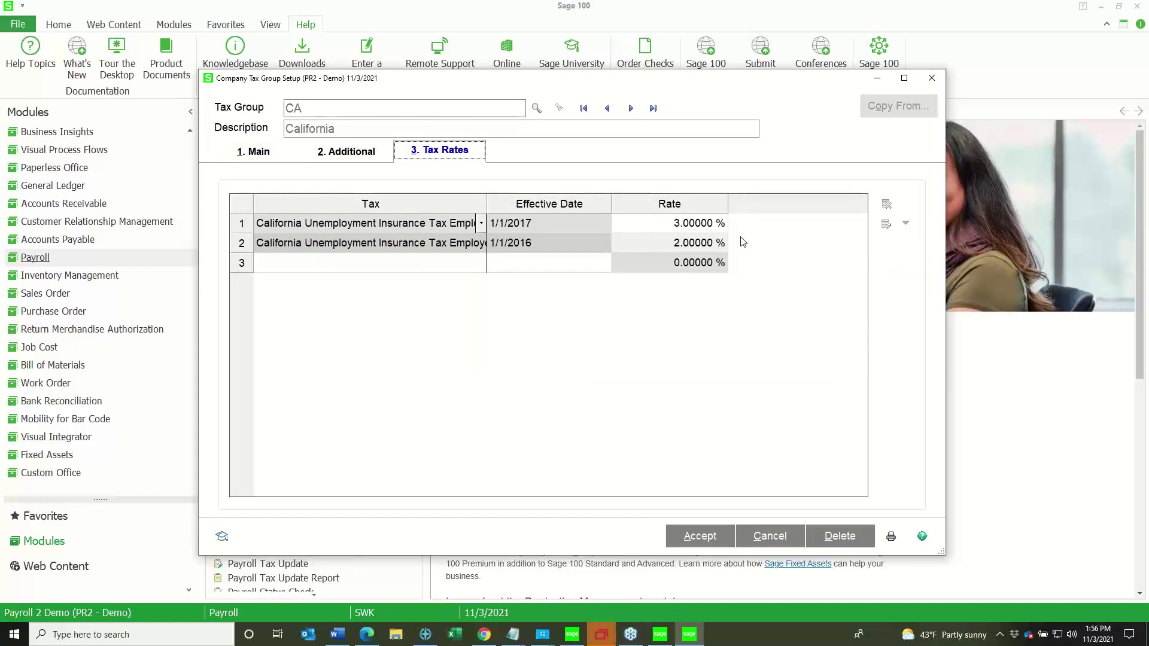
left_click(353, 155)
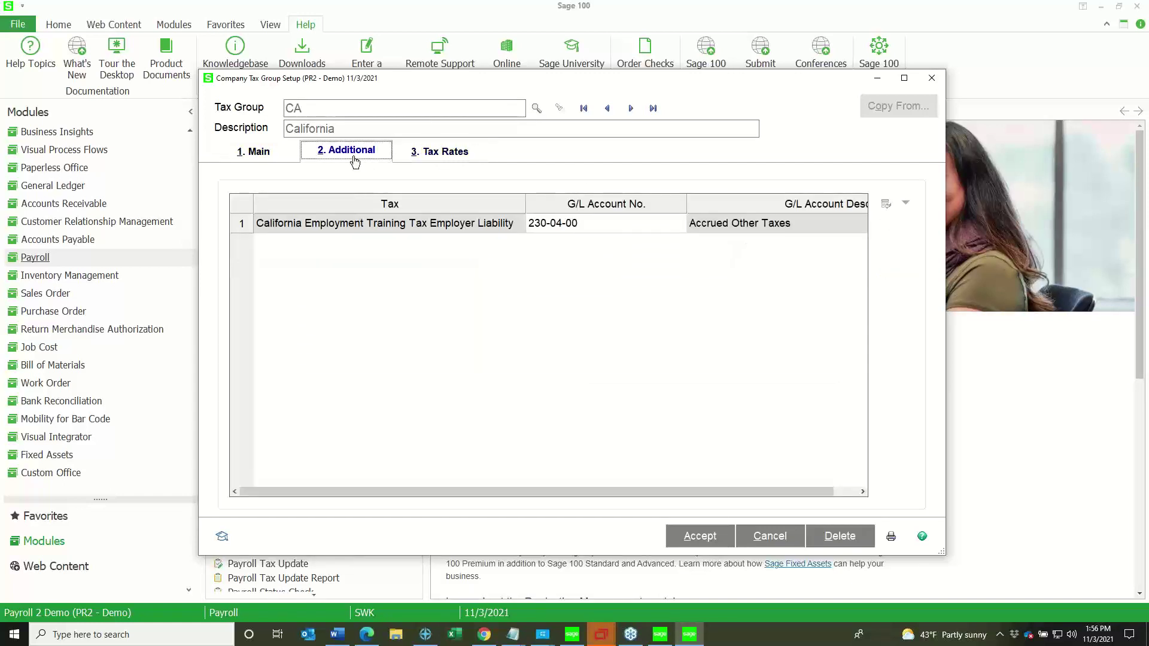
left_click(252, 153)
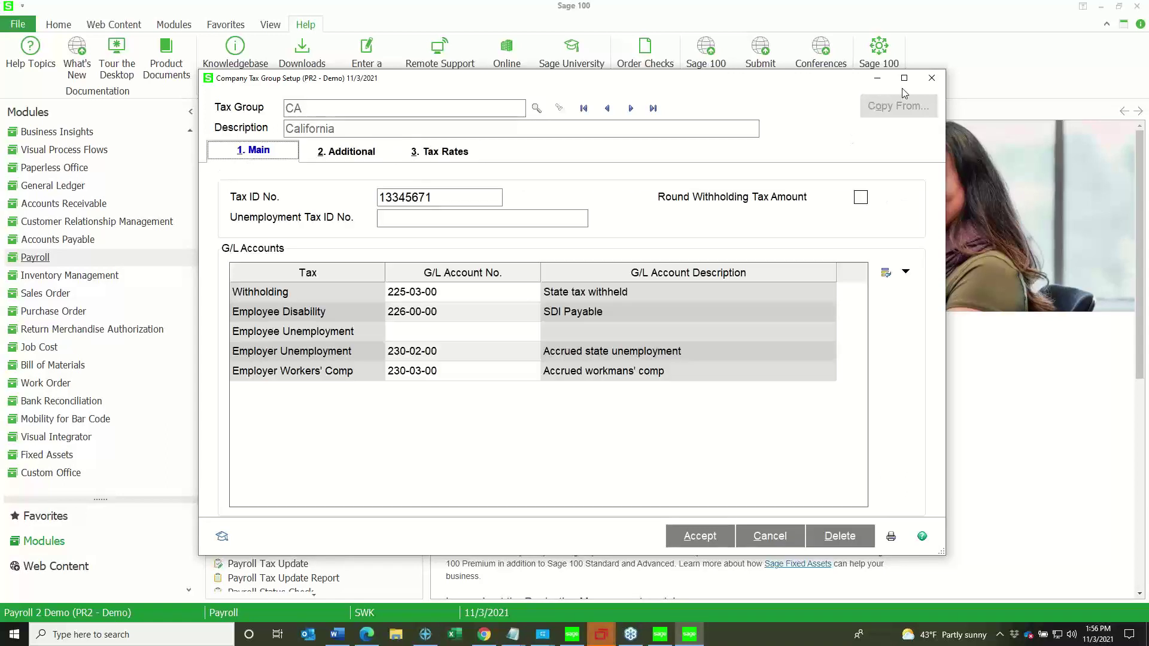
key("Tab")
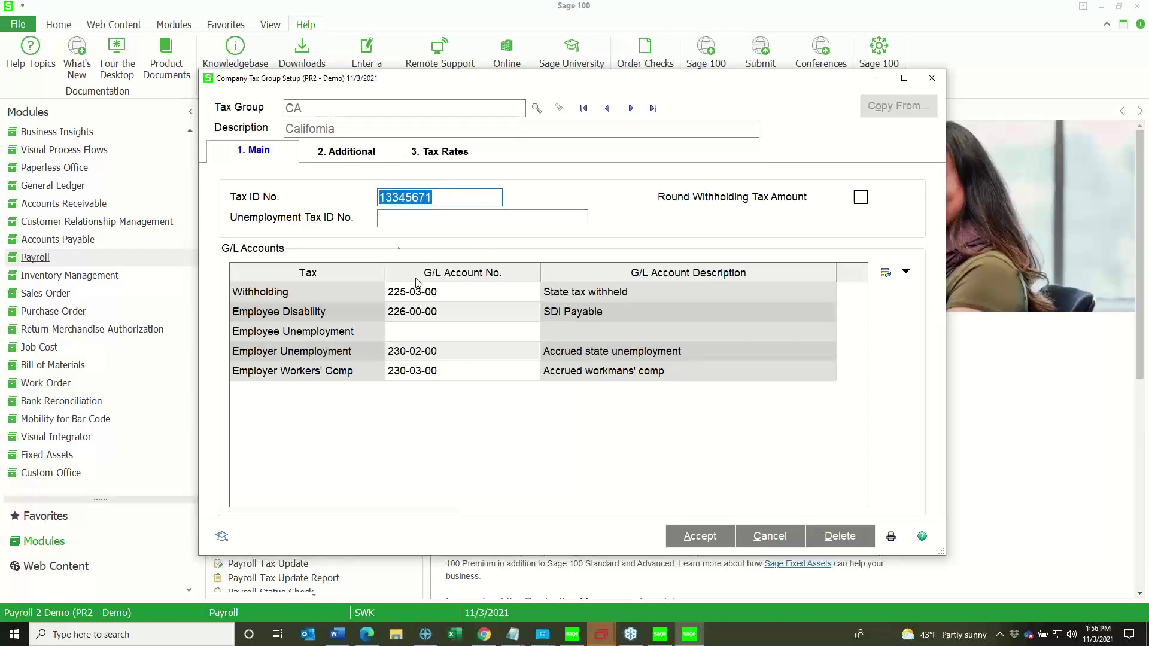
left_click(400, 215)
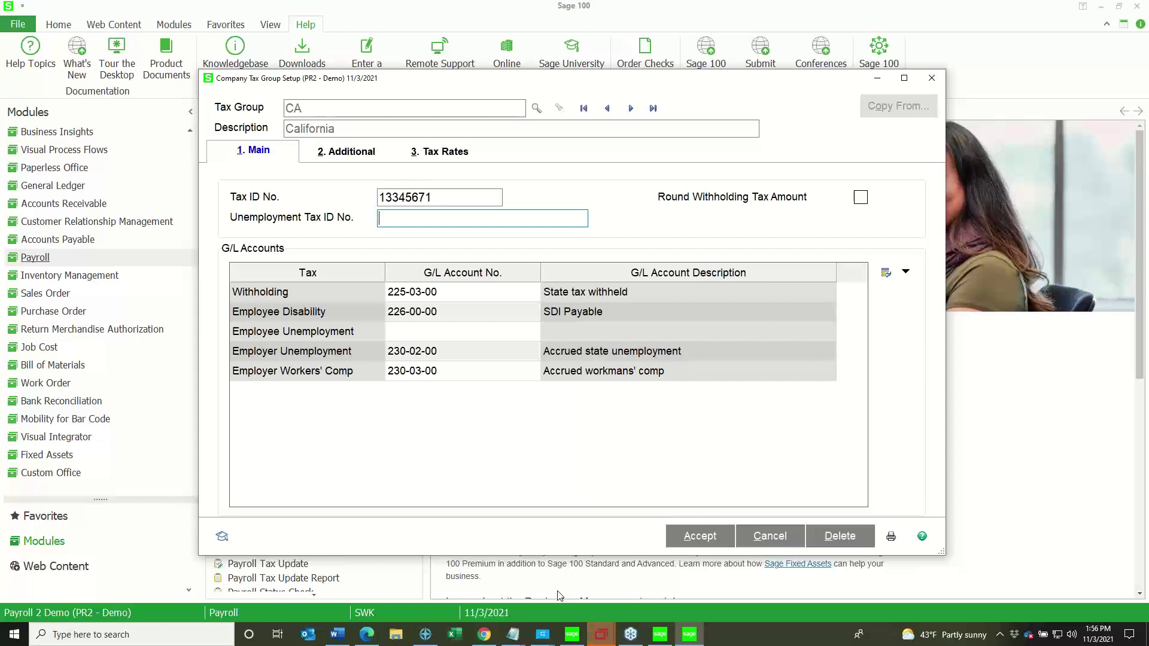
left_click(935, 79)
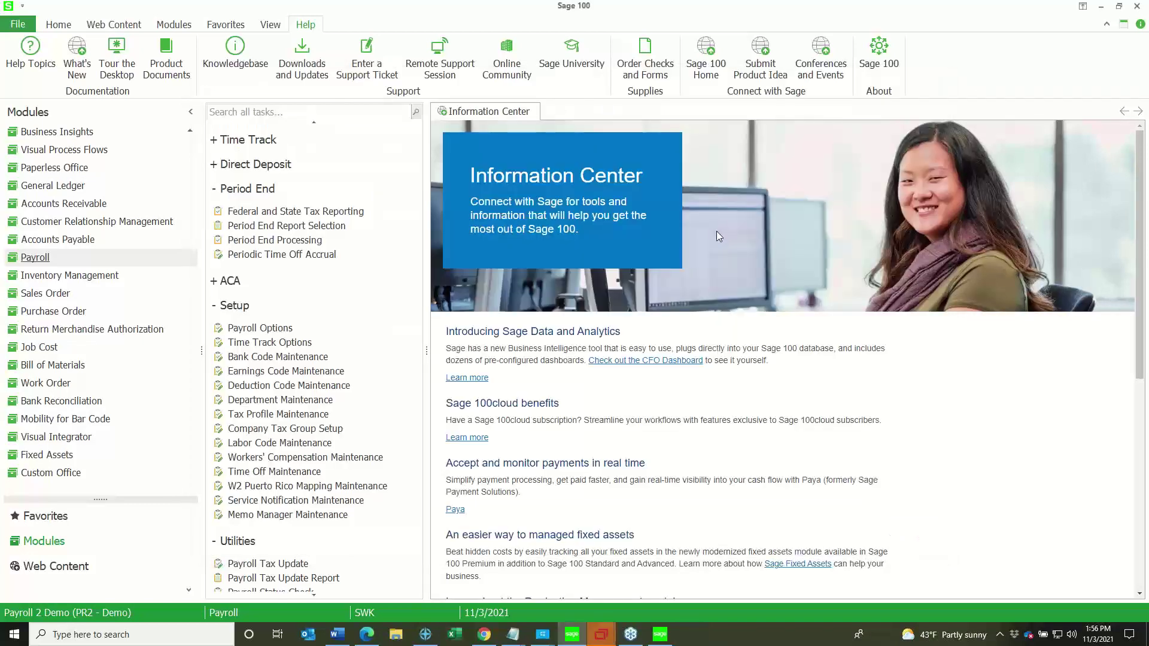